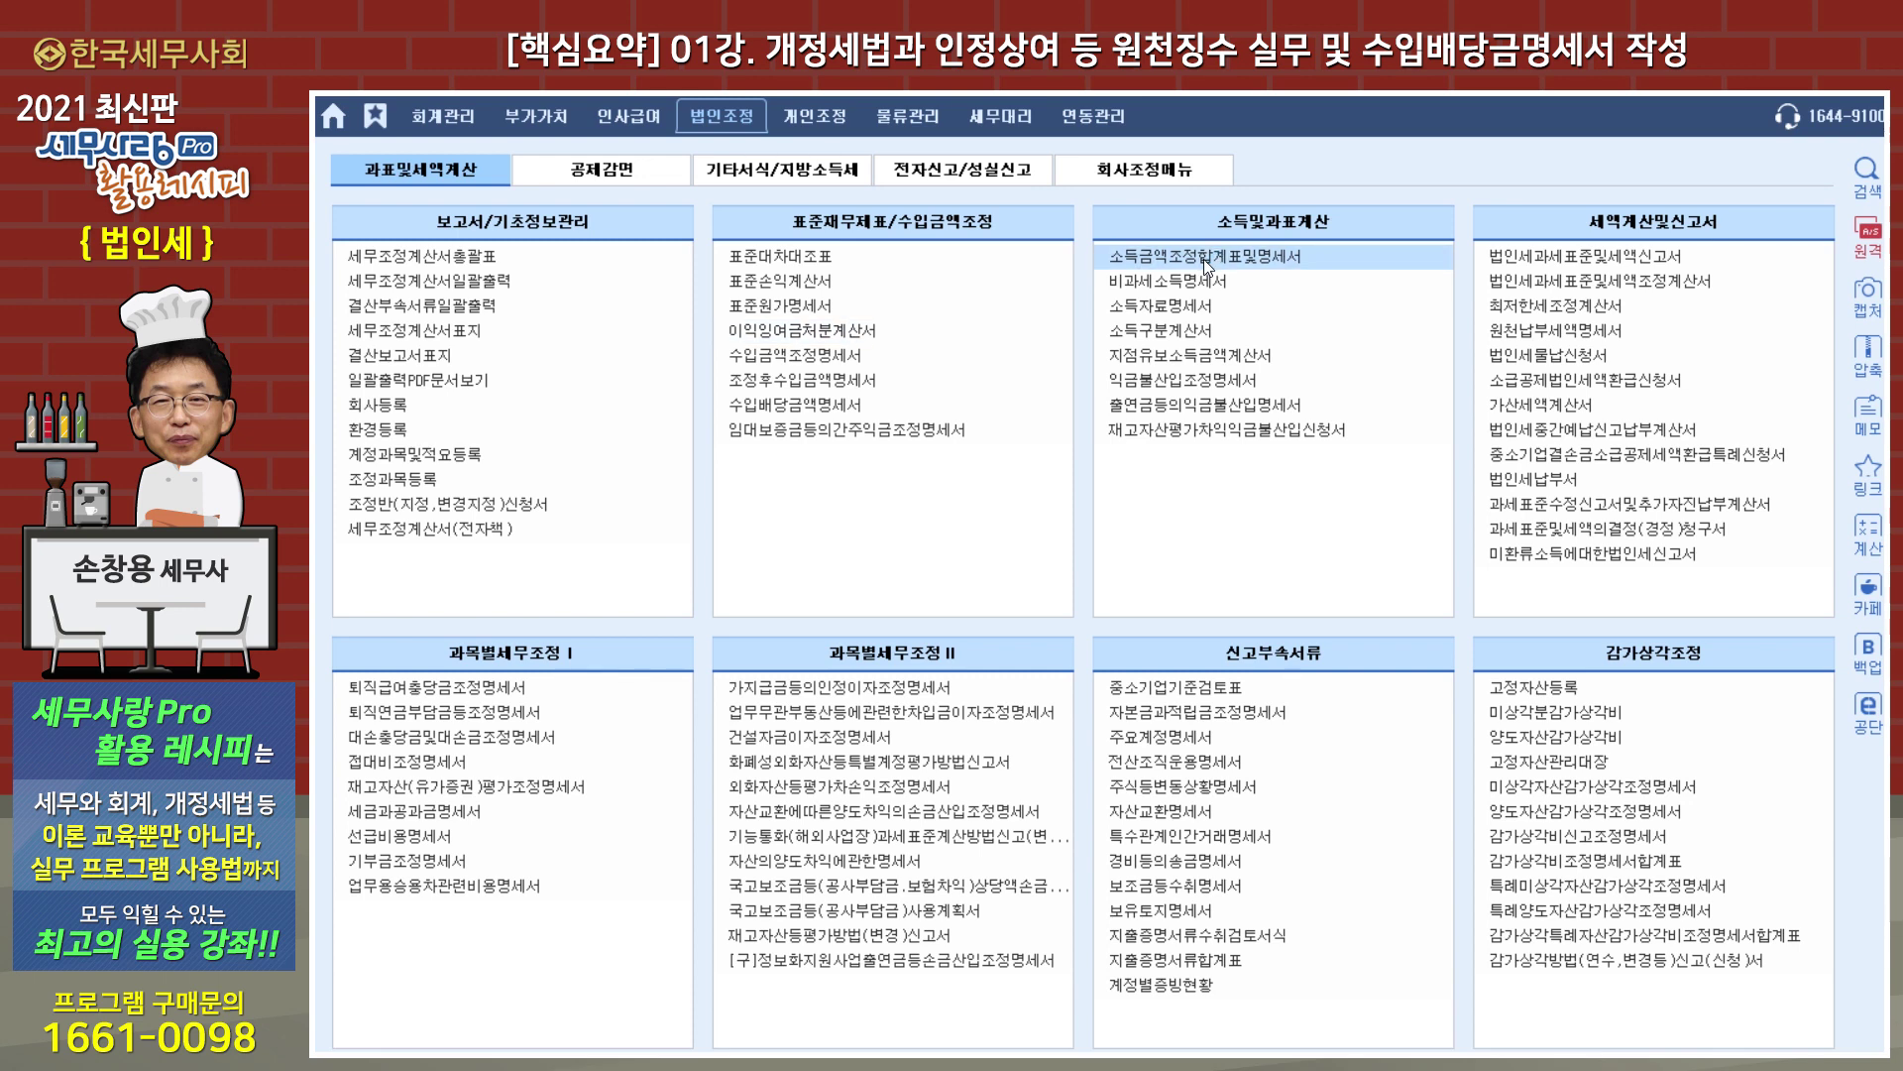
# Open the 소득금액조정합계표및명세서, check the 임원상여금한도초과 adjustment and its disposition note, and close the form.
pyautogui.click(1207, 260)
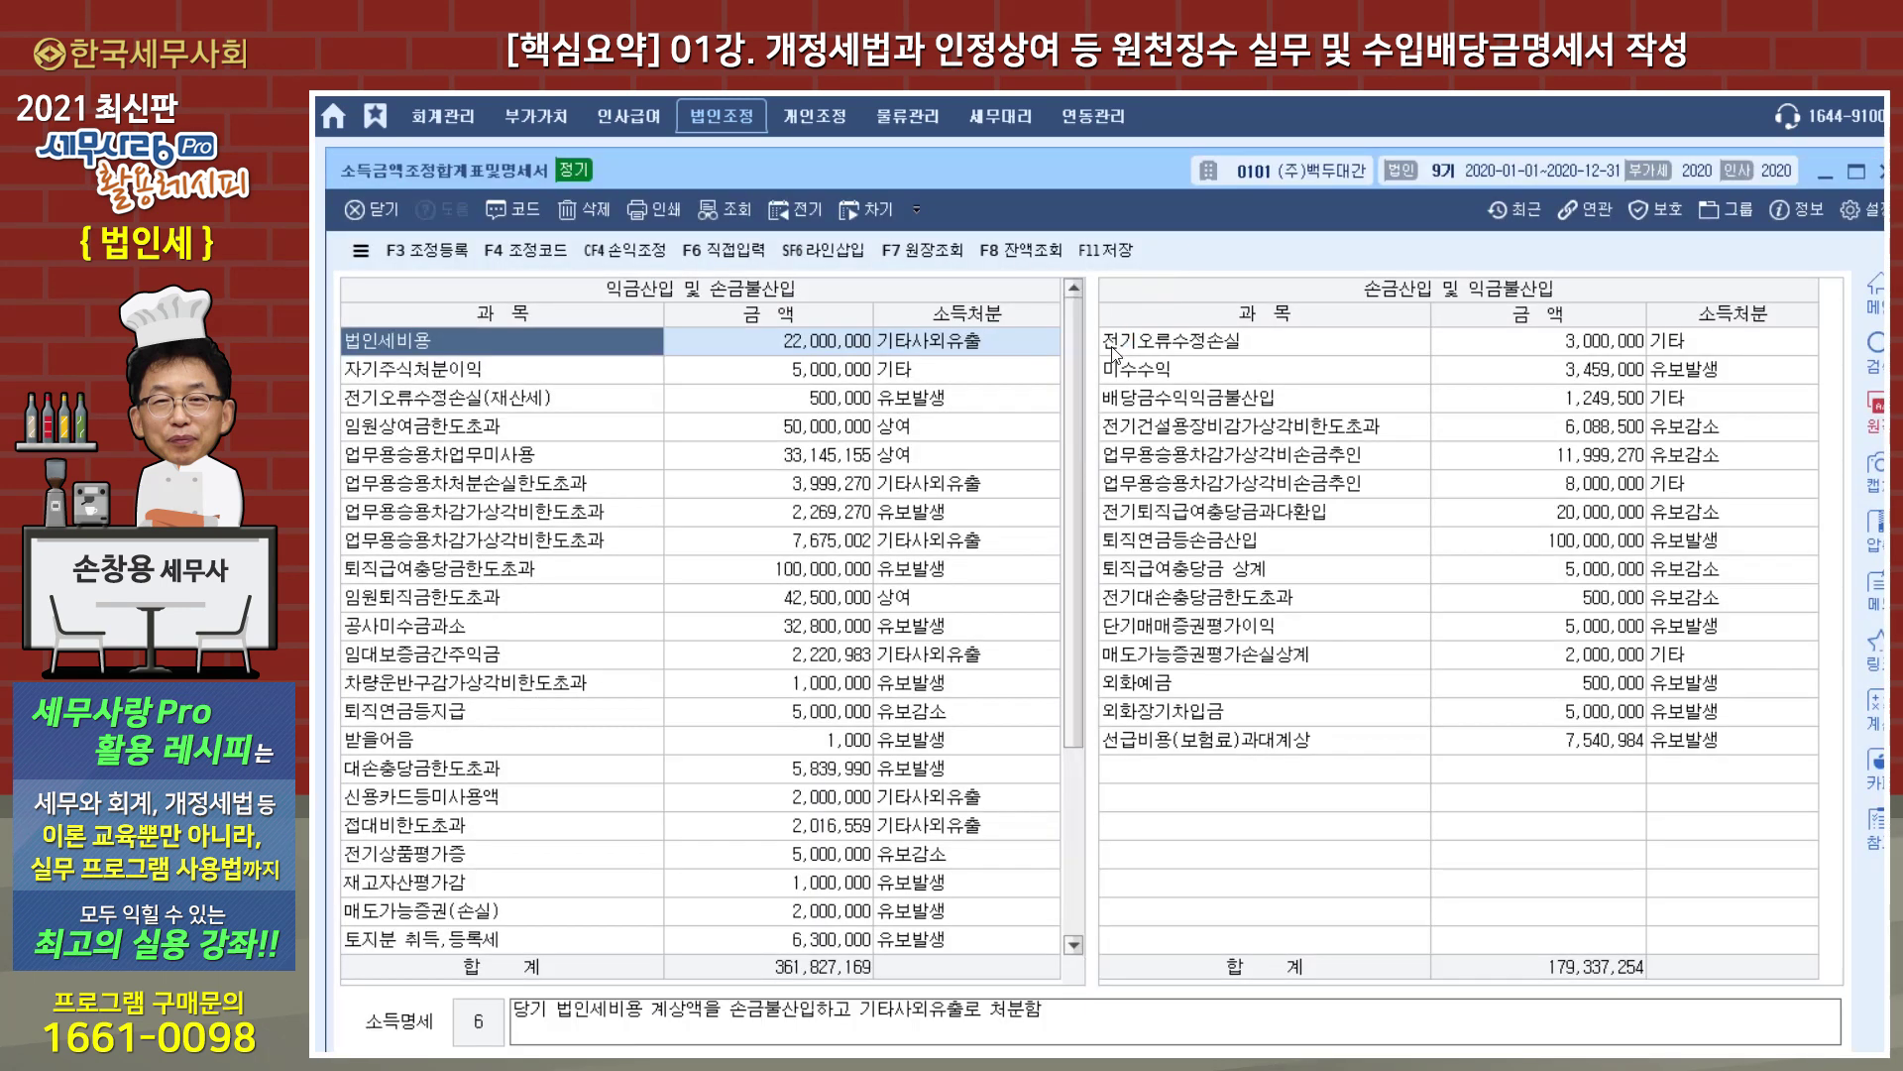
pyautogui.click(817, 429)
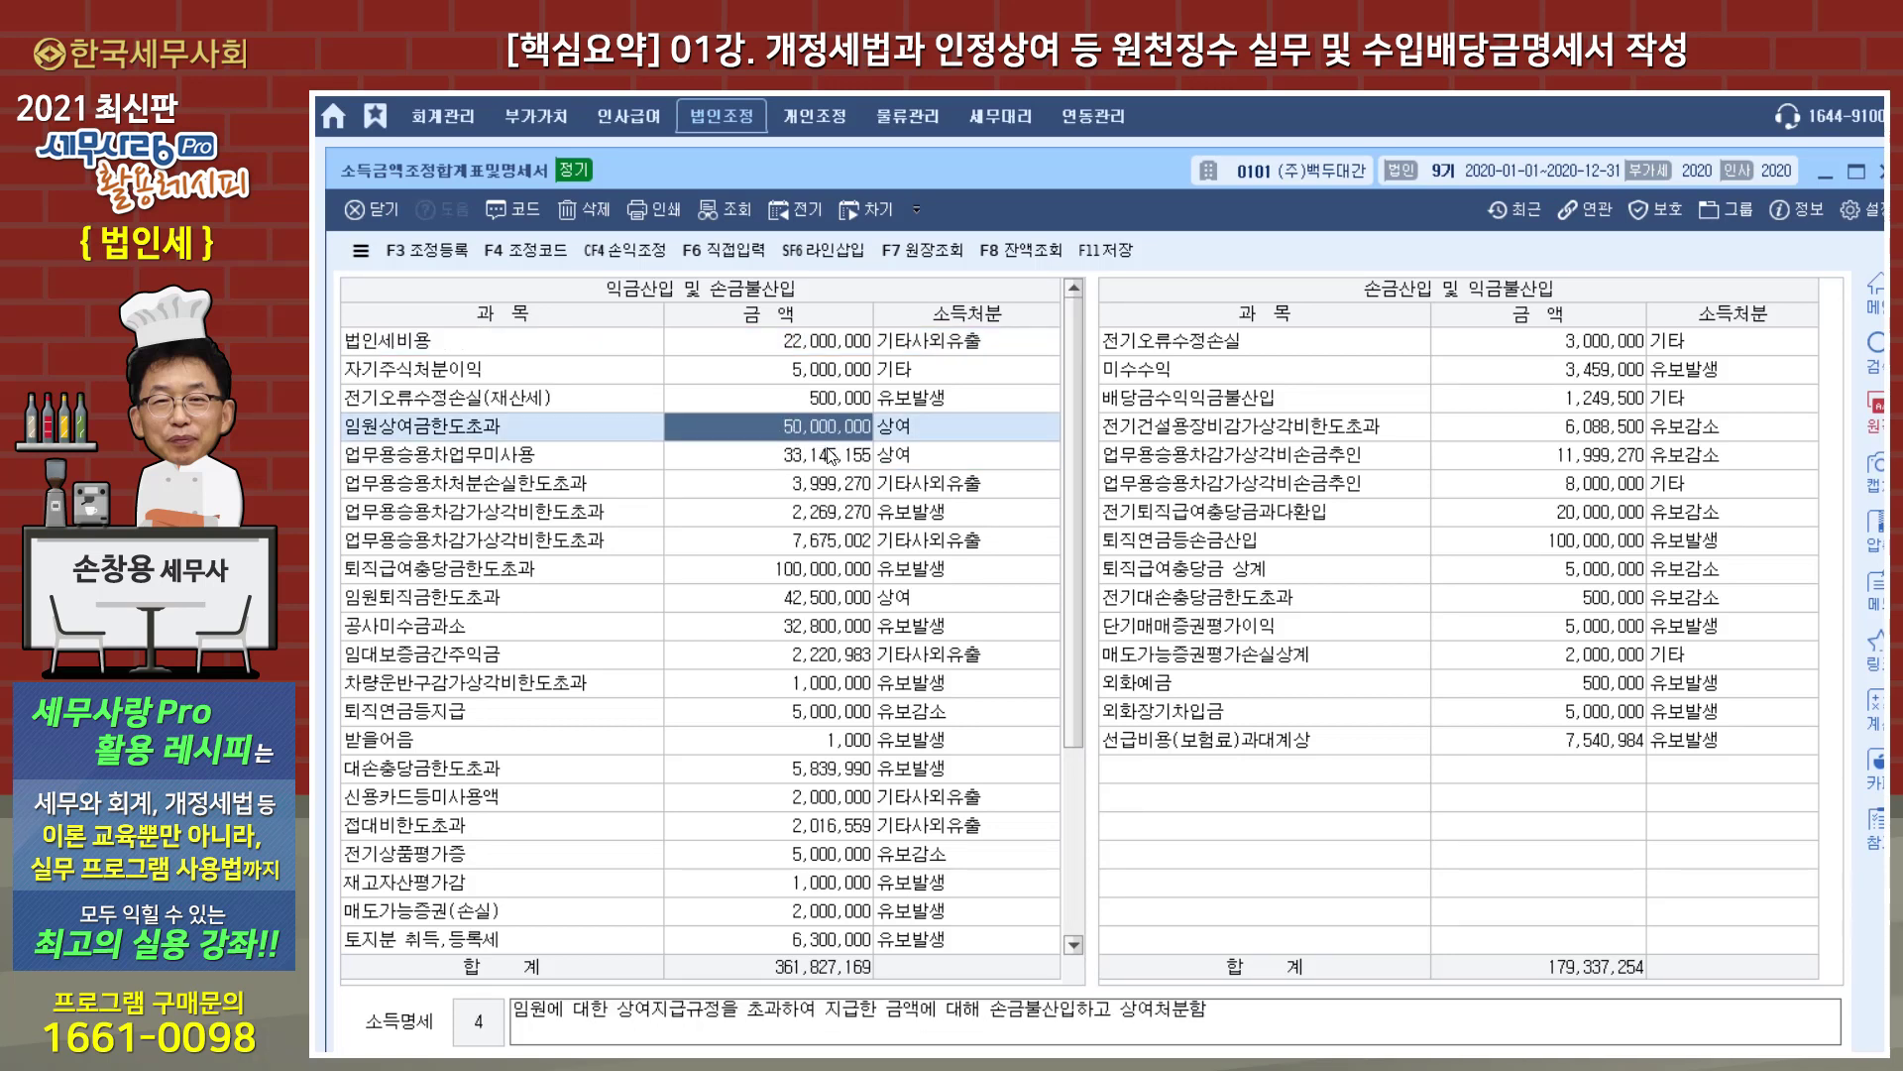
pyautogui.moveTo(1036, 176); pyautogui.dragTo(1035, 146)
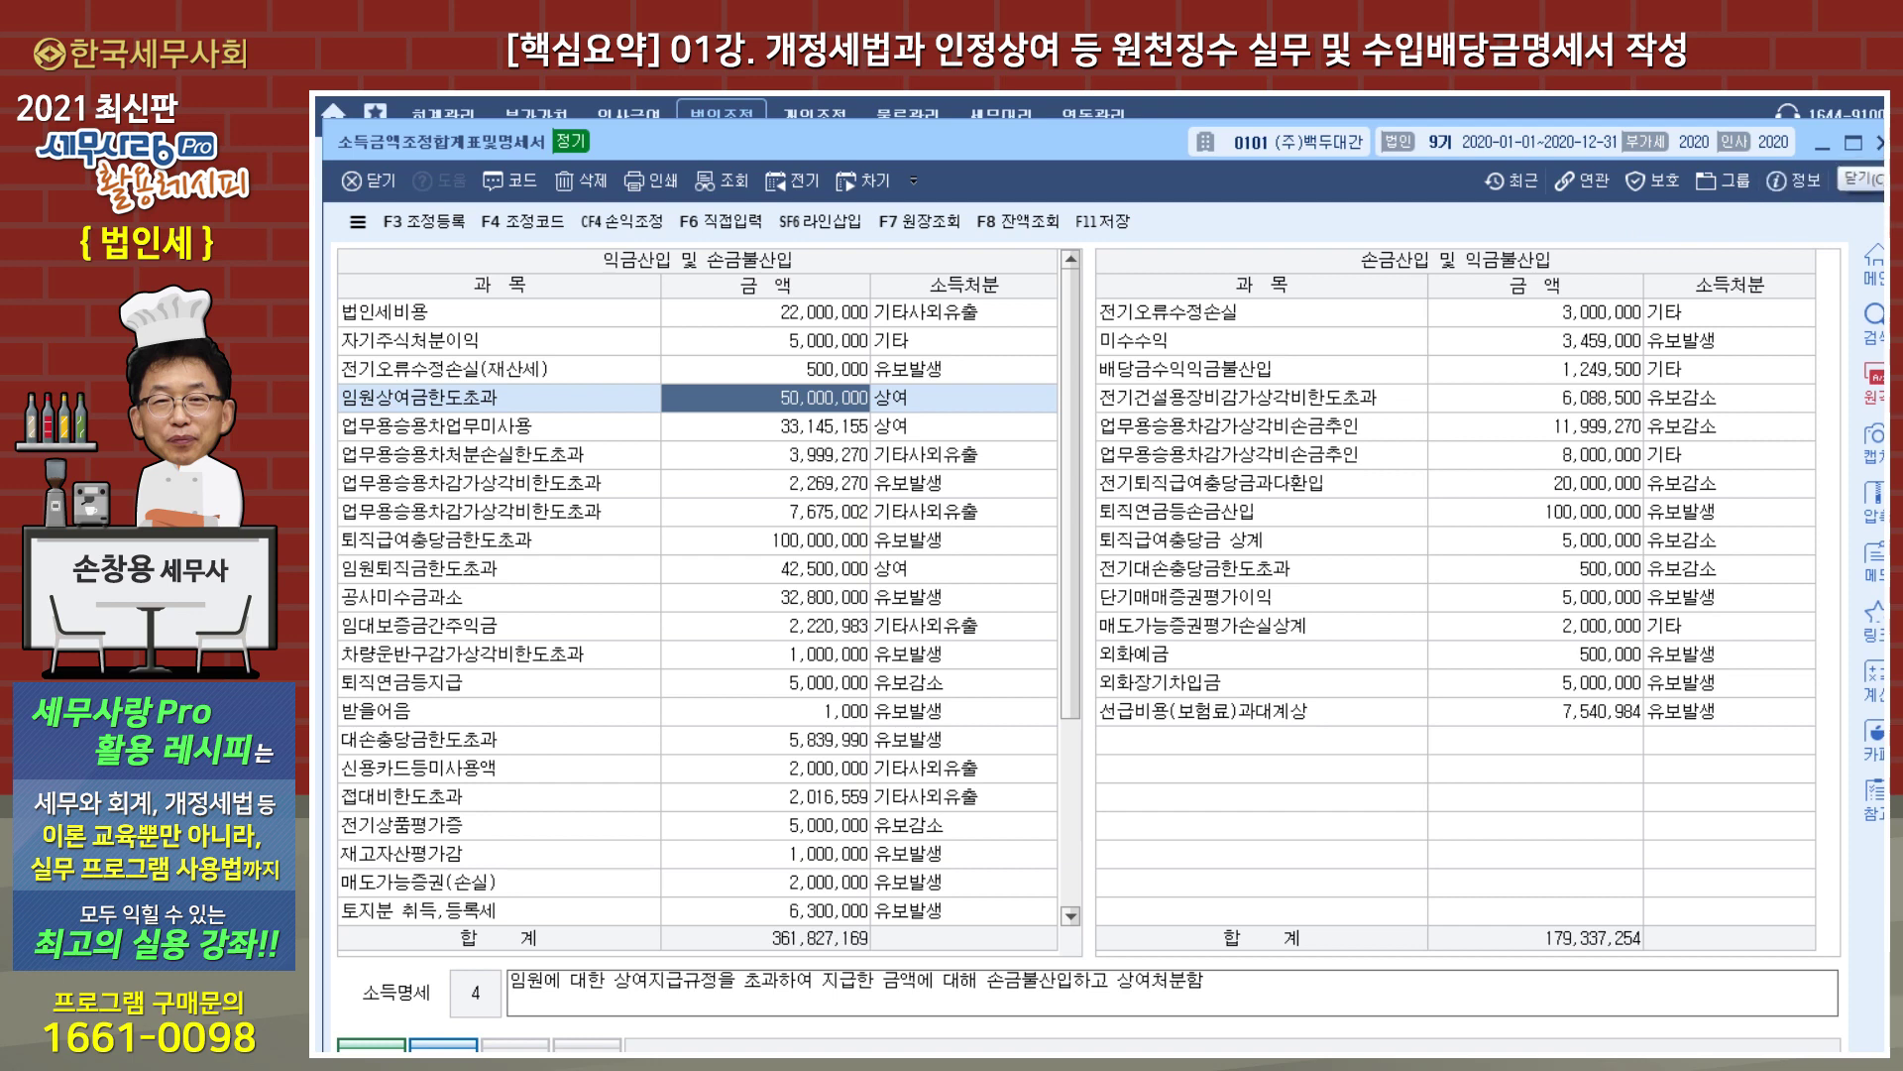
pyautogui.click(1876, 142)
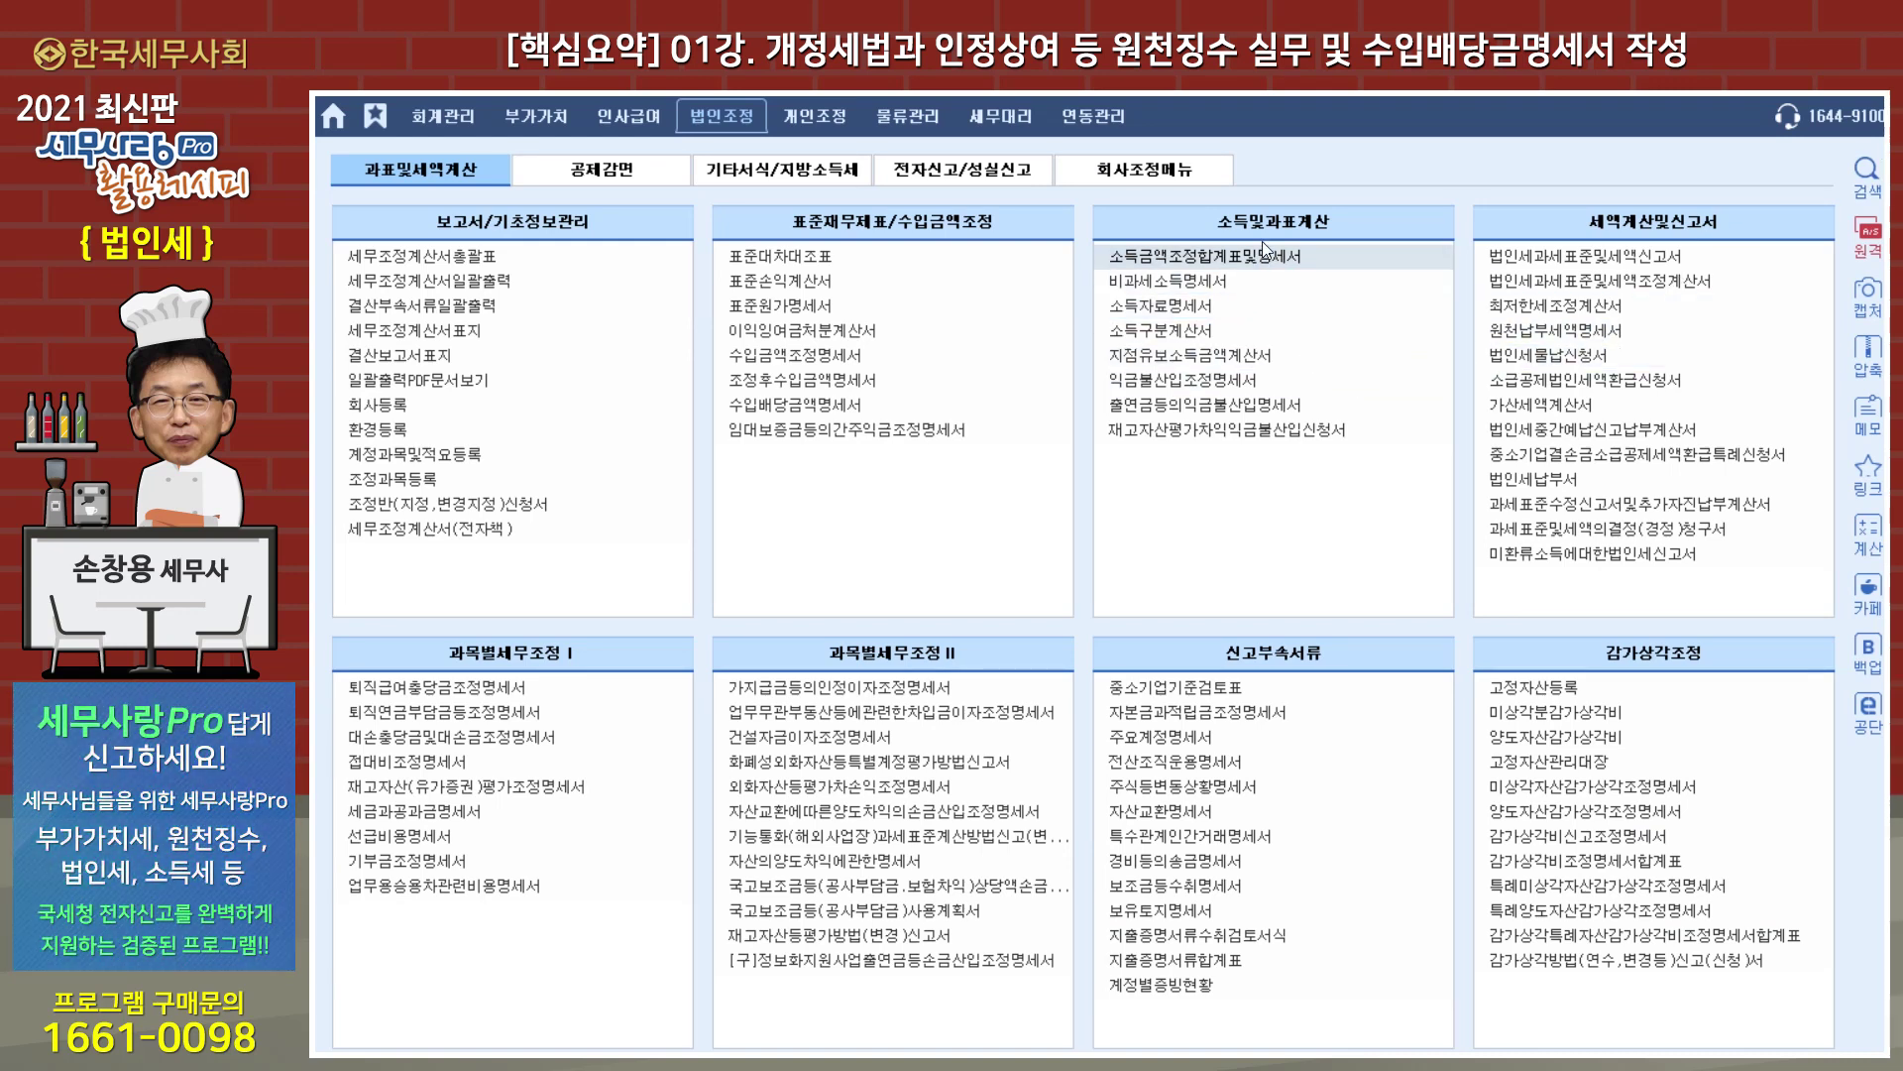
# Open the 소득자료명세서 and examine row 1's income type, attribution year, amount, year-end settlement status and income tax to withhold.
pyautogui.click(1188, 311)
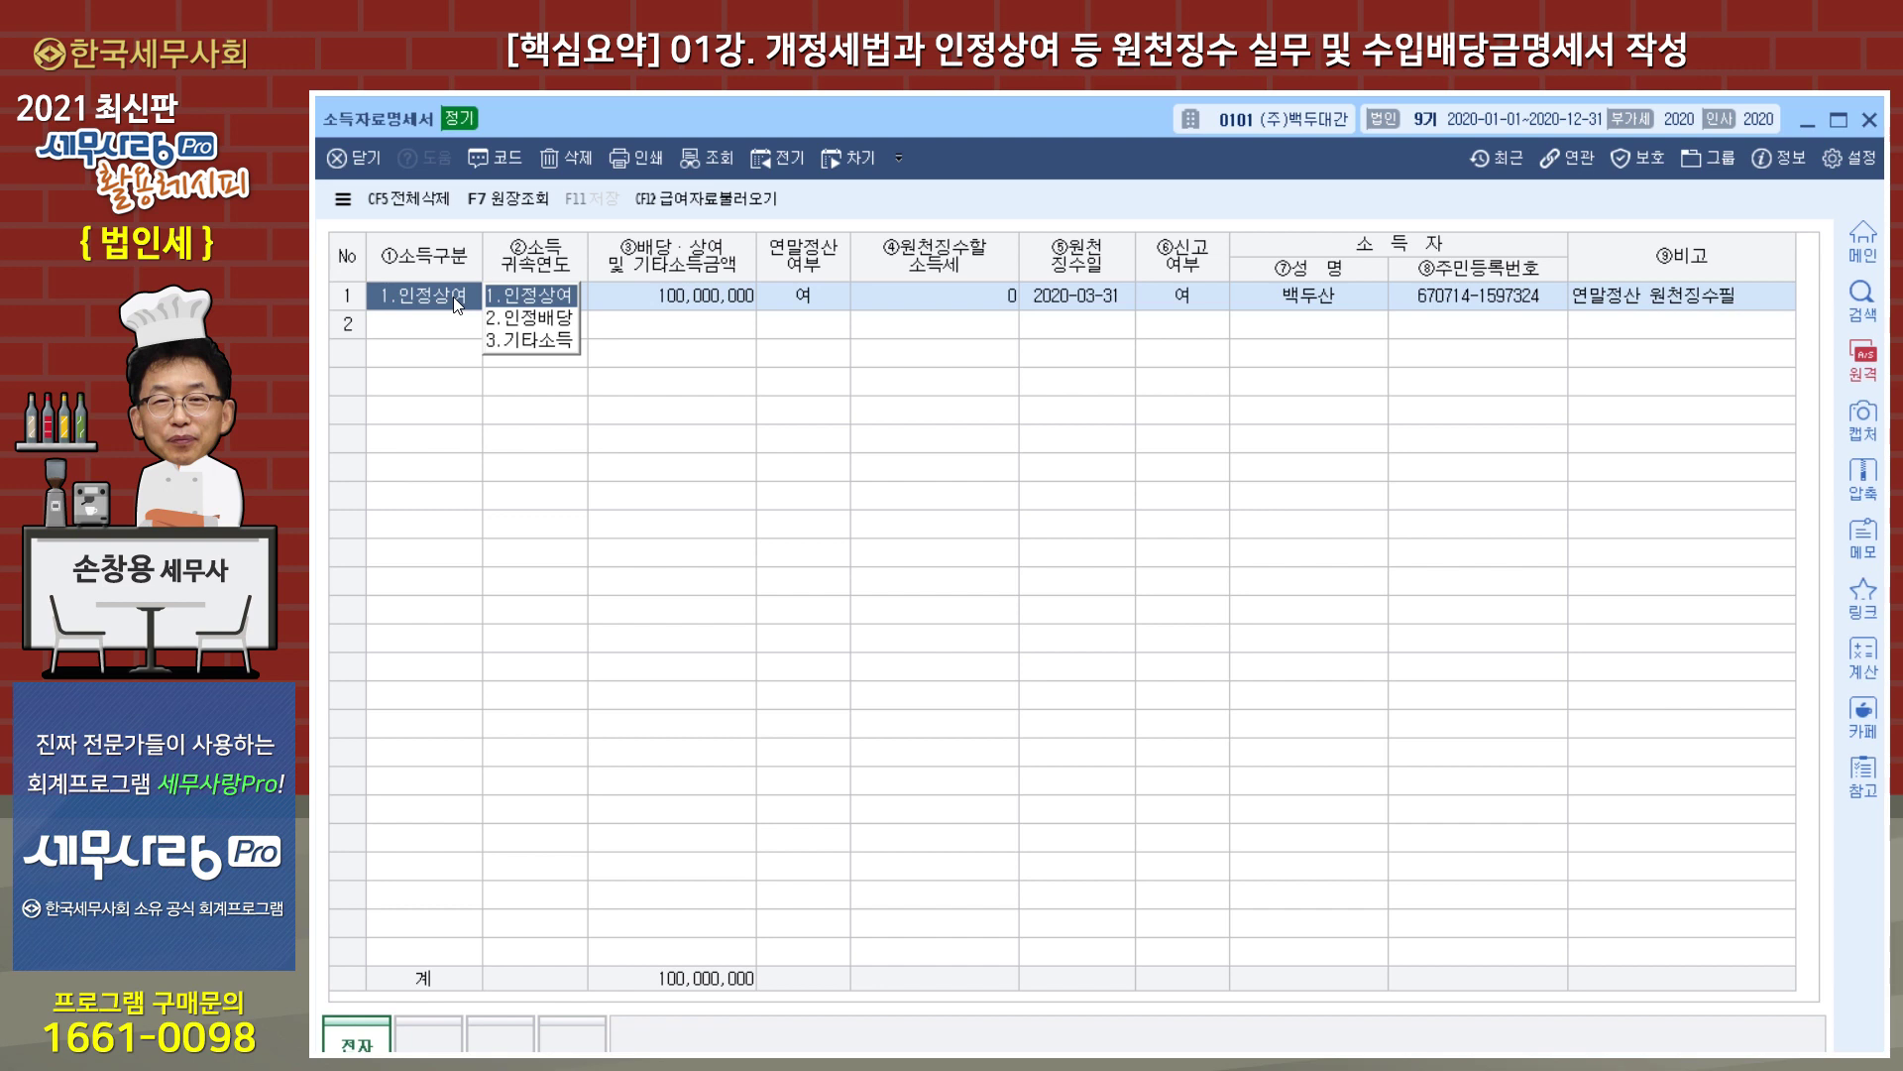
pyautogui.click(431, 330)
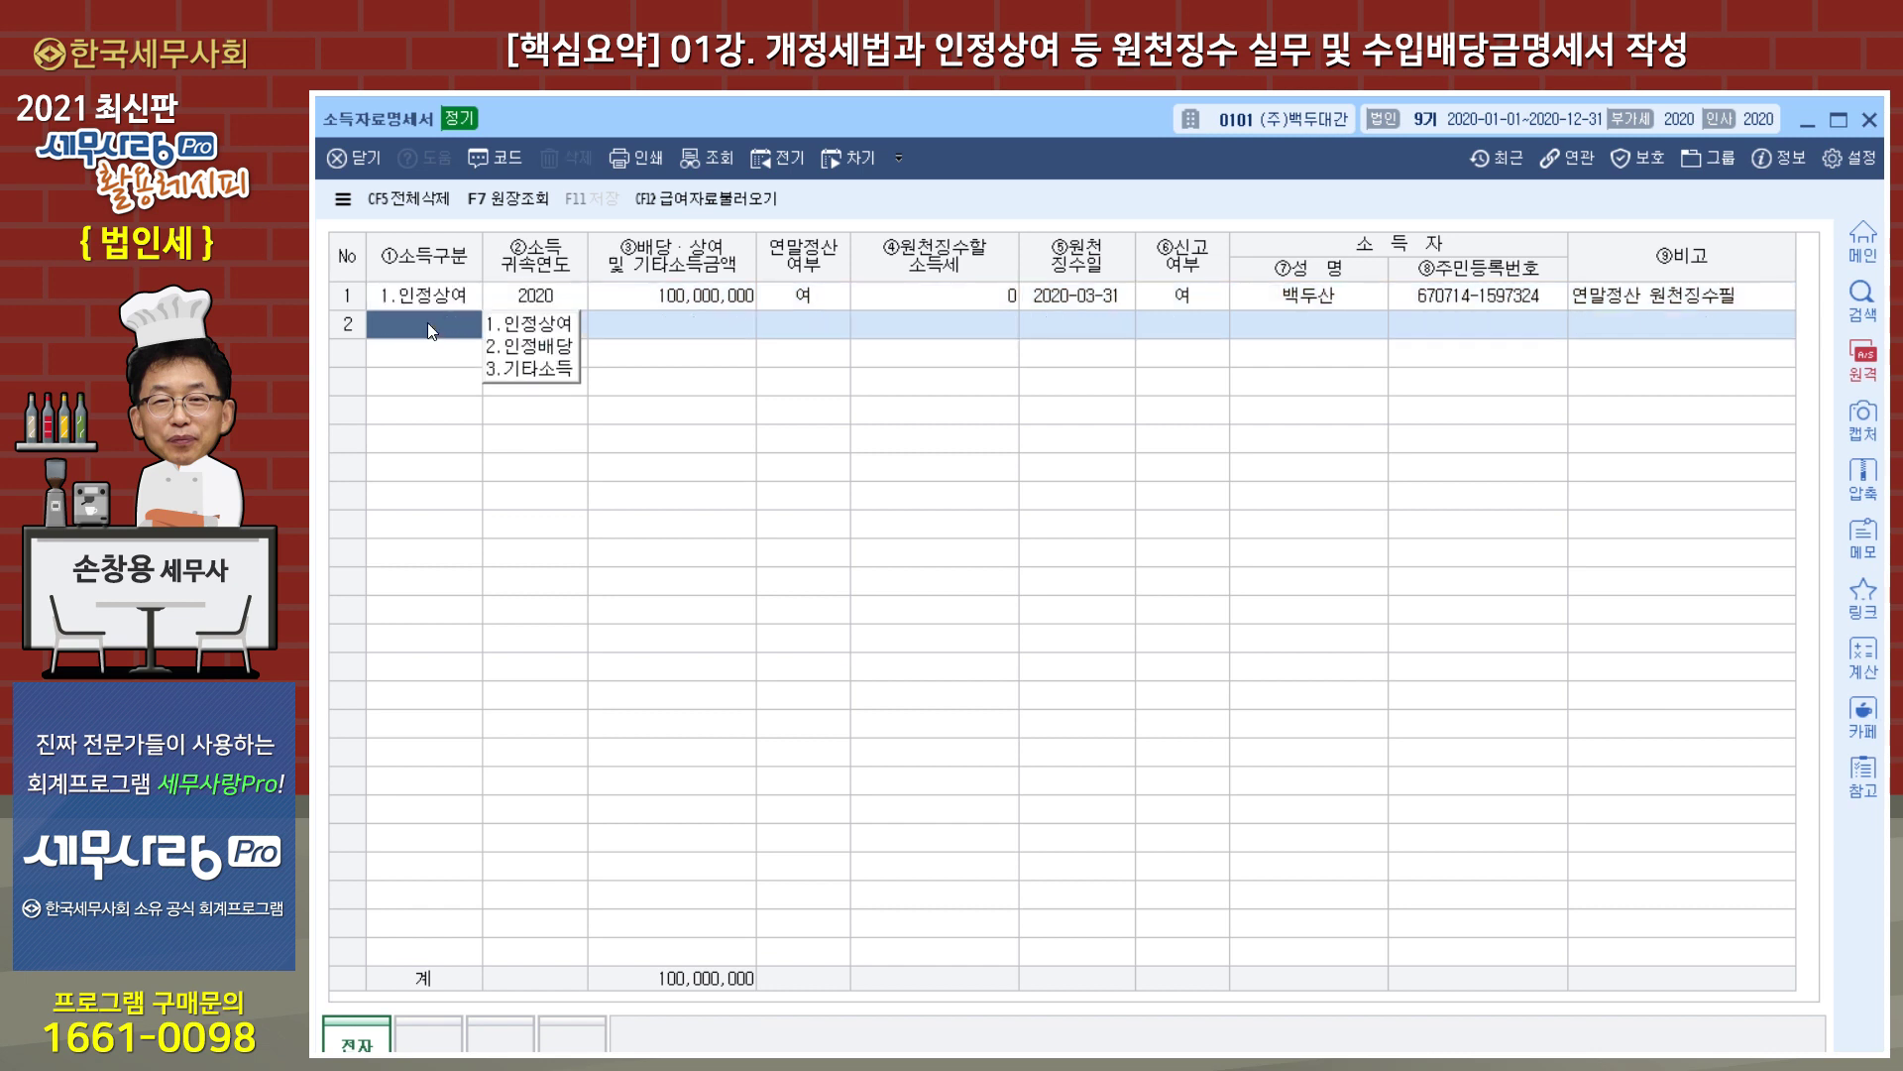
pyautogui.click(436, 297)
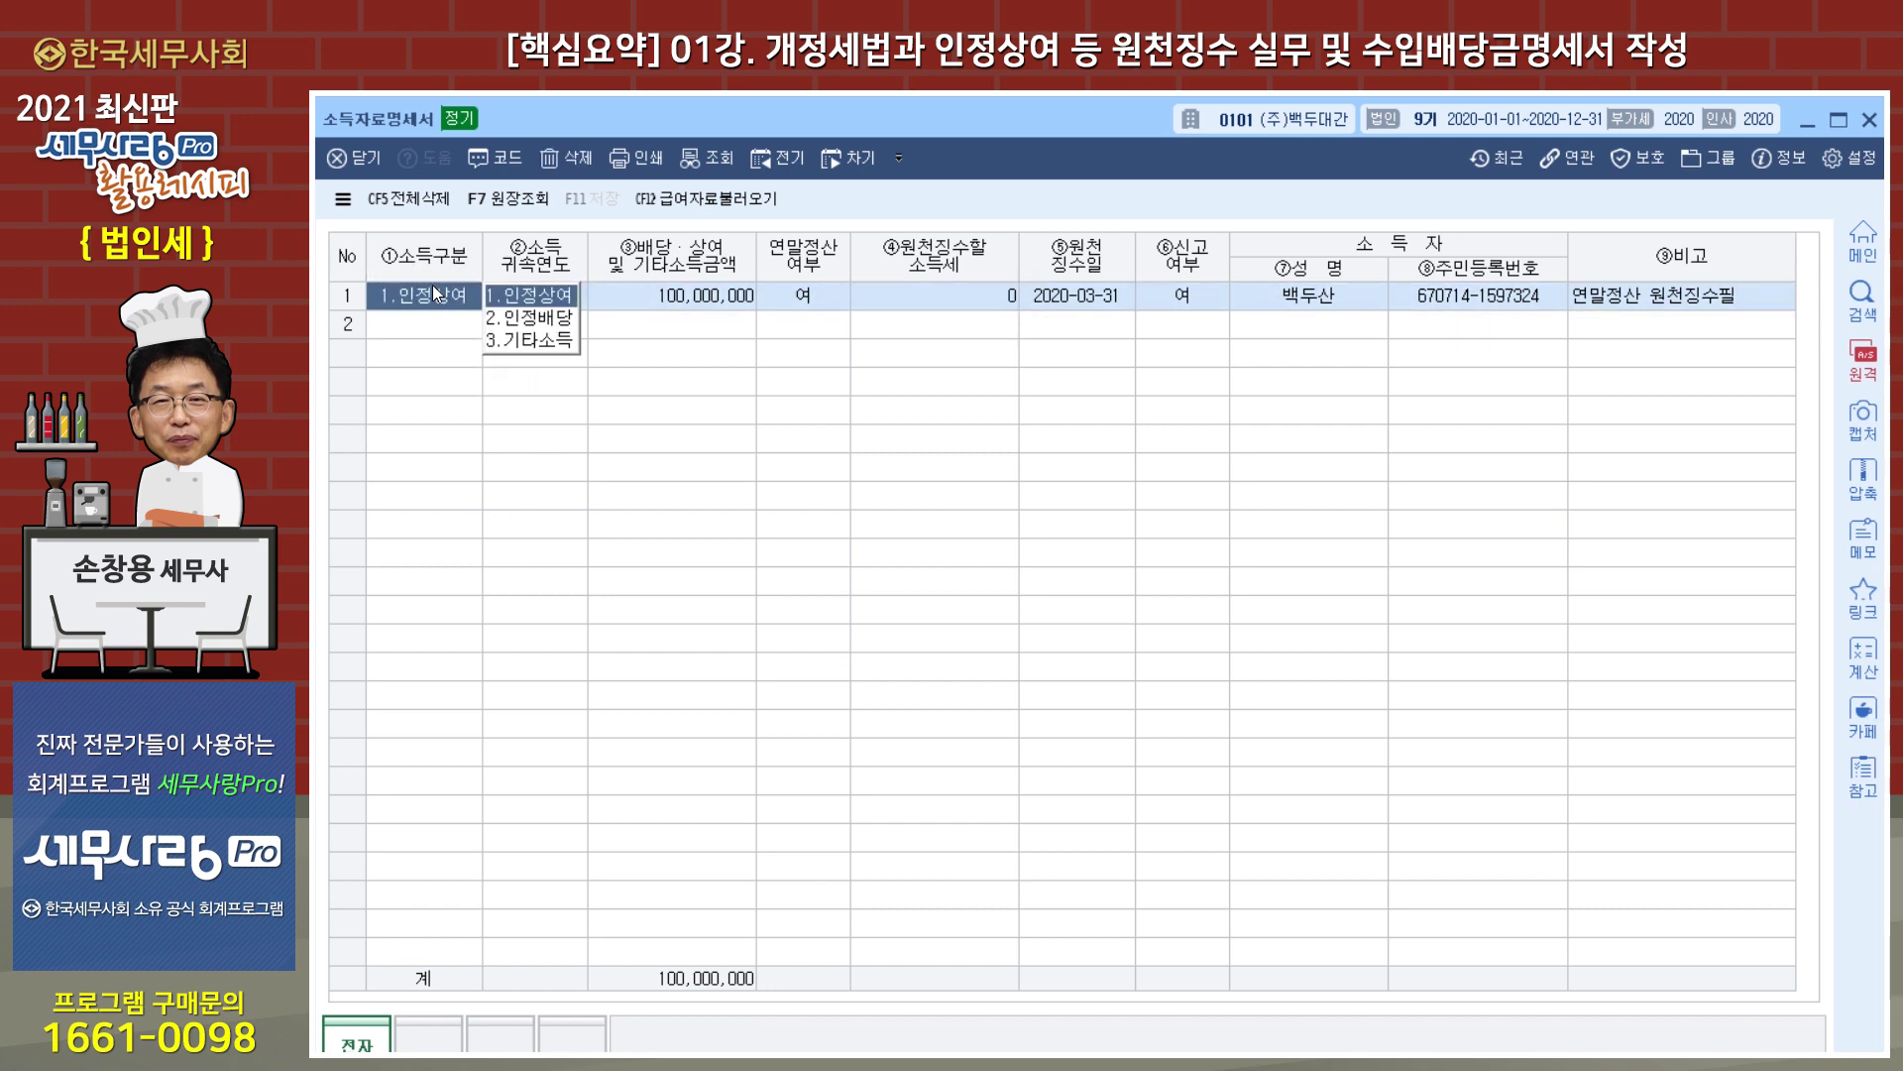
pyautogui.click(622, 304)
pyautogui.click(540, 302)
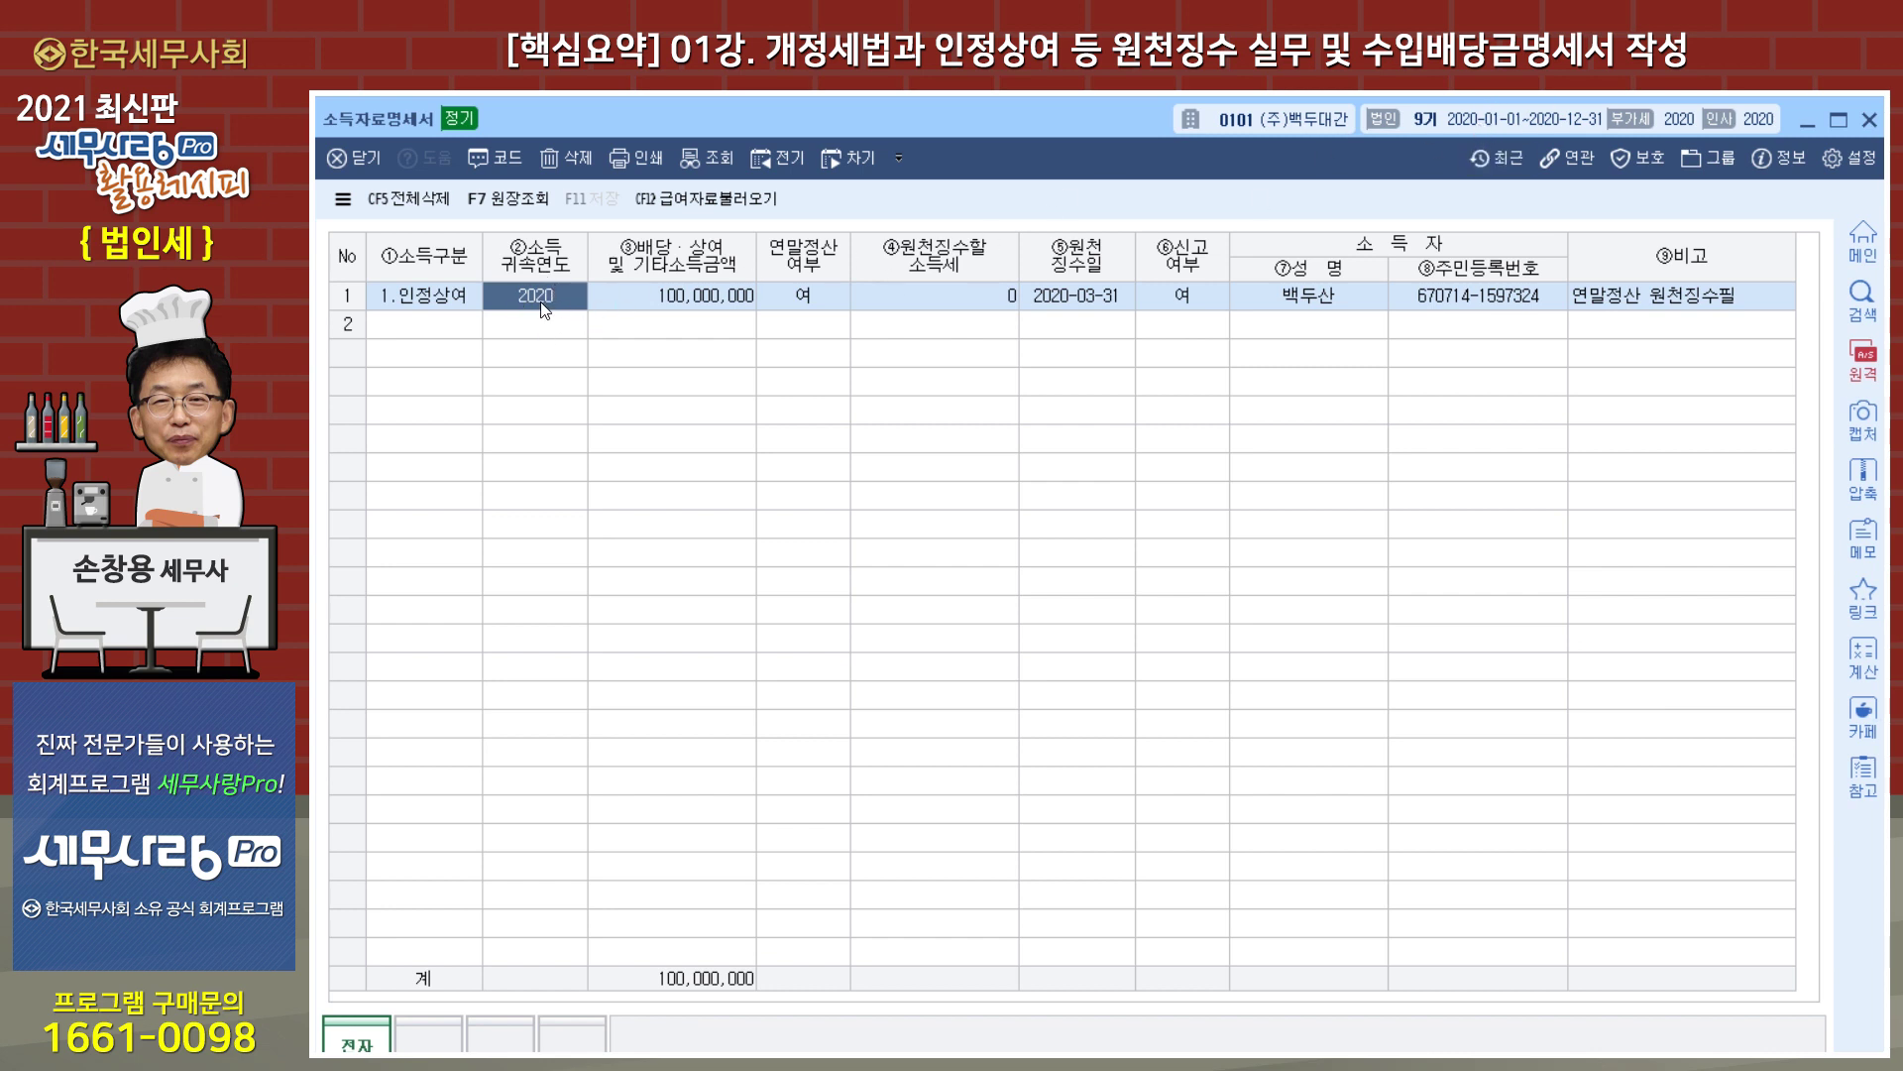
pyautogui.click(688, 305)
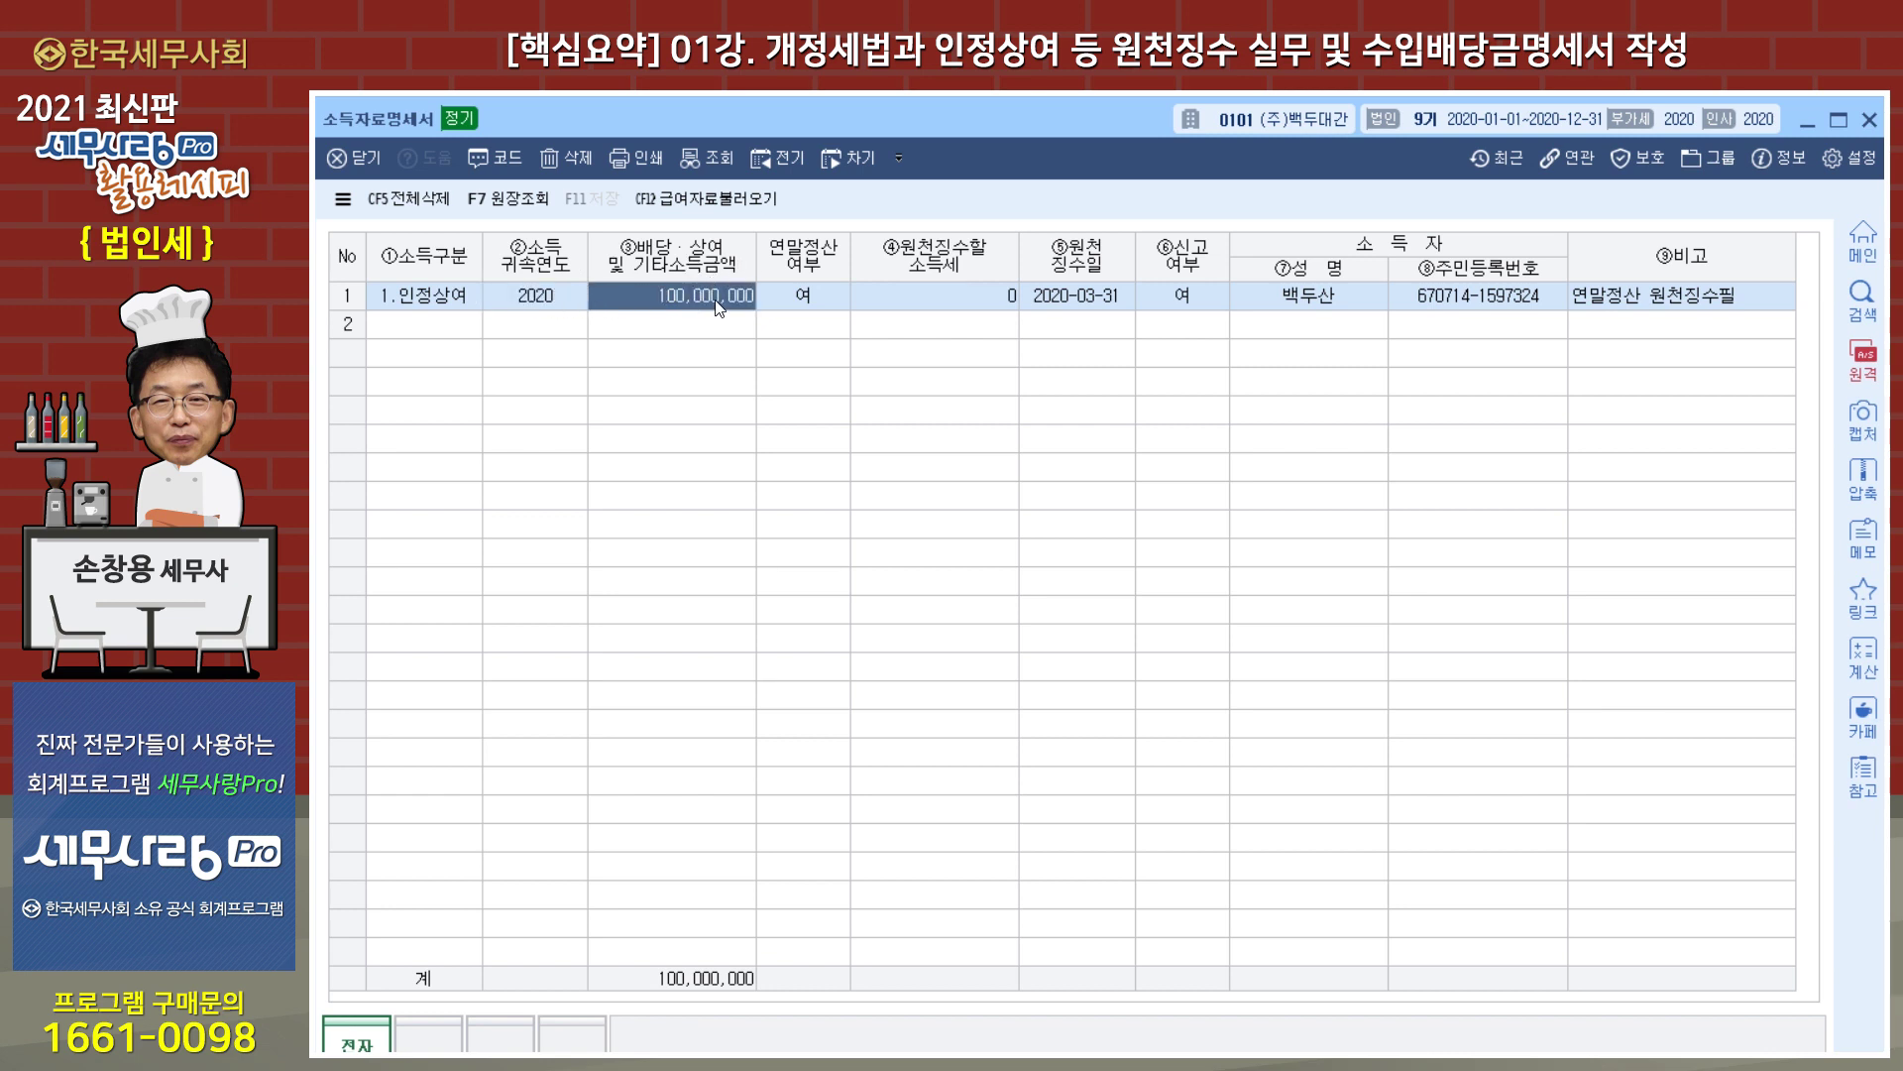
pyautogui.click(817, 310)
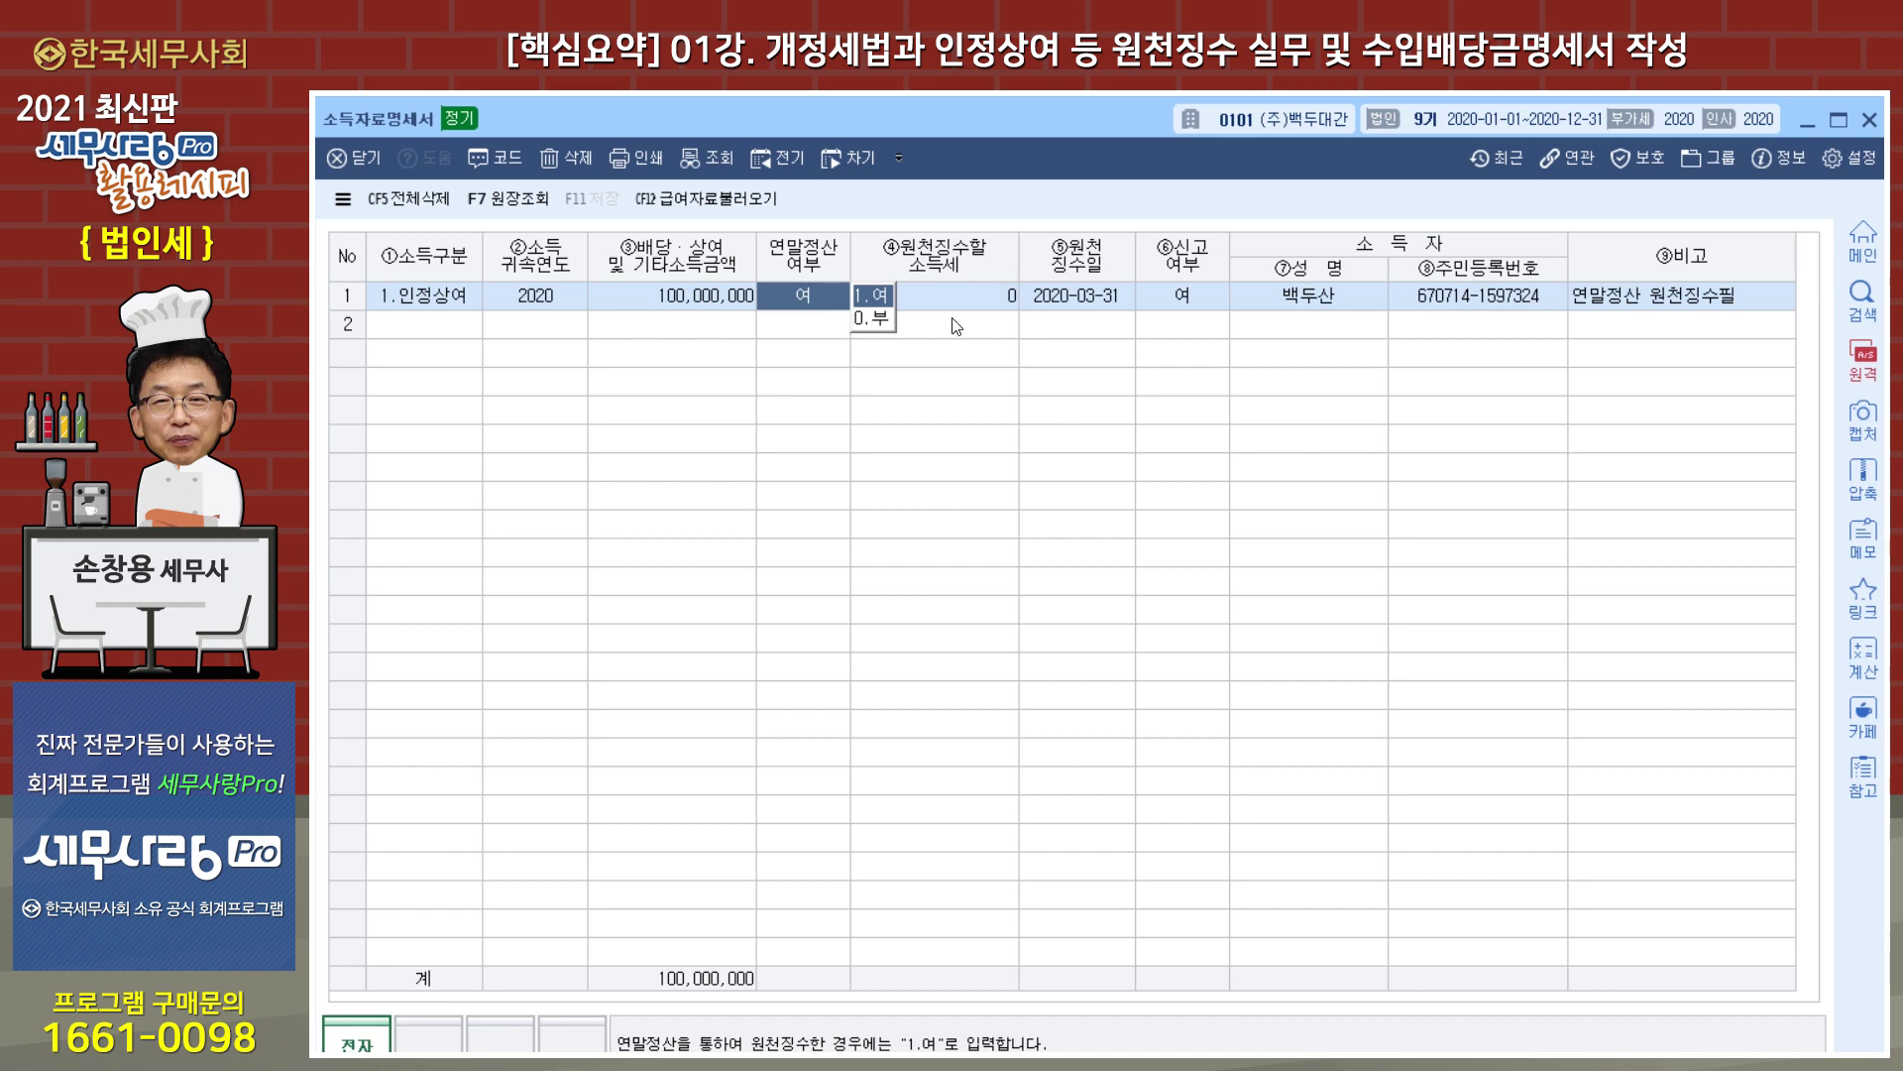
pyautogui.press('Return')
pyautogui.click(979, 294)
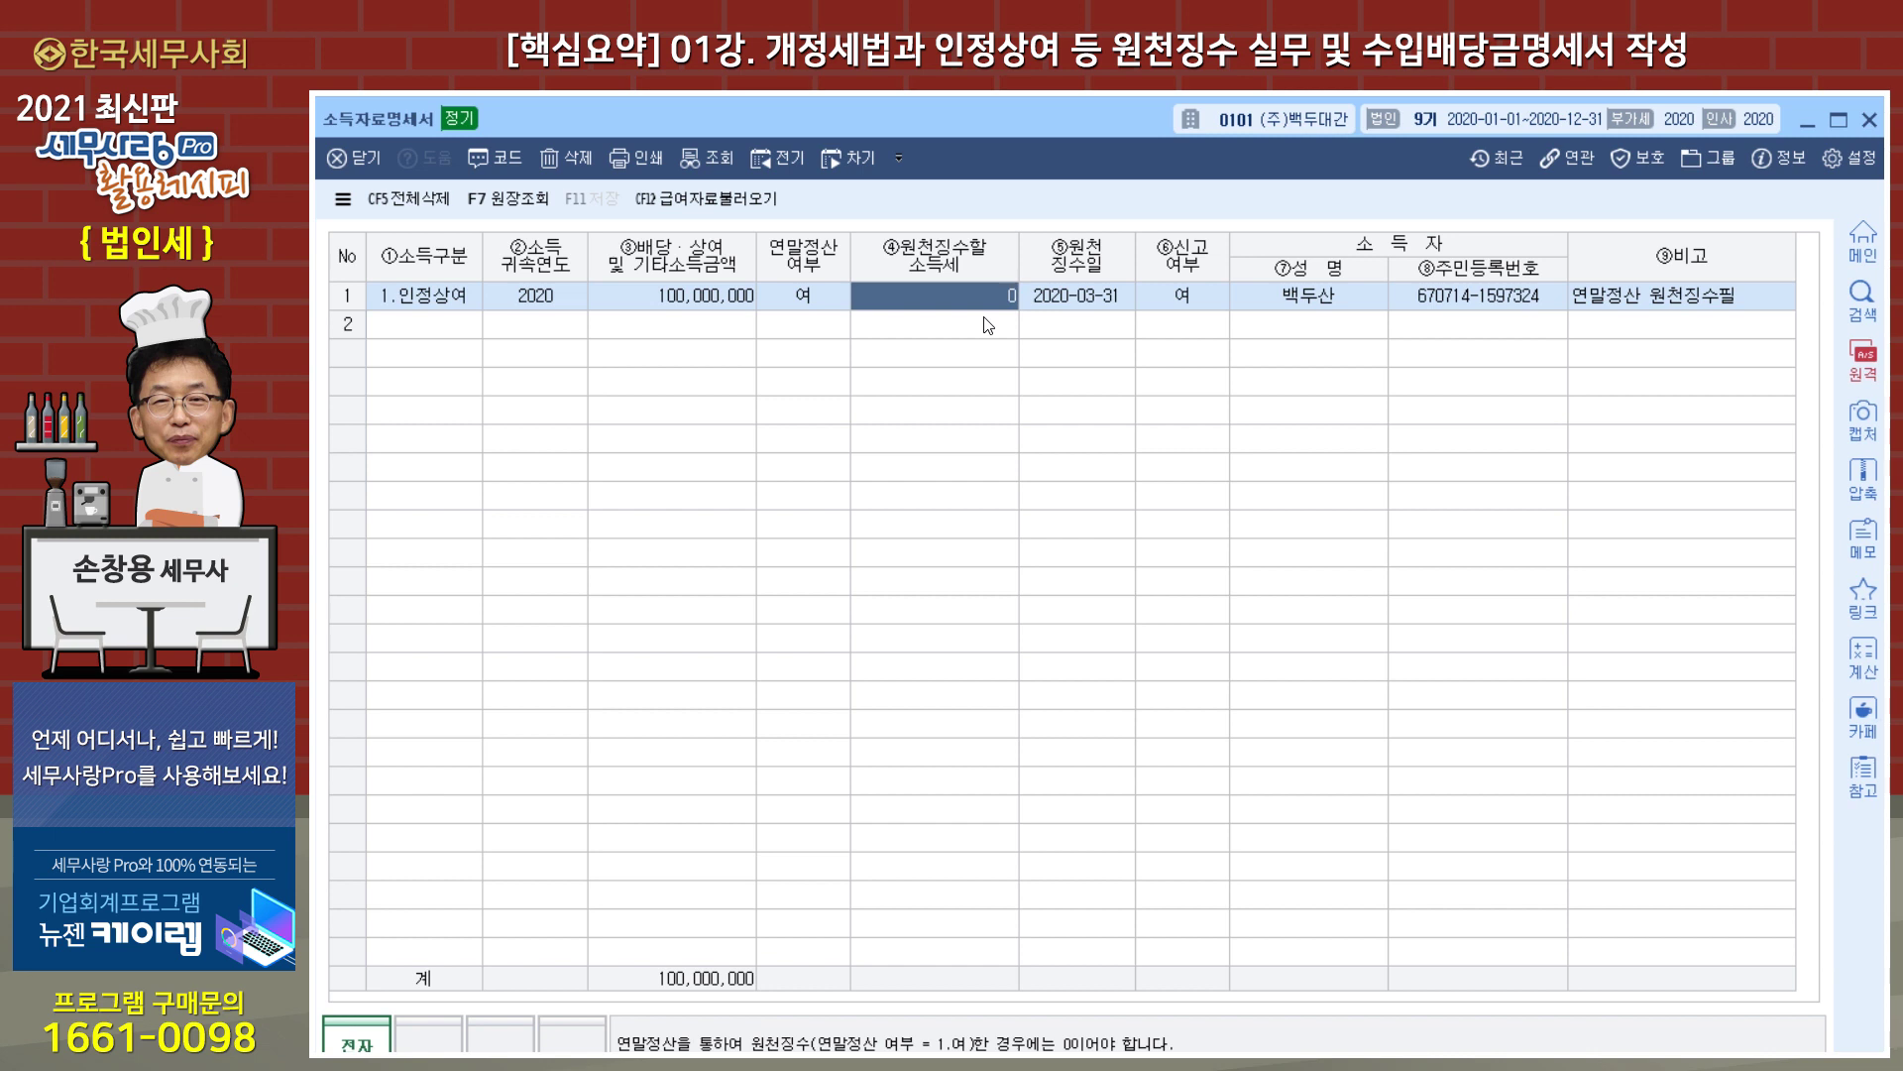
# Set the withholding date (원천징수일) of the 인정상여 entry in row 1 to 2021-03-31.
pyautogui.click(1100, 305)
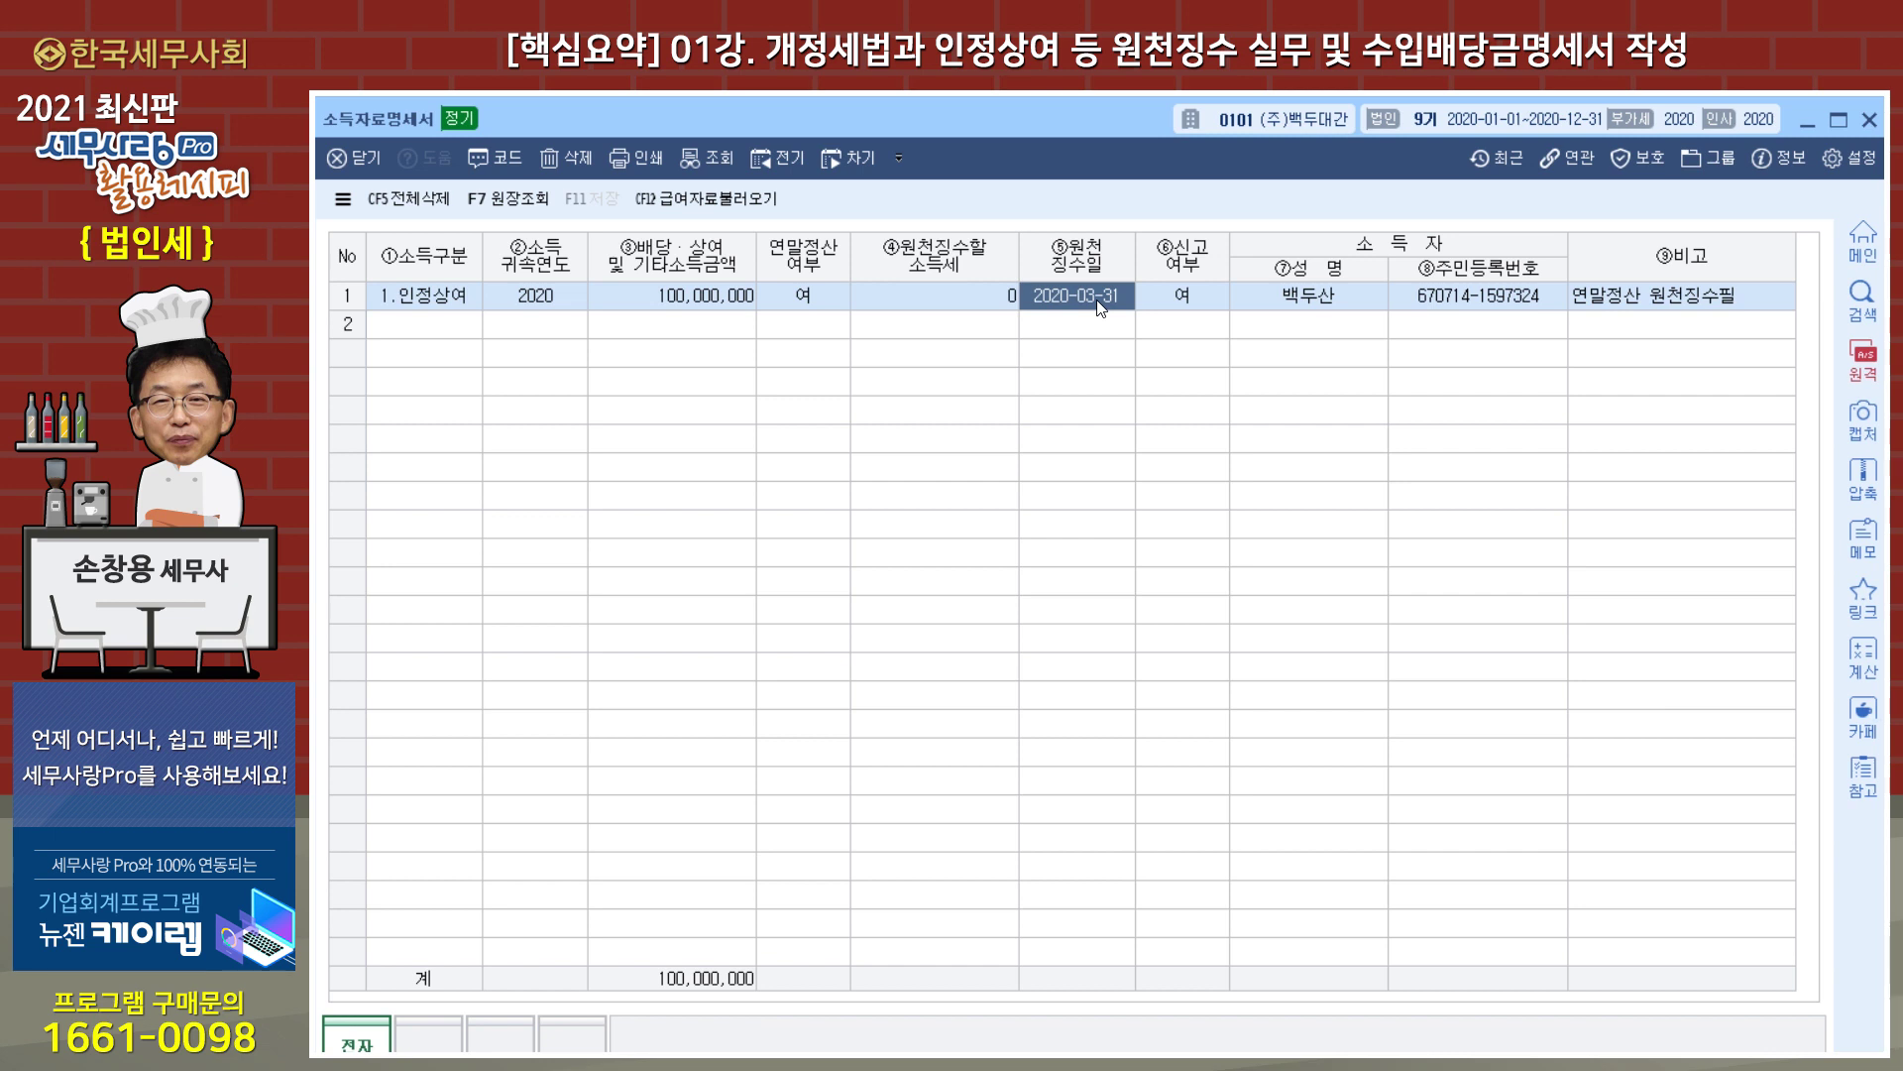
pyautogui.write('2021')
pyautogui.write('0331')
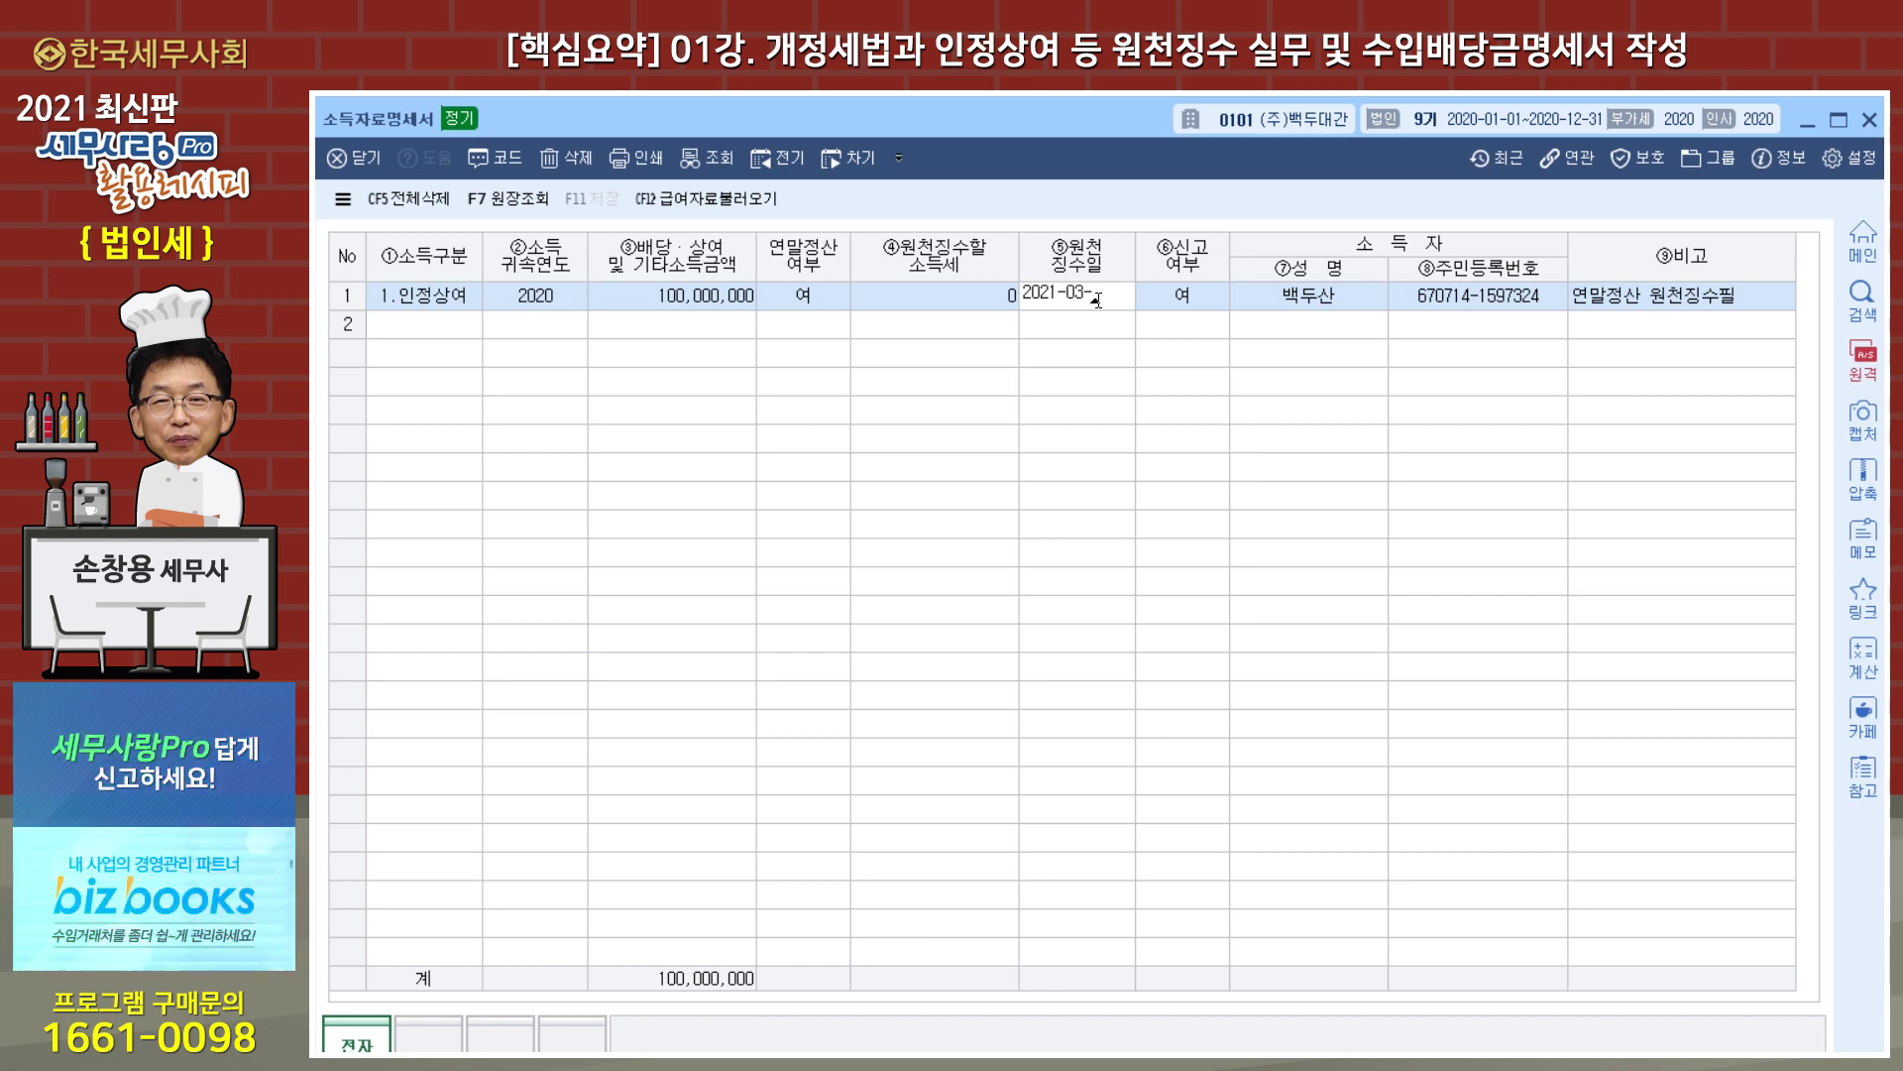
pyautogui.press('Return')
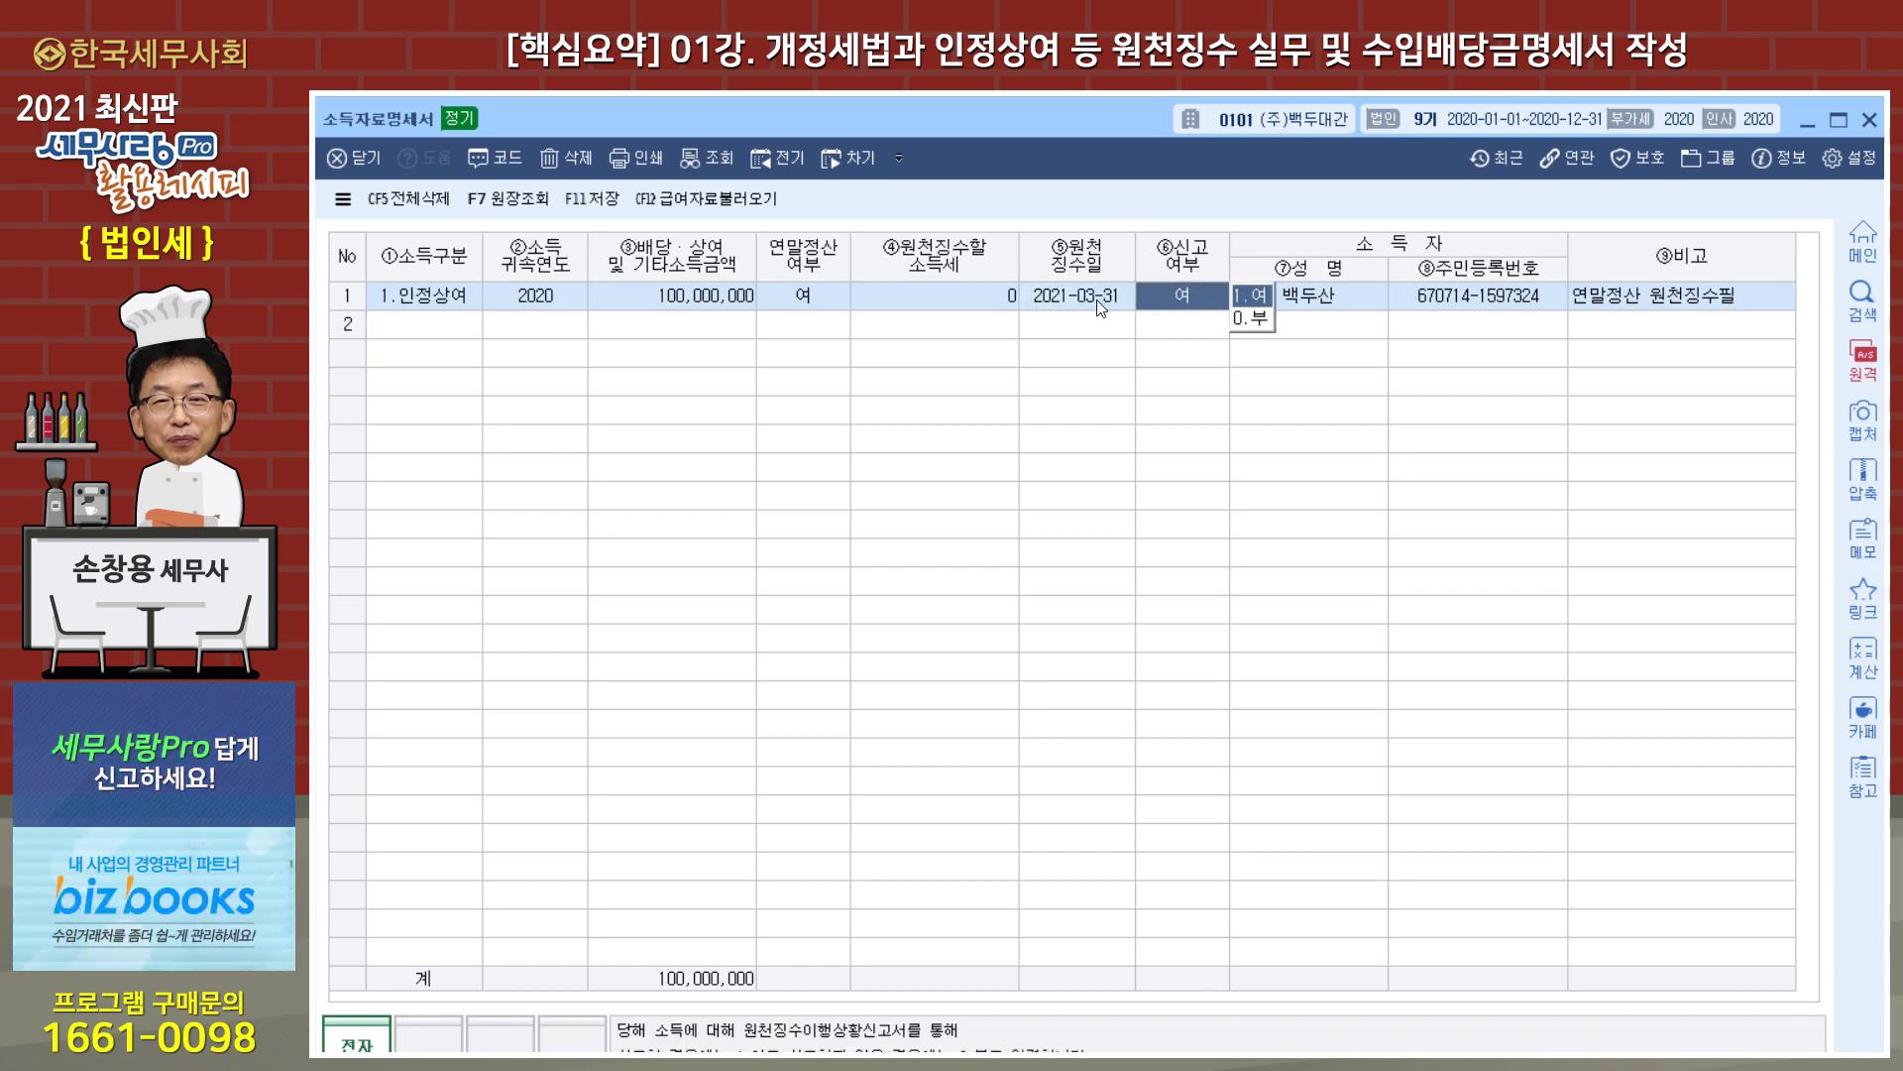
pyautogui.click(1318, 296)
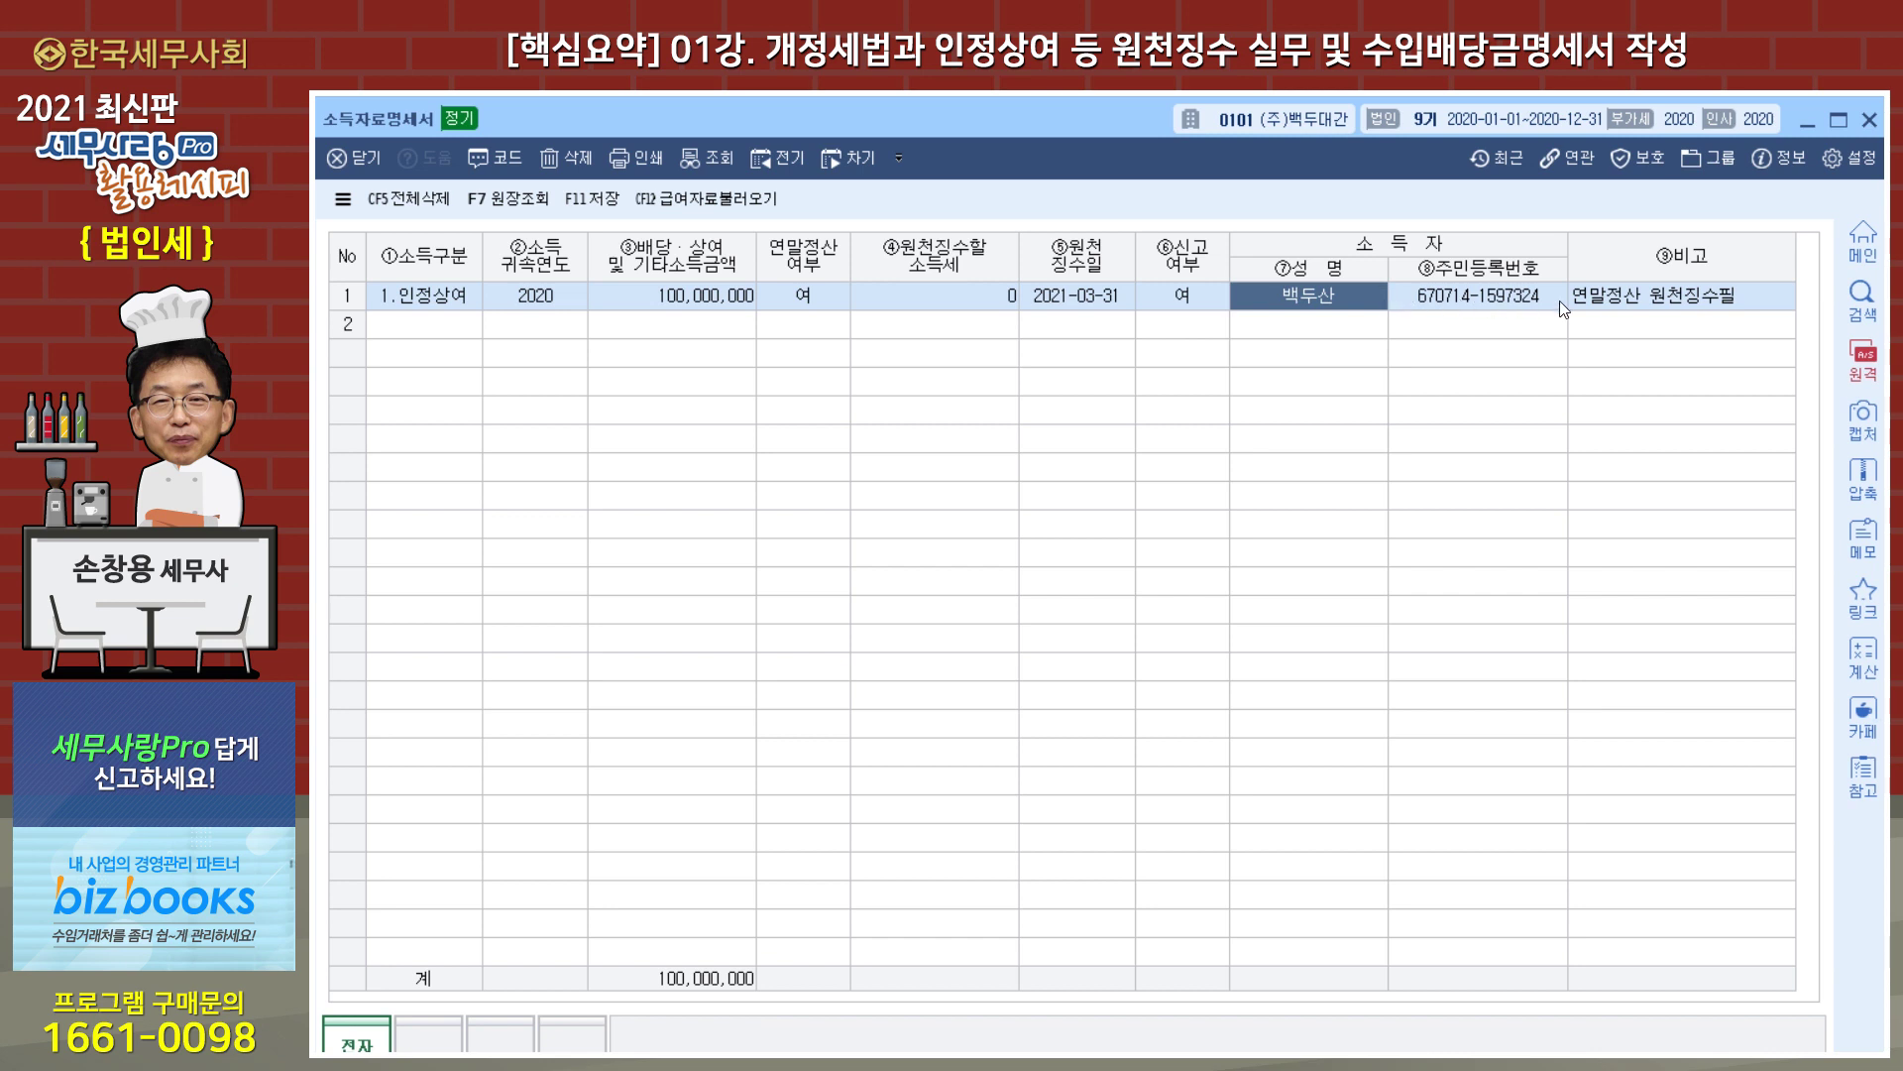
# Add a 인정배당 entry in row 2 with attribution year 2021, amount 50,000,000 and year-end settlement status 부.
pyautogui.click(436, 326)
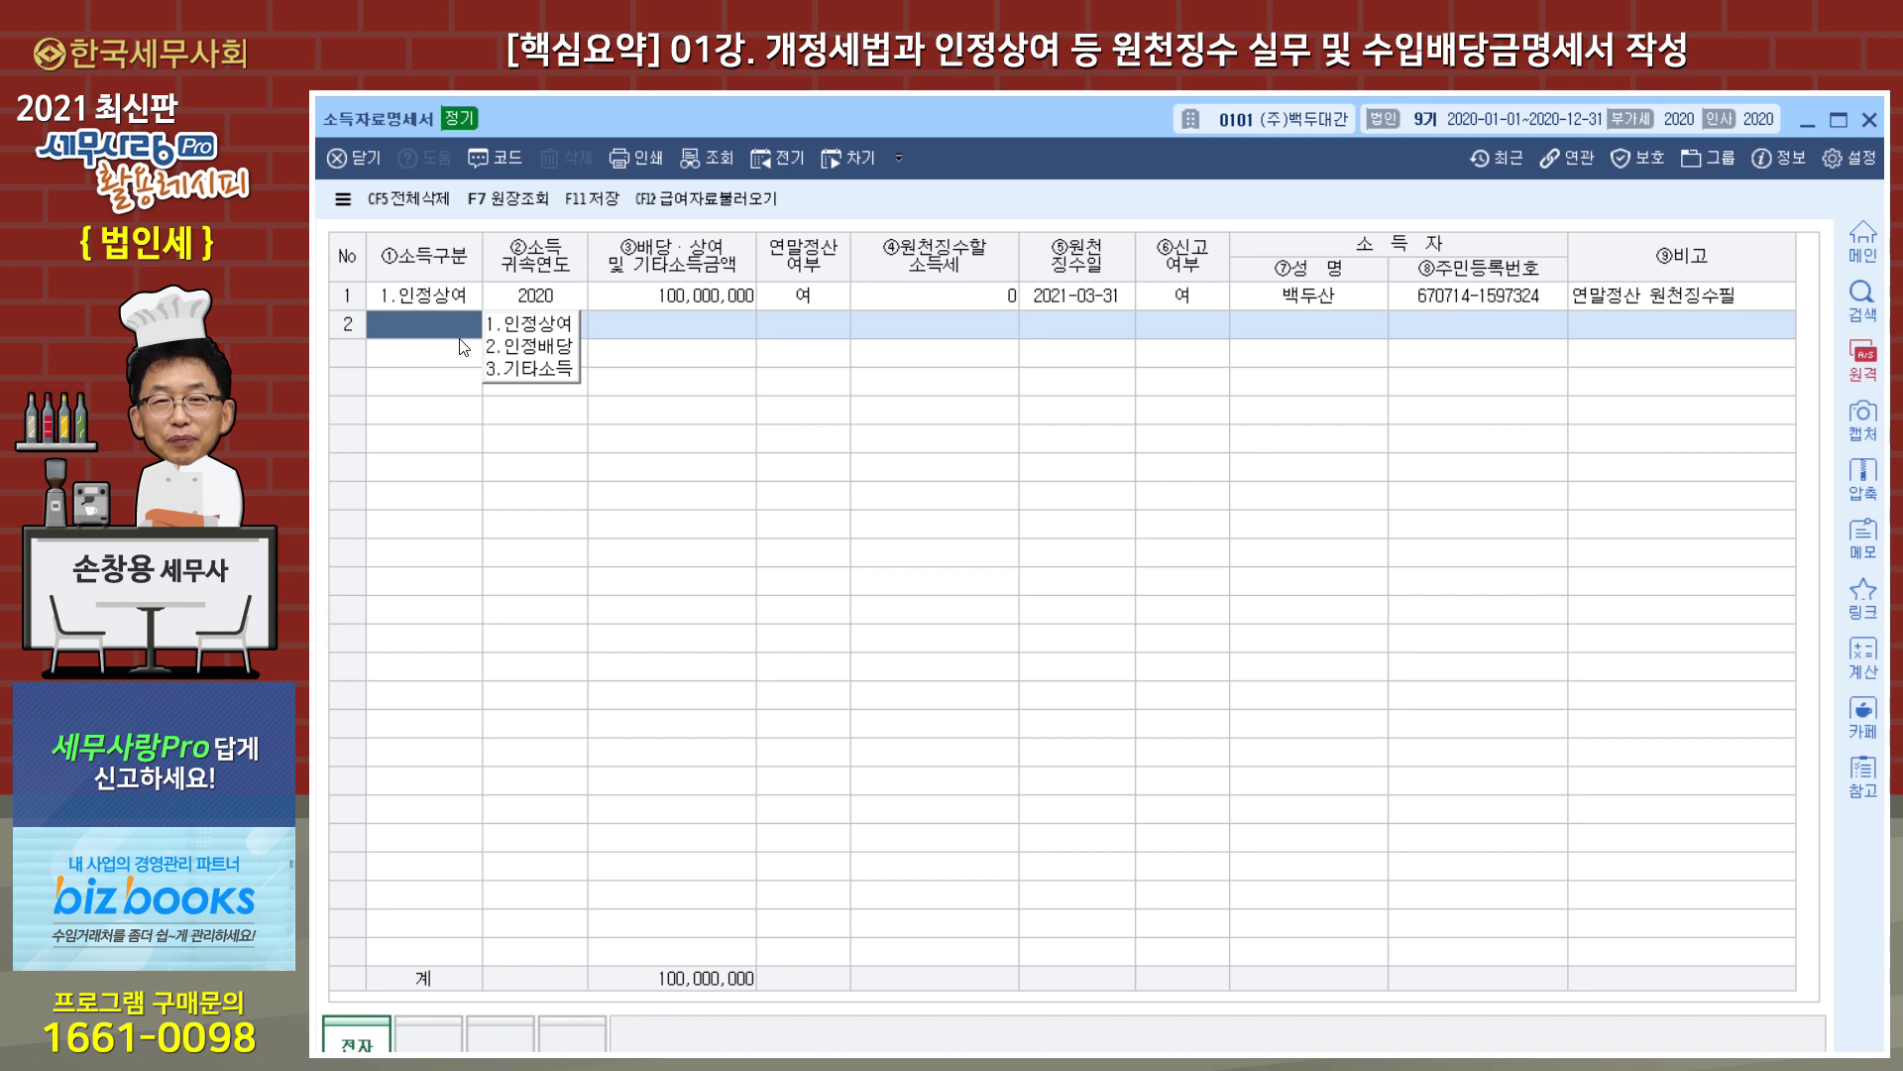
pyautogui.write('2')
pyautogui.press('Return')
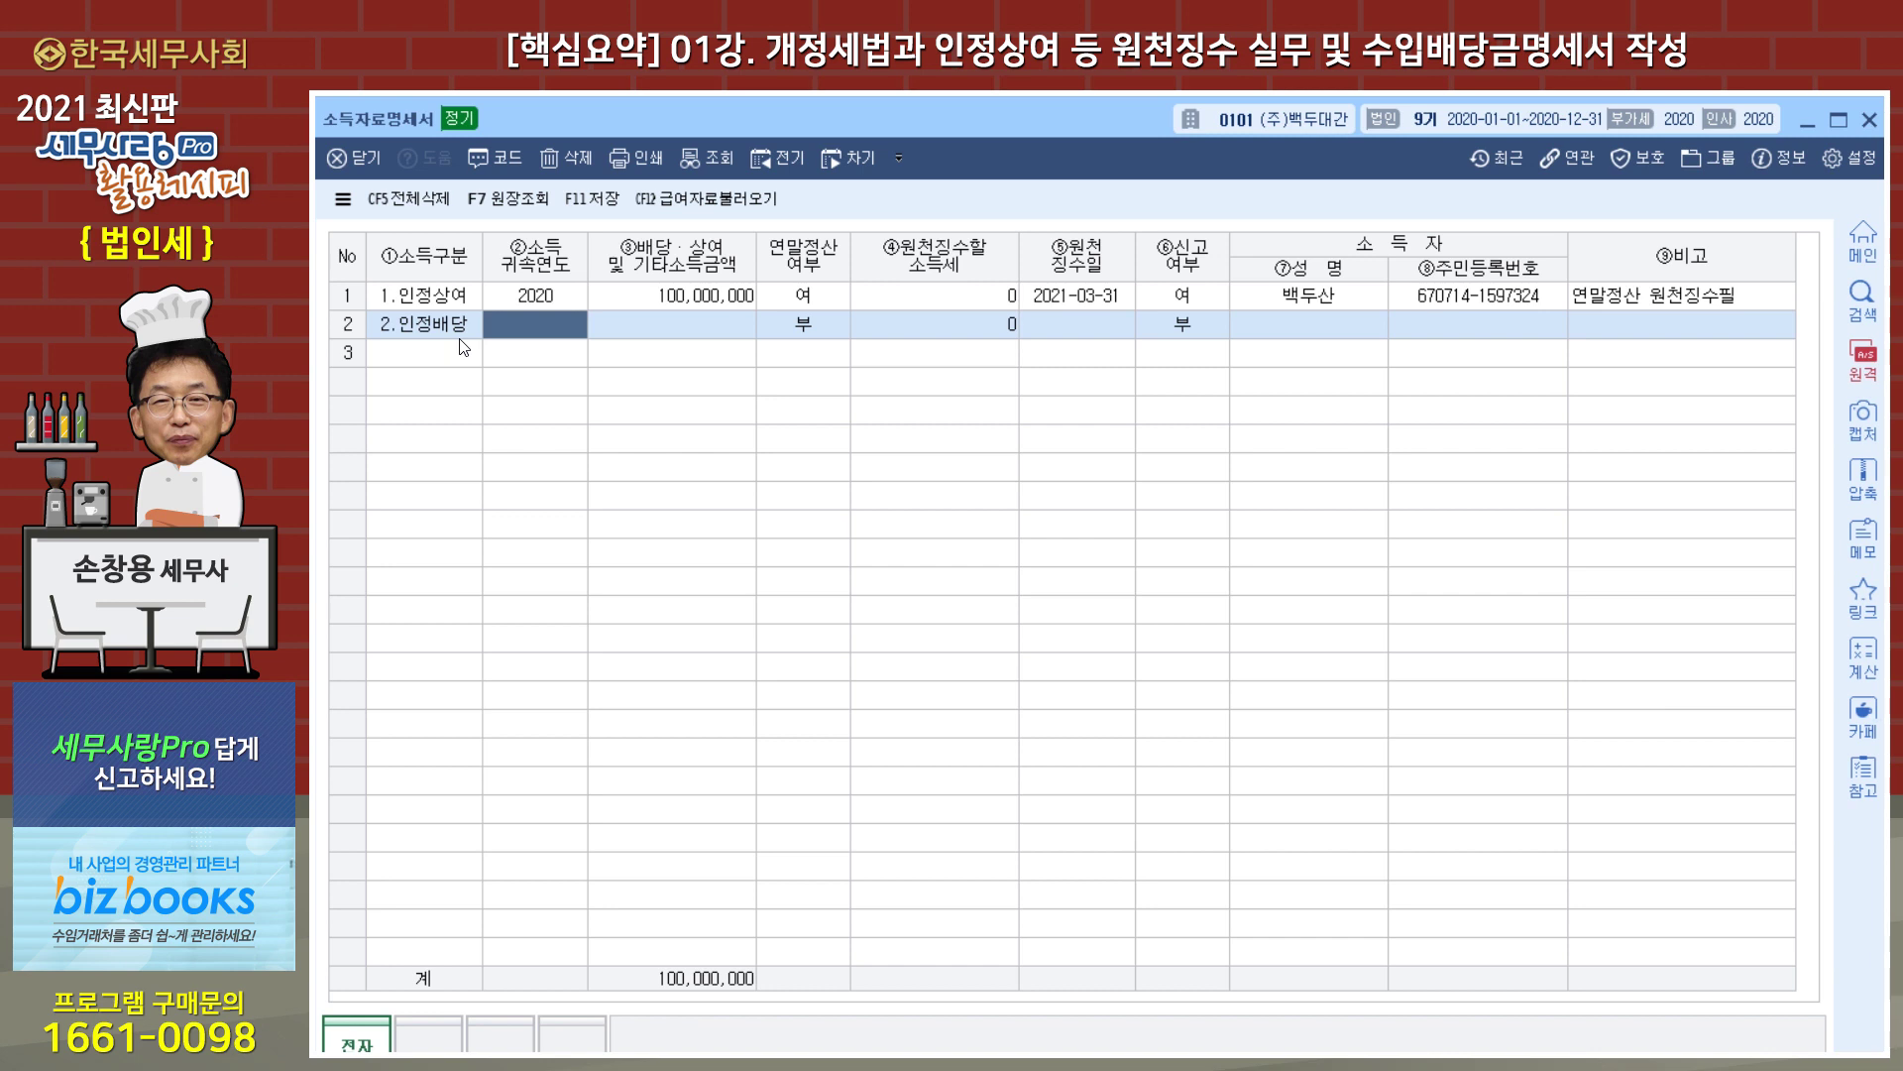
pyautogui.write('2021')
pyautogui.press('Return')
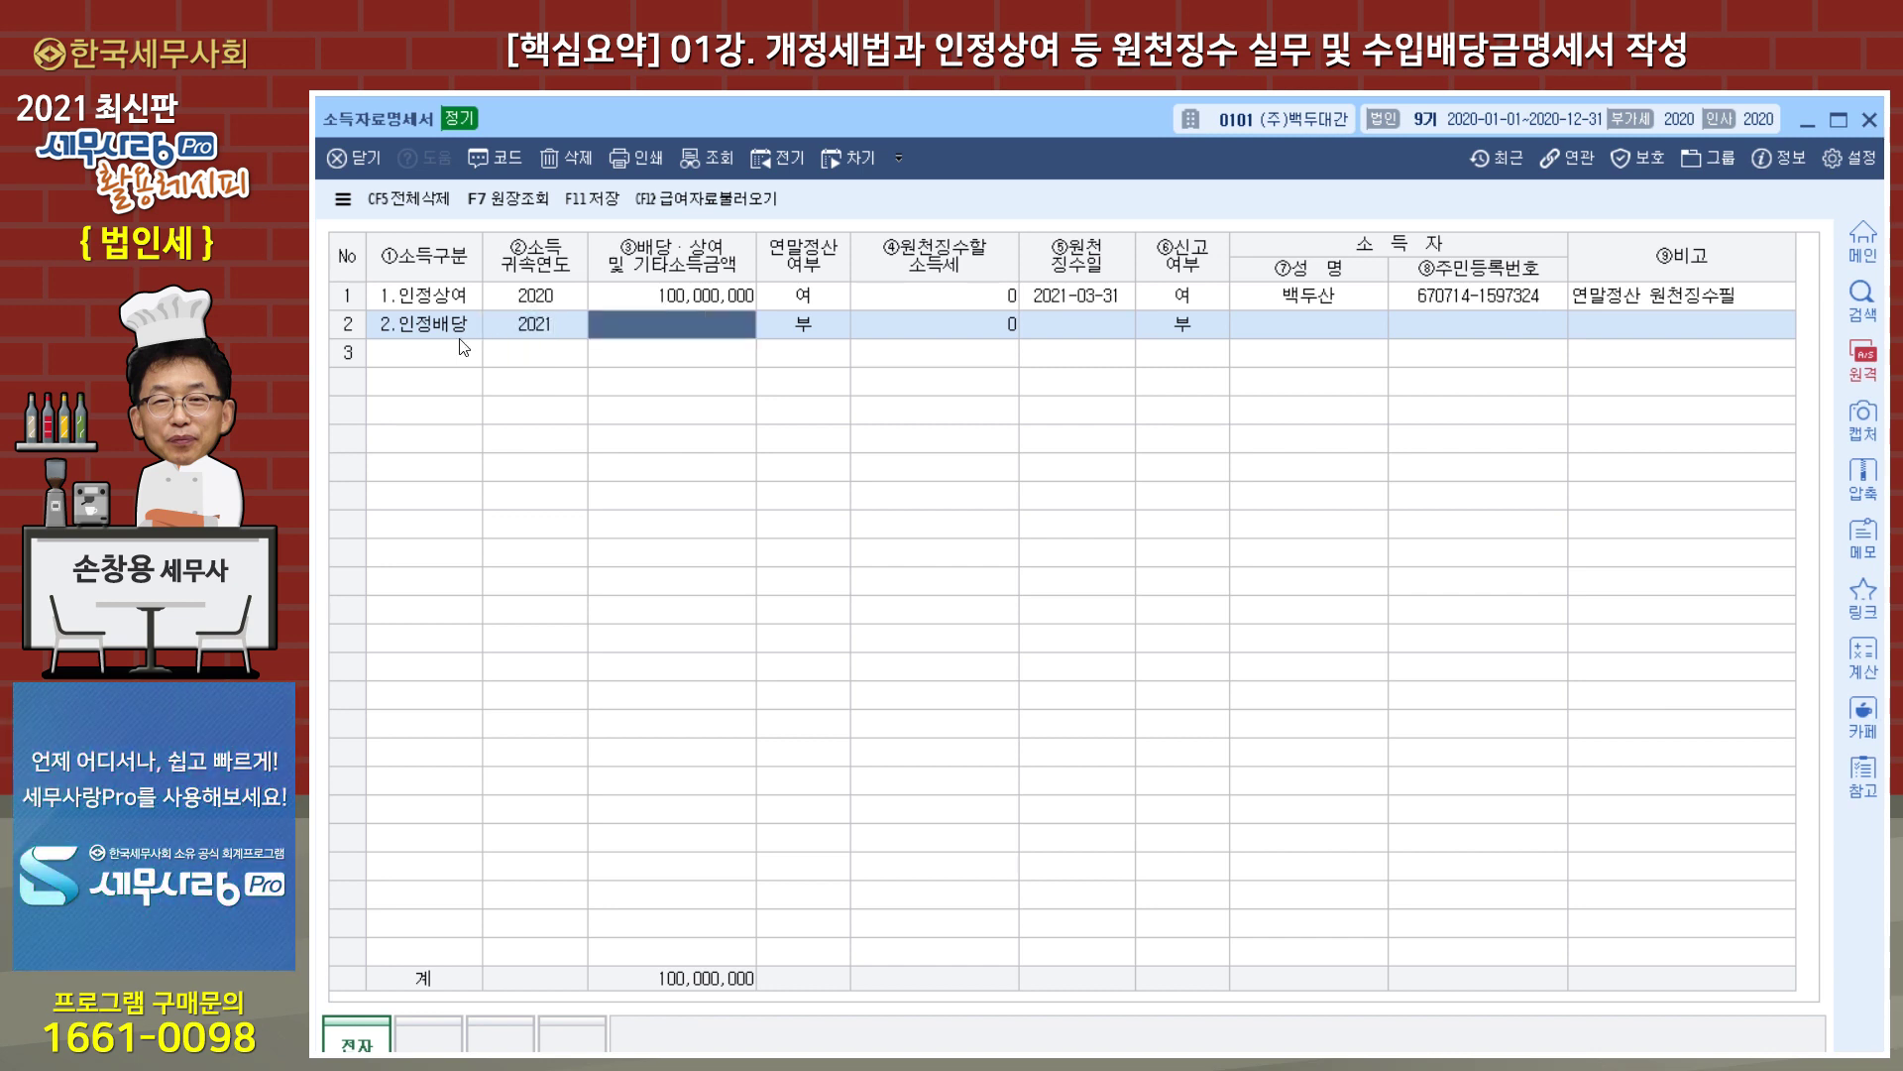
pyautogui.write('50000000')
pyautogui.press('Return')
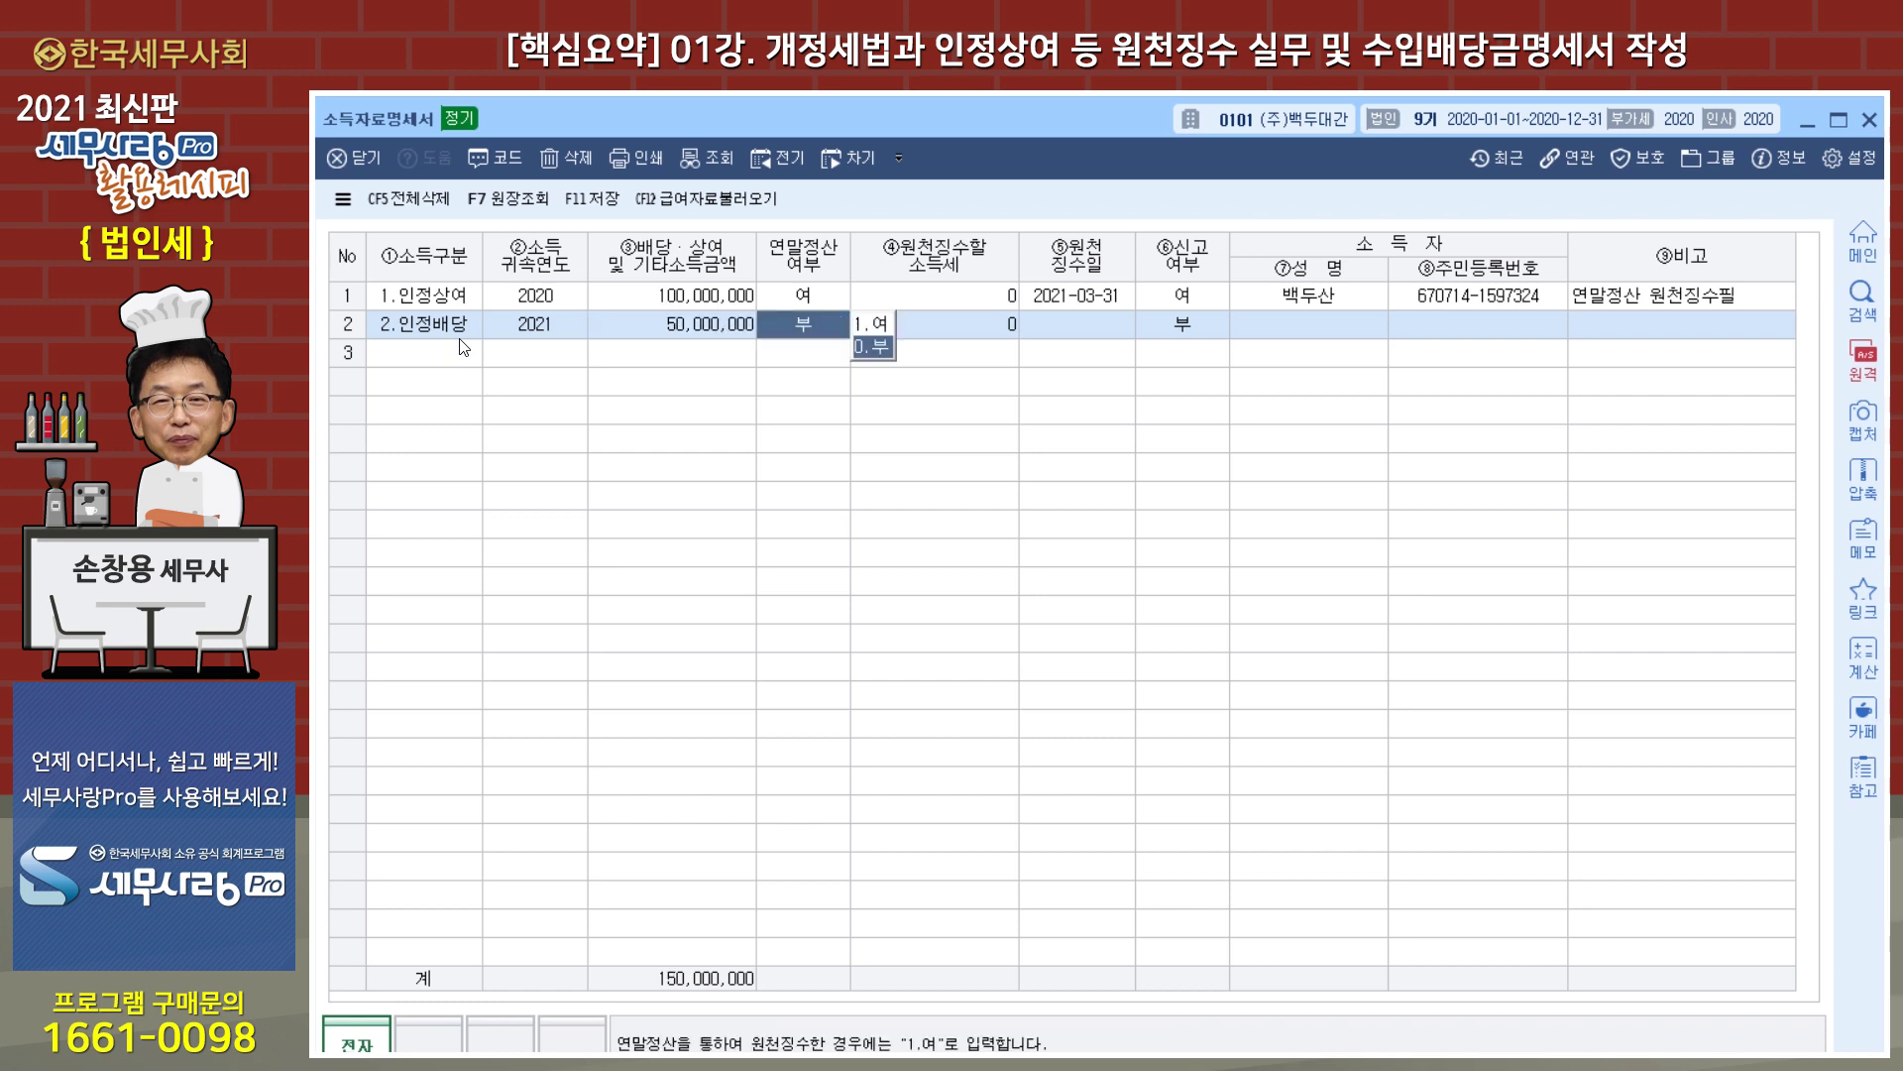
pyautogui.press('Return')
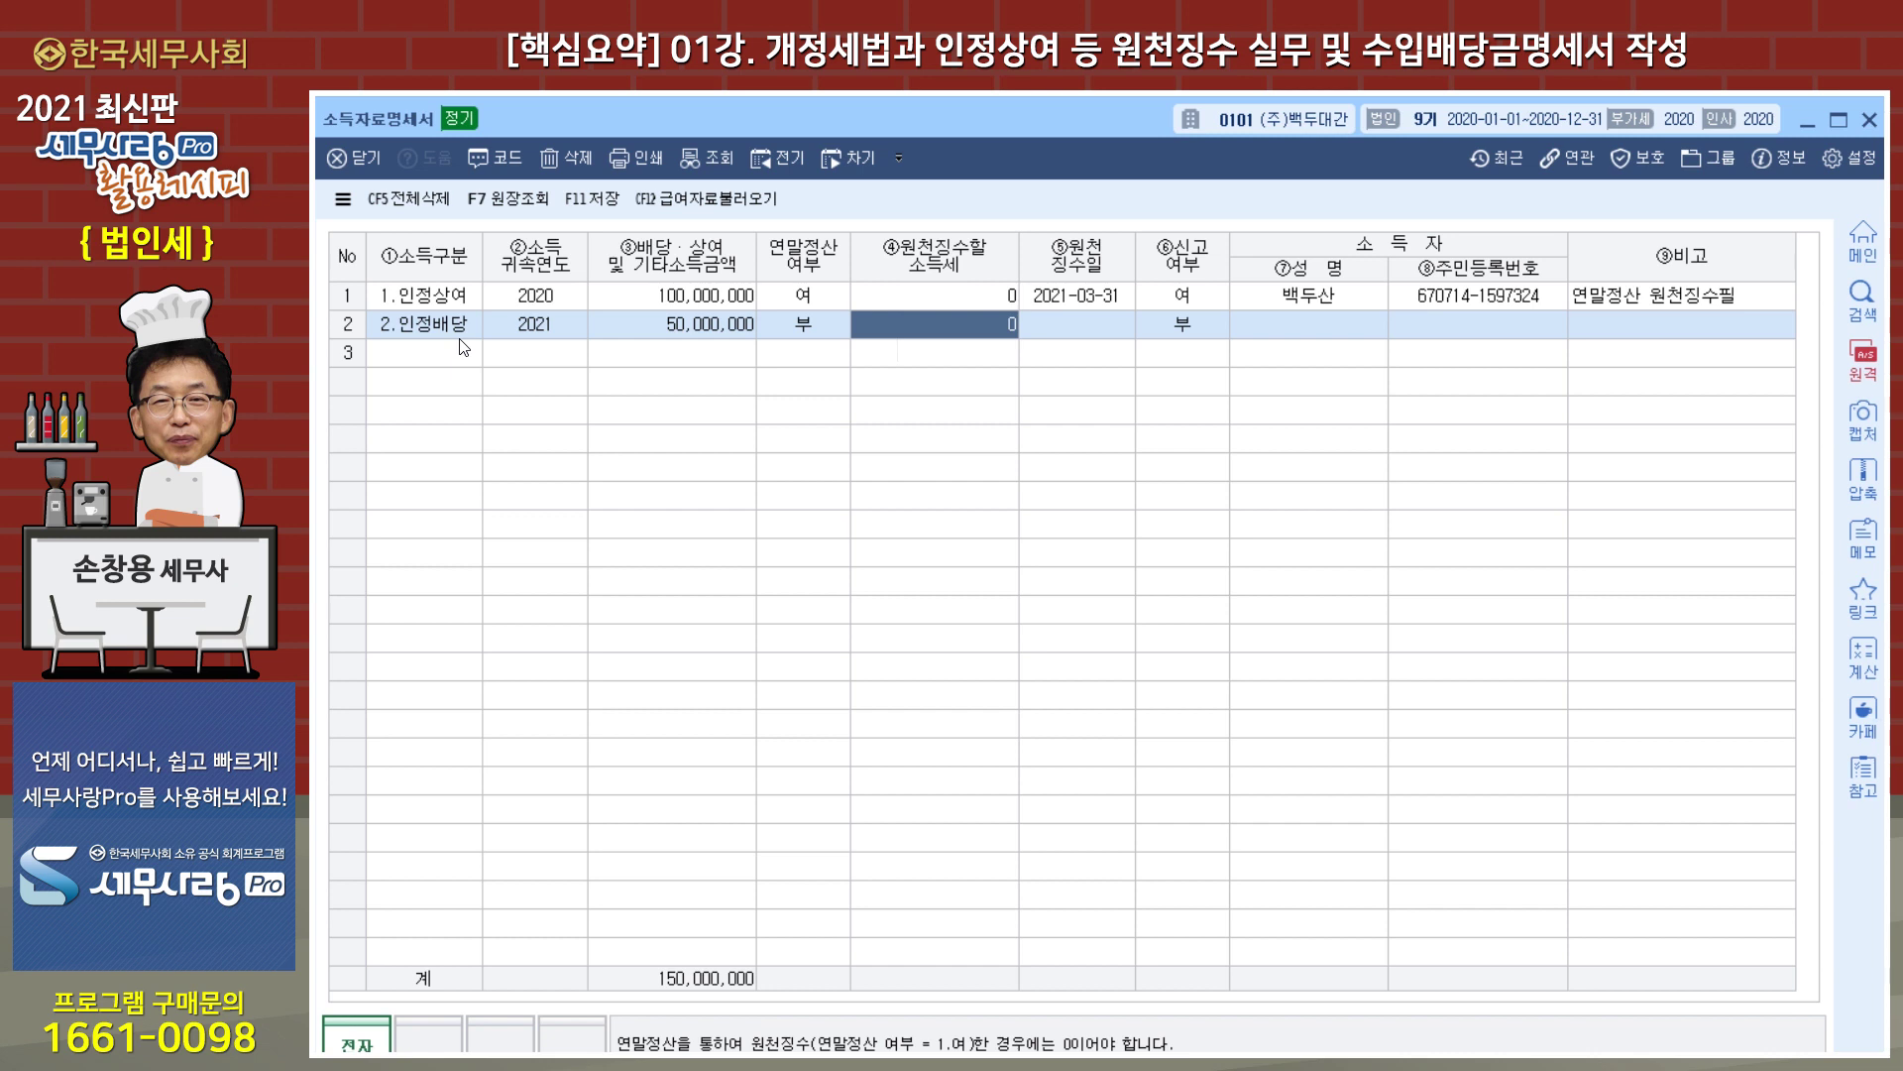
# Set the 인정배당 entry's income tax to withhold to 7,000,000 and its withholding date to 2021-03-31.
pyautogui.write('7,000,000')
pyautogui.press('Return')
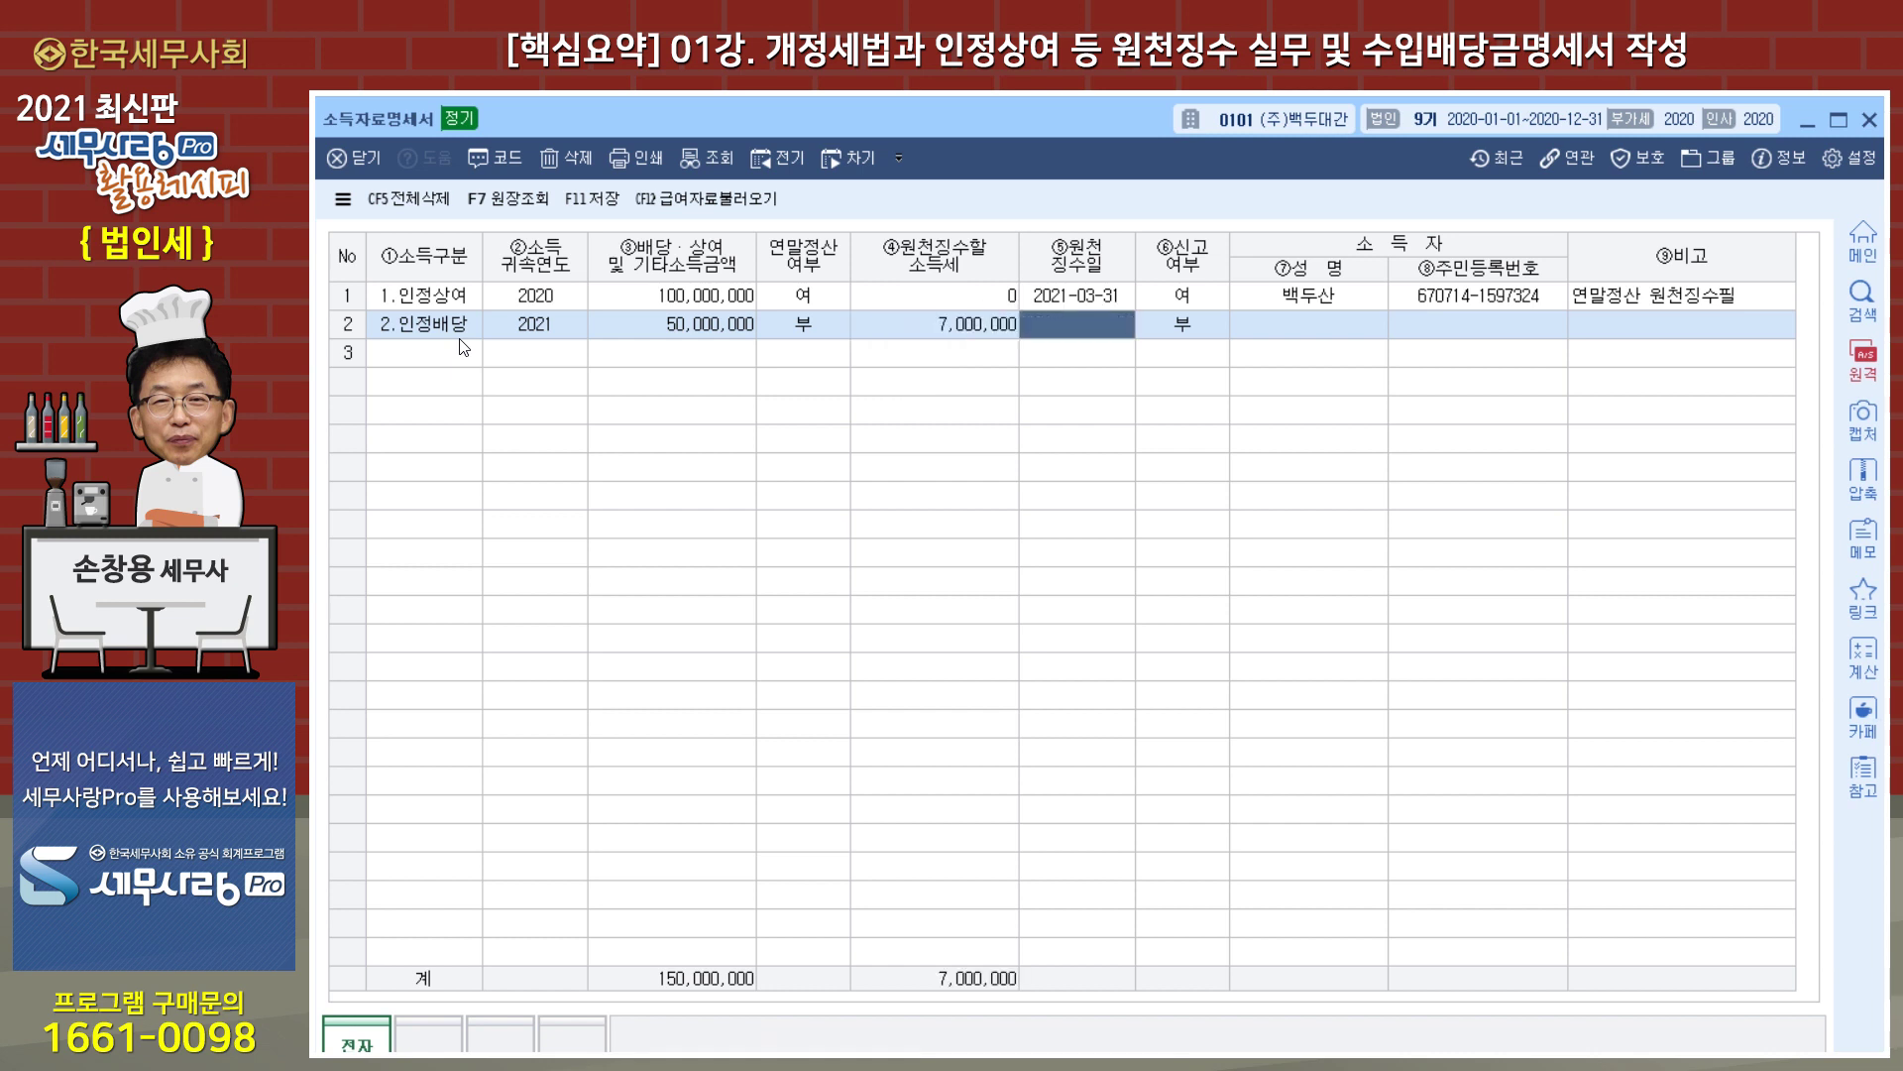
pyautogui.write('2021-0')
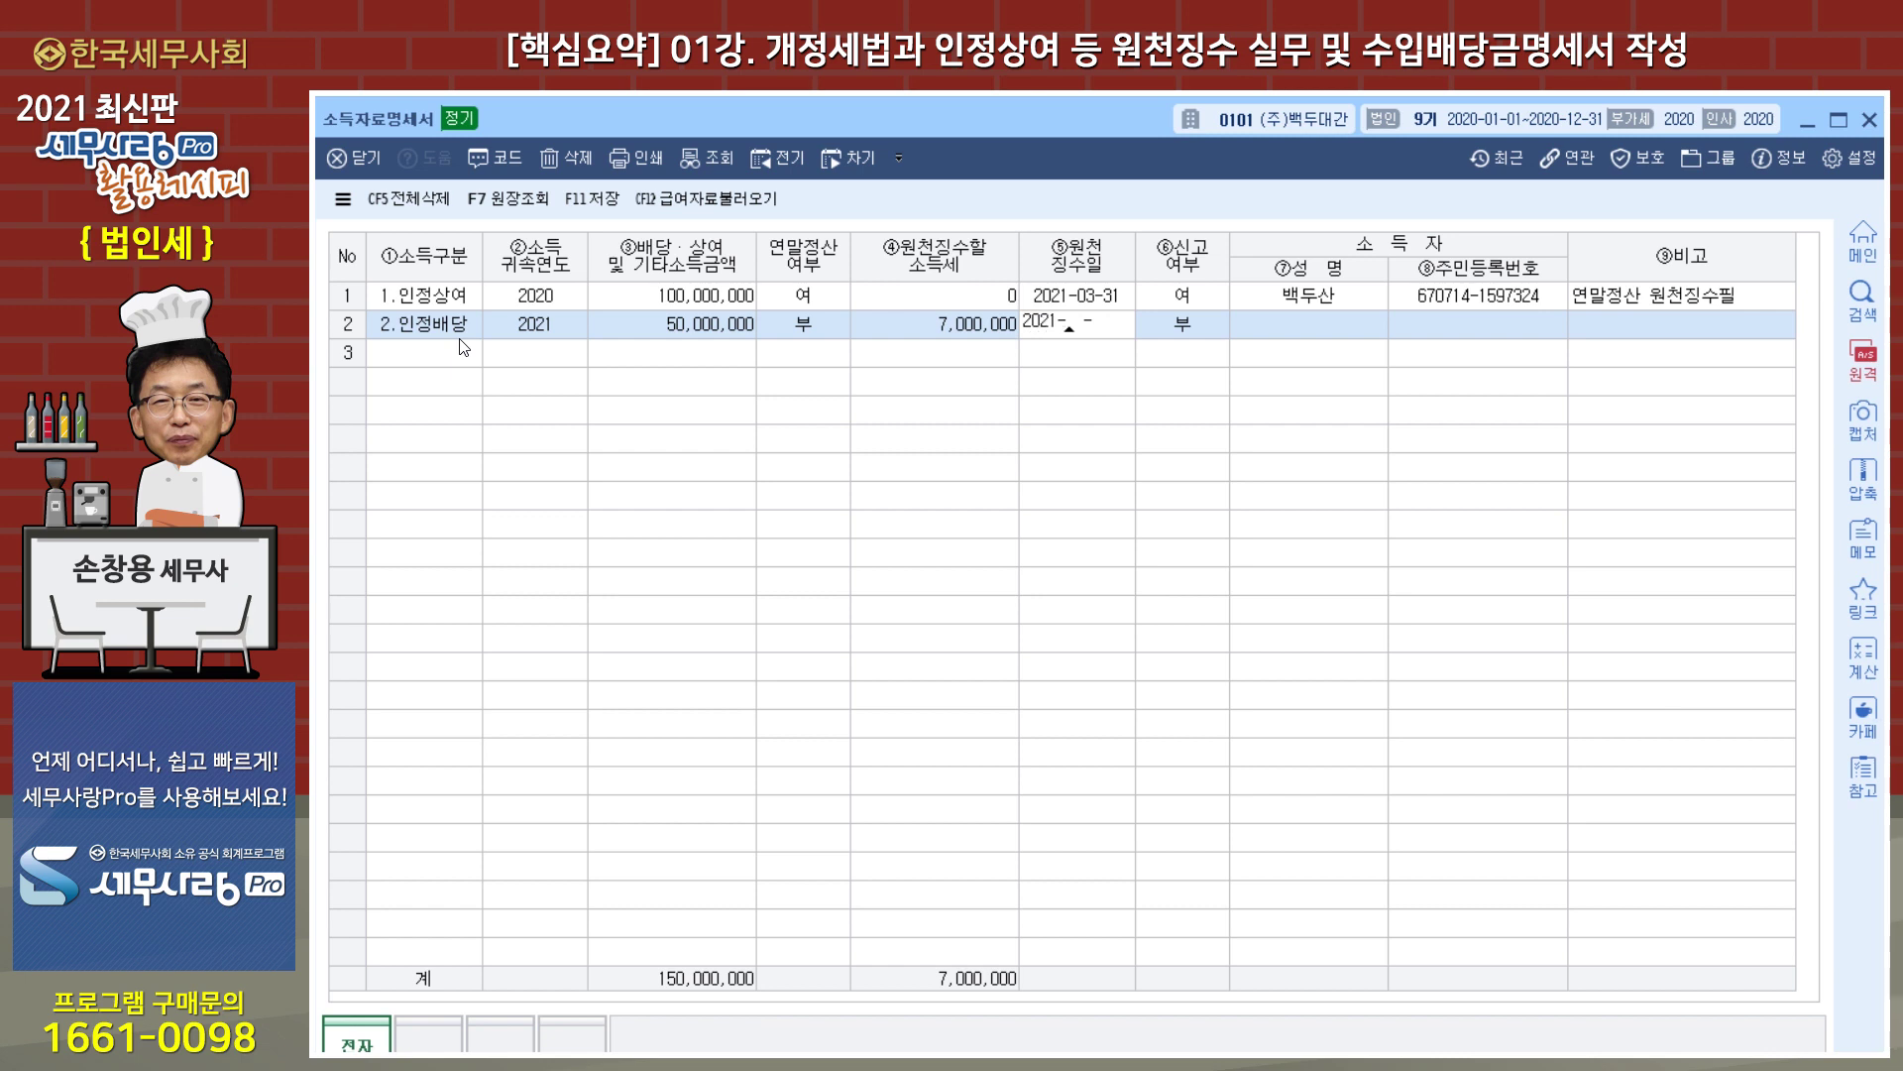
pyautogui.write('3-31')
pyautogui.press('Return')
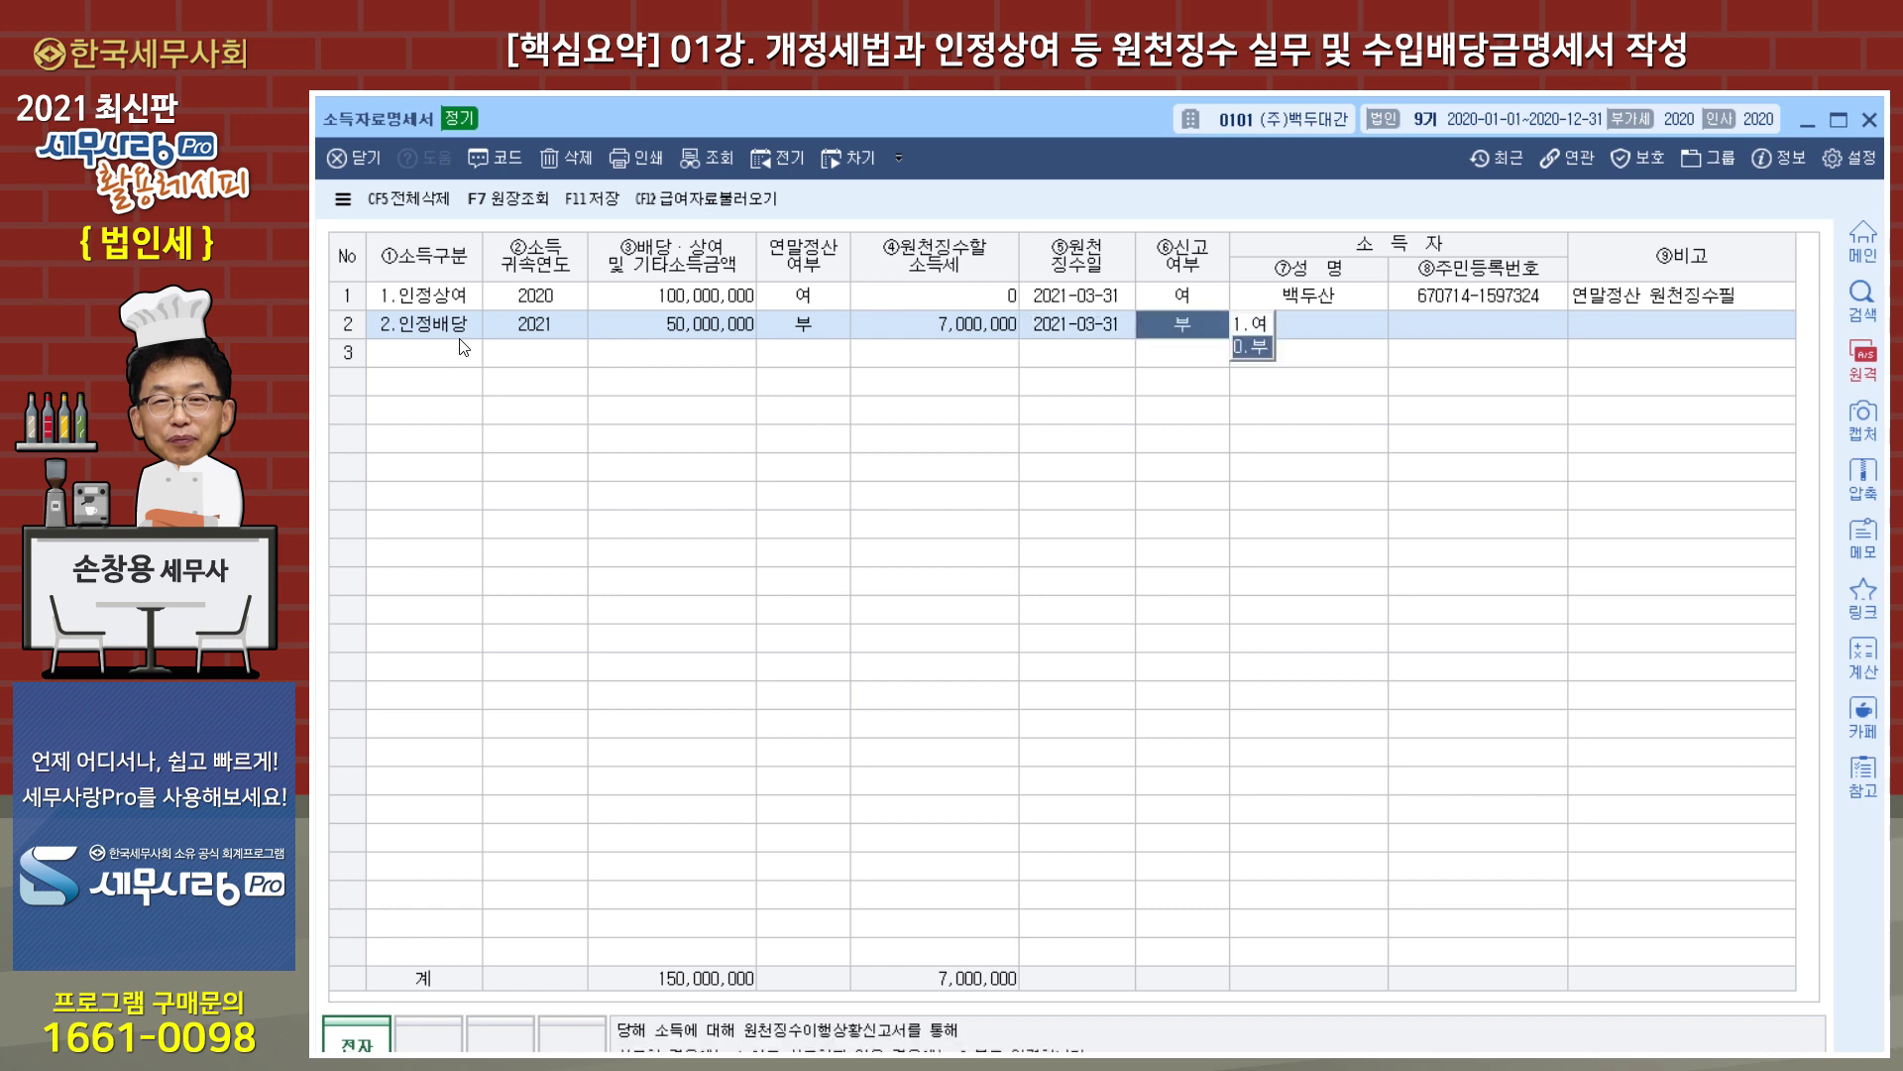
# Set the 인정배당 entry's filing status (신고여부) to 여 and enter the income recipient's name.
pyautogui.write('1')
pyautogui.press('Return')
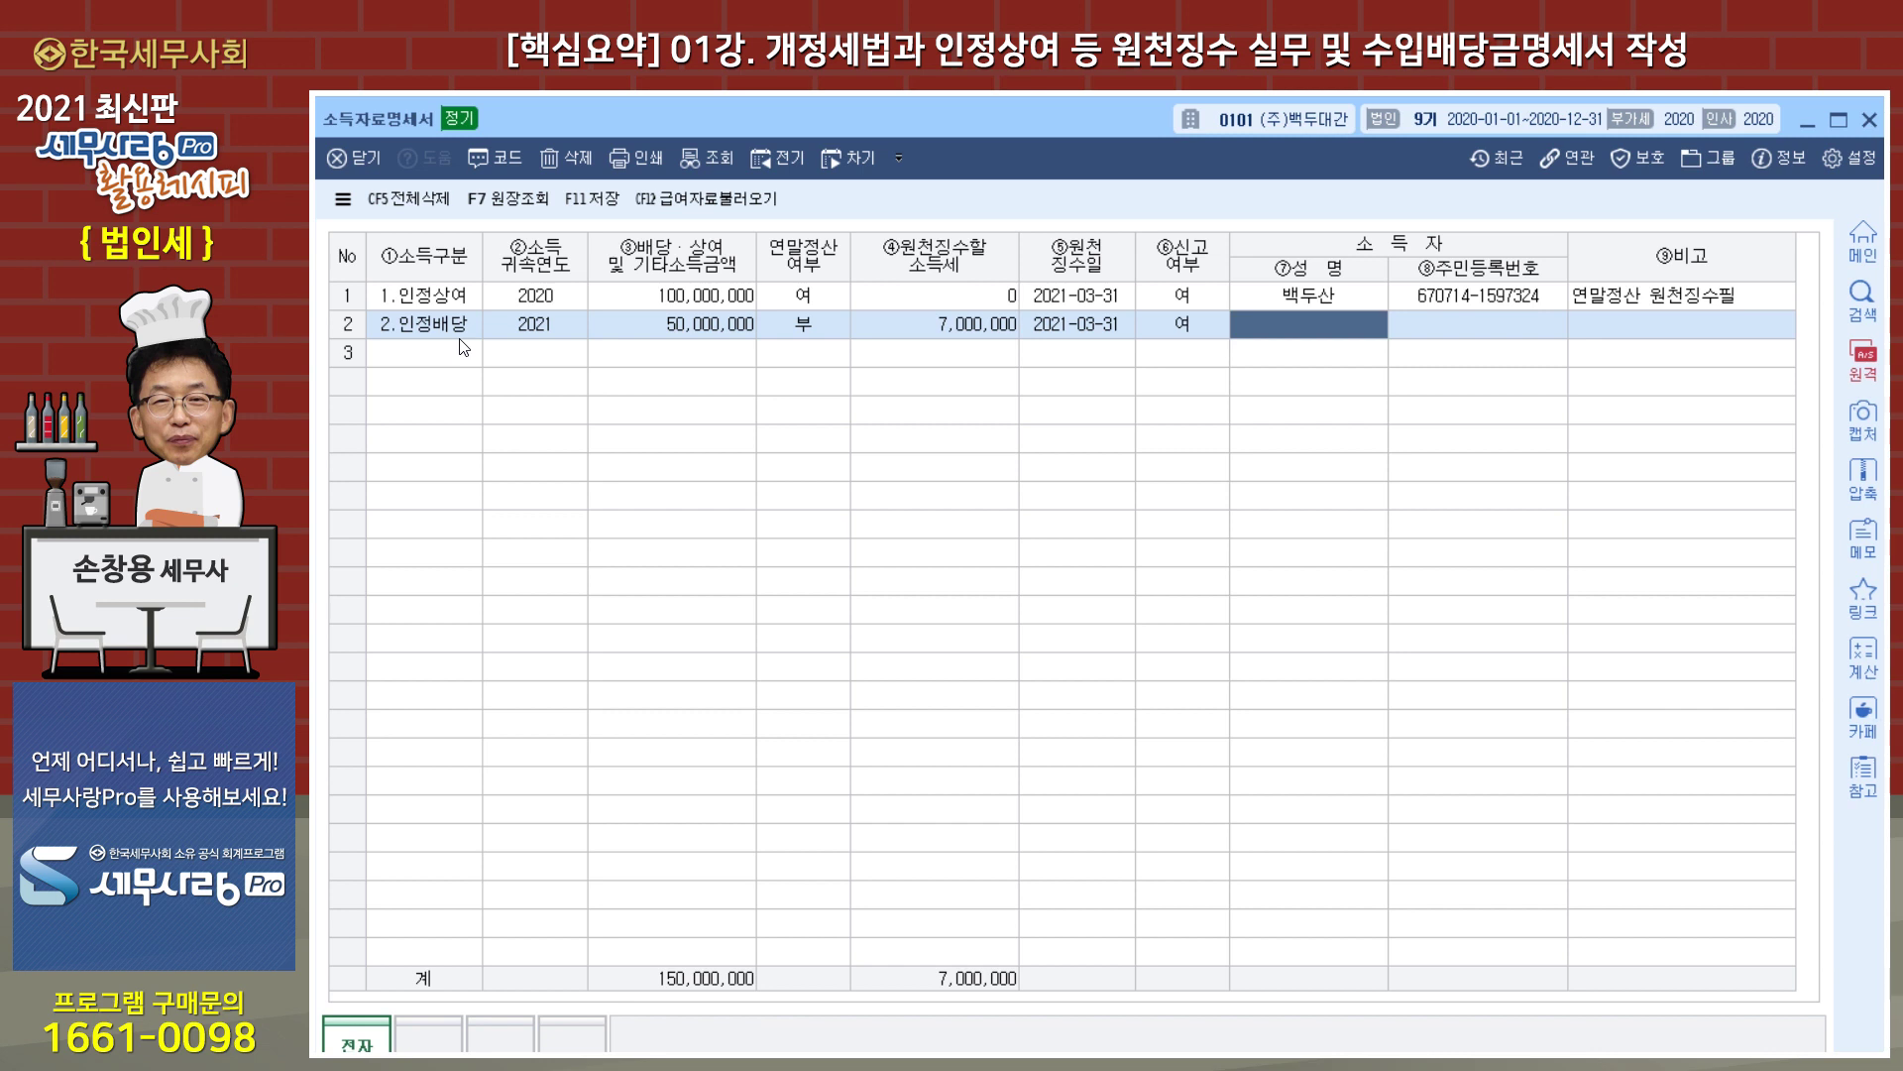
pyautogui.write('백두산')
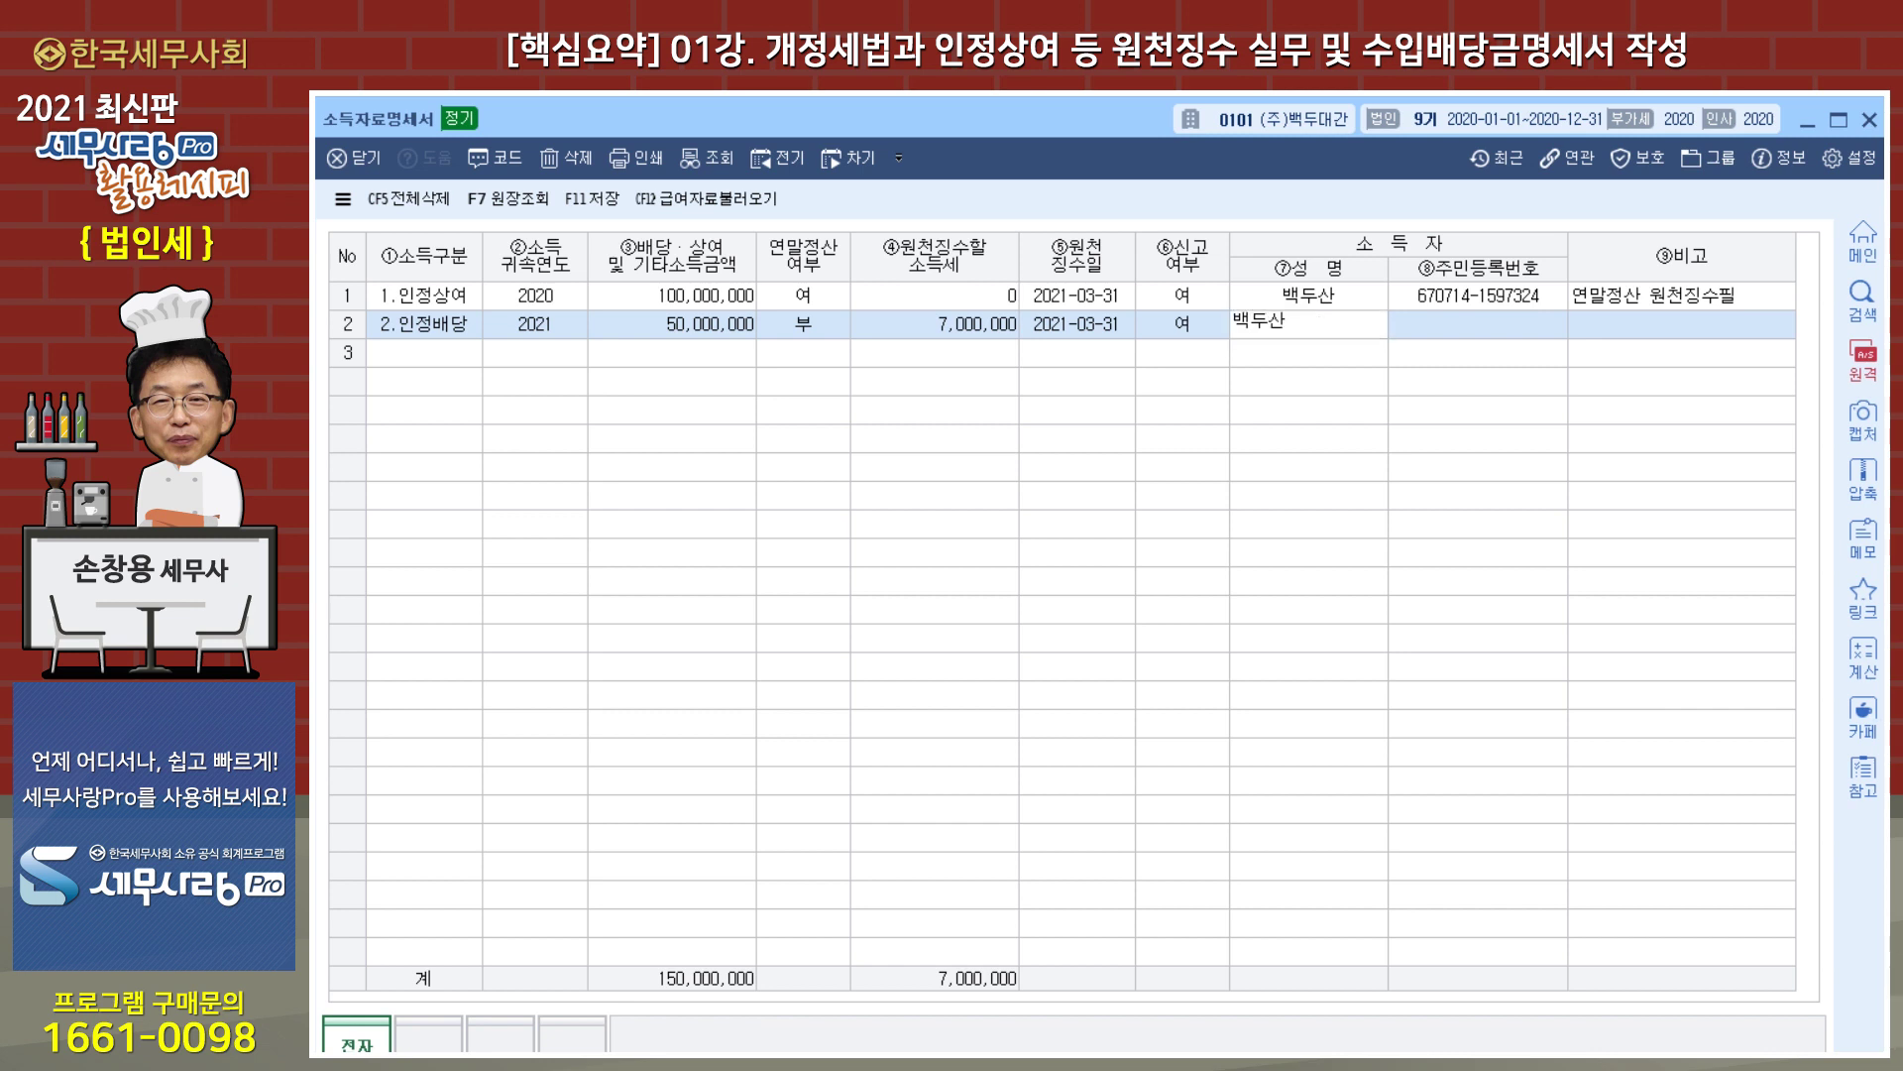
pyautogui.press('Return')
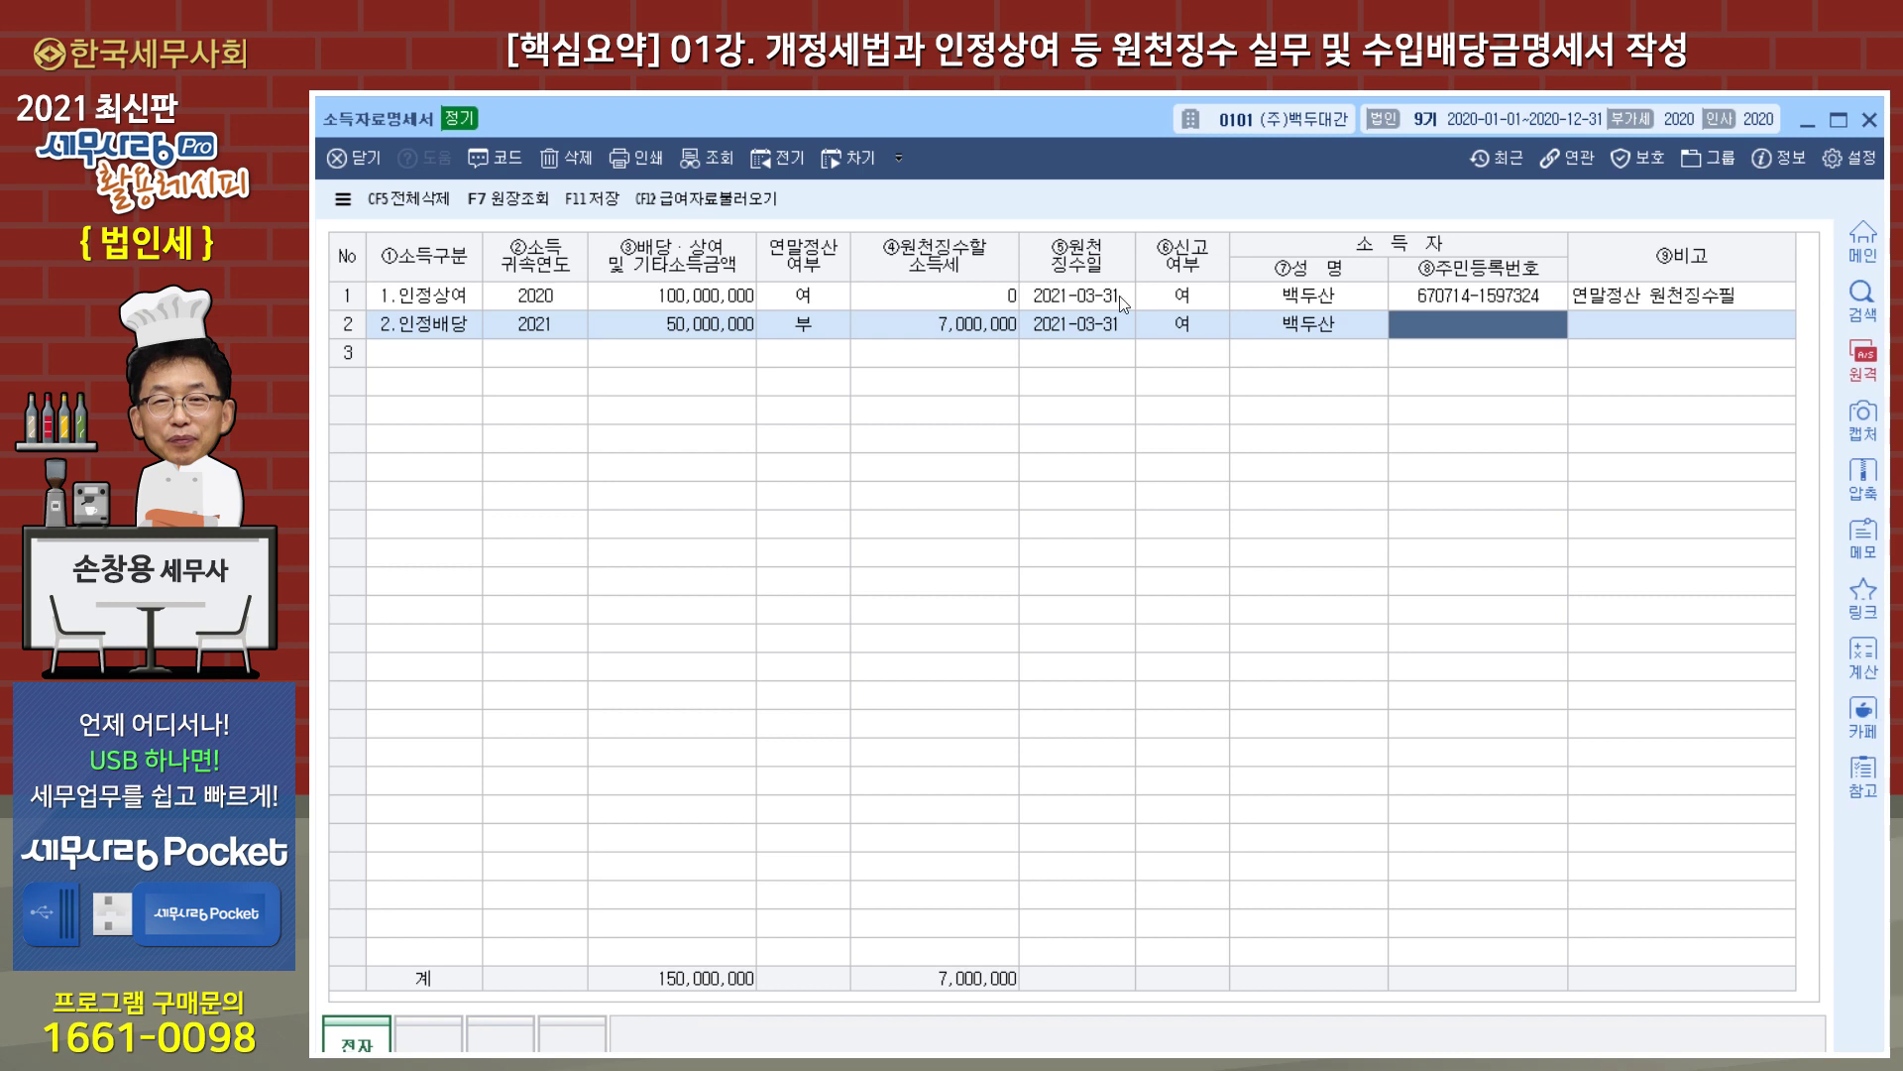
# Close the 소득자료명세서 and open 연말정산추가자료입력 from the 인사급여 module, dismissing the notice.
pyautogui.click(1873, 121)
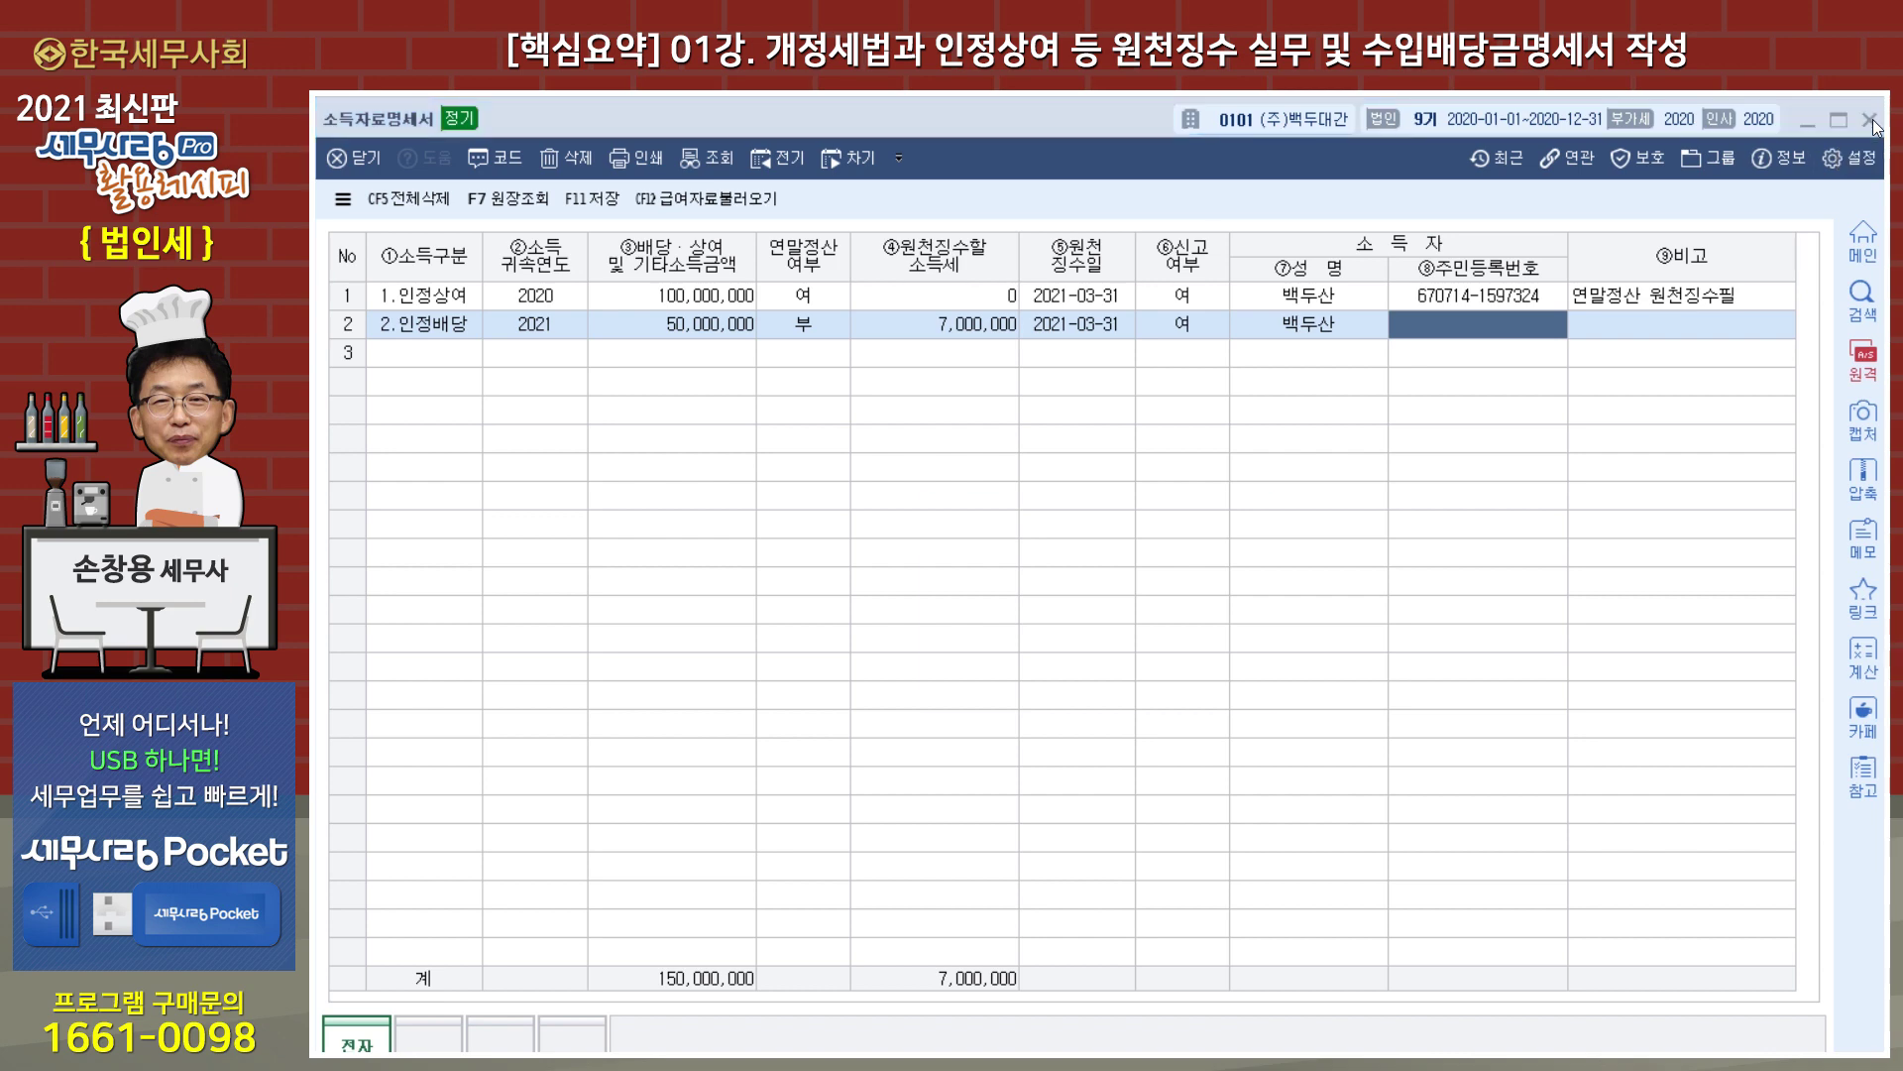
pyautogui.click(1115, 684)
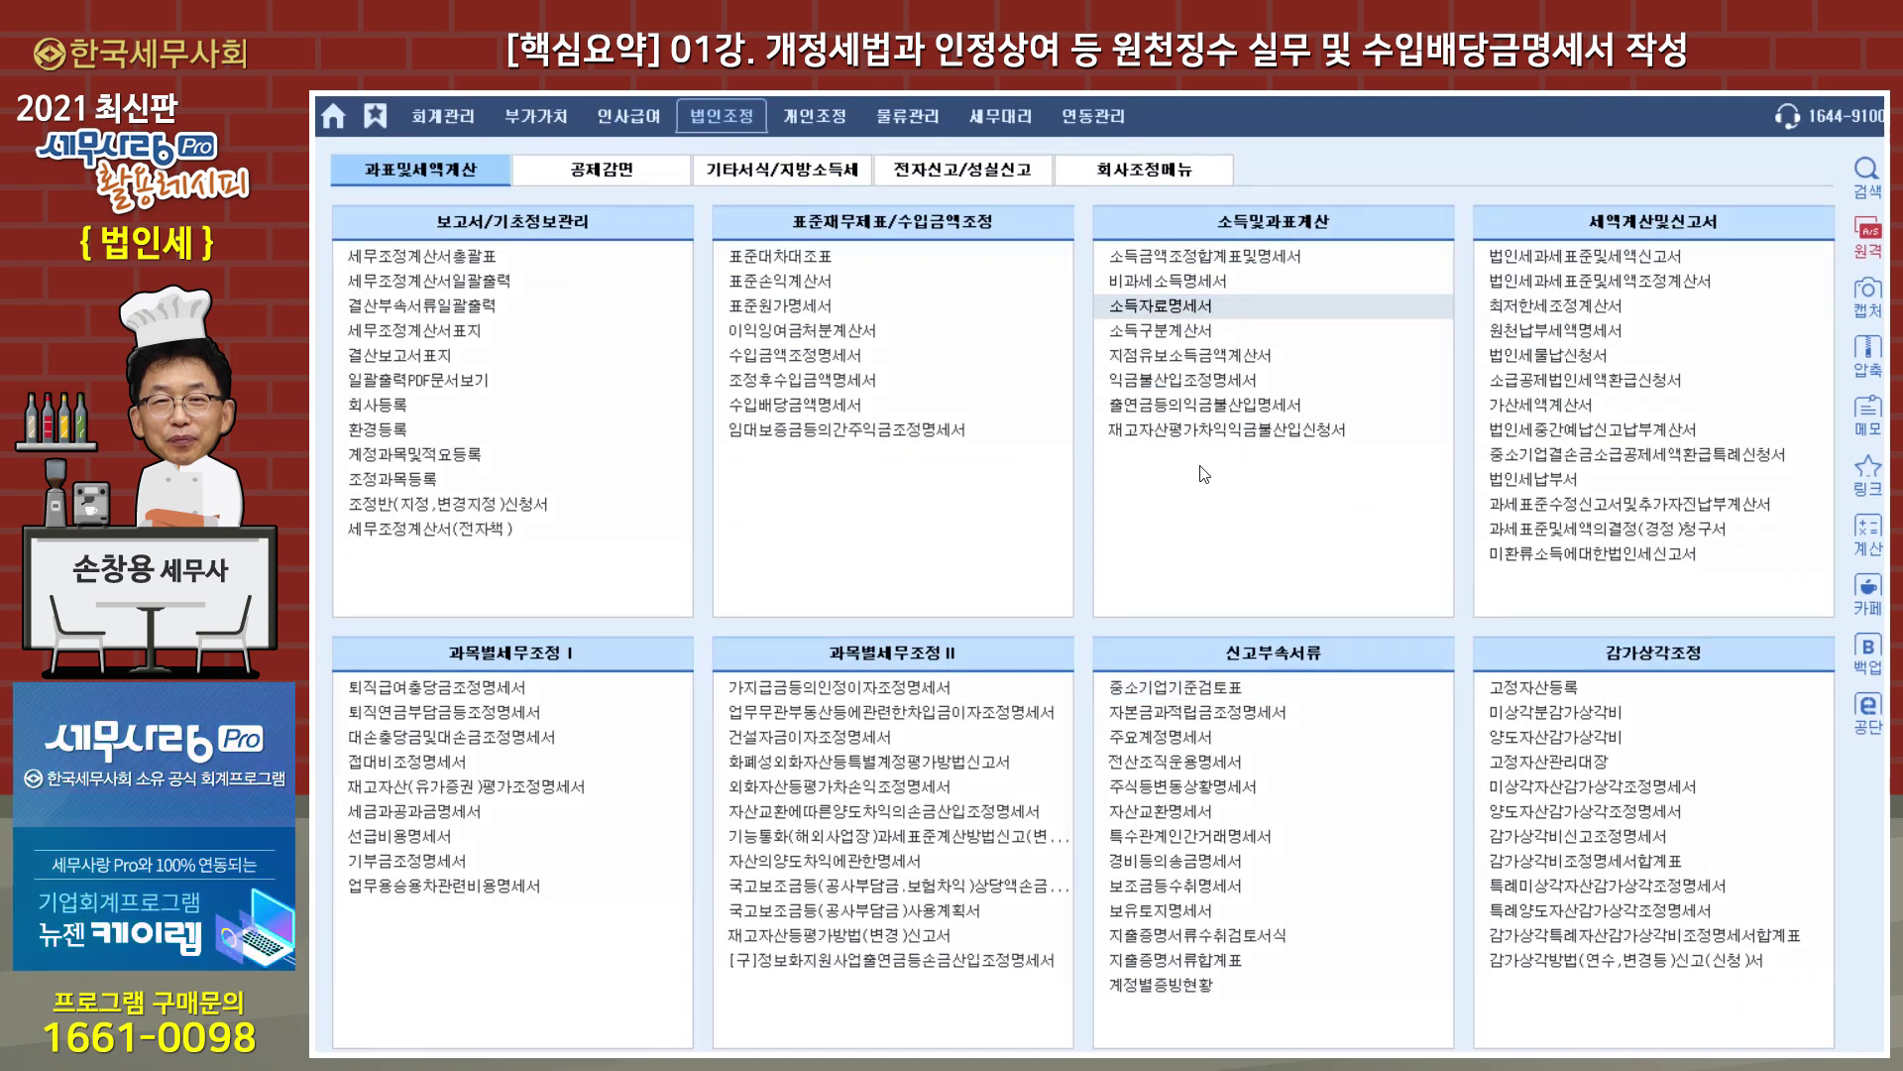
pyautogui.click(621, 119)
pyautogui.click(1157, 251)
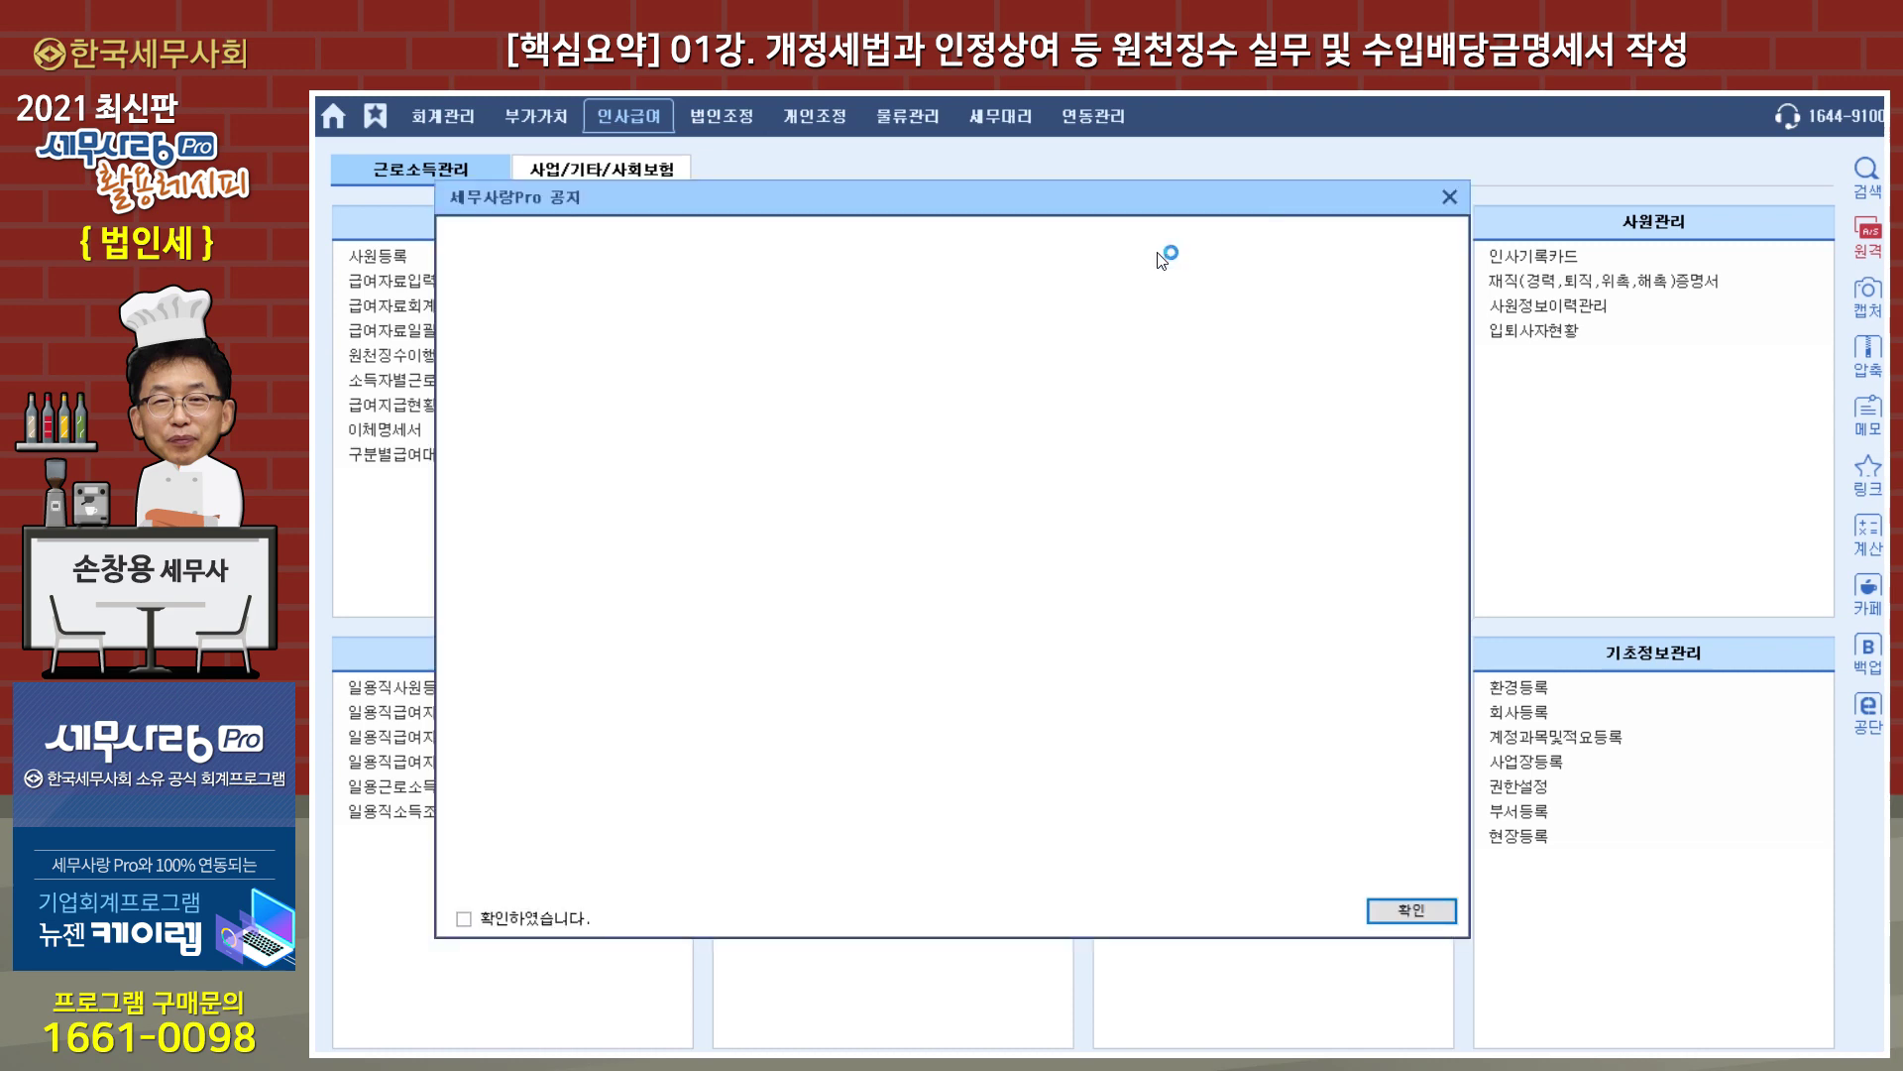
pyautogui.click(1404, 912)
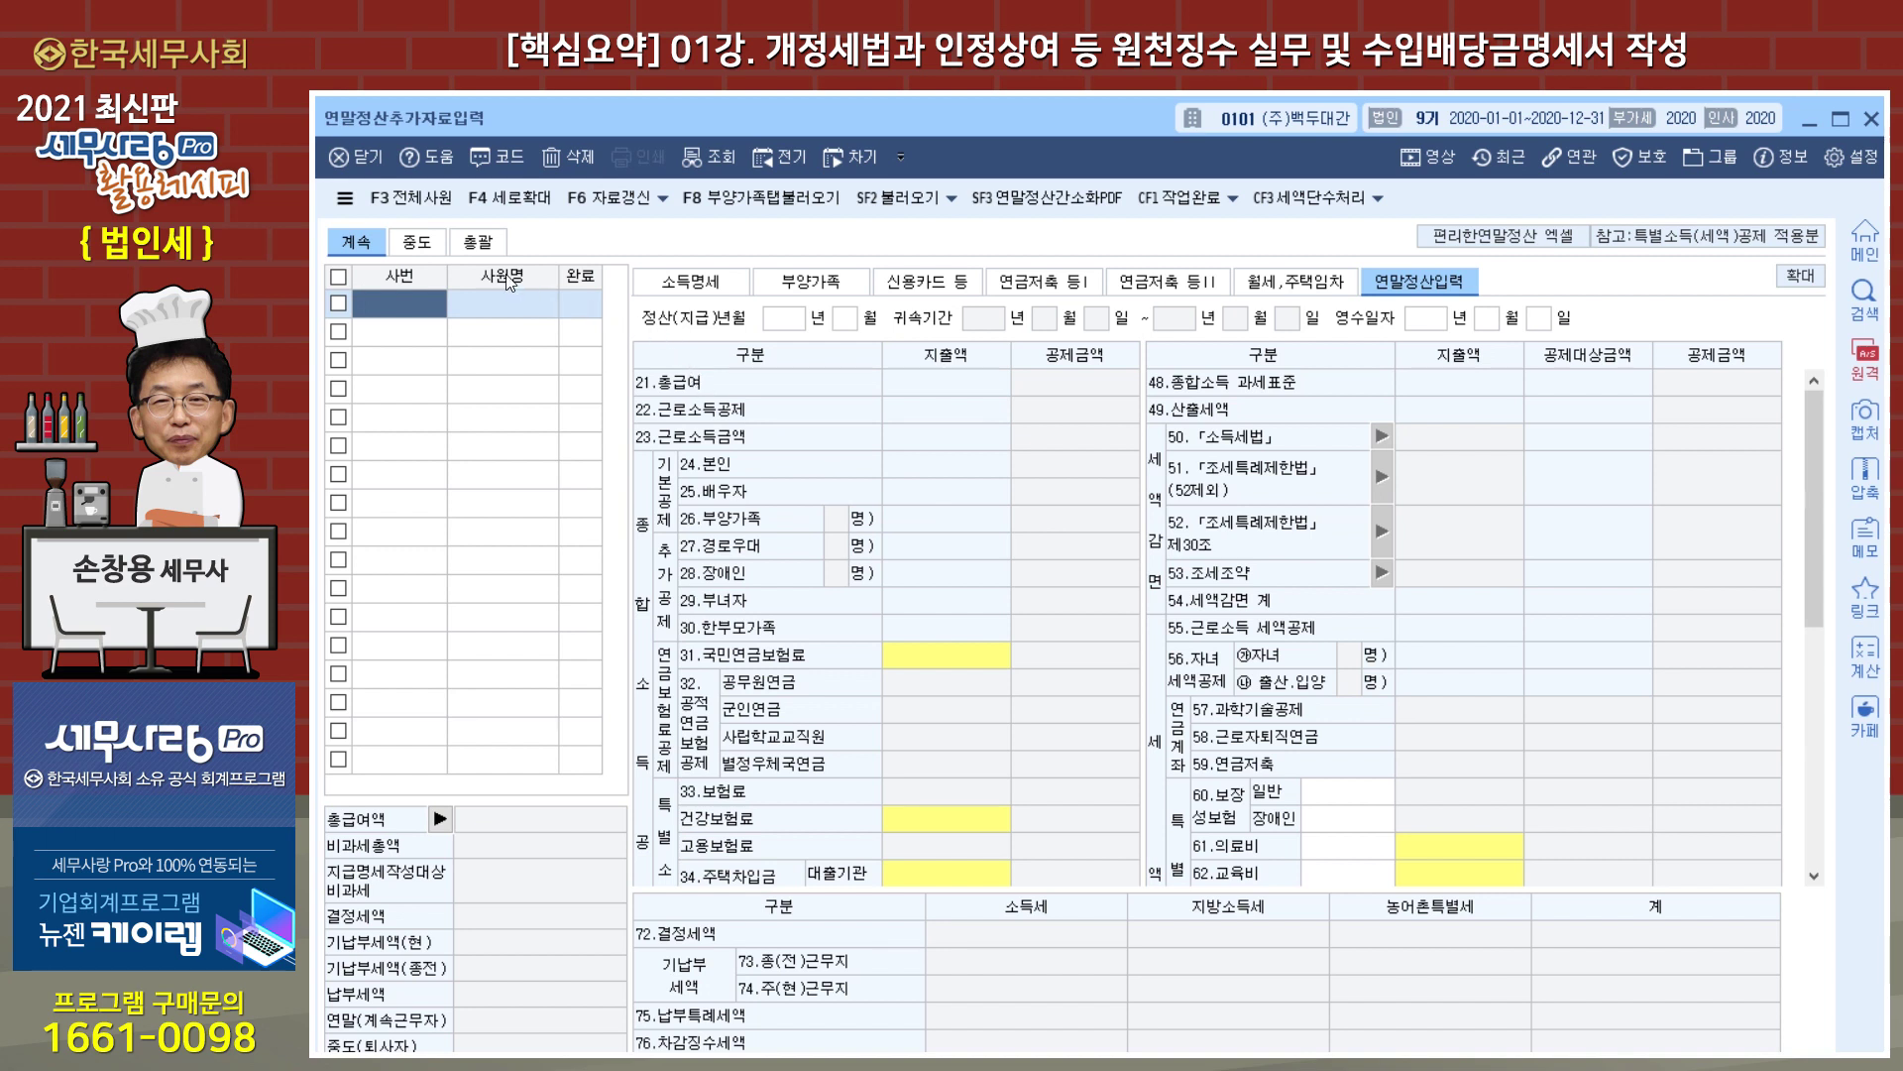
# Load the employee with code 1 into the 계속 list and show that employee's 소득명세 details.
pyautogui.click(433, 205)
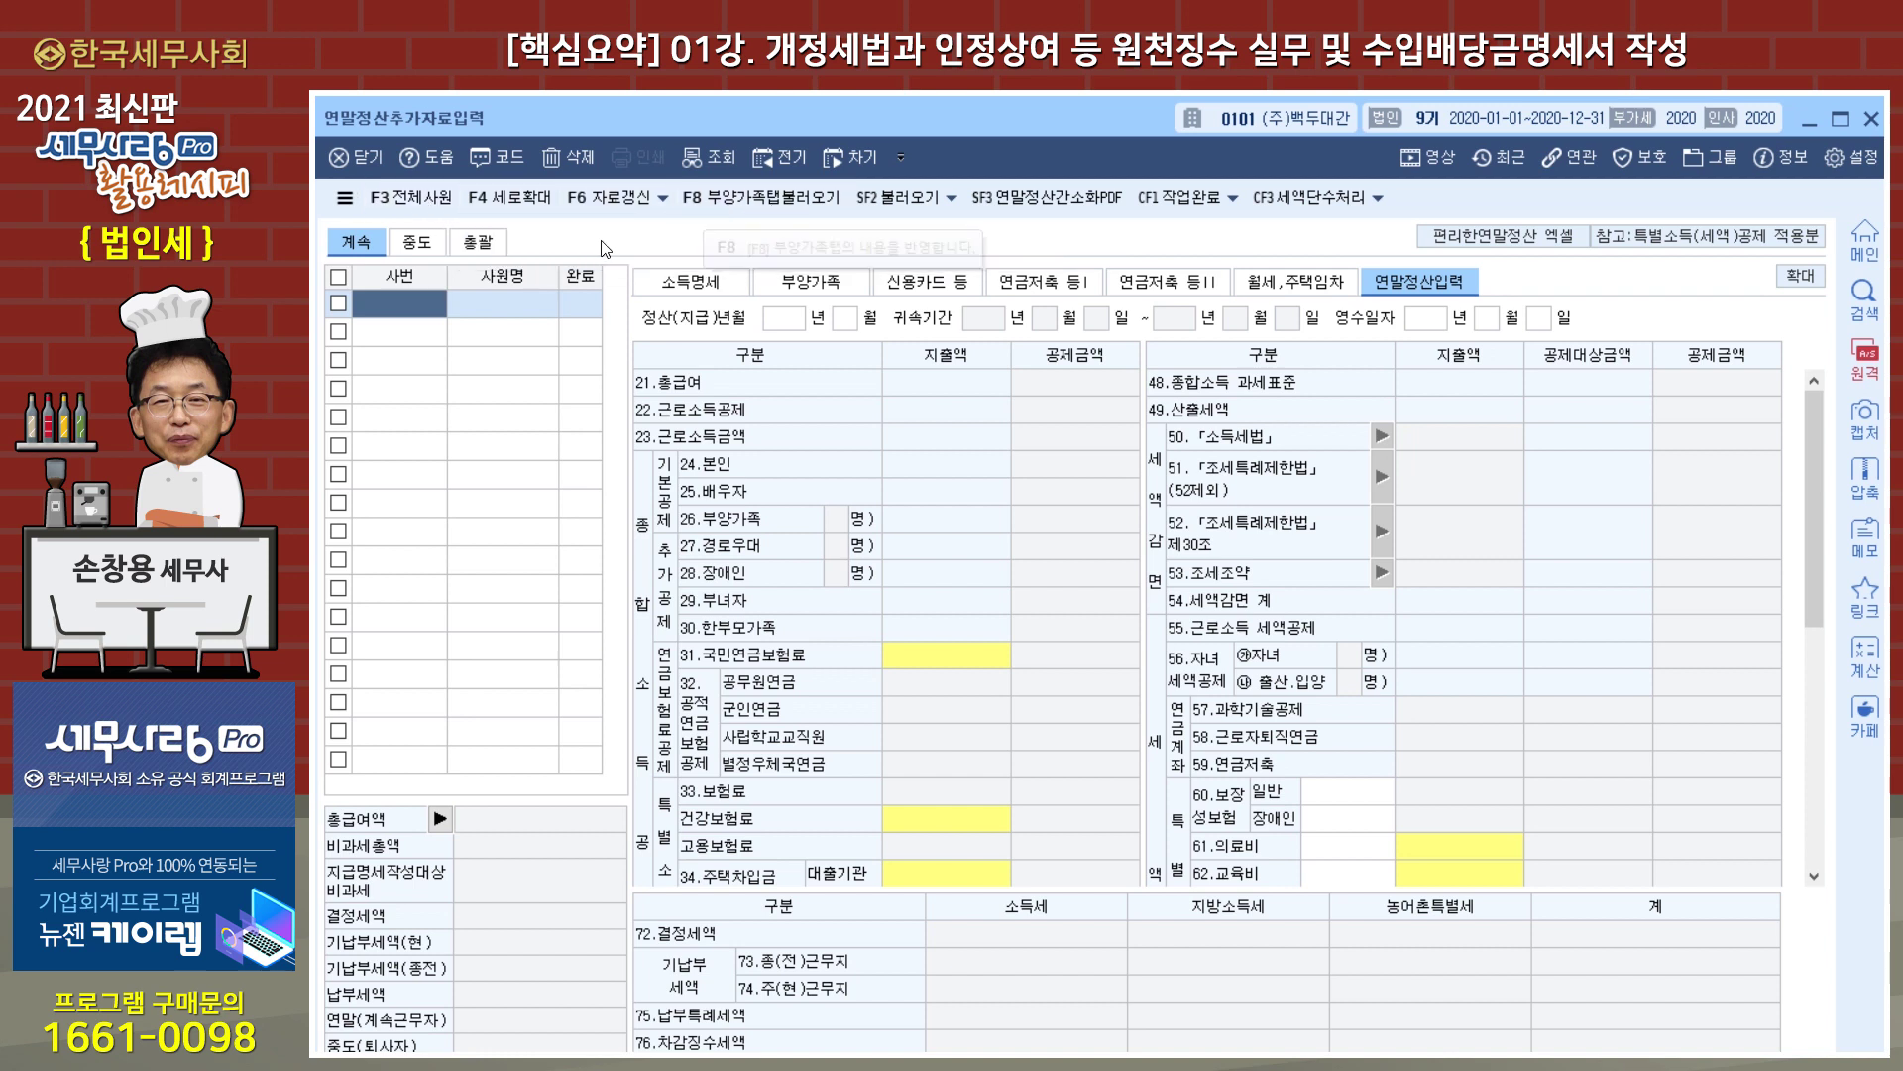
pyautogui.doubleClick(431, 320)
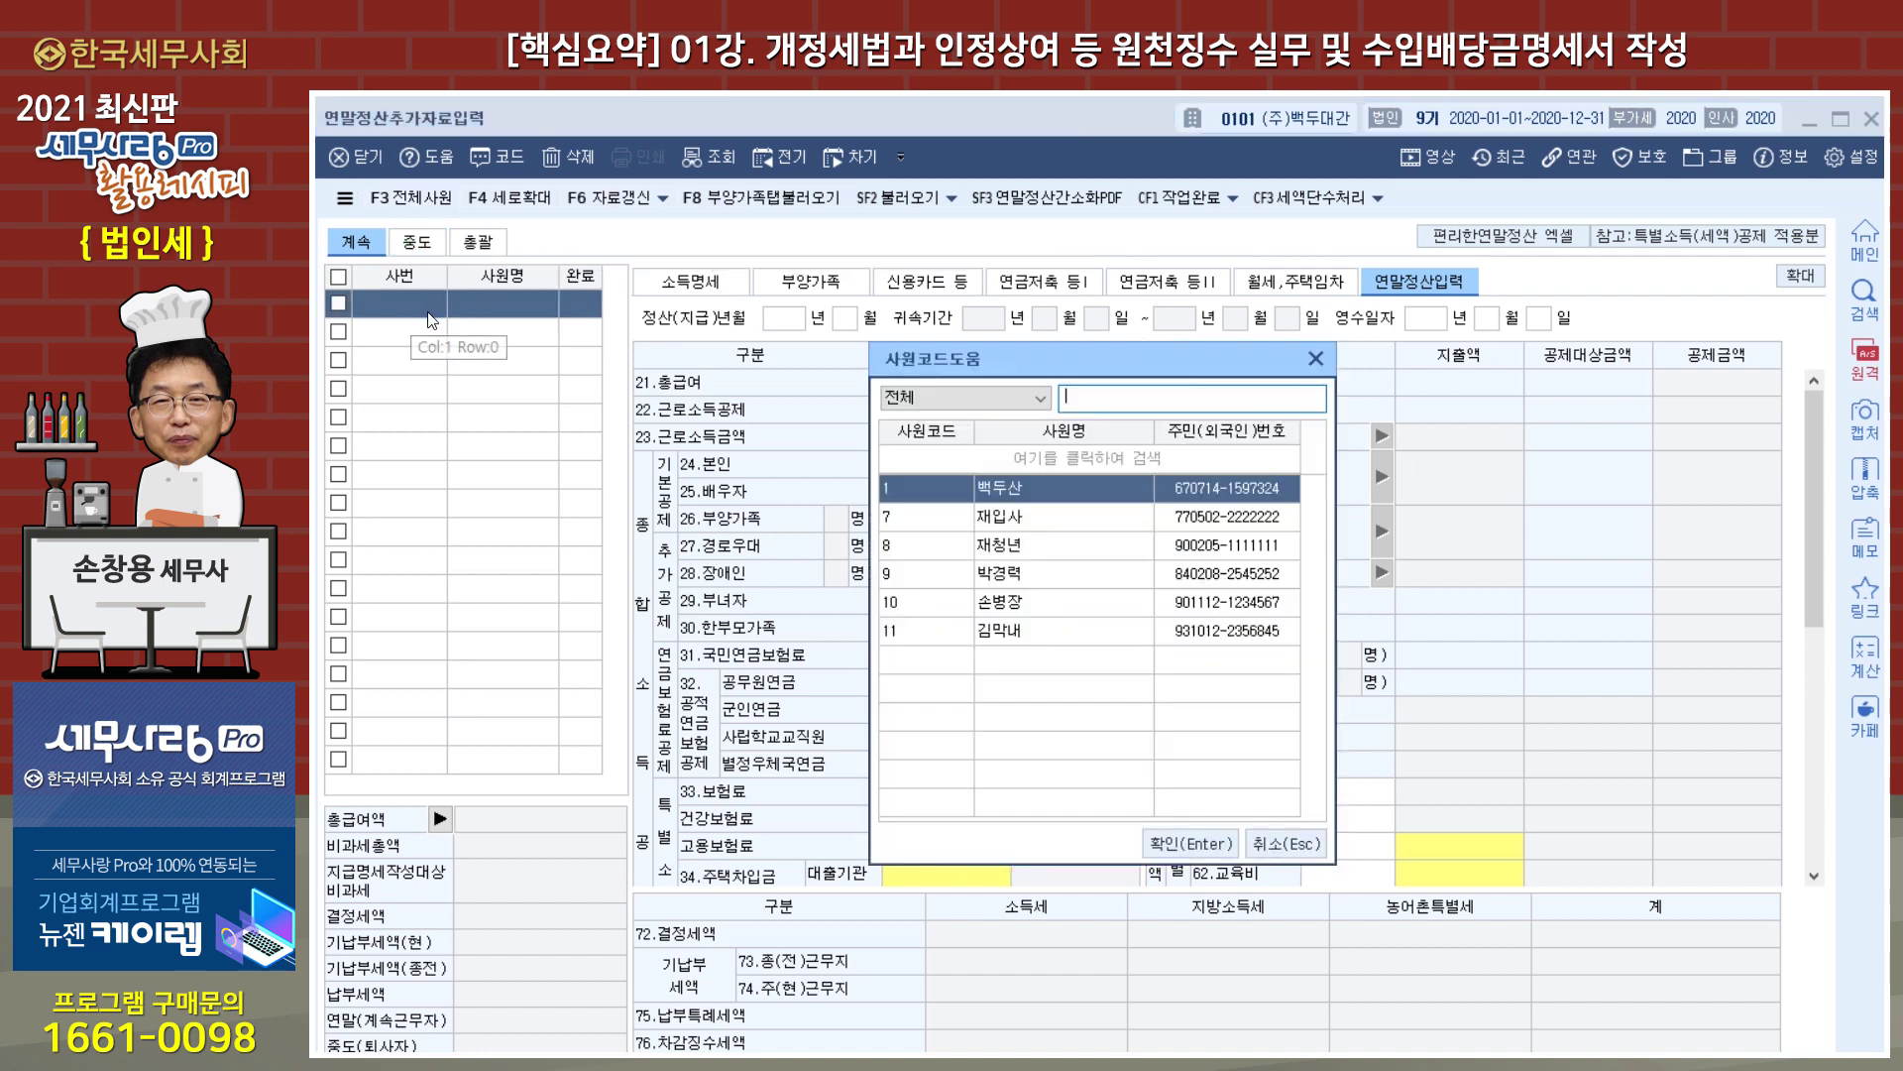
pyautogui.click(1188, 843)
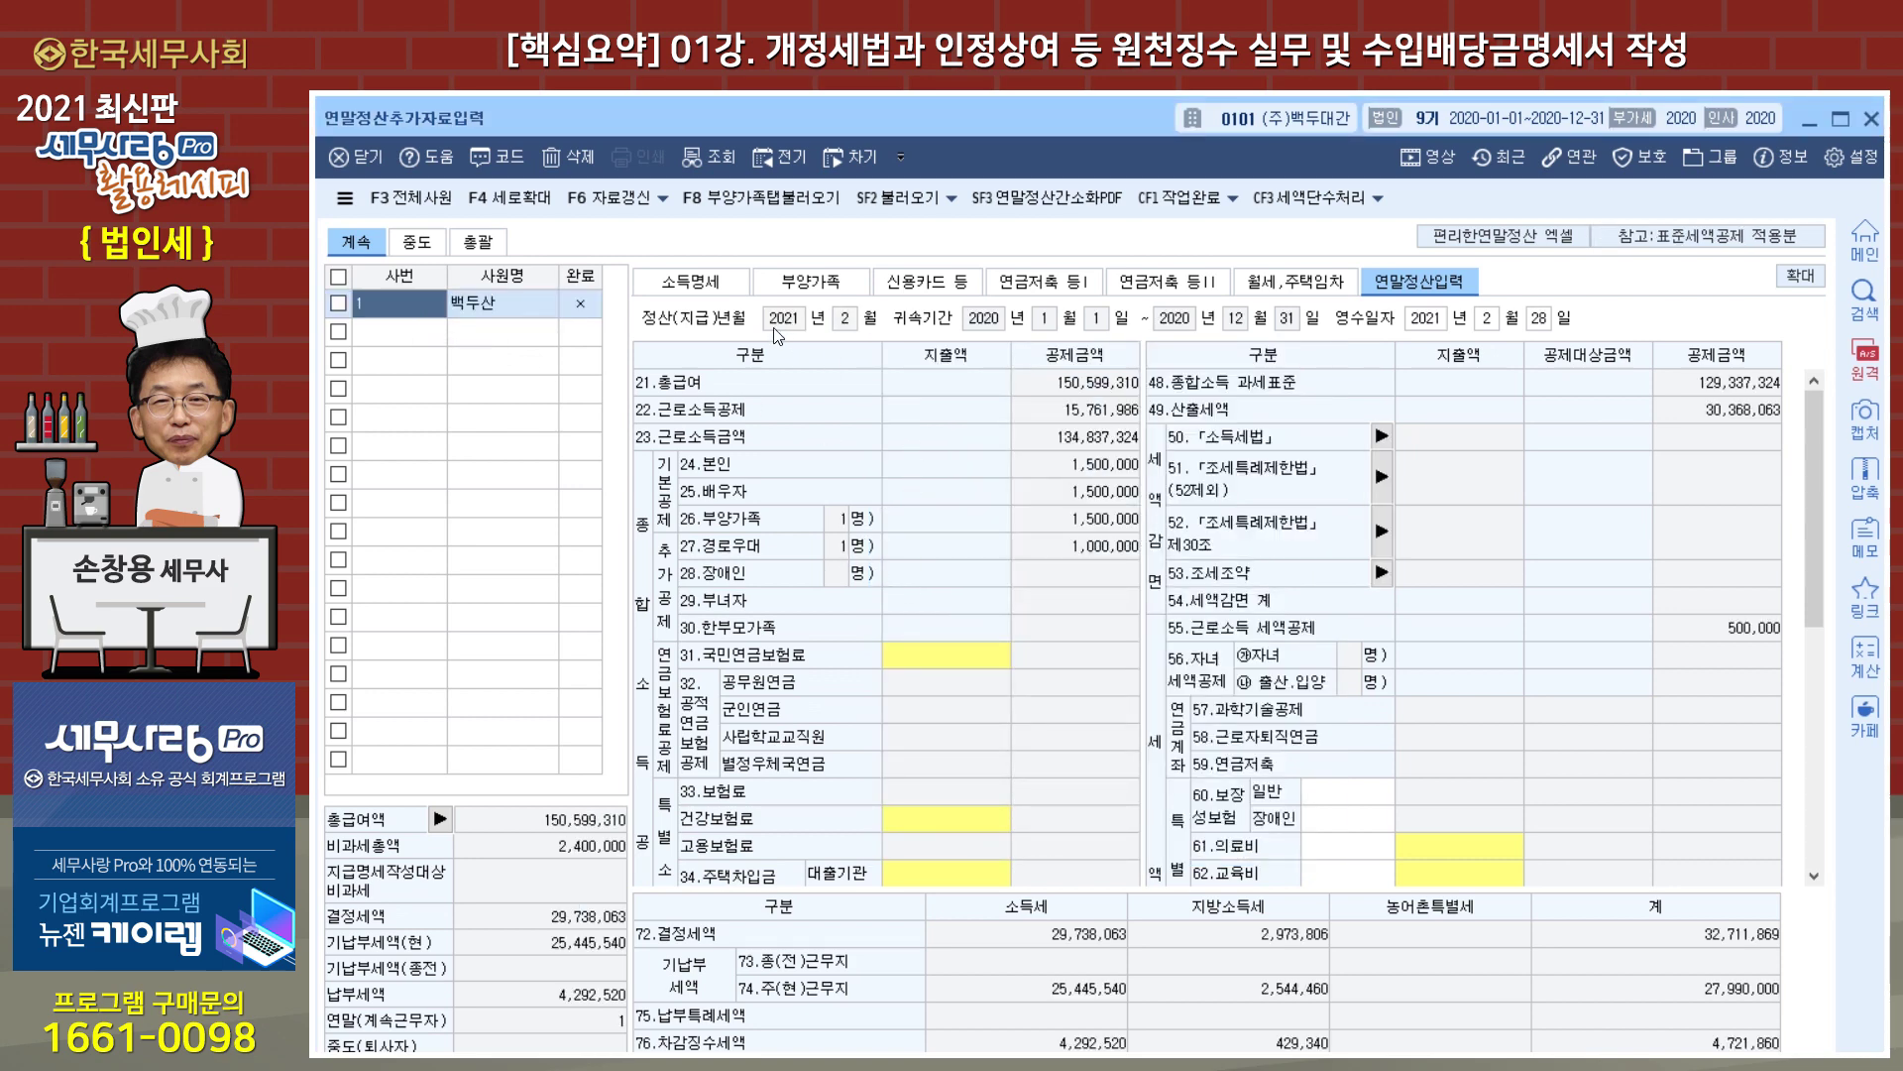
pyautogui.click(710, 287)
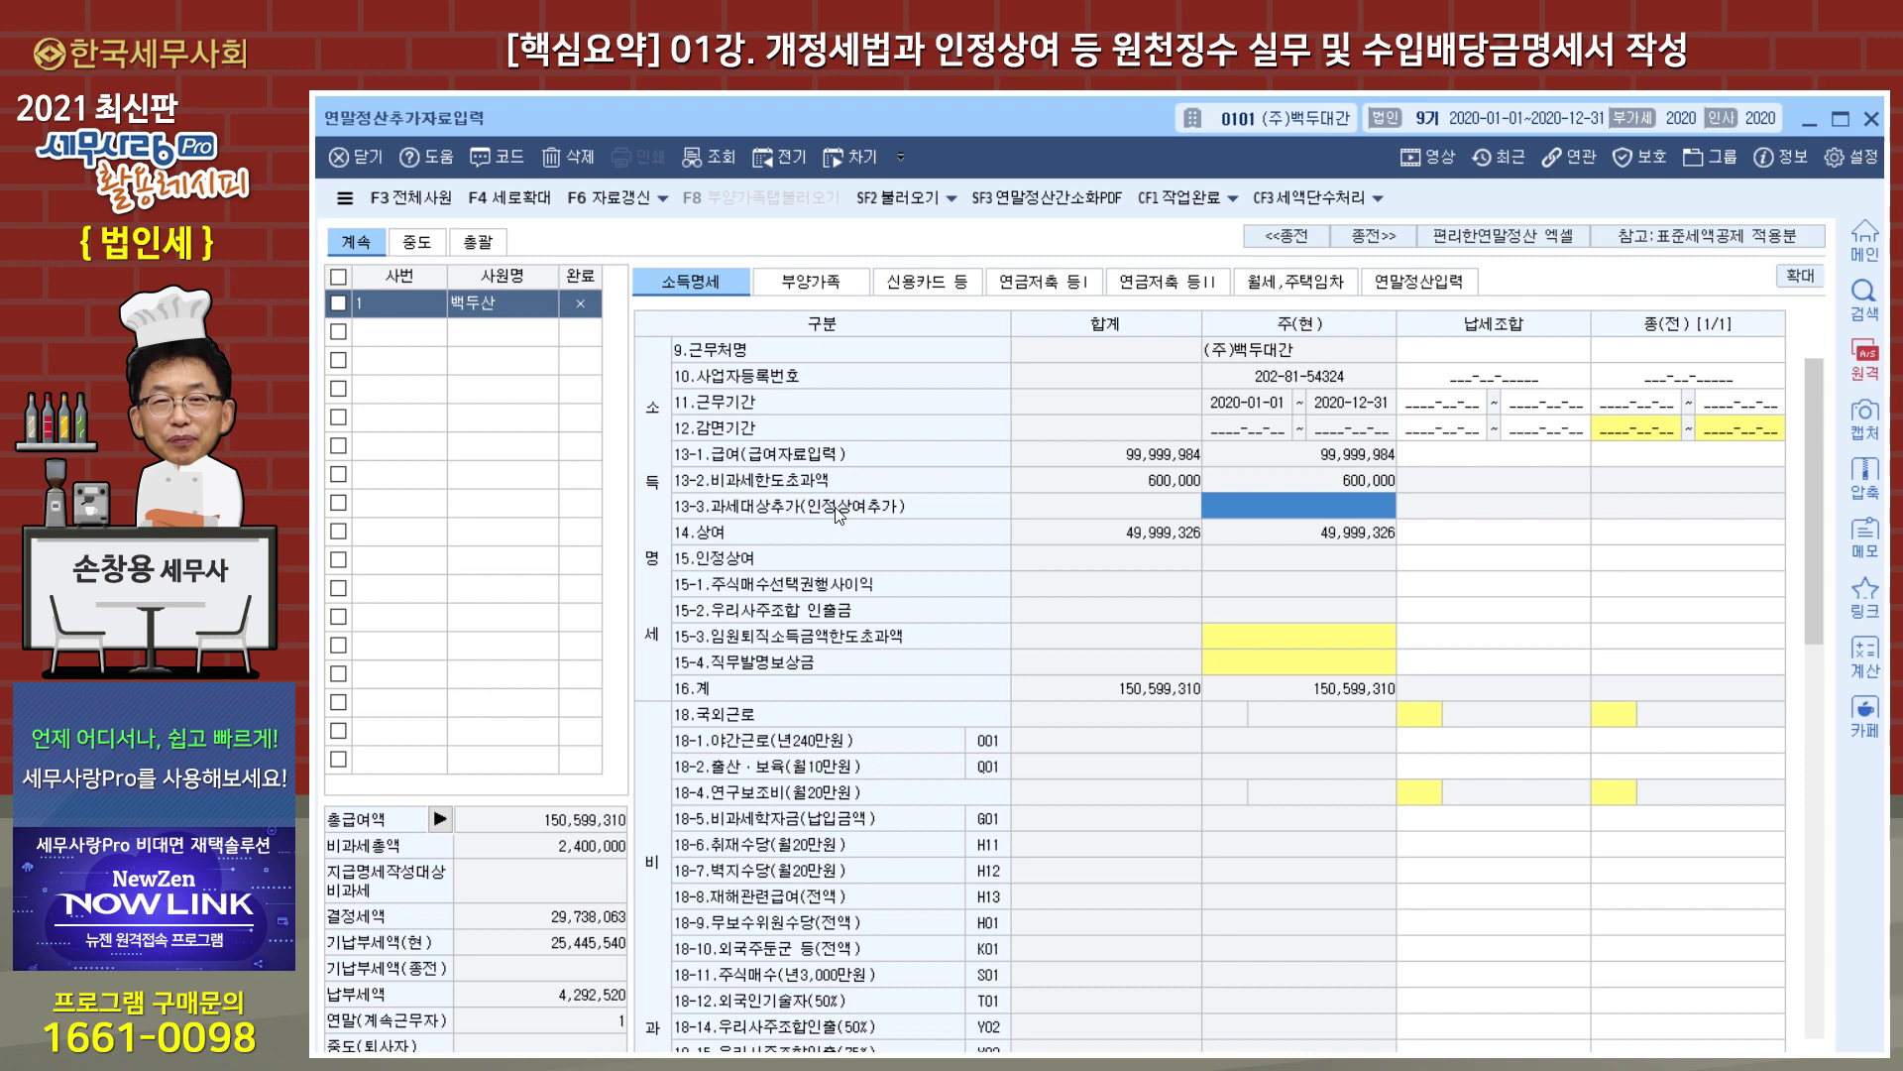
pyautogui.click(1461, 451)
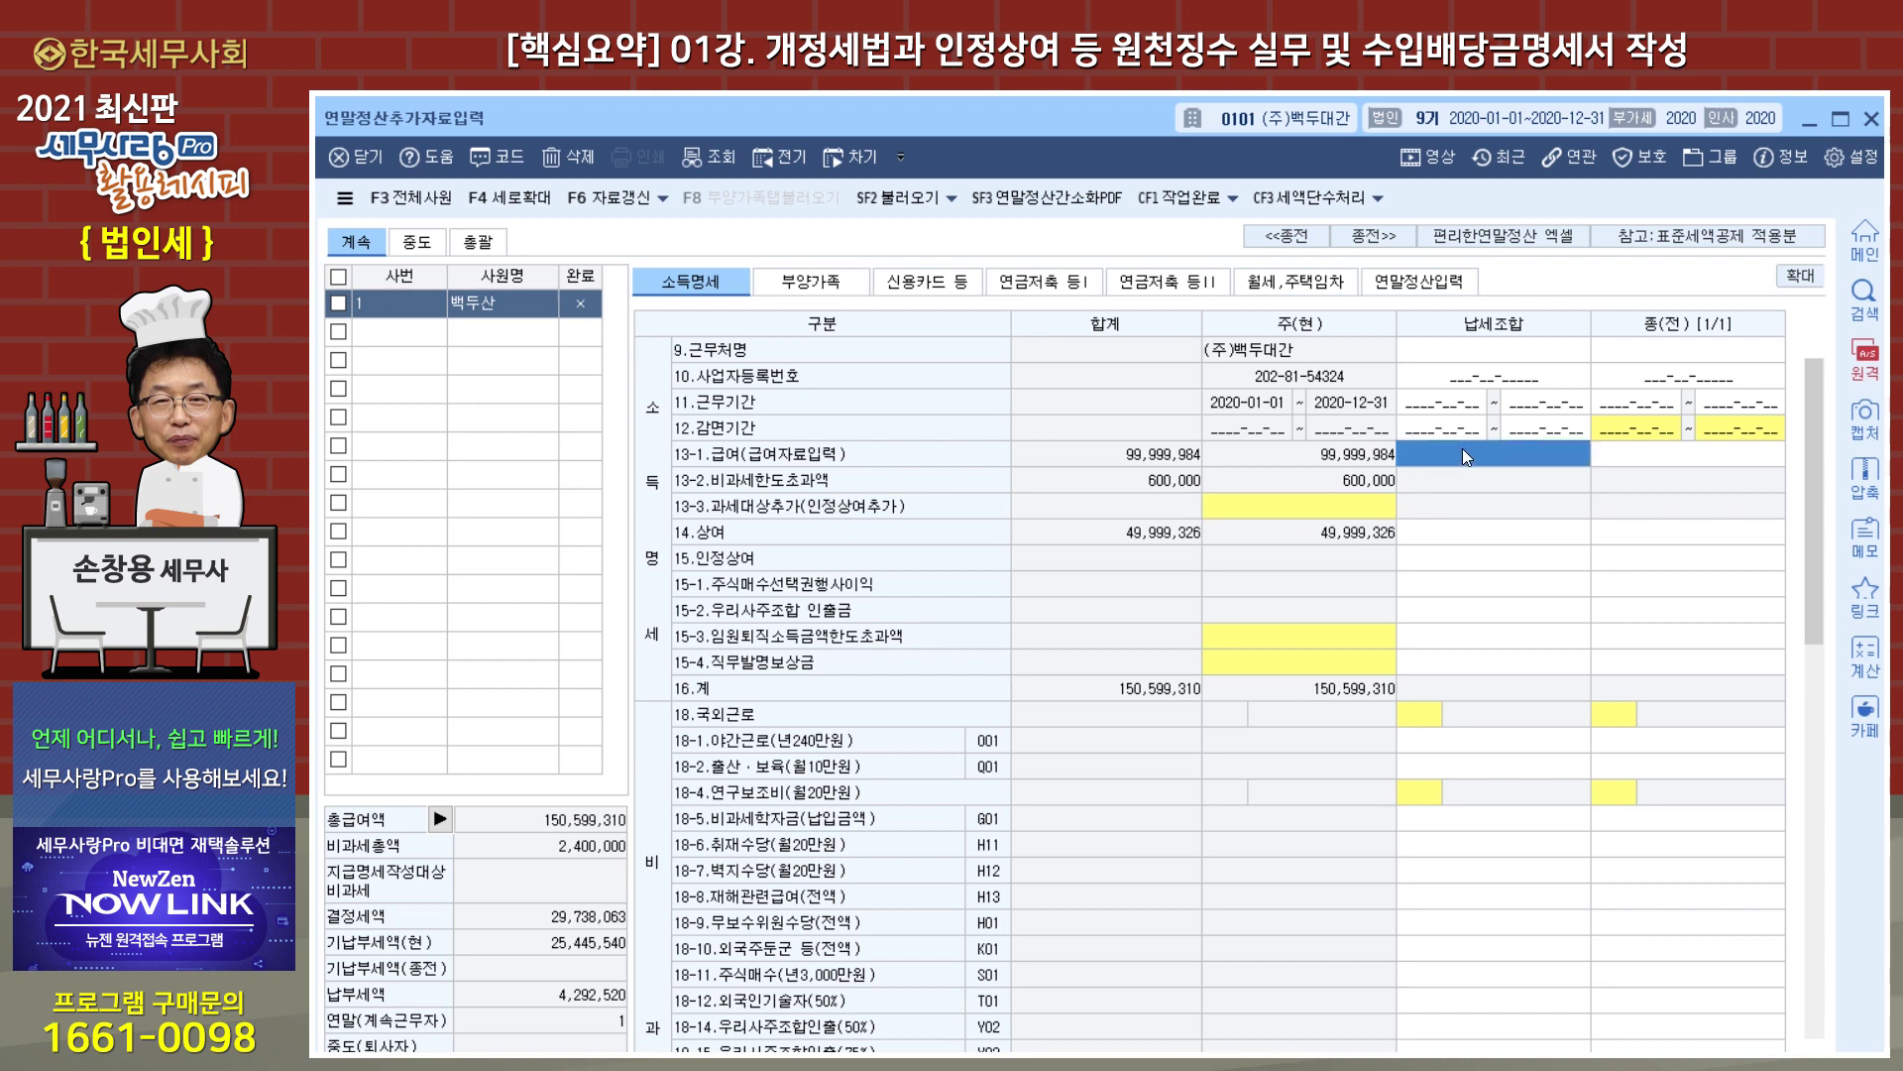
pyautogui.click(1281, 510)
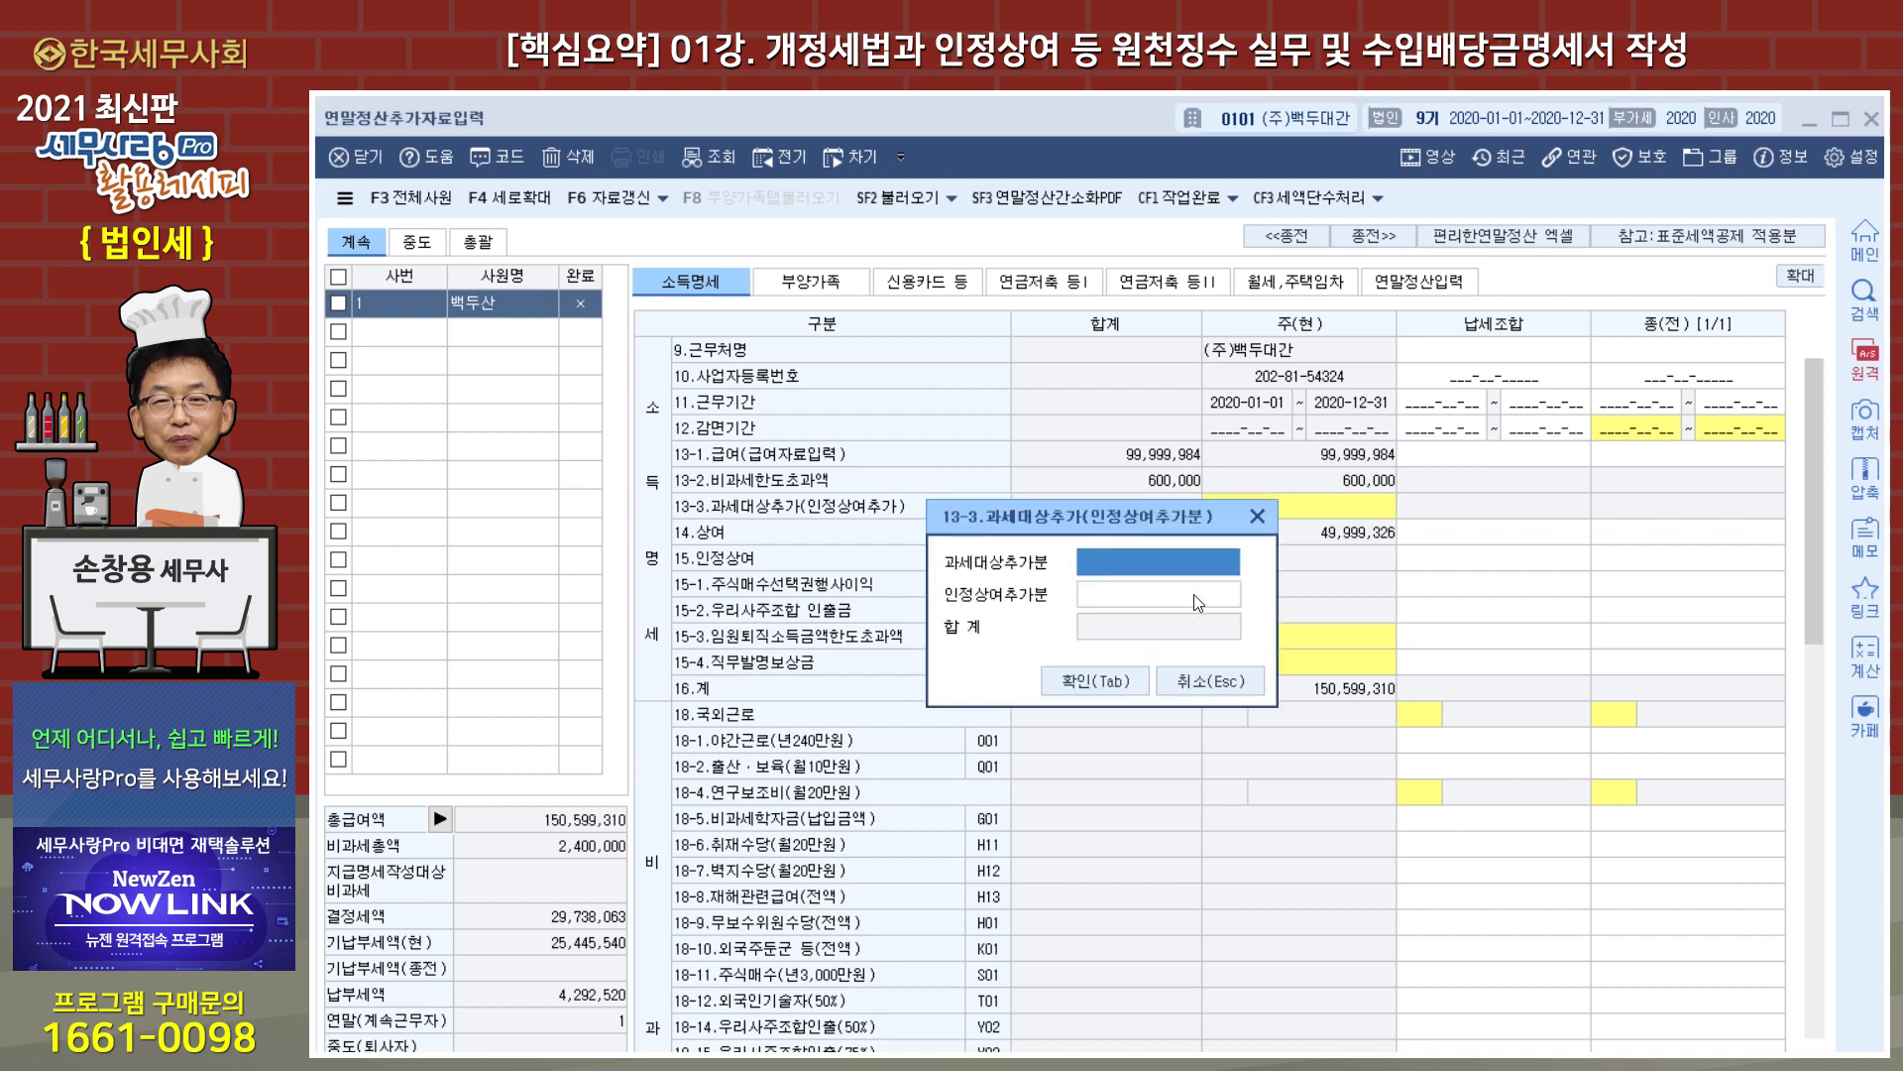
pyautogui.click(1156, 600)
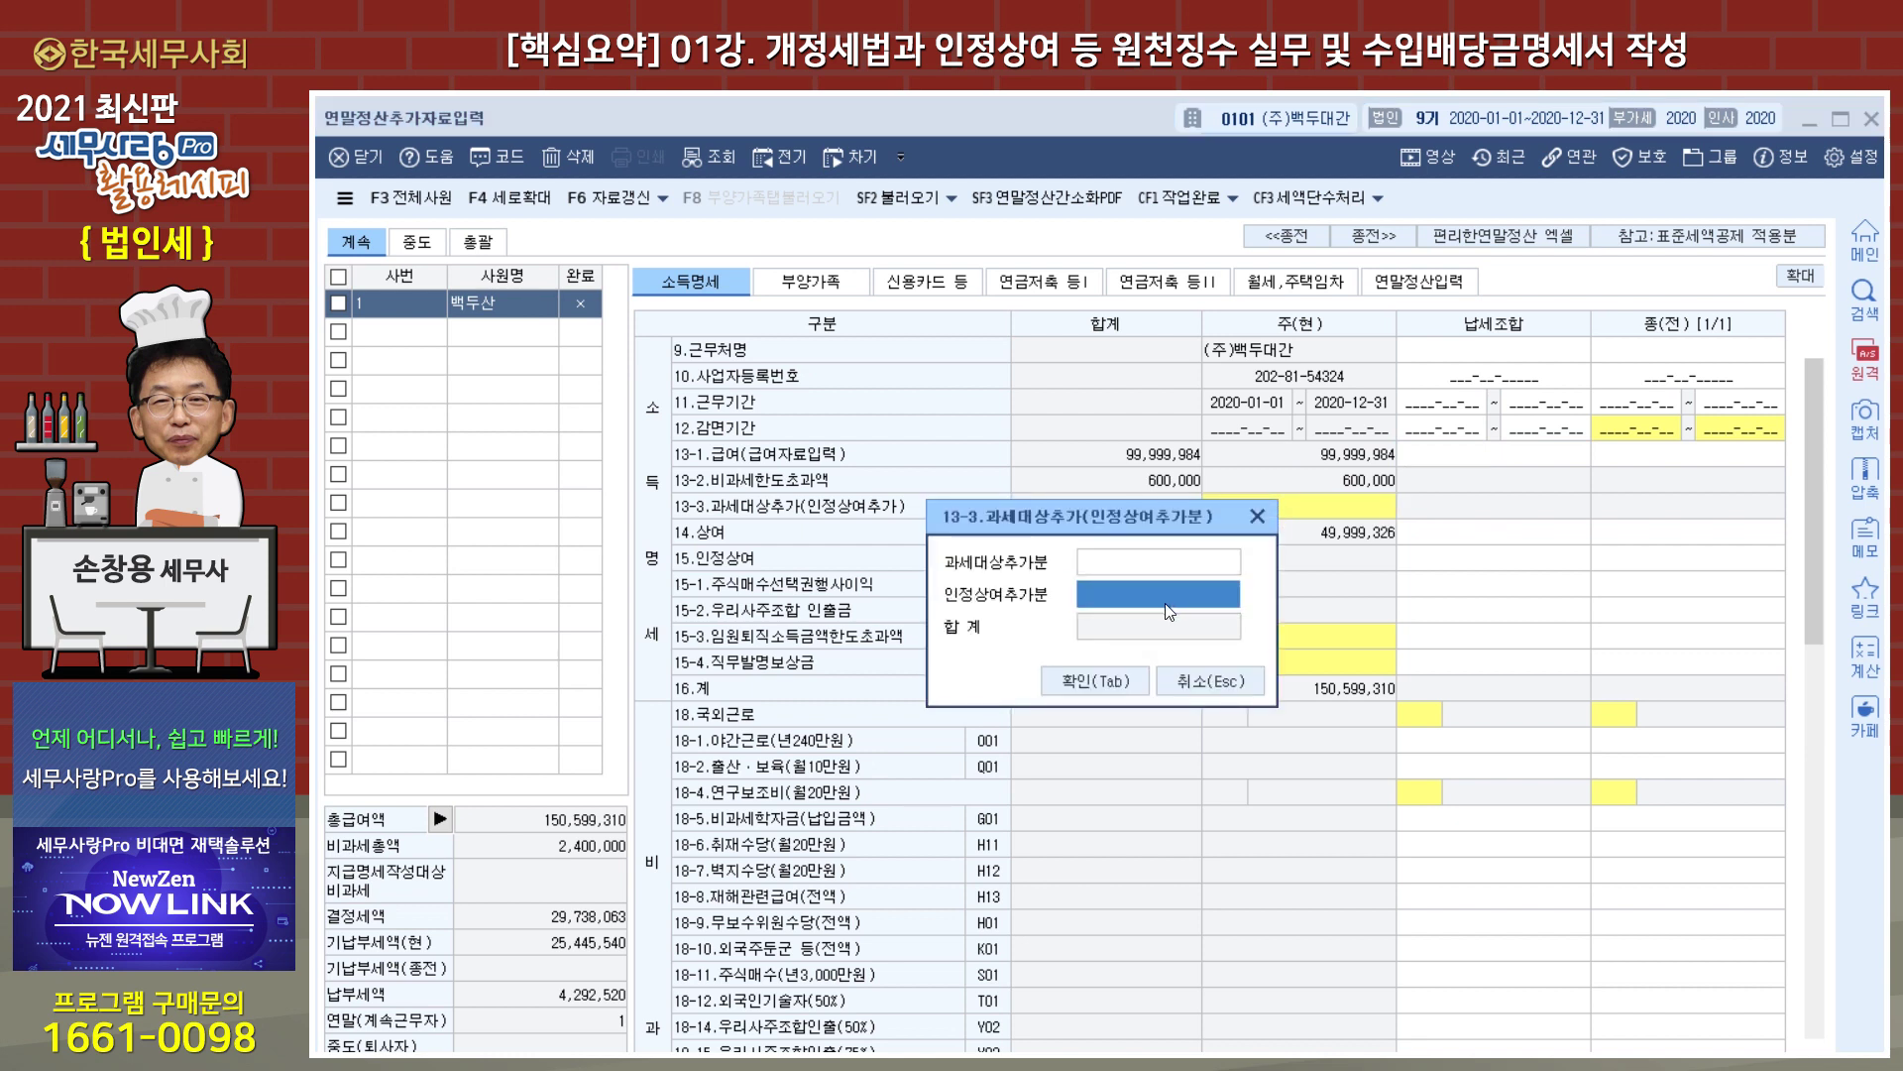
pyautogui.write('100000')
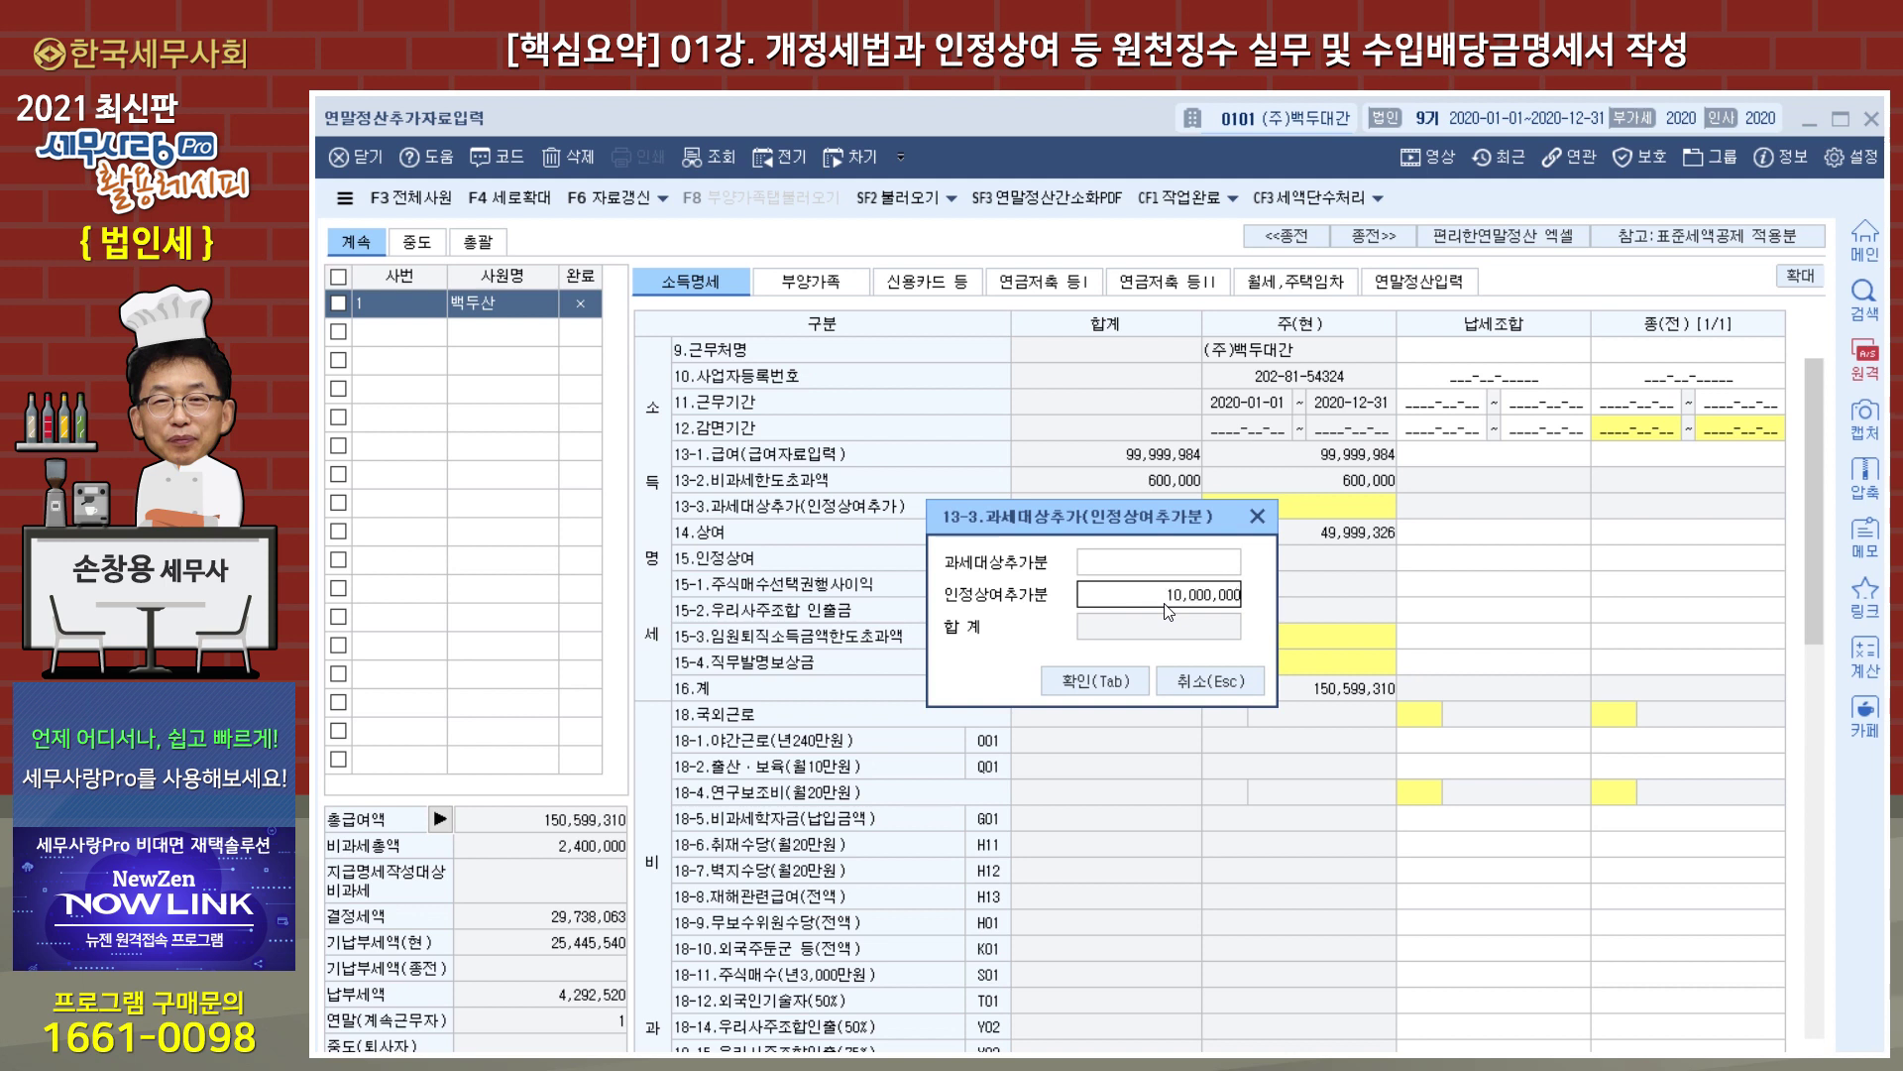
pyautogui.press('BackSpace')
pyautogui.press('BackSpace')
pyautogui.press('BackSpace')
pyautogui.press('BackSpace')
pyautogui.press('BackSpace')
pyautogui.press('BackSpace')
pyautogui.press('BackSpace')
pyautogui.click(1257, 515)
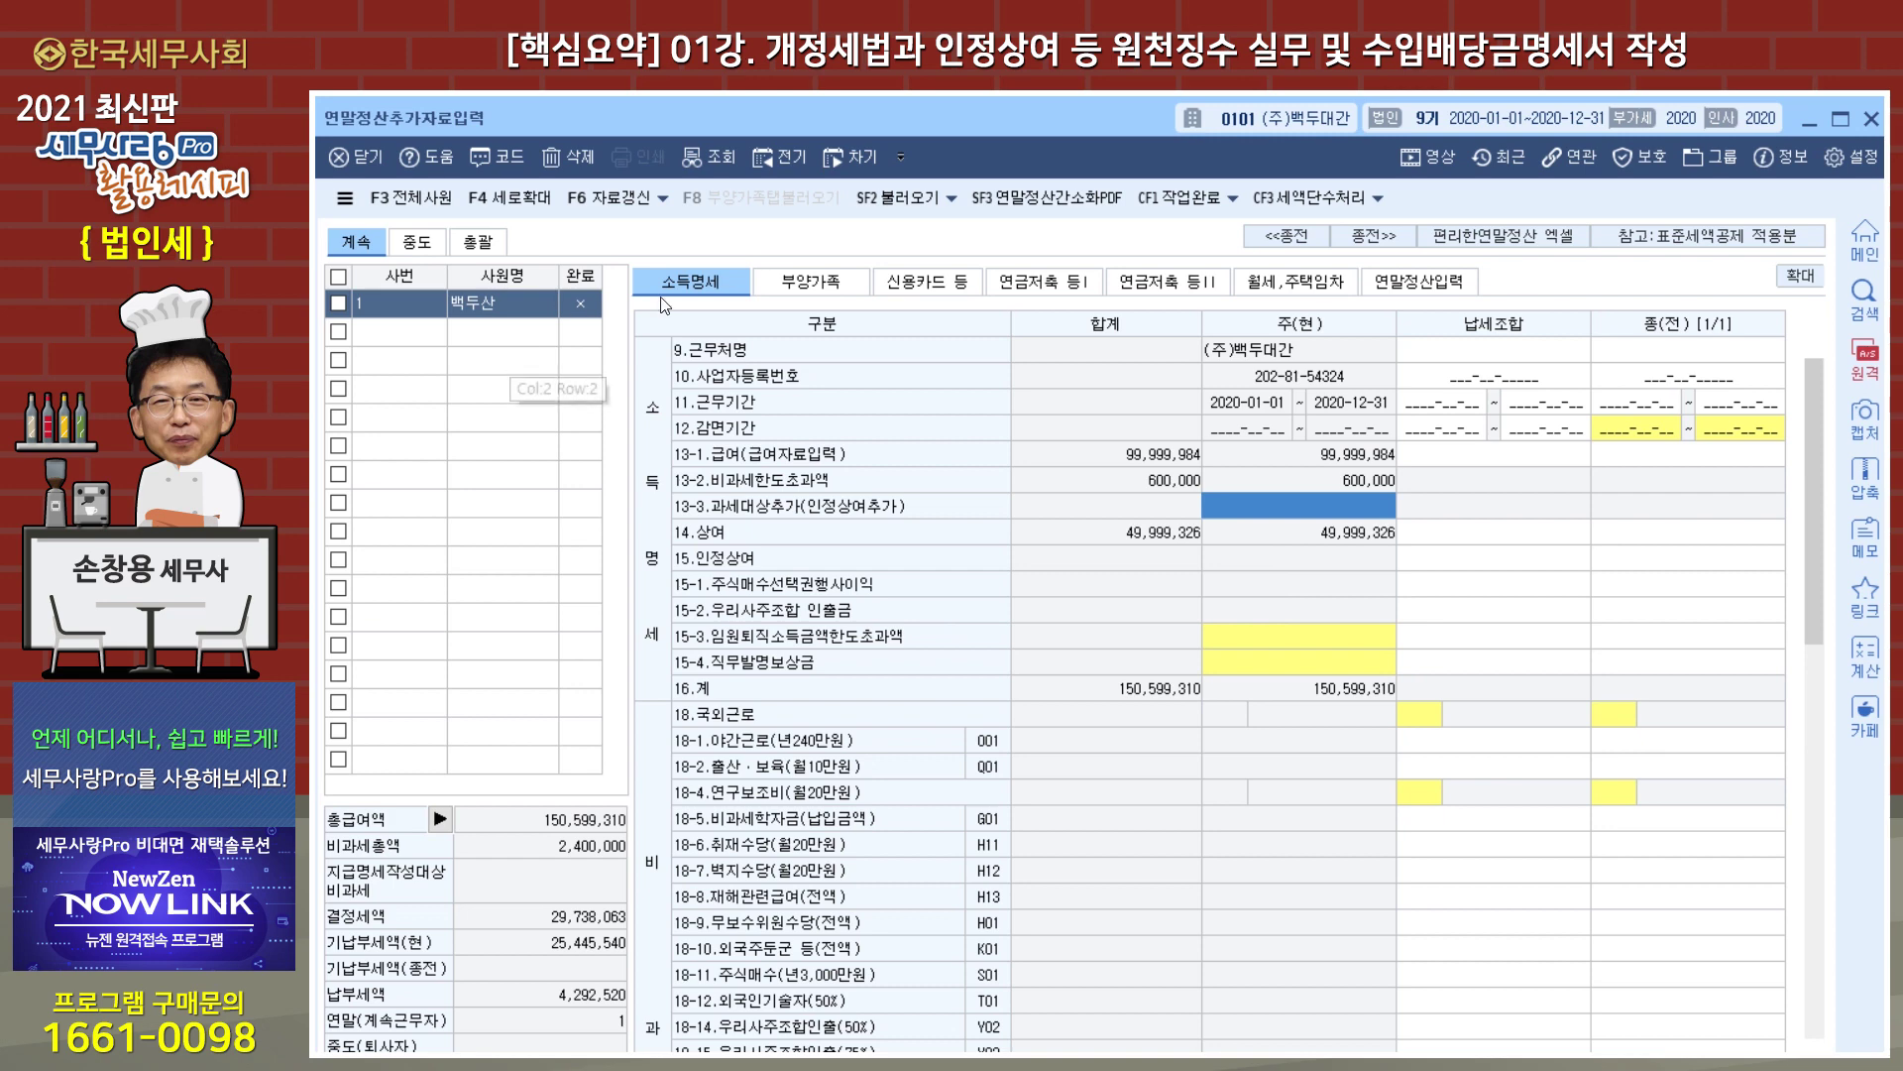
# Check the 연말정산입력 figures, and add 100,000,000 as 인정상여추가분 under 13-3.과세대상추가 in the 소득명세.
pyautogui.click(1408, 282)
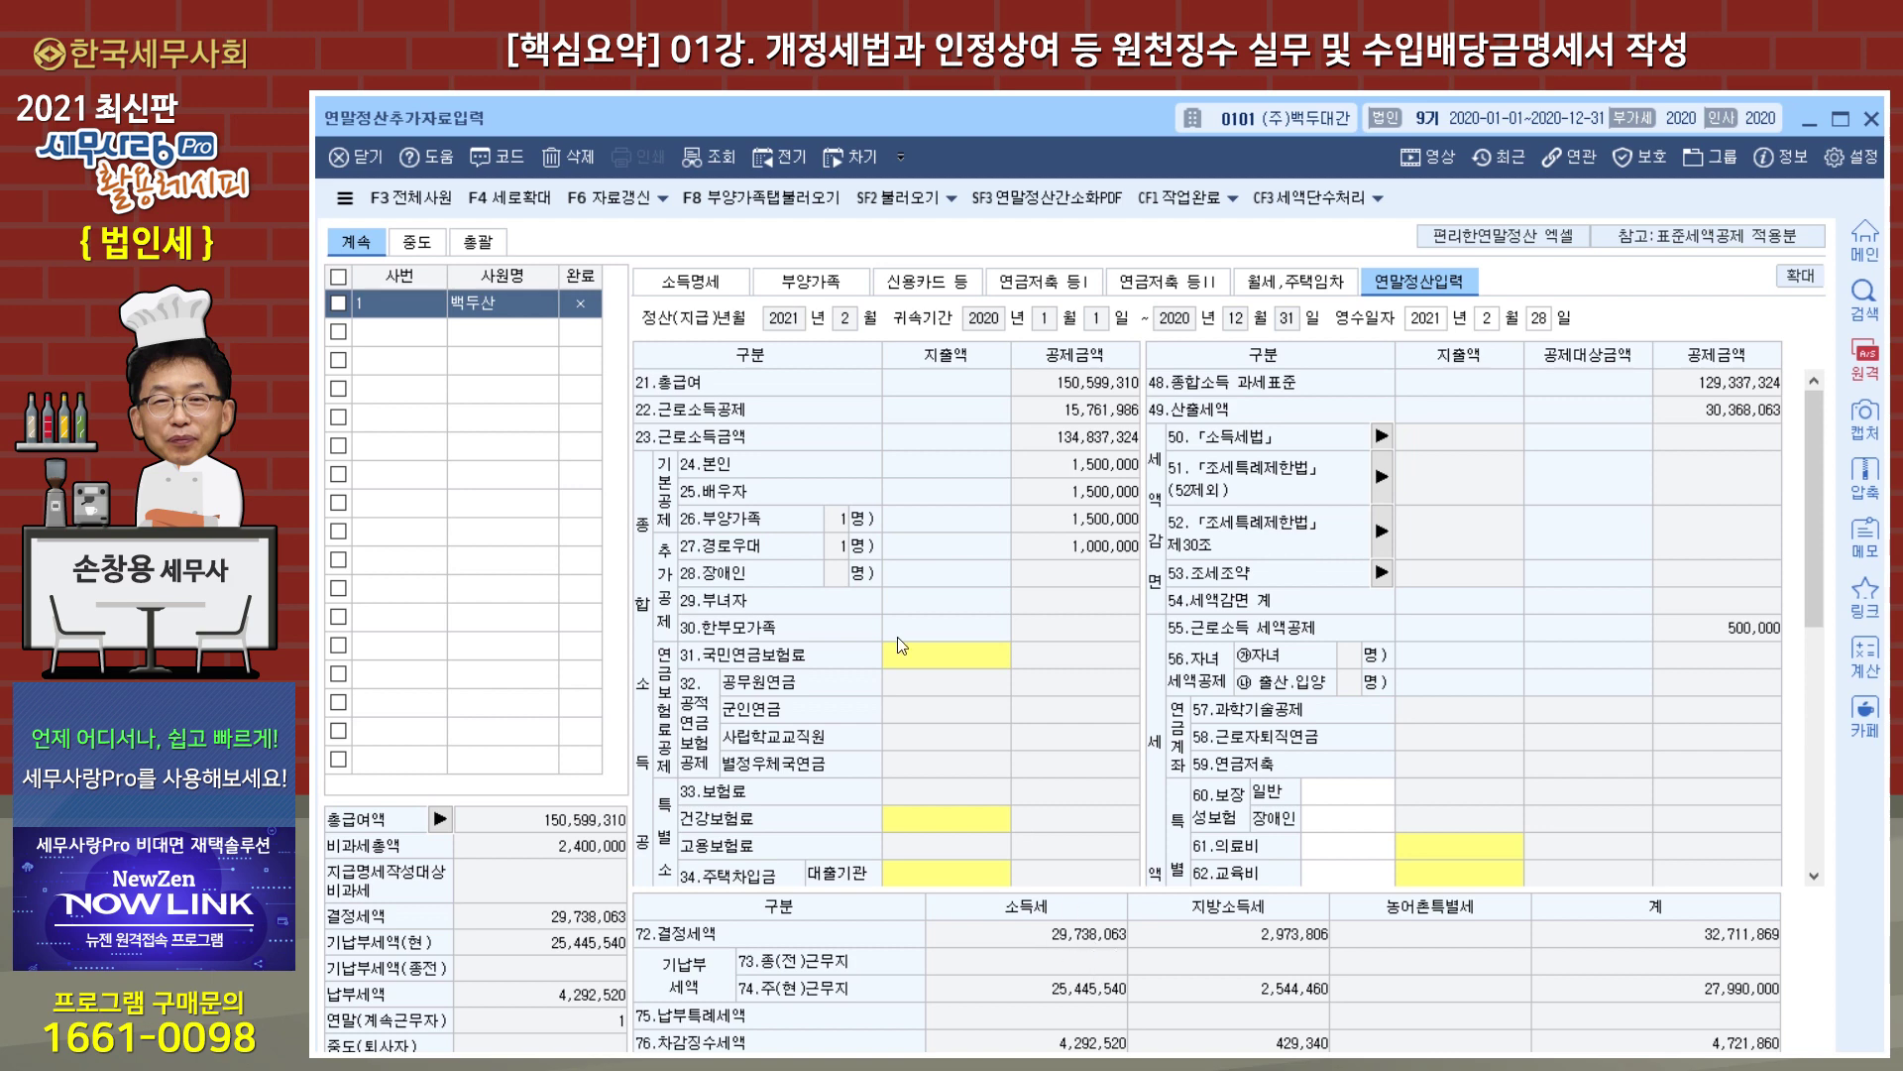
pyautogui.click(710, 286)
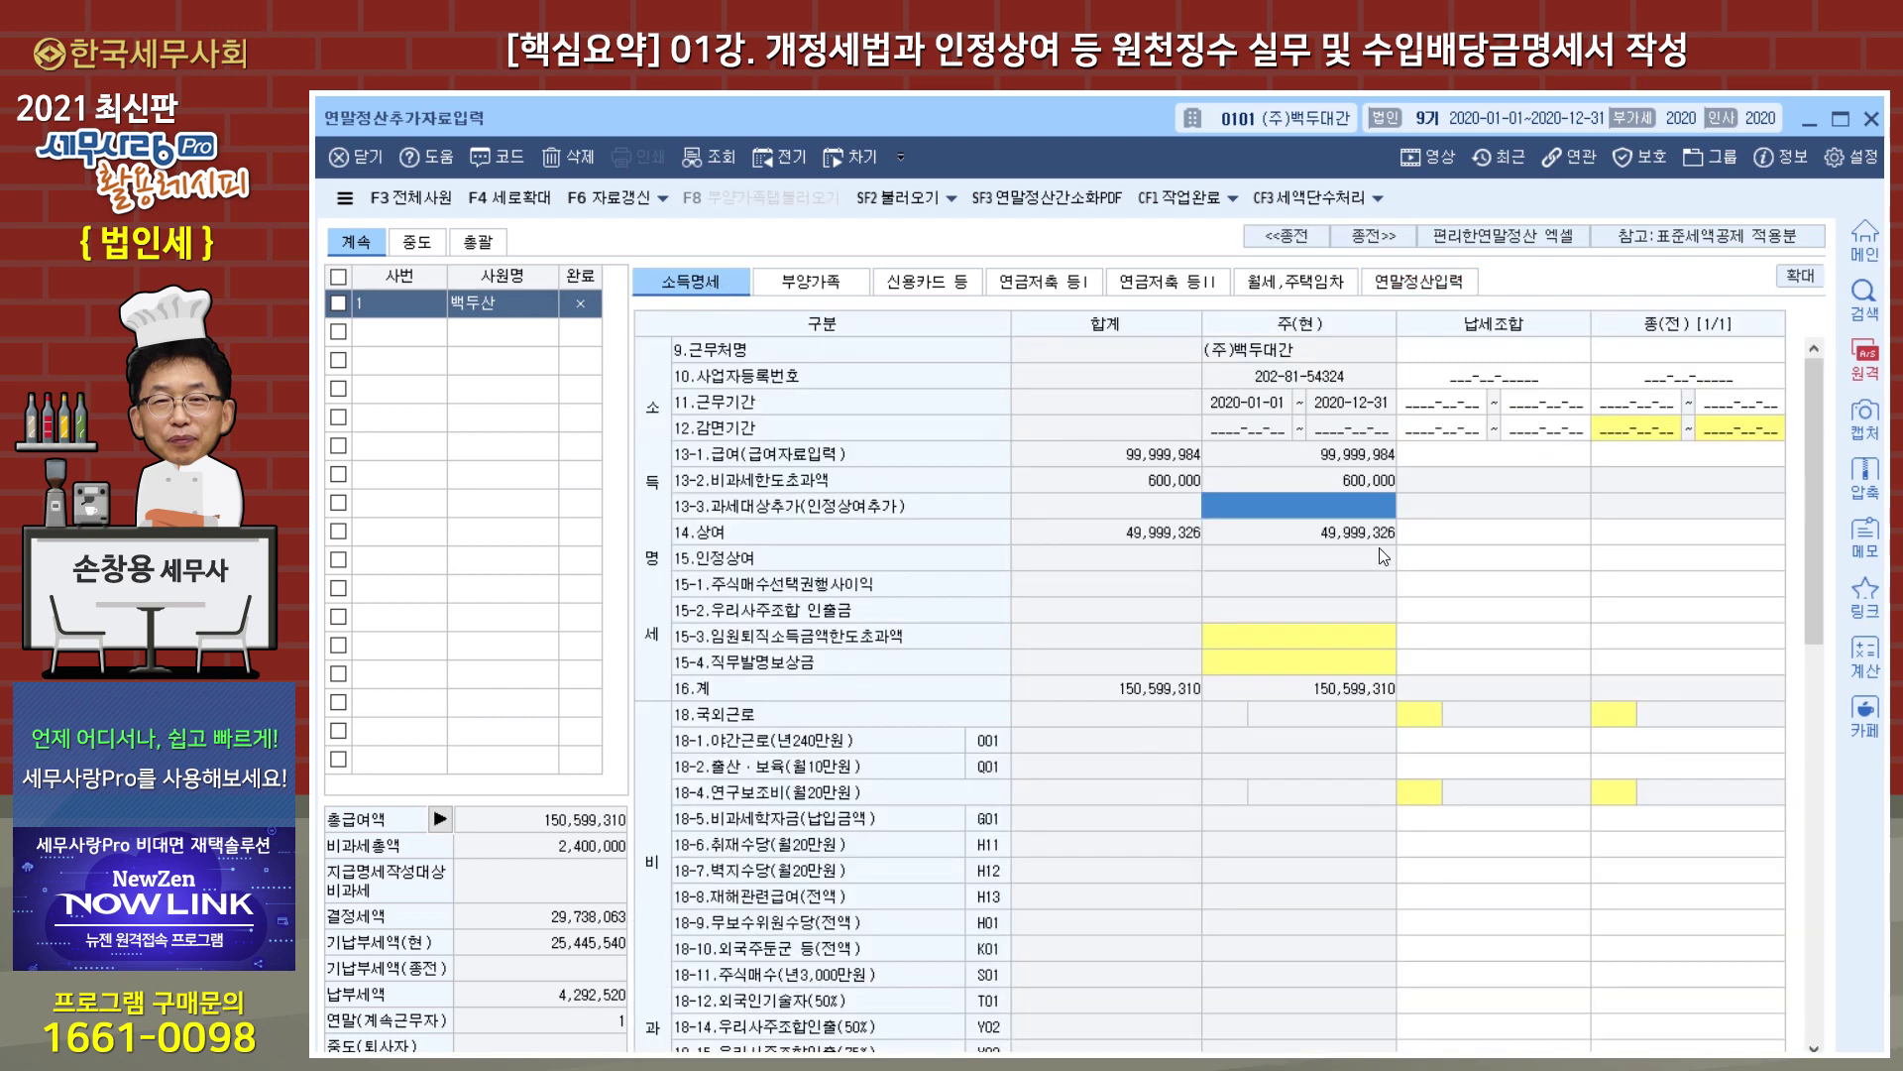
pyautogui.click(1342, 507)
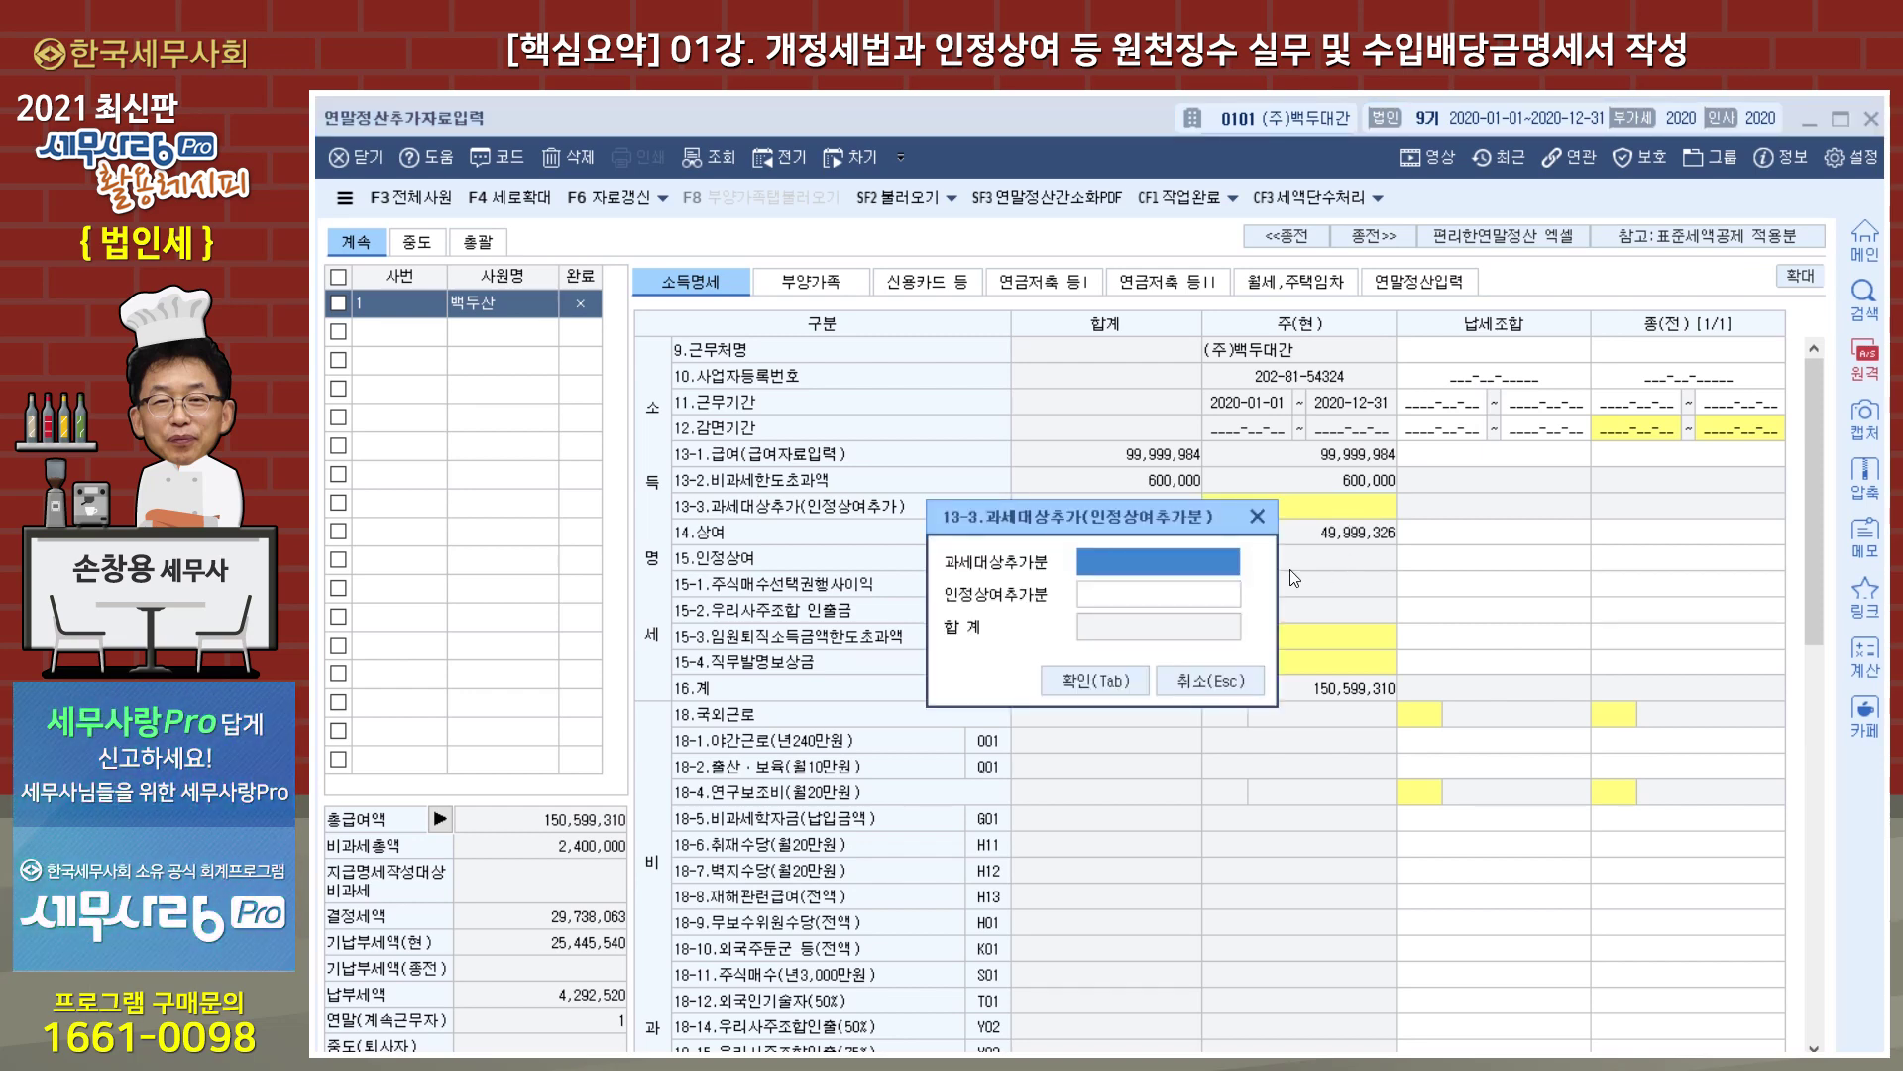
pyautogui.press('Return')
pyautogui.write('100,000,00')
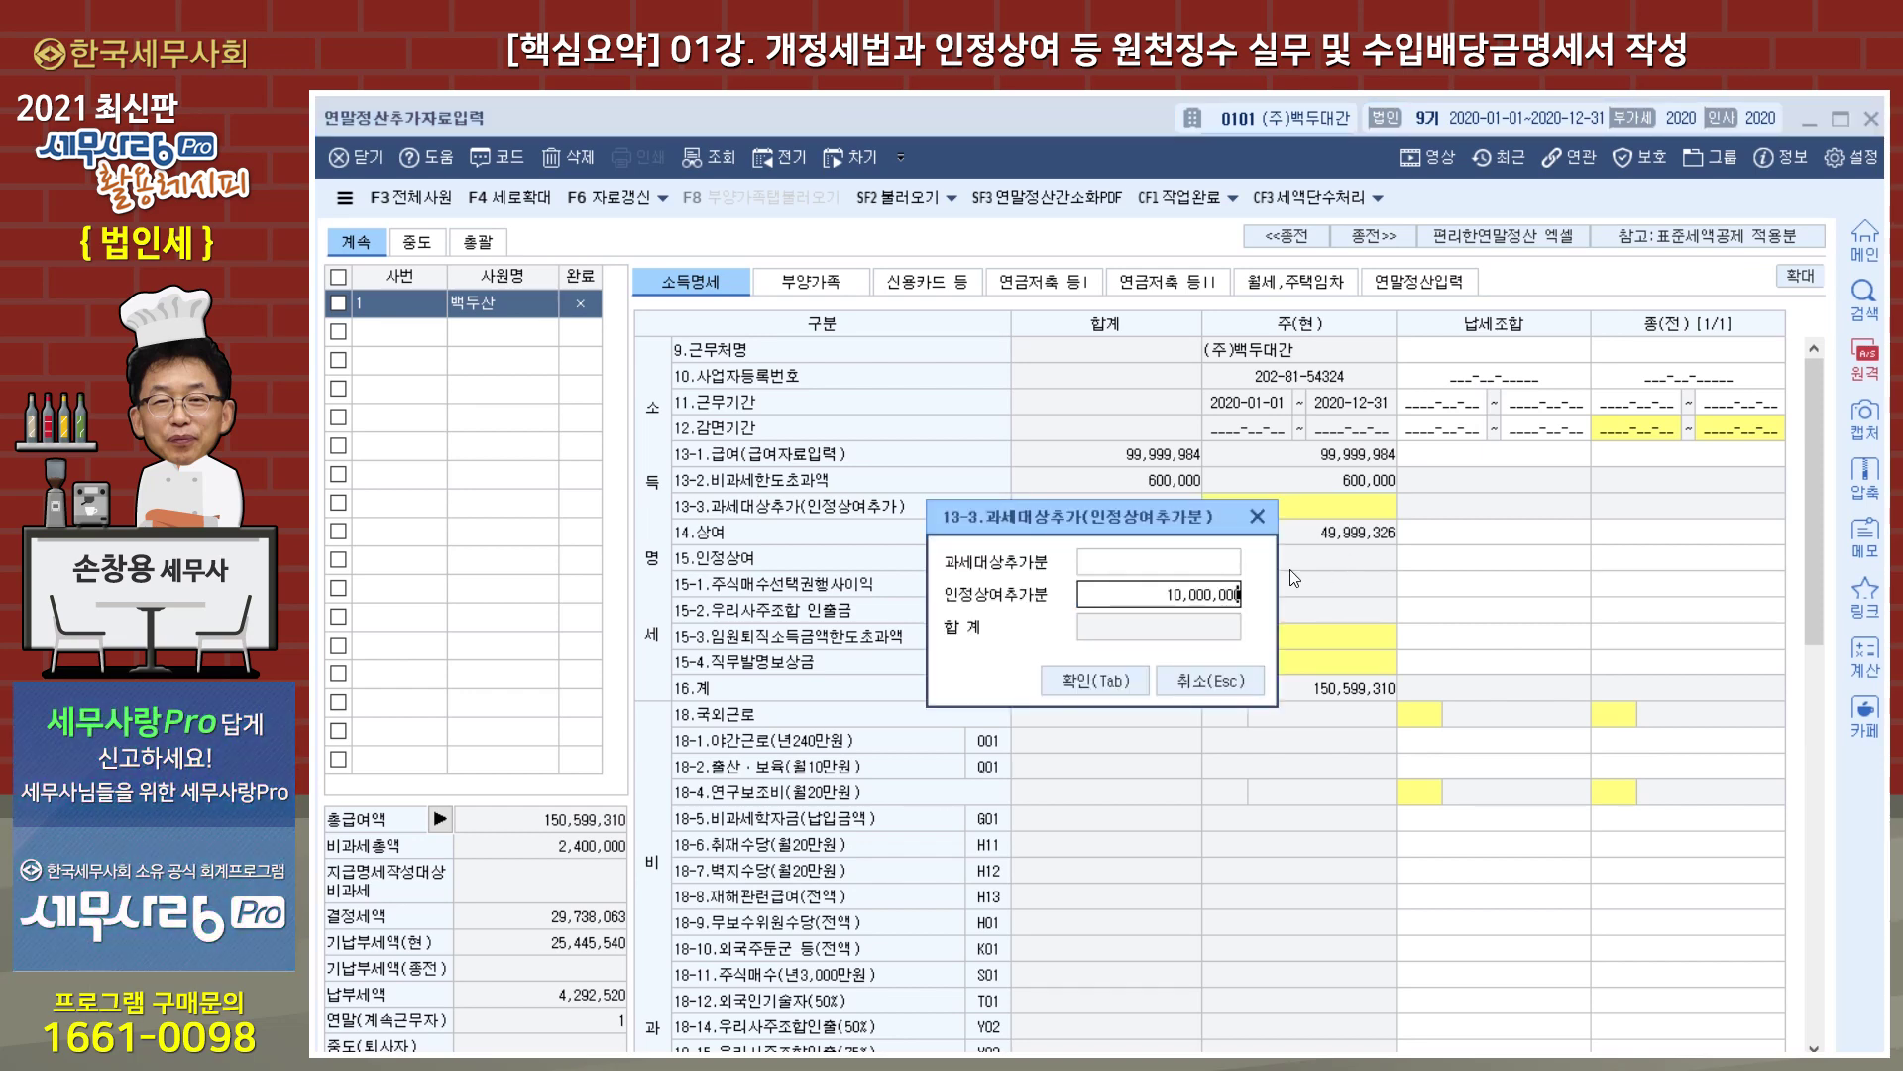
pyautogui.write('0')
pyautogui.press('Return')
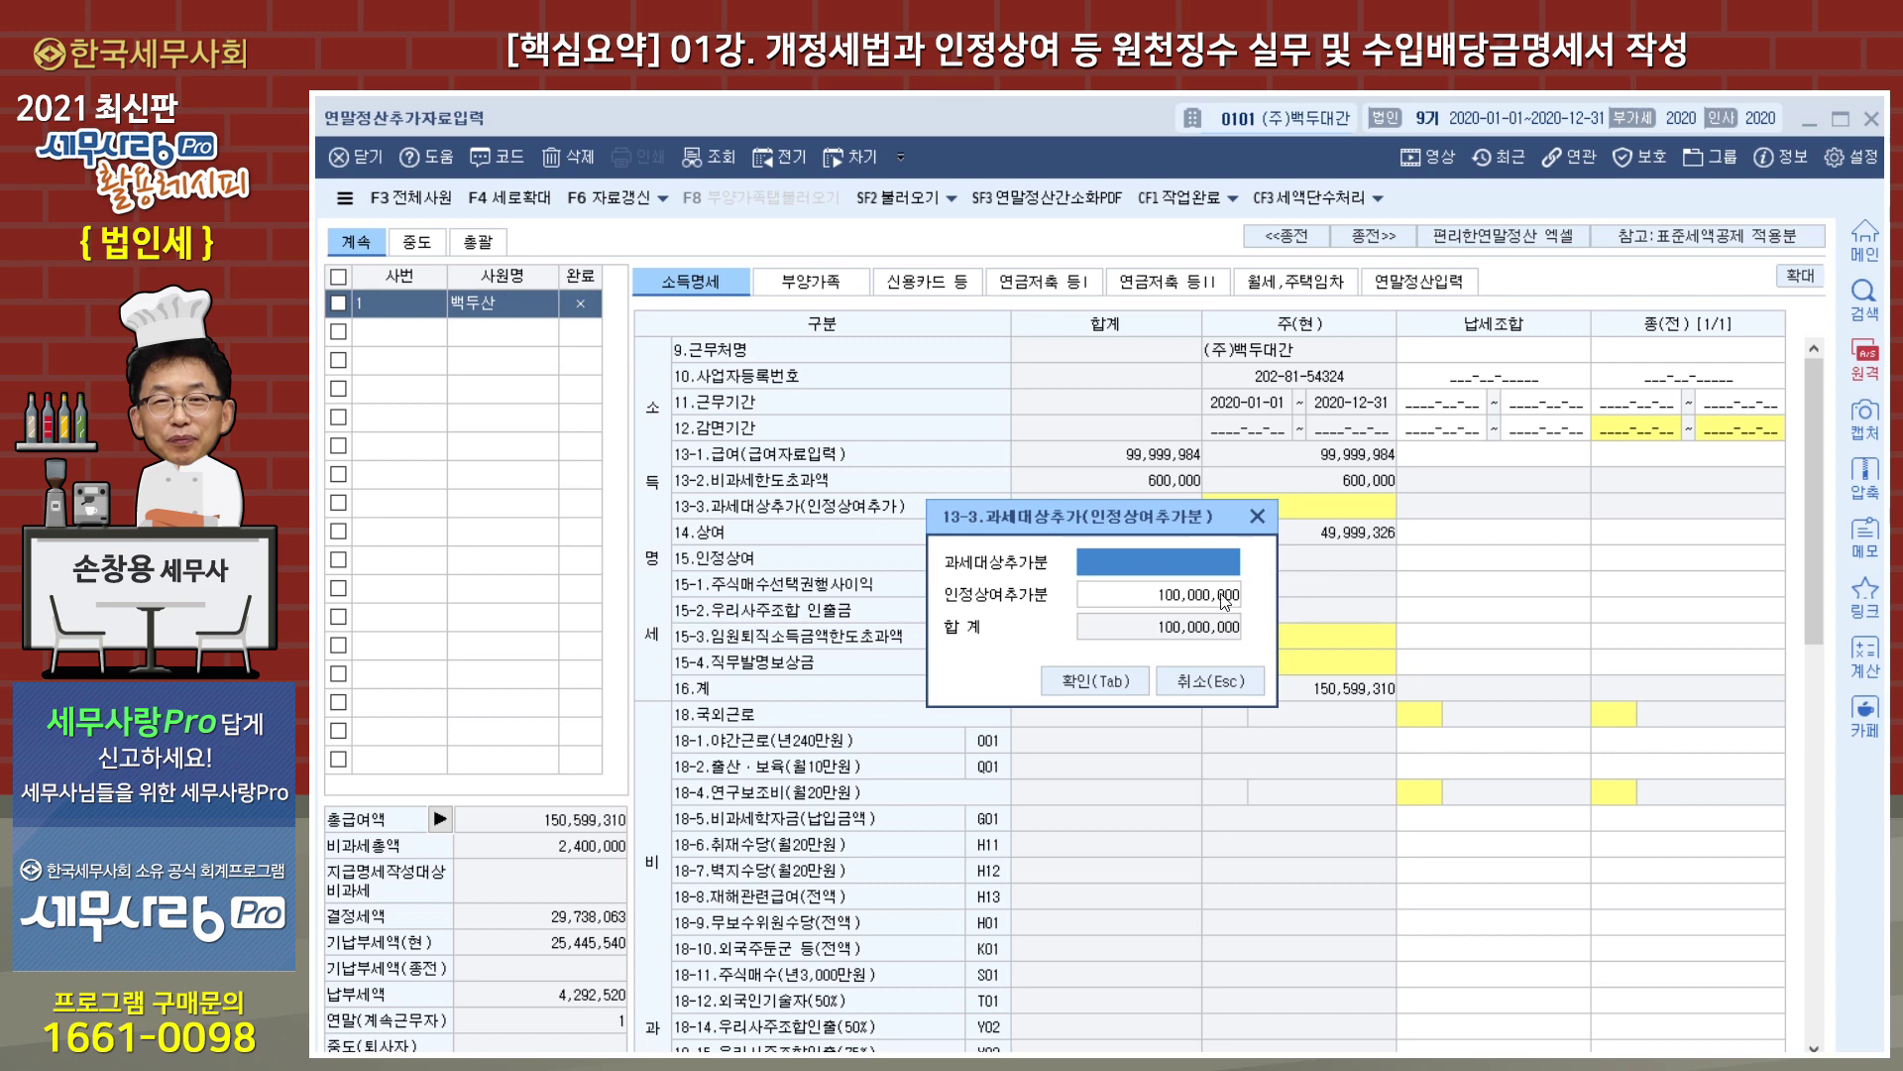
pyautogui.click(1098, 688)
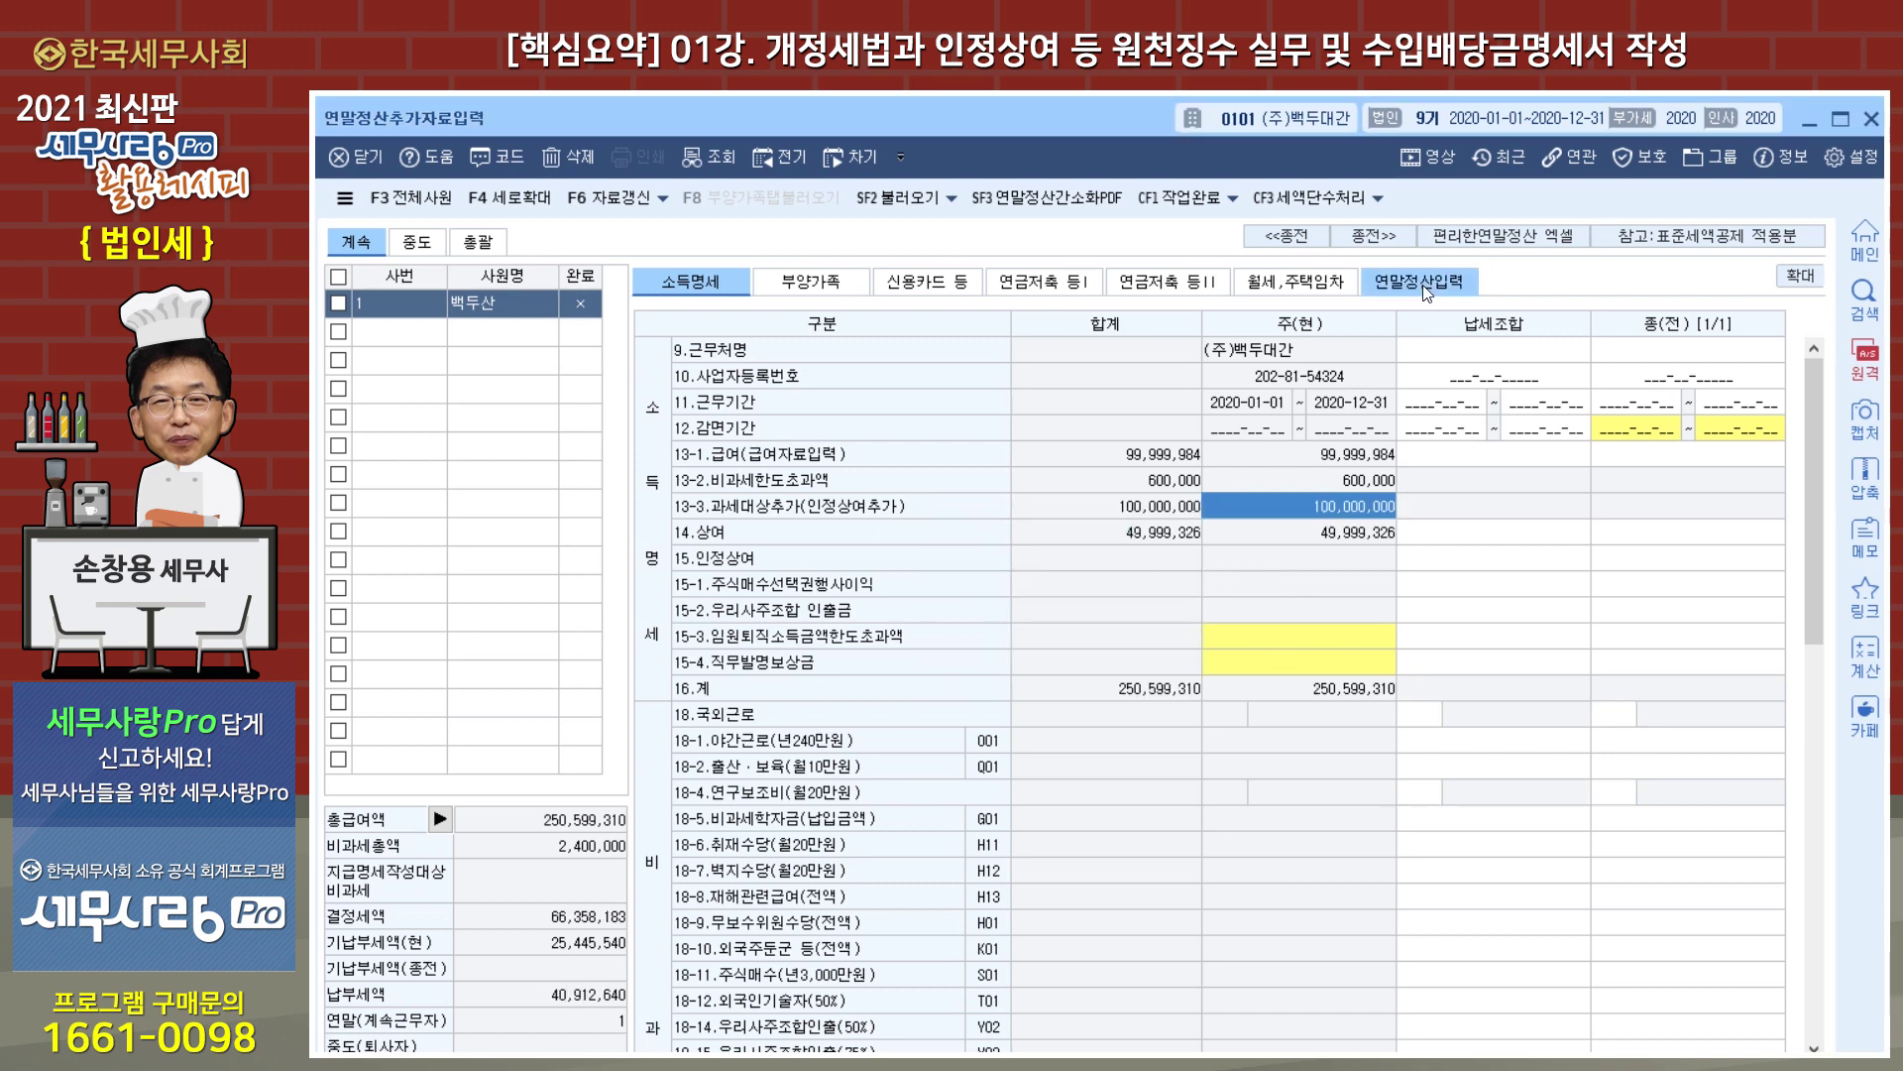
# Review the employee's 연말정산입력 figures, mark the settlement as 작업완료, and close 연말정산추가자료입력.
pyautogui.click(1427, 283)
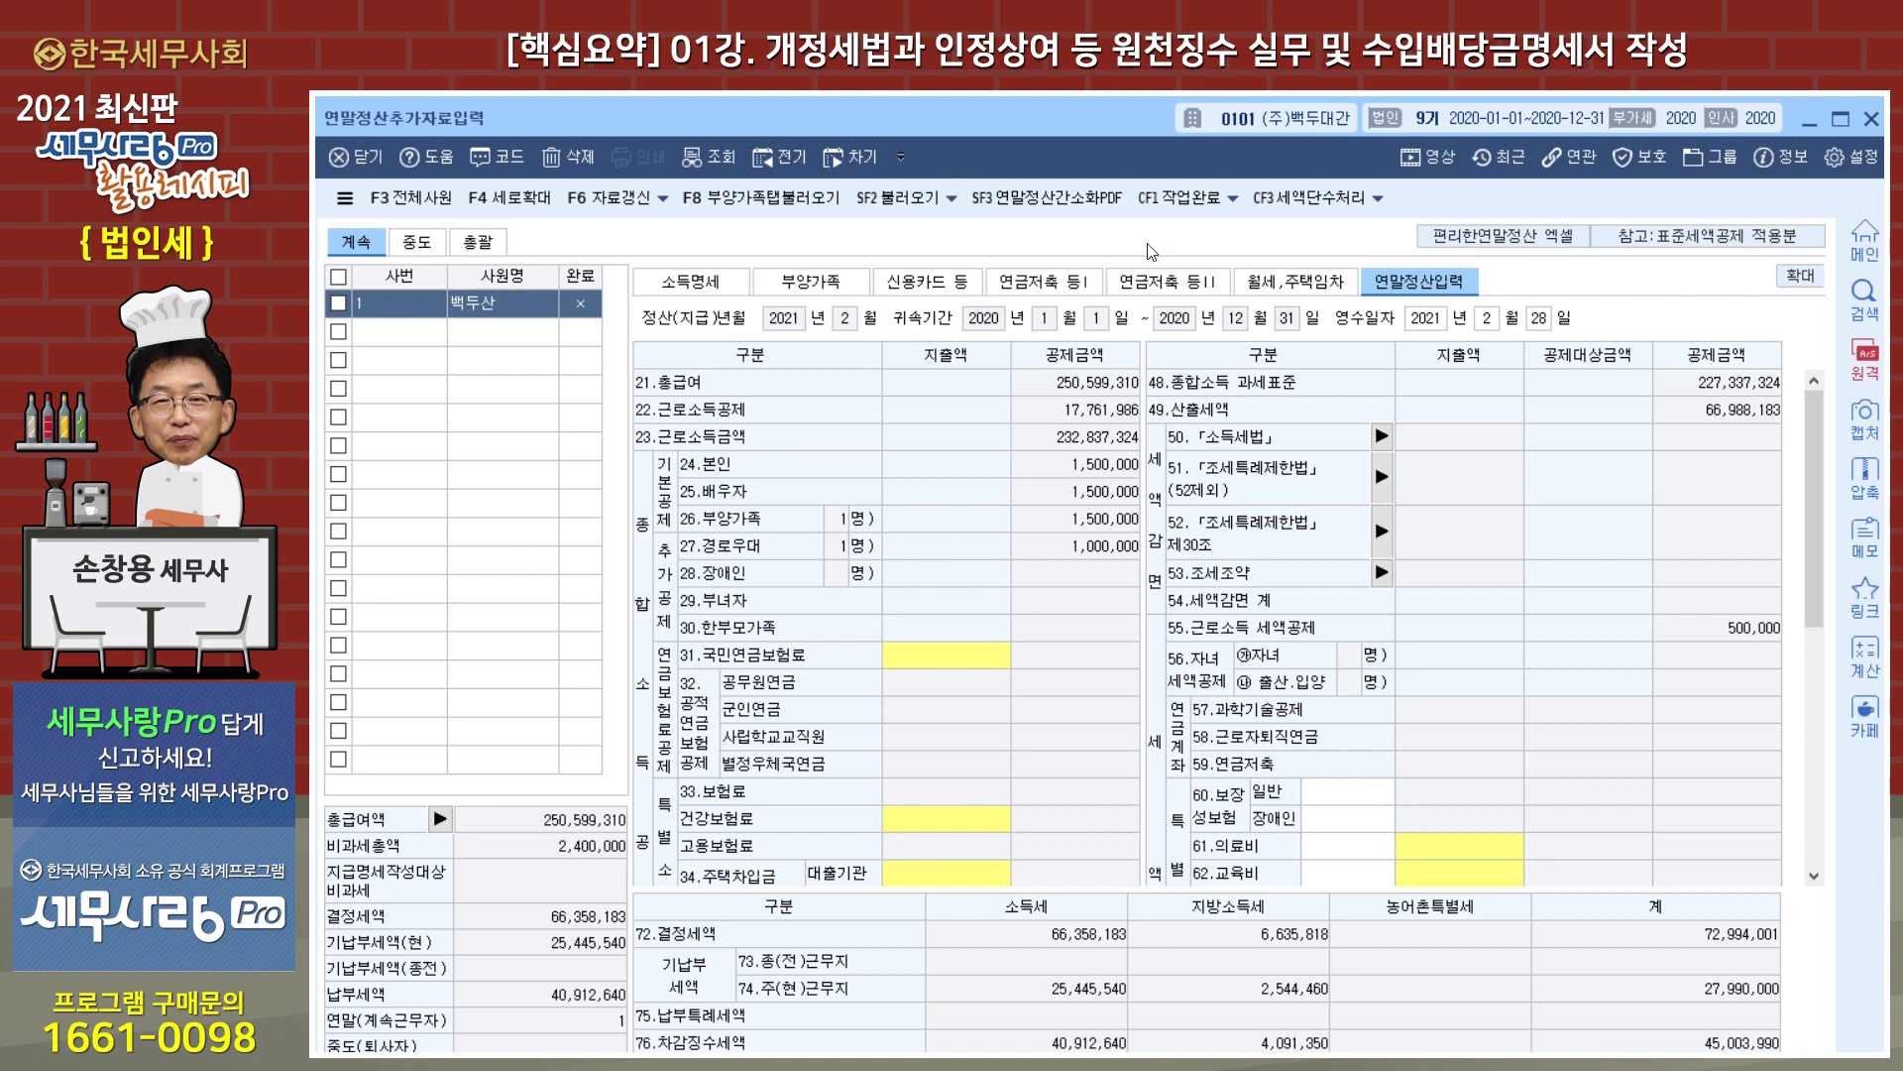
pyautogui.click(1180, 198)
pyautogui.click(1036, 667)
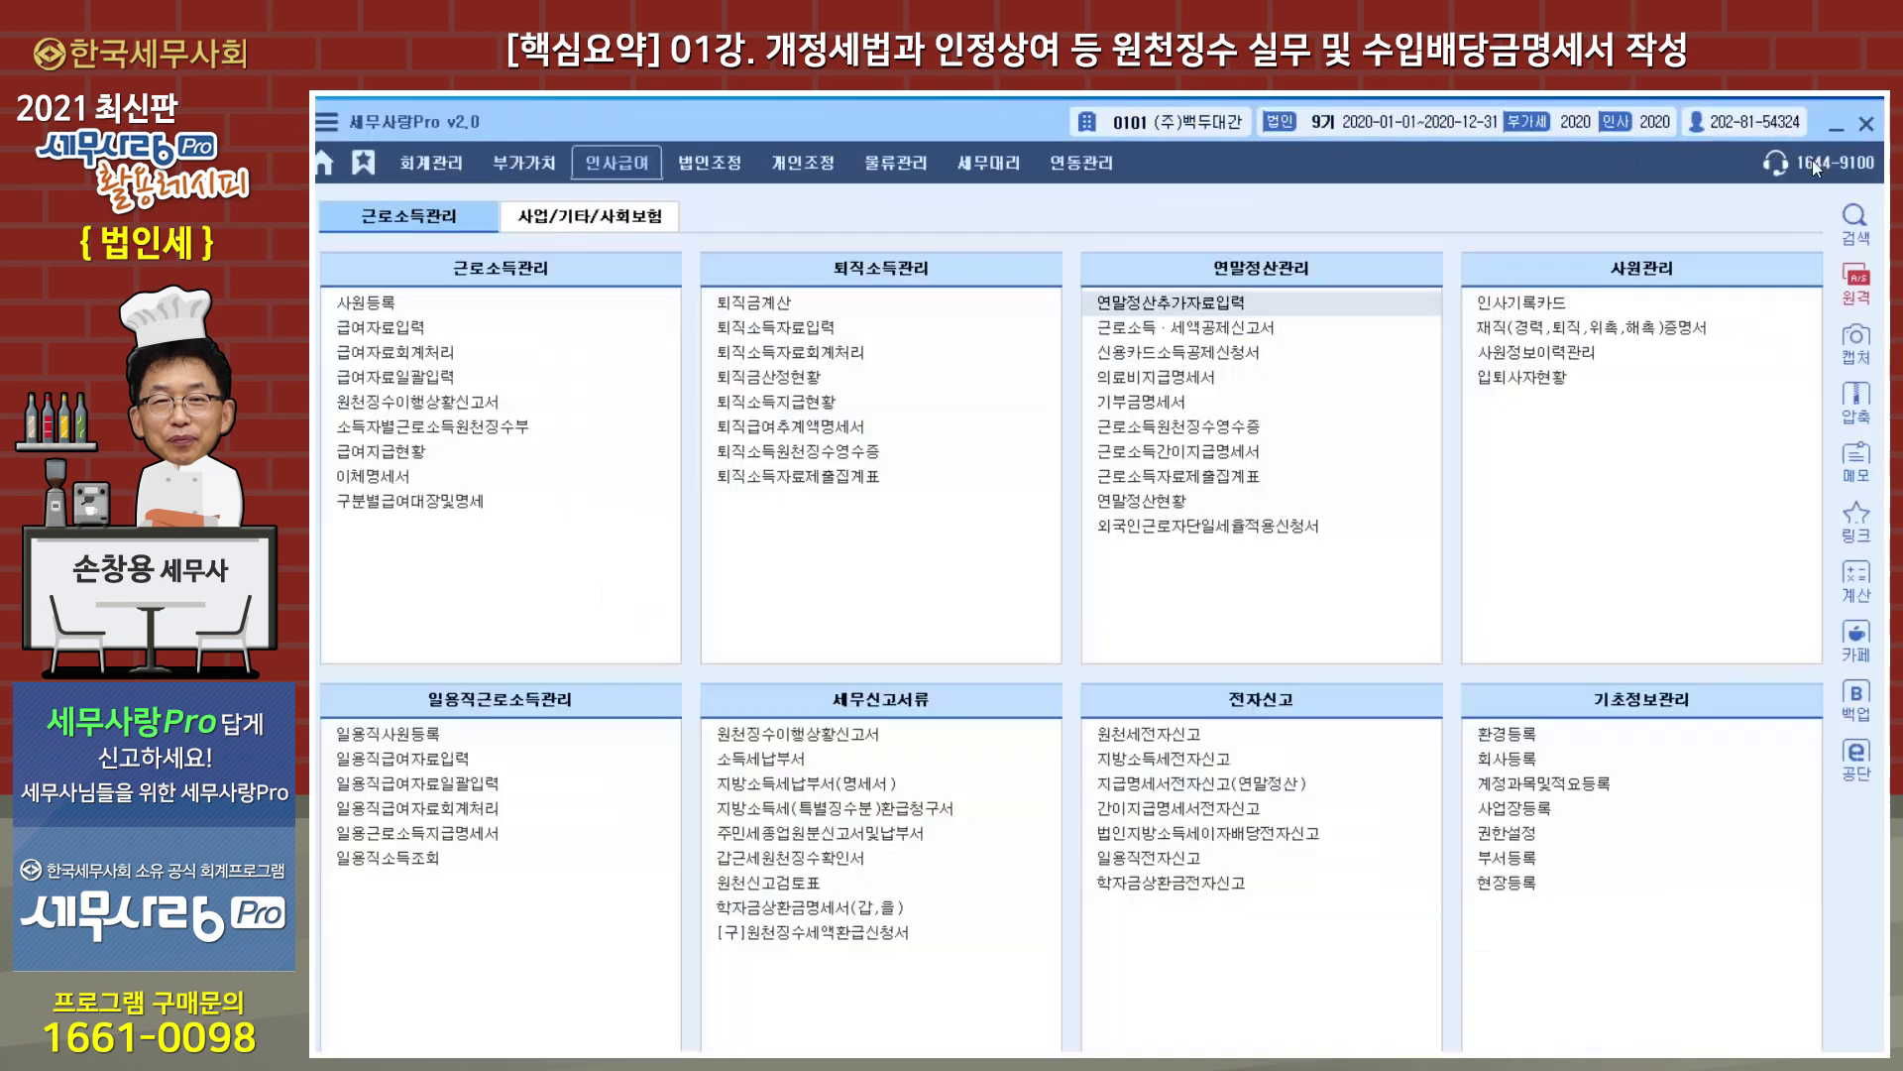
pyautogui.click(1872, 119)
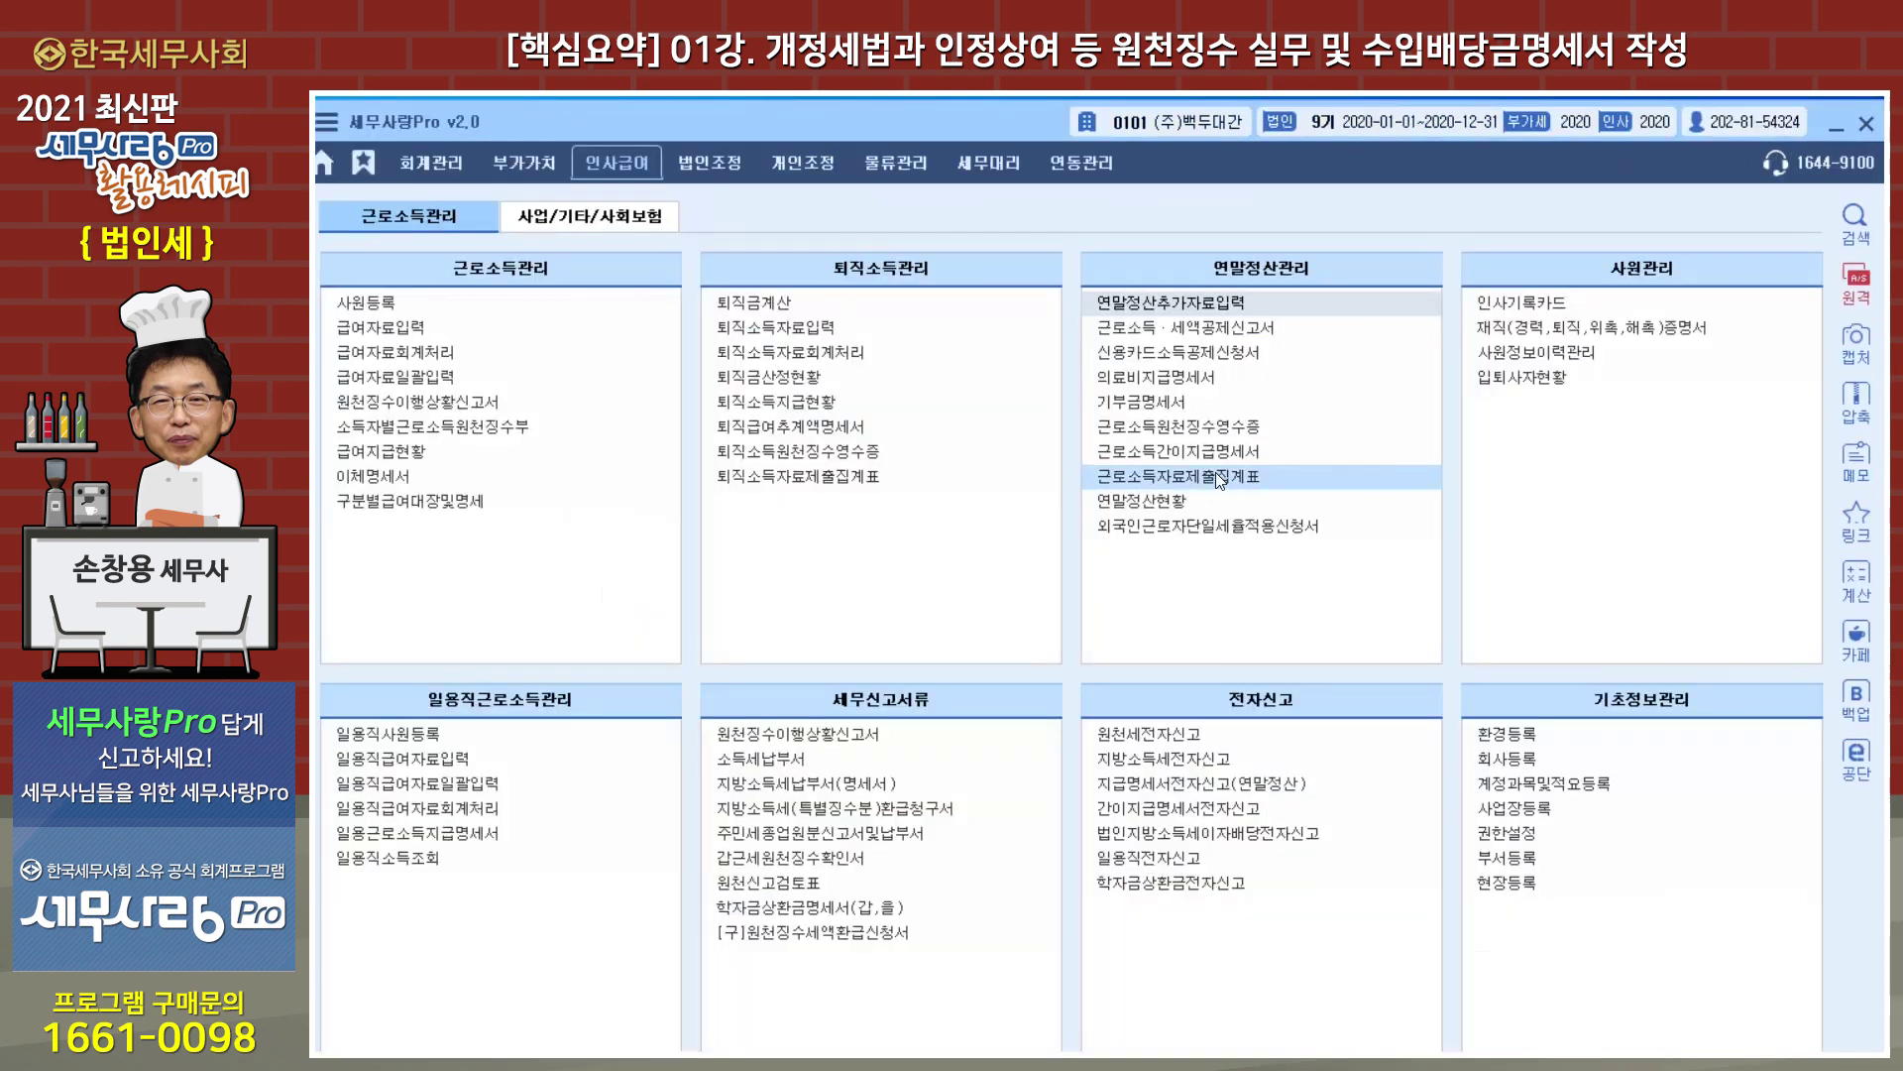
# Open 근로소득원천징수영수증, dismiss the notice, check the 인정상여 amount in the 소득명세, and close the form.
pyautogui.click(1207, 428)
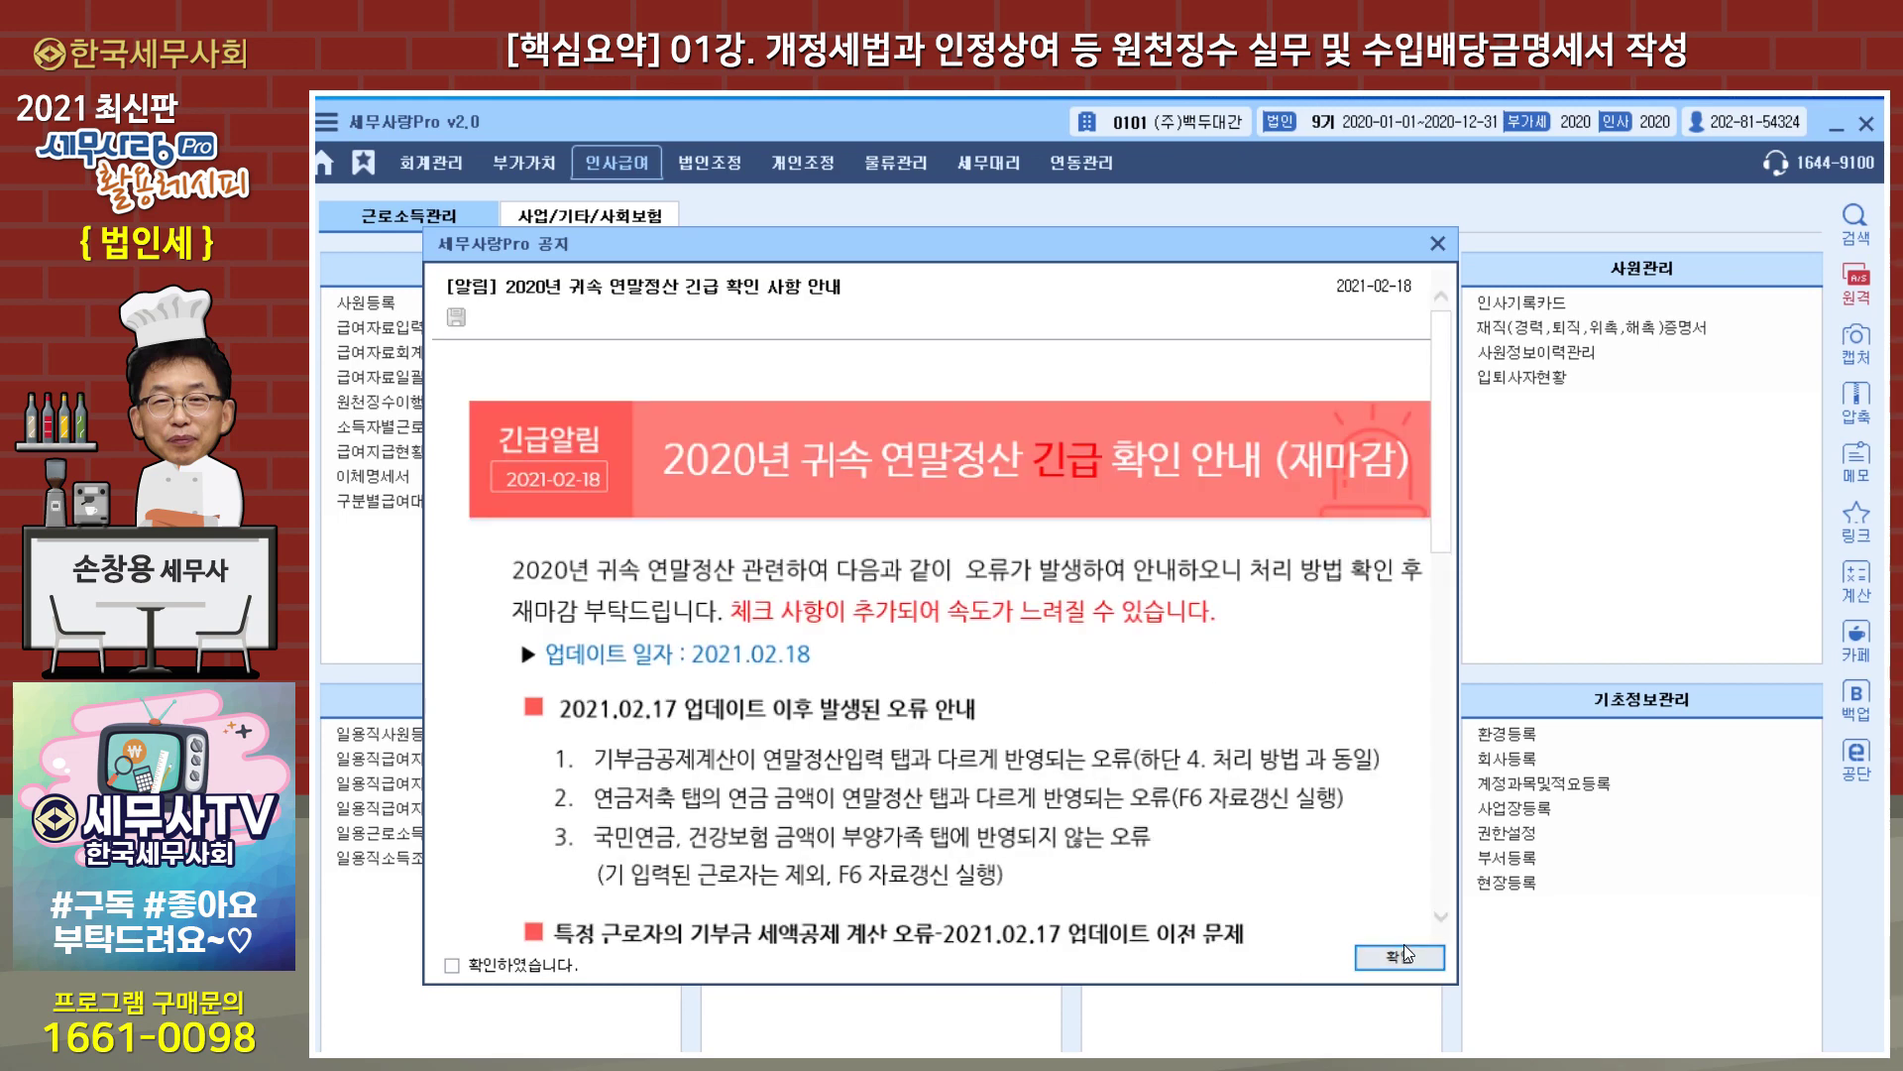
pyautogui.click(1400, 957)
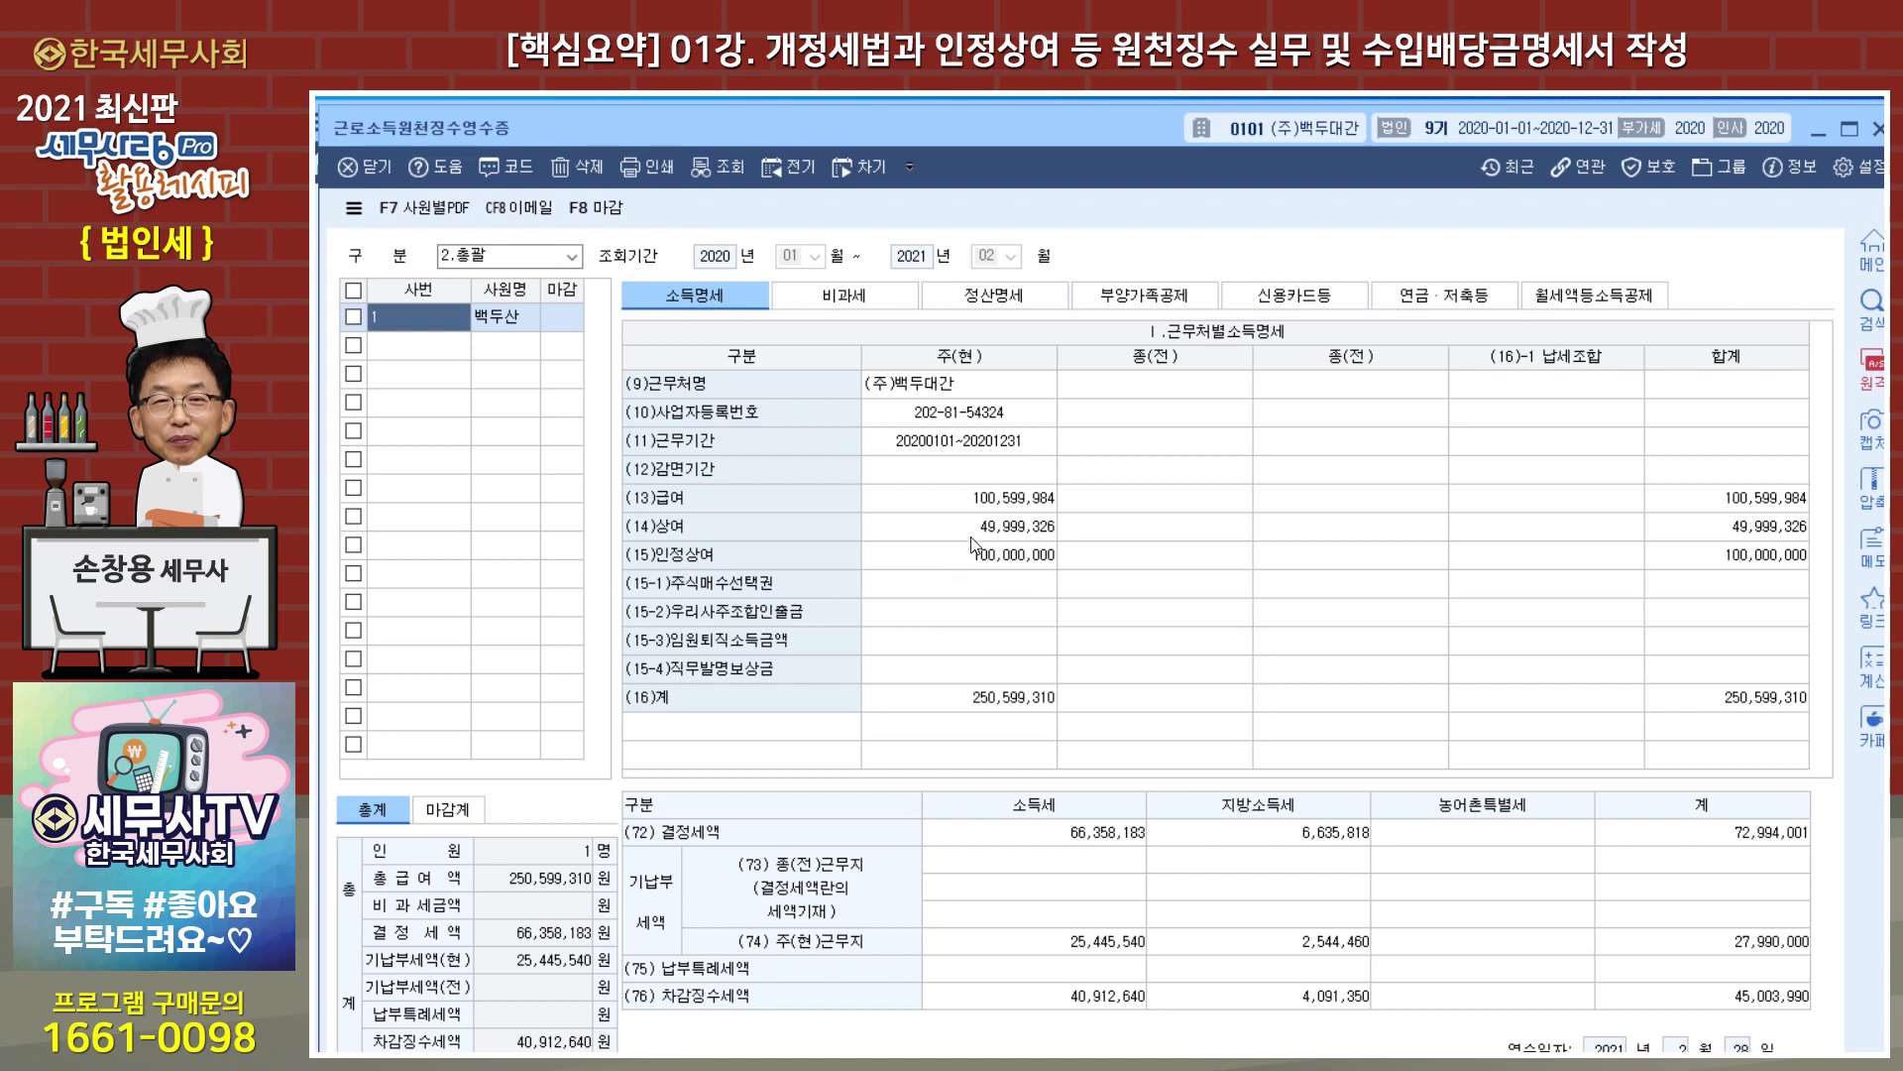
pyautogui.click(1878, 130)
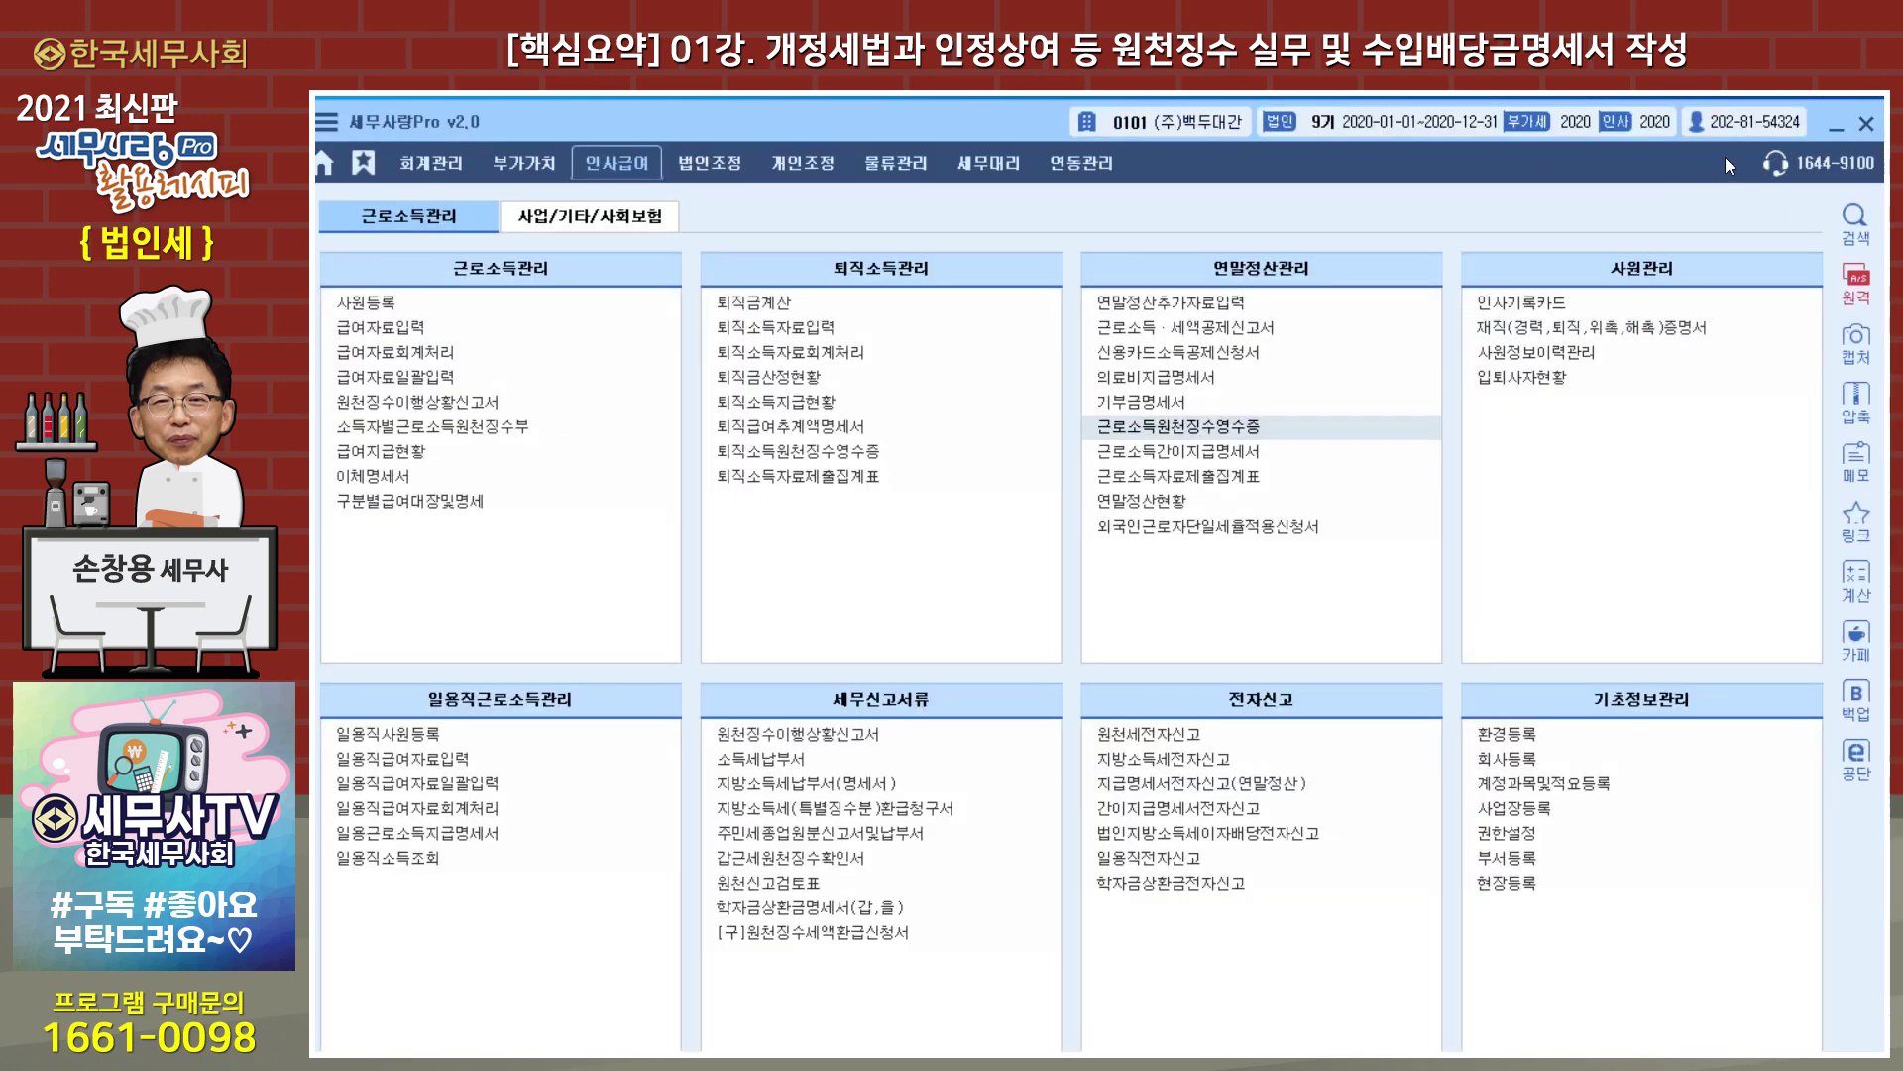
# Change the 인사 (payroll) year to 2021 and open 원천징수이행상황신고서.
pyautogui.click(1655, 141)
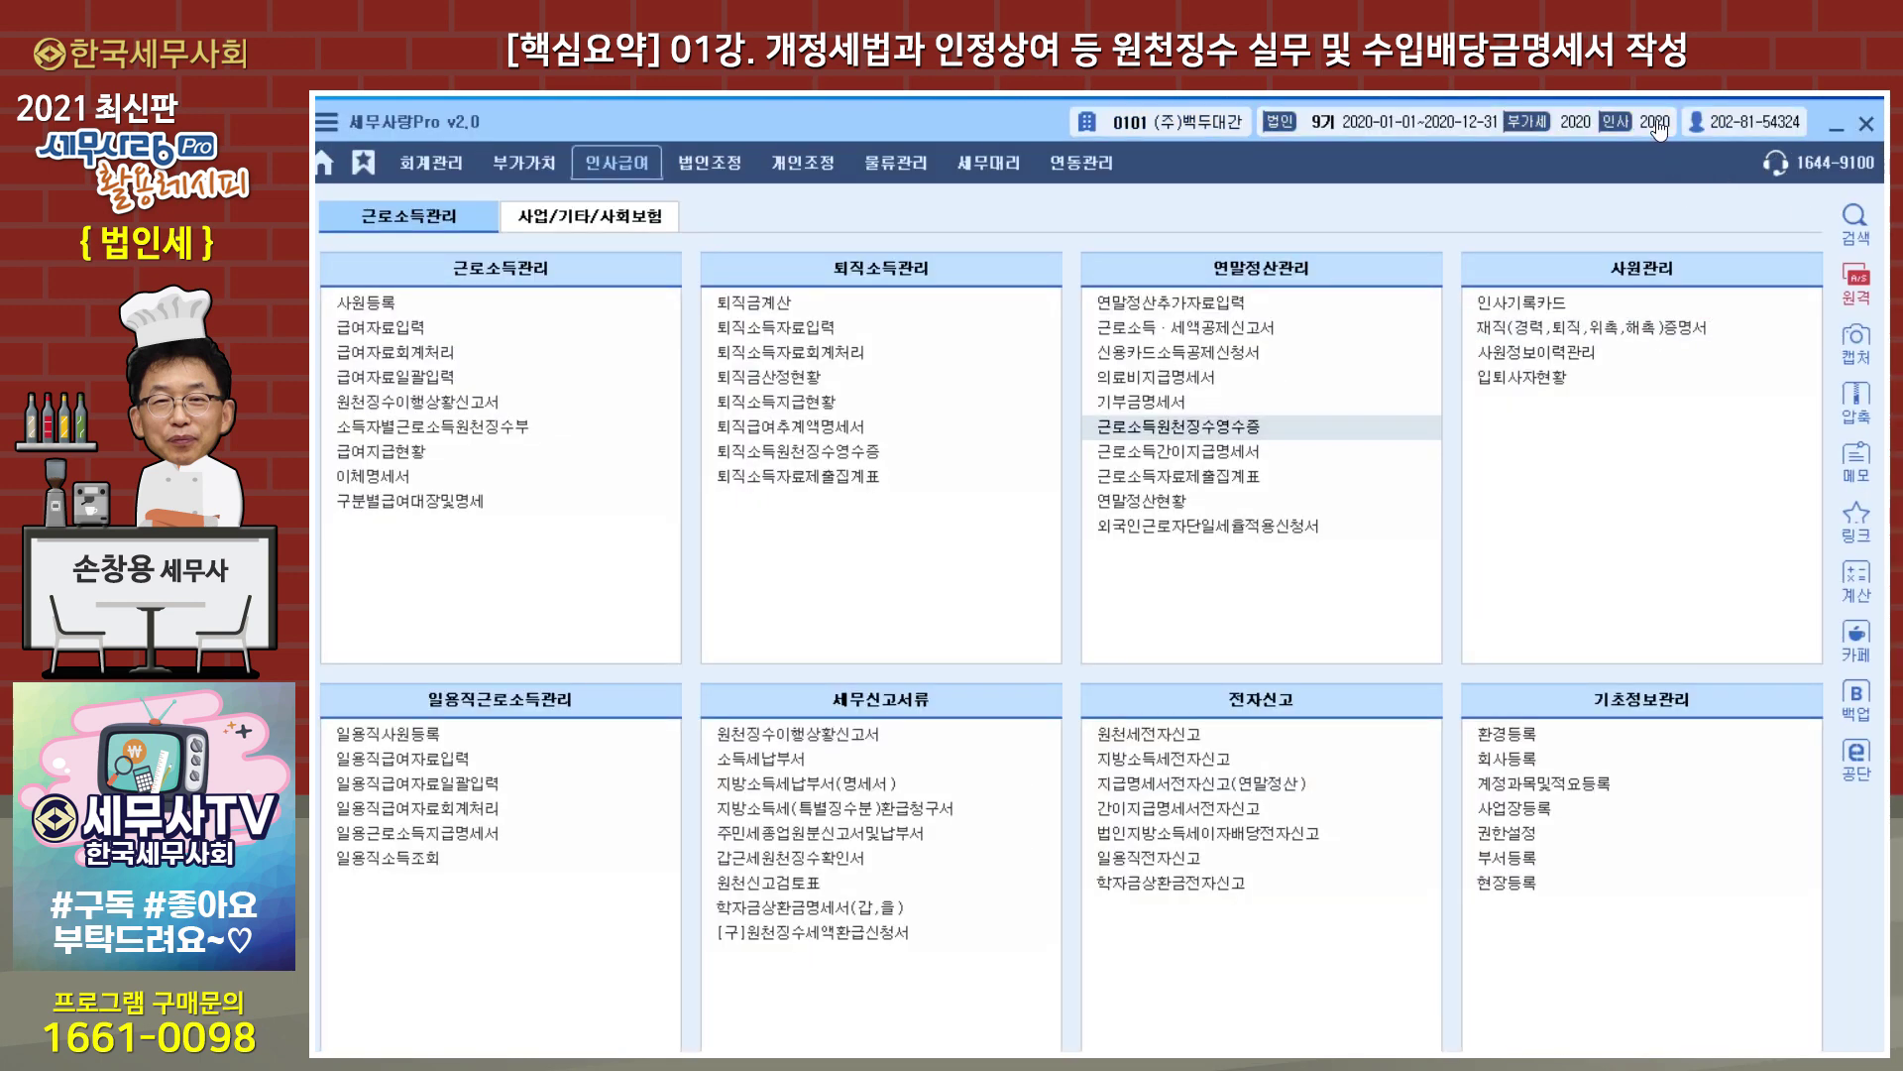
pyautogui.click(990, 595)
pyautogui.click(1275, 700)
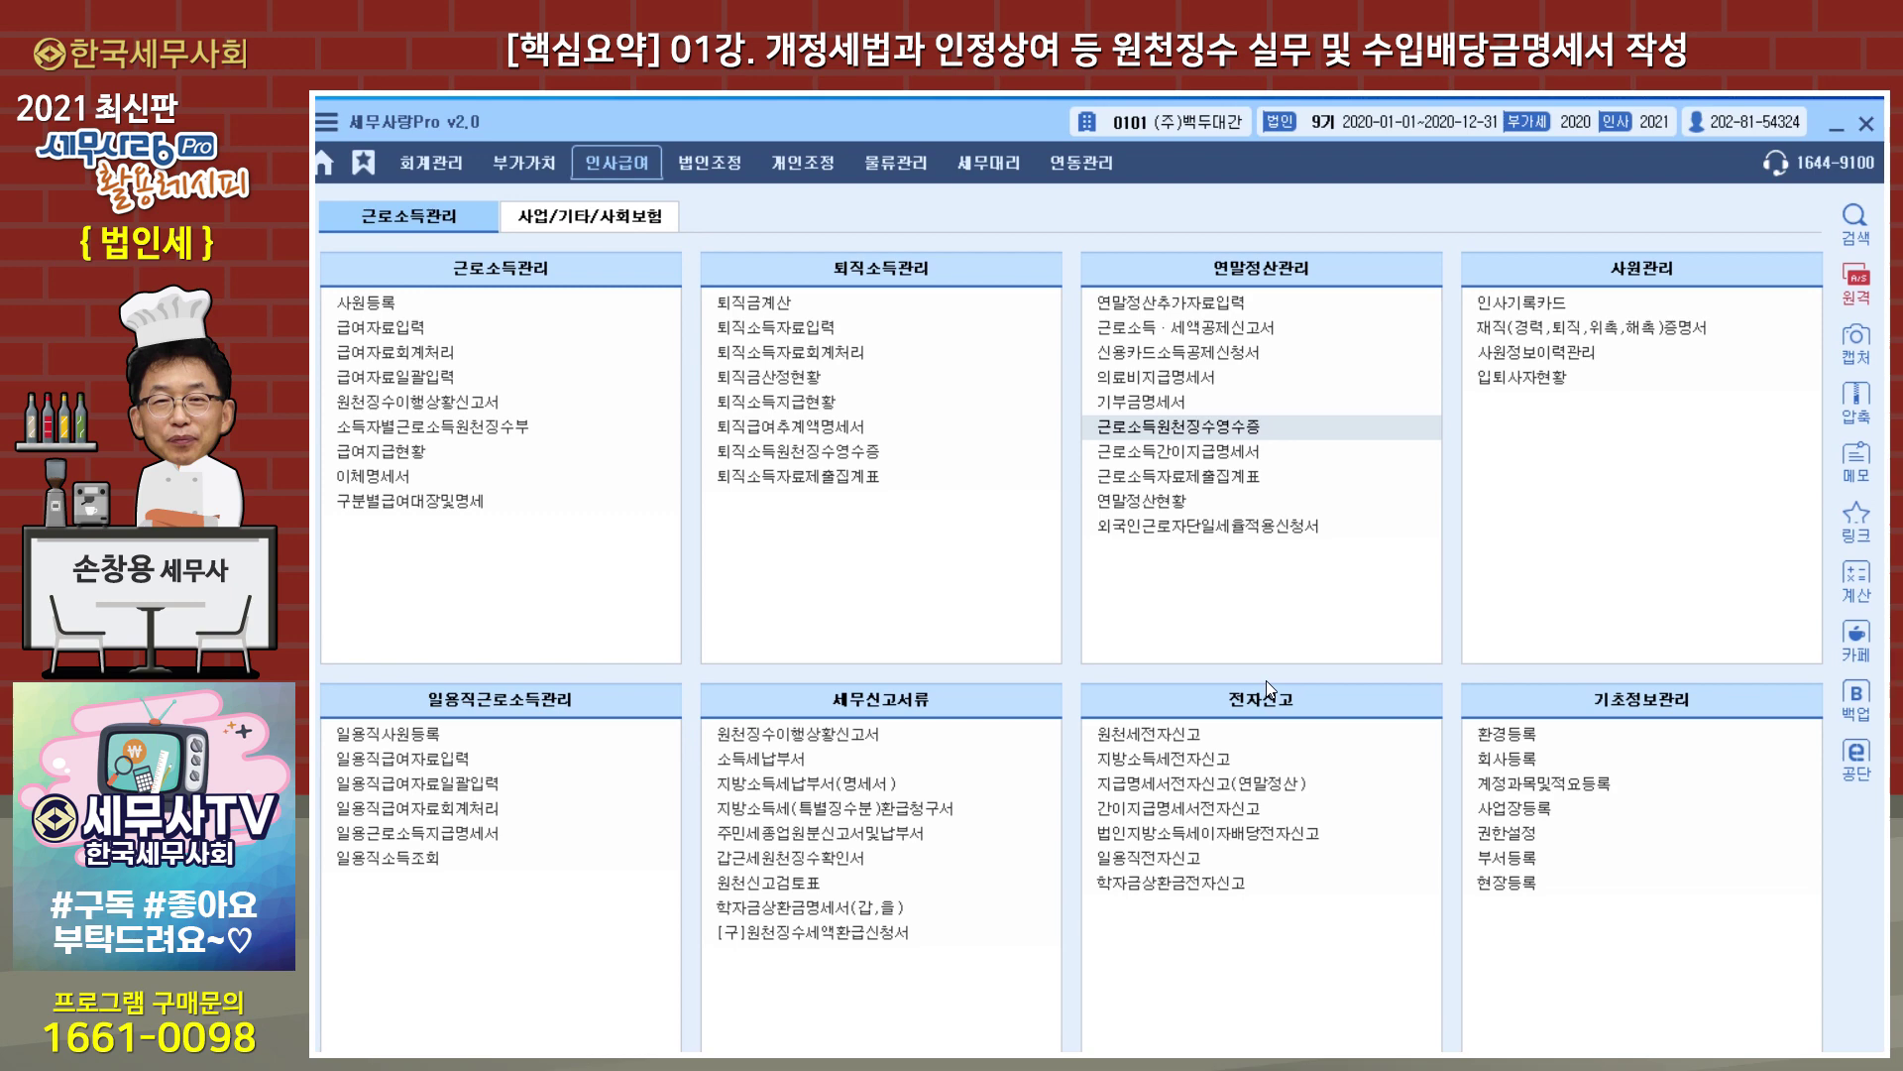
pyautogui.click(859, 742)
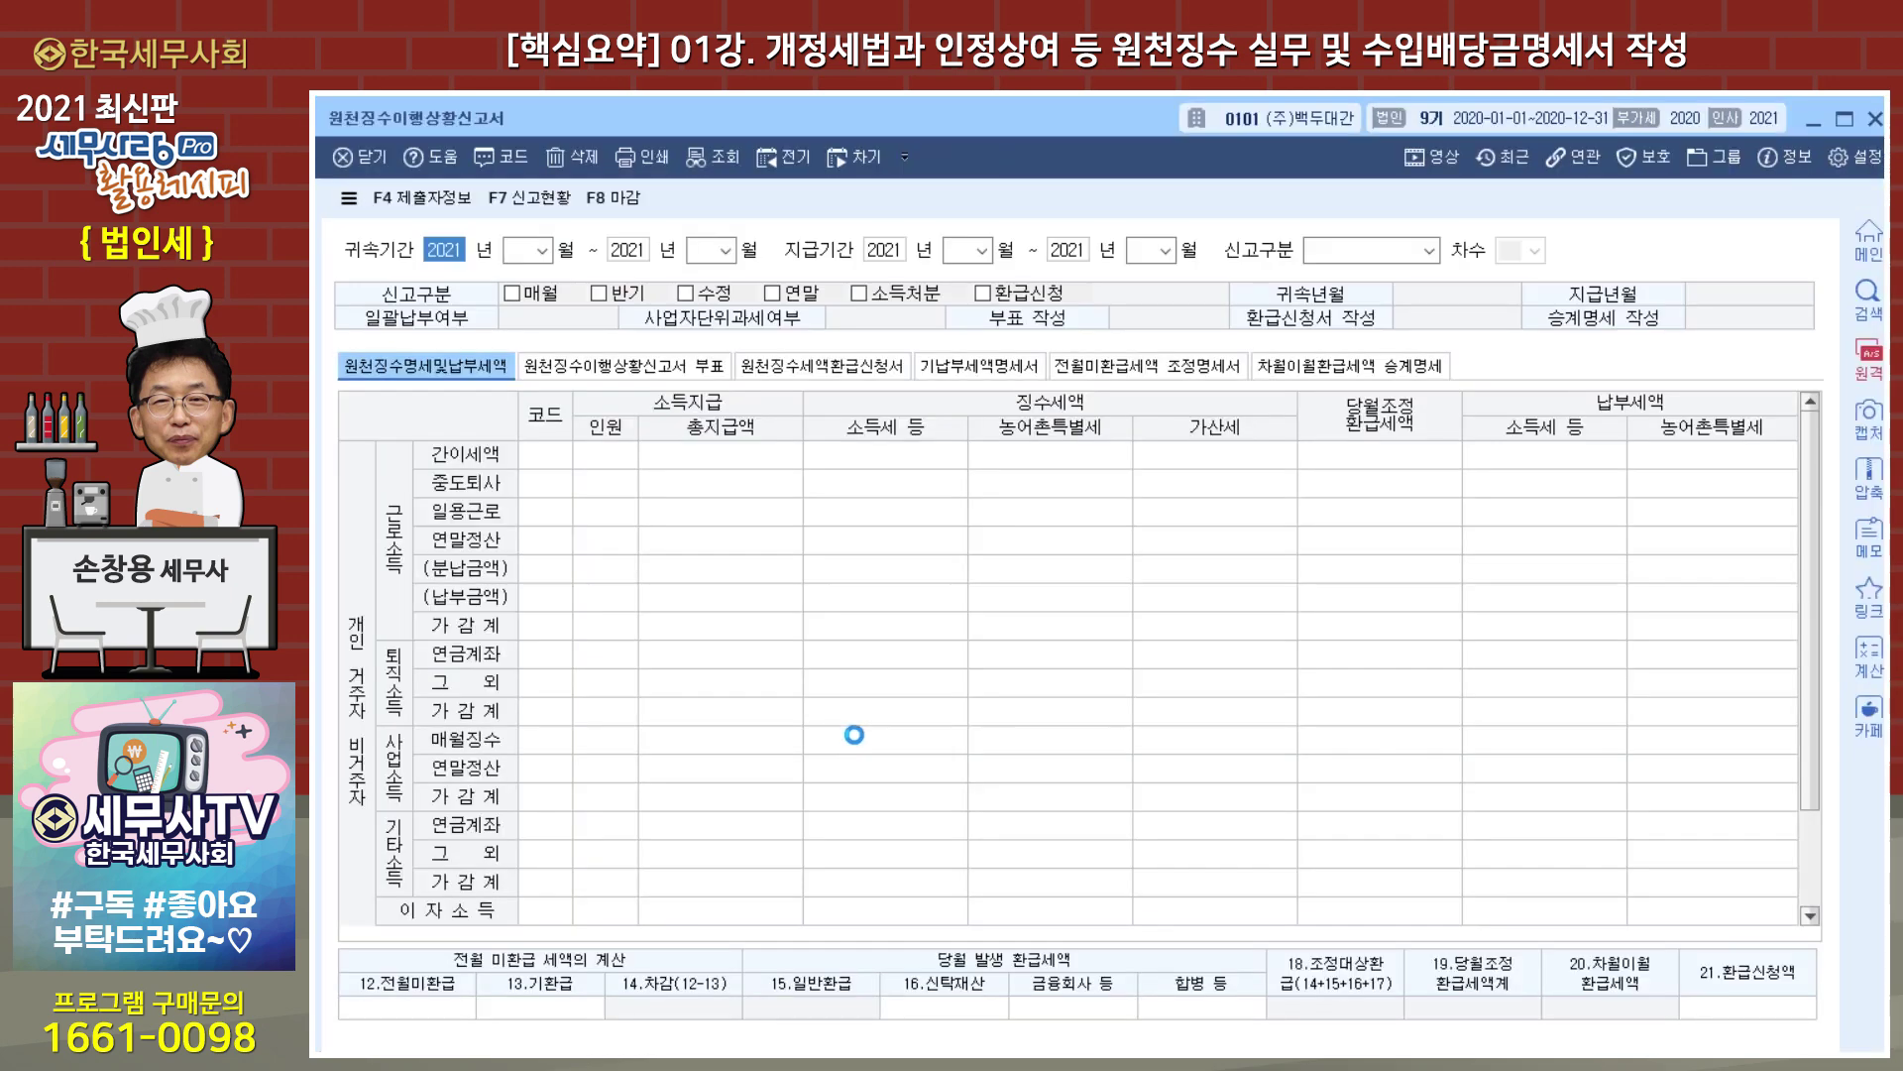
# Set 귀속기간 and 지급기간 to March 2021, load the saved 정기신고 report, and check the 간이세액 (A01) amounts.
pyautogui.press('Return')
pyautogui.write('03')
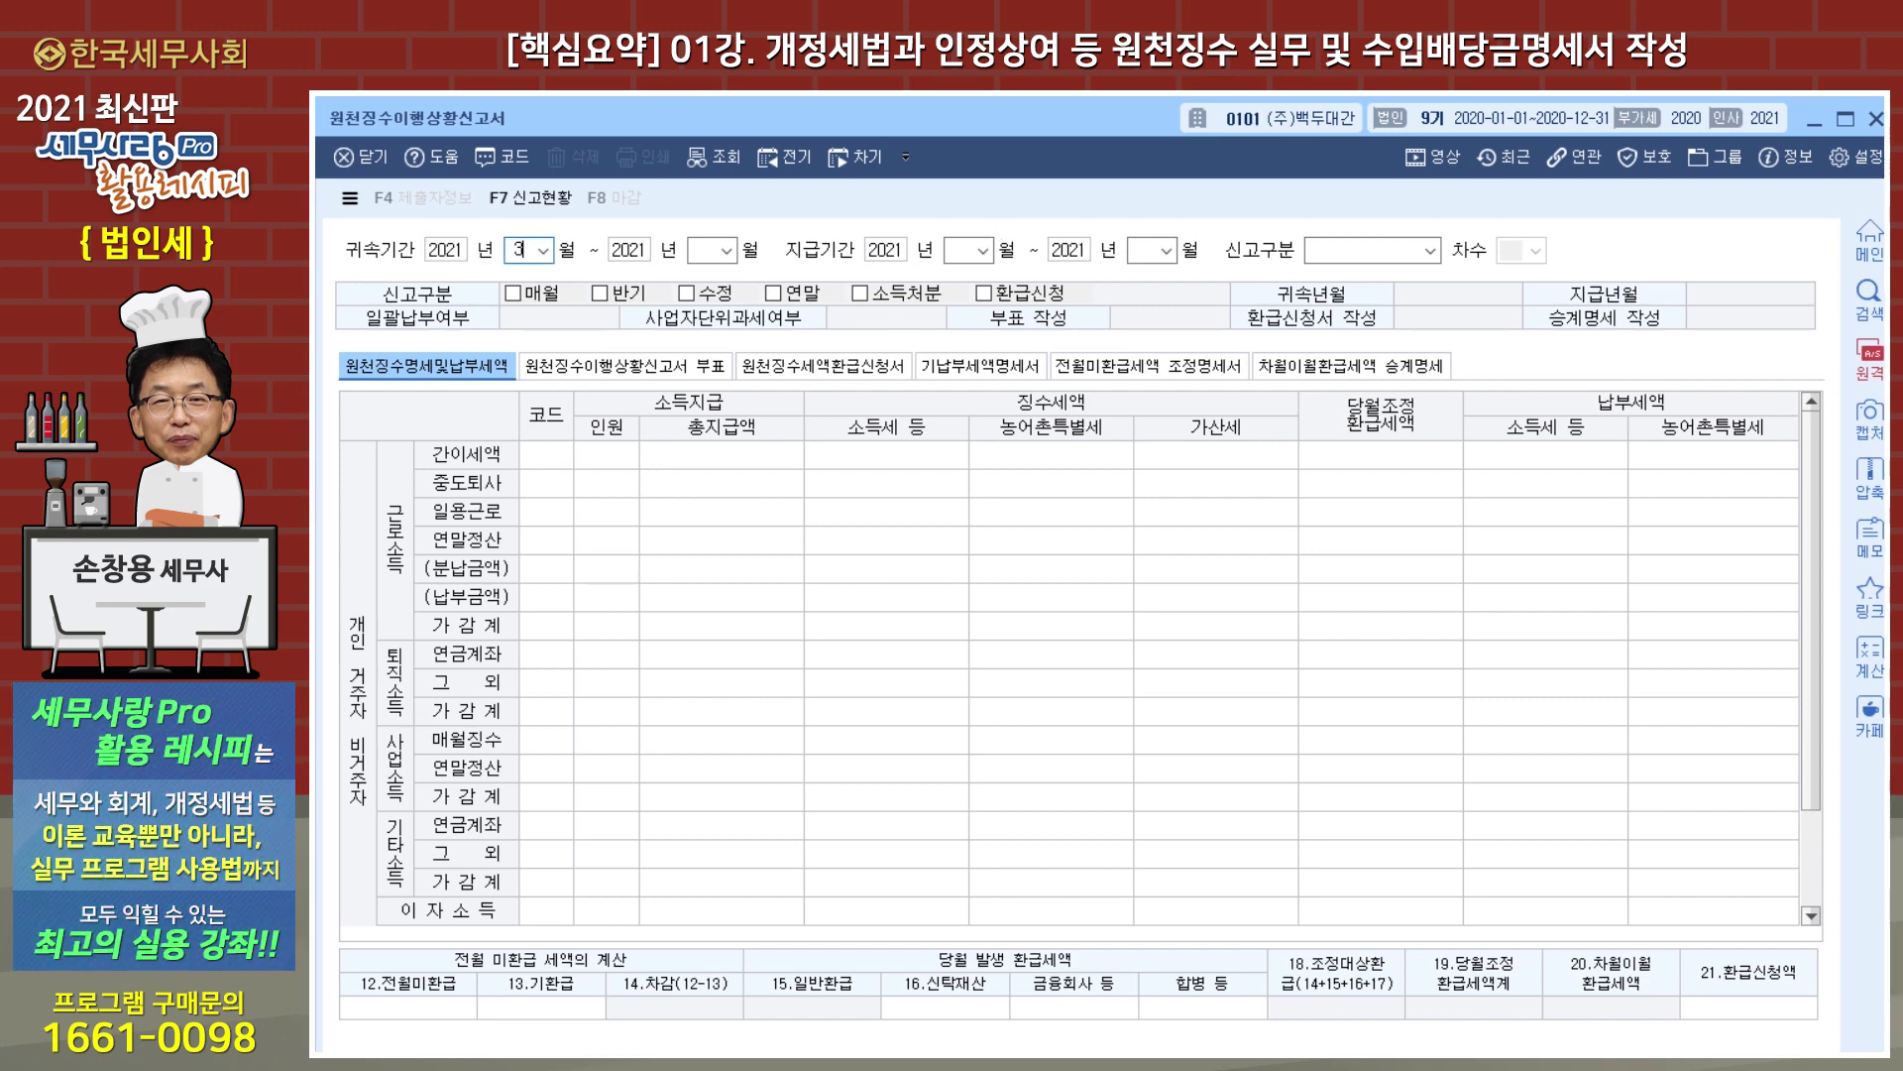
pyautogui.press('Return')
pyautogui.press('Return')
pyautogui.write('03')
pyautogui.press('Return')
pyautogui.press('Return')
pyautogui.write('03')
pyautogui.press('Return')
pyautogui.press('Return')
pyautogui.write('03')
pyautogui.press('Return')
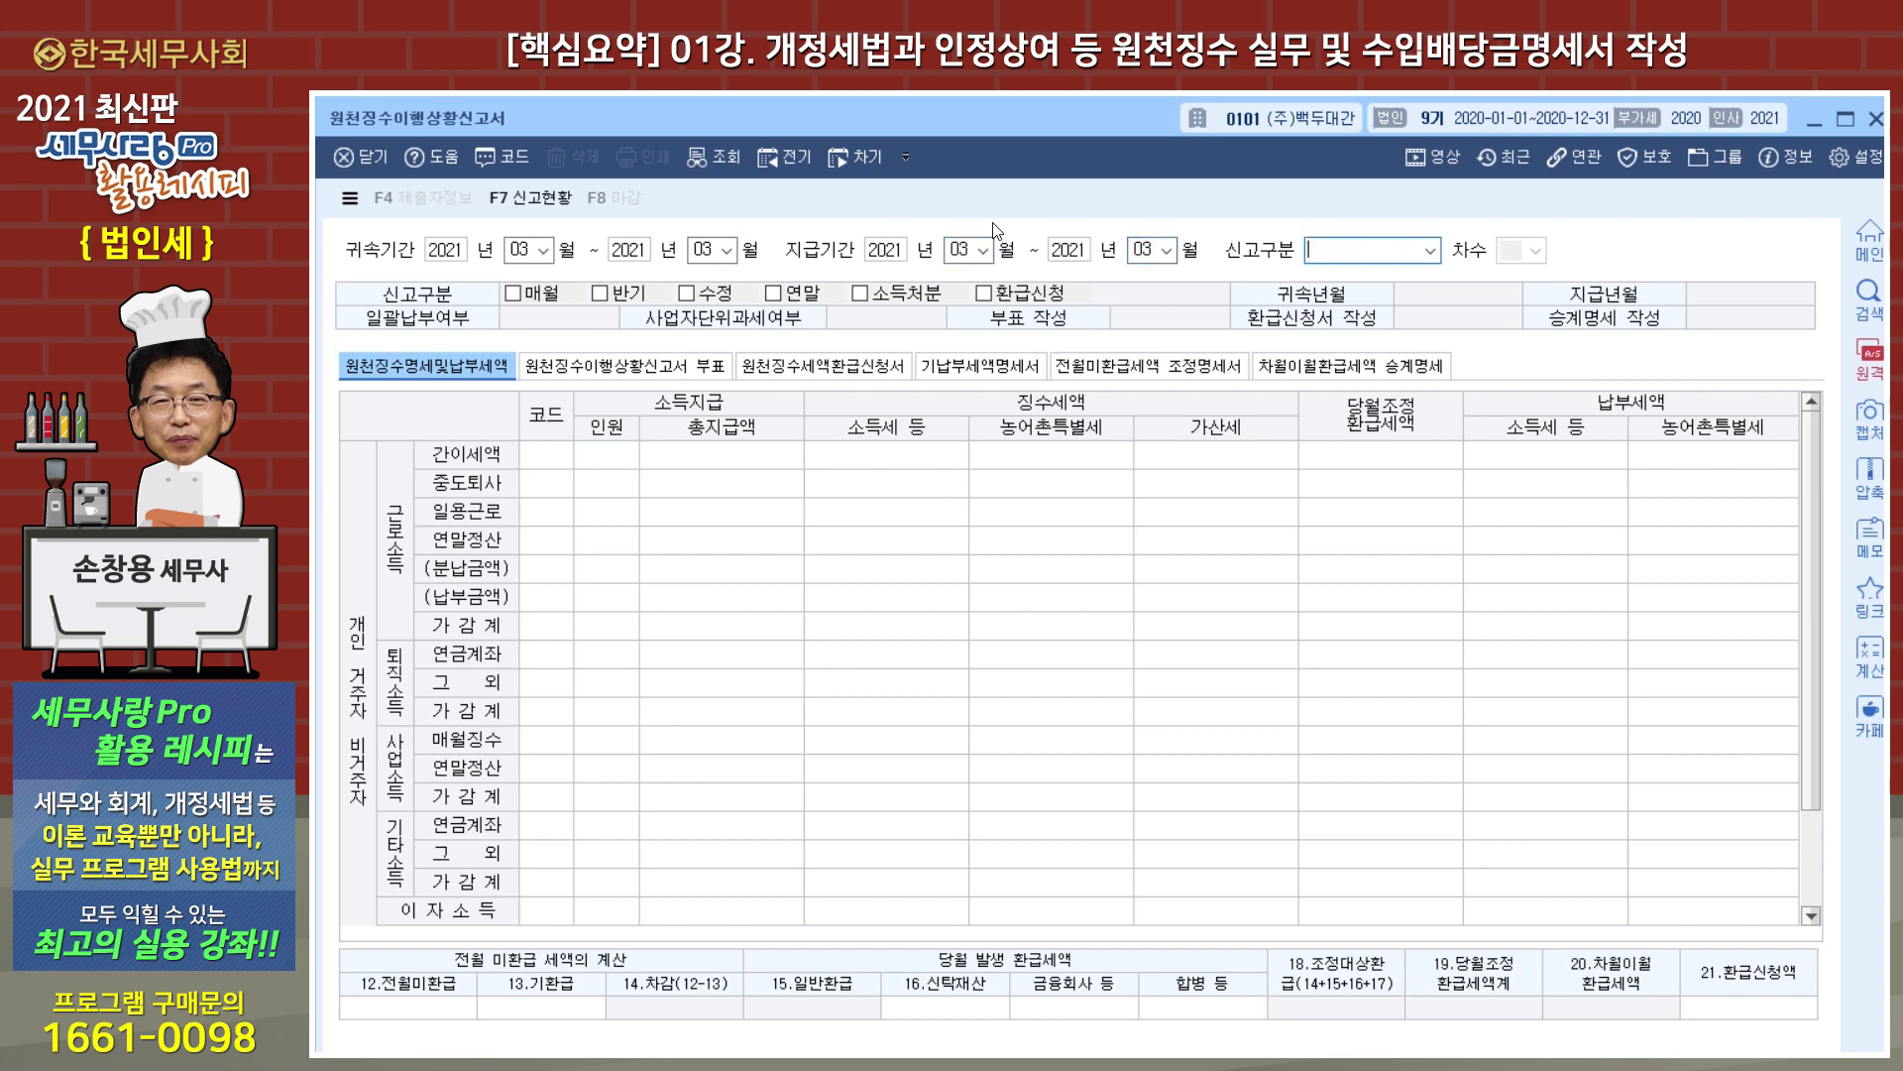
pyautogui.press('Return')
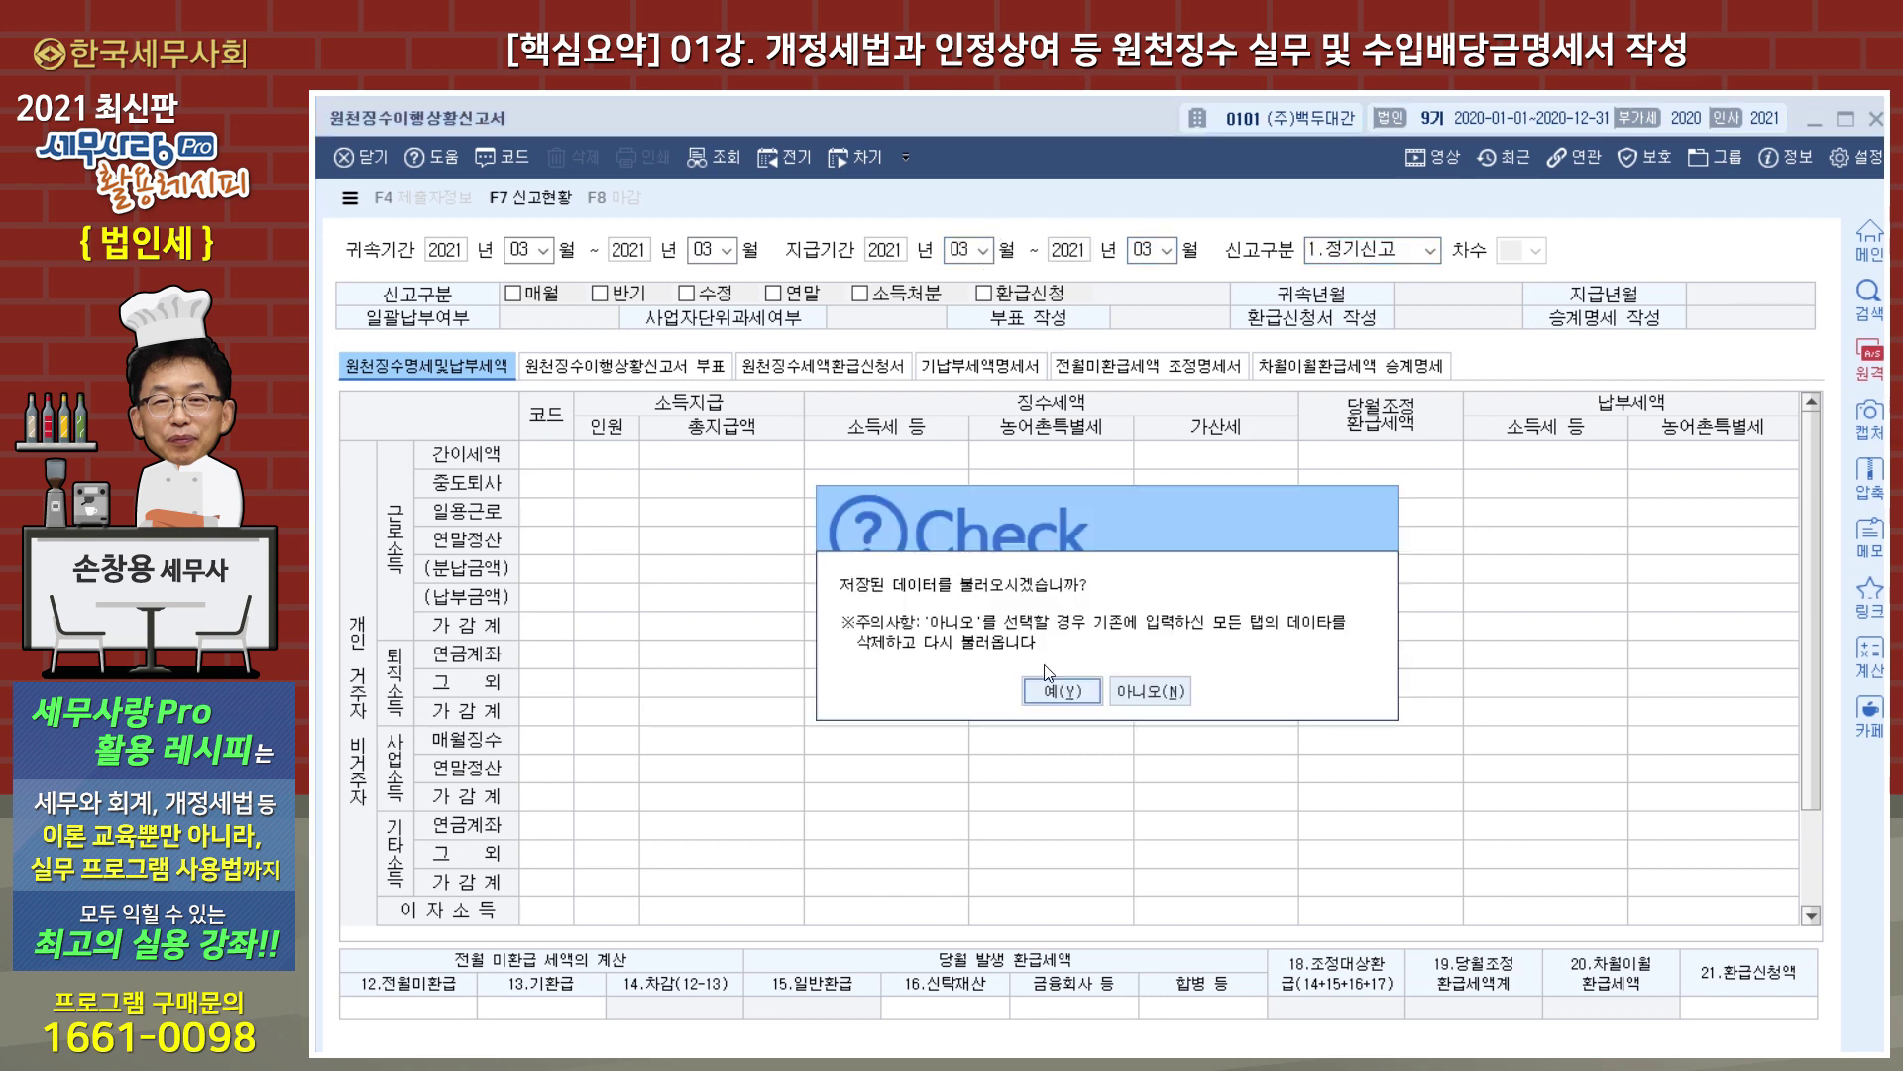
pyautogui.click(1065, 691)
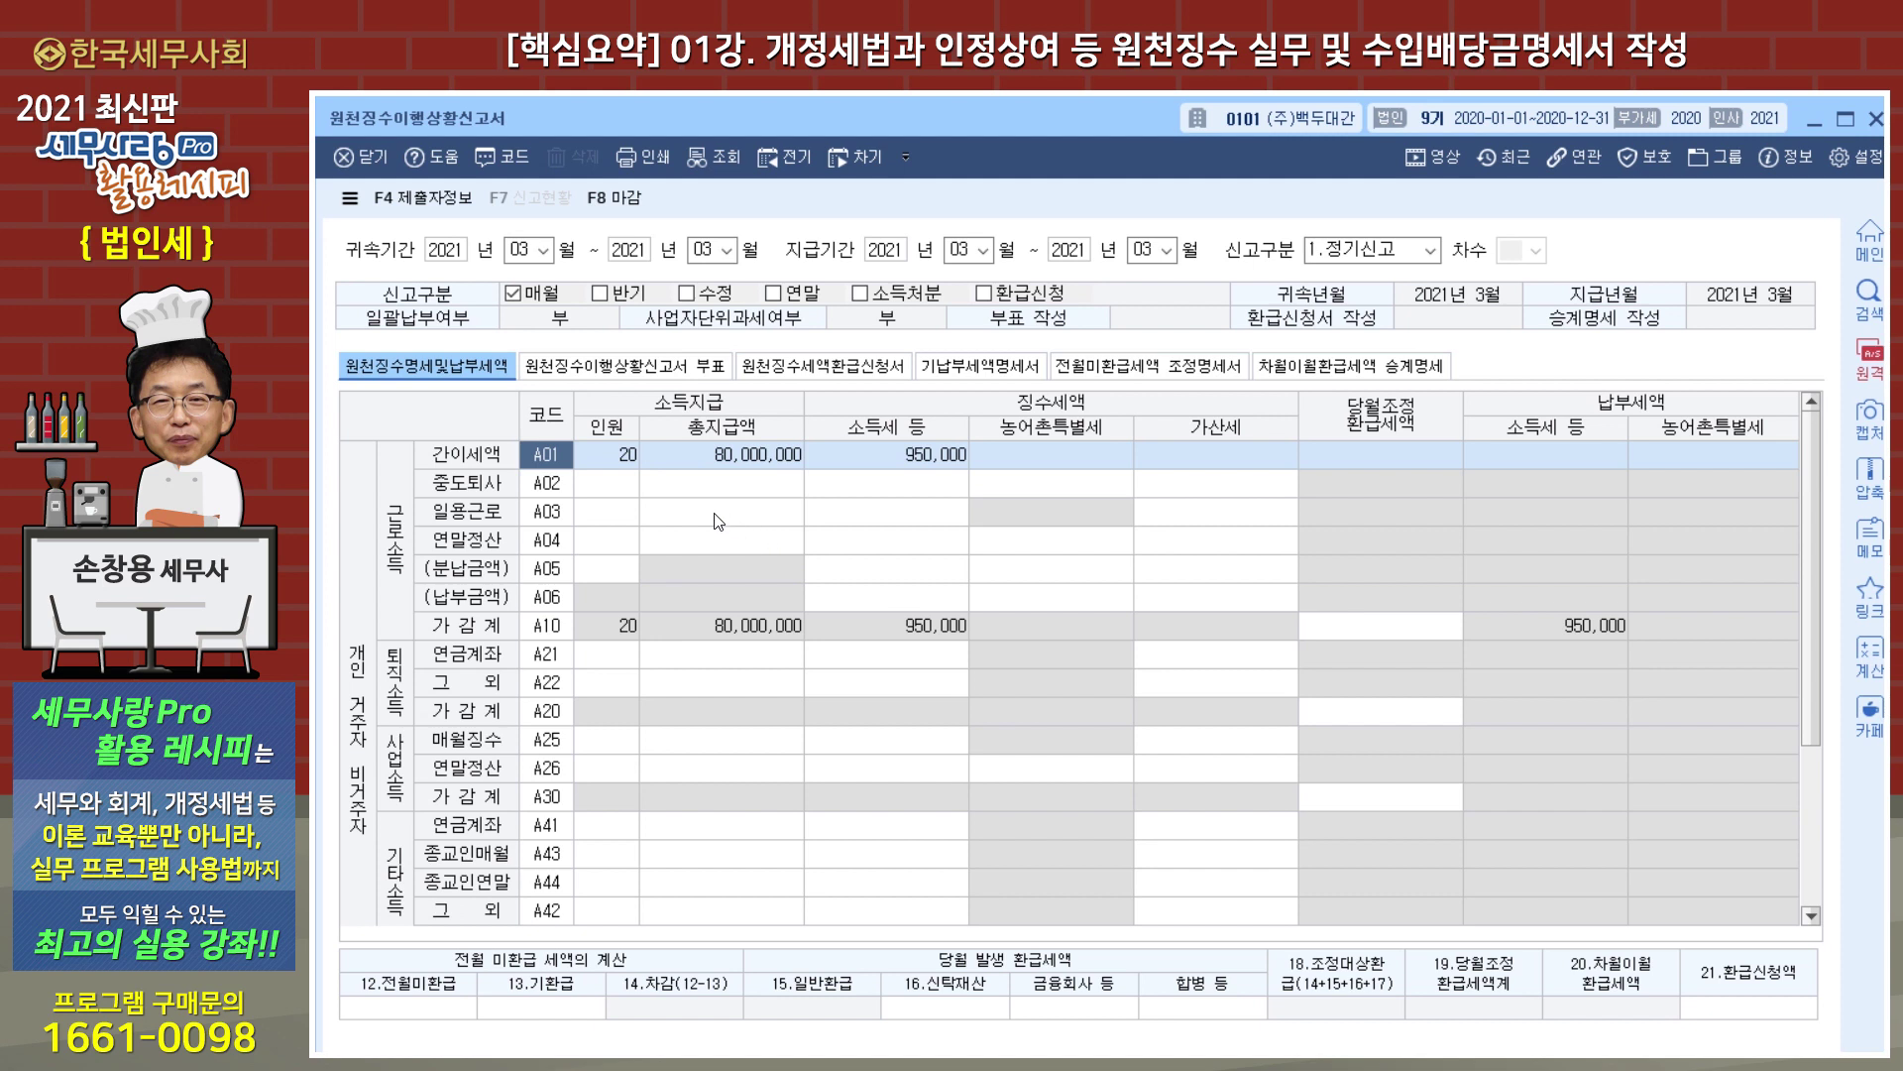
pyautogui.click(799, 458)
pyautogui.click(932, 464)
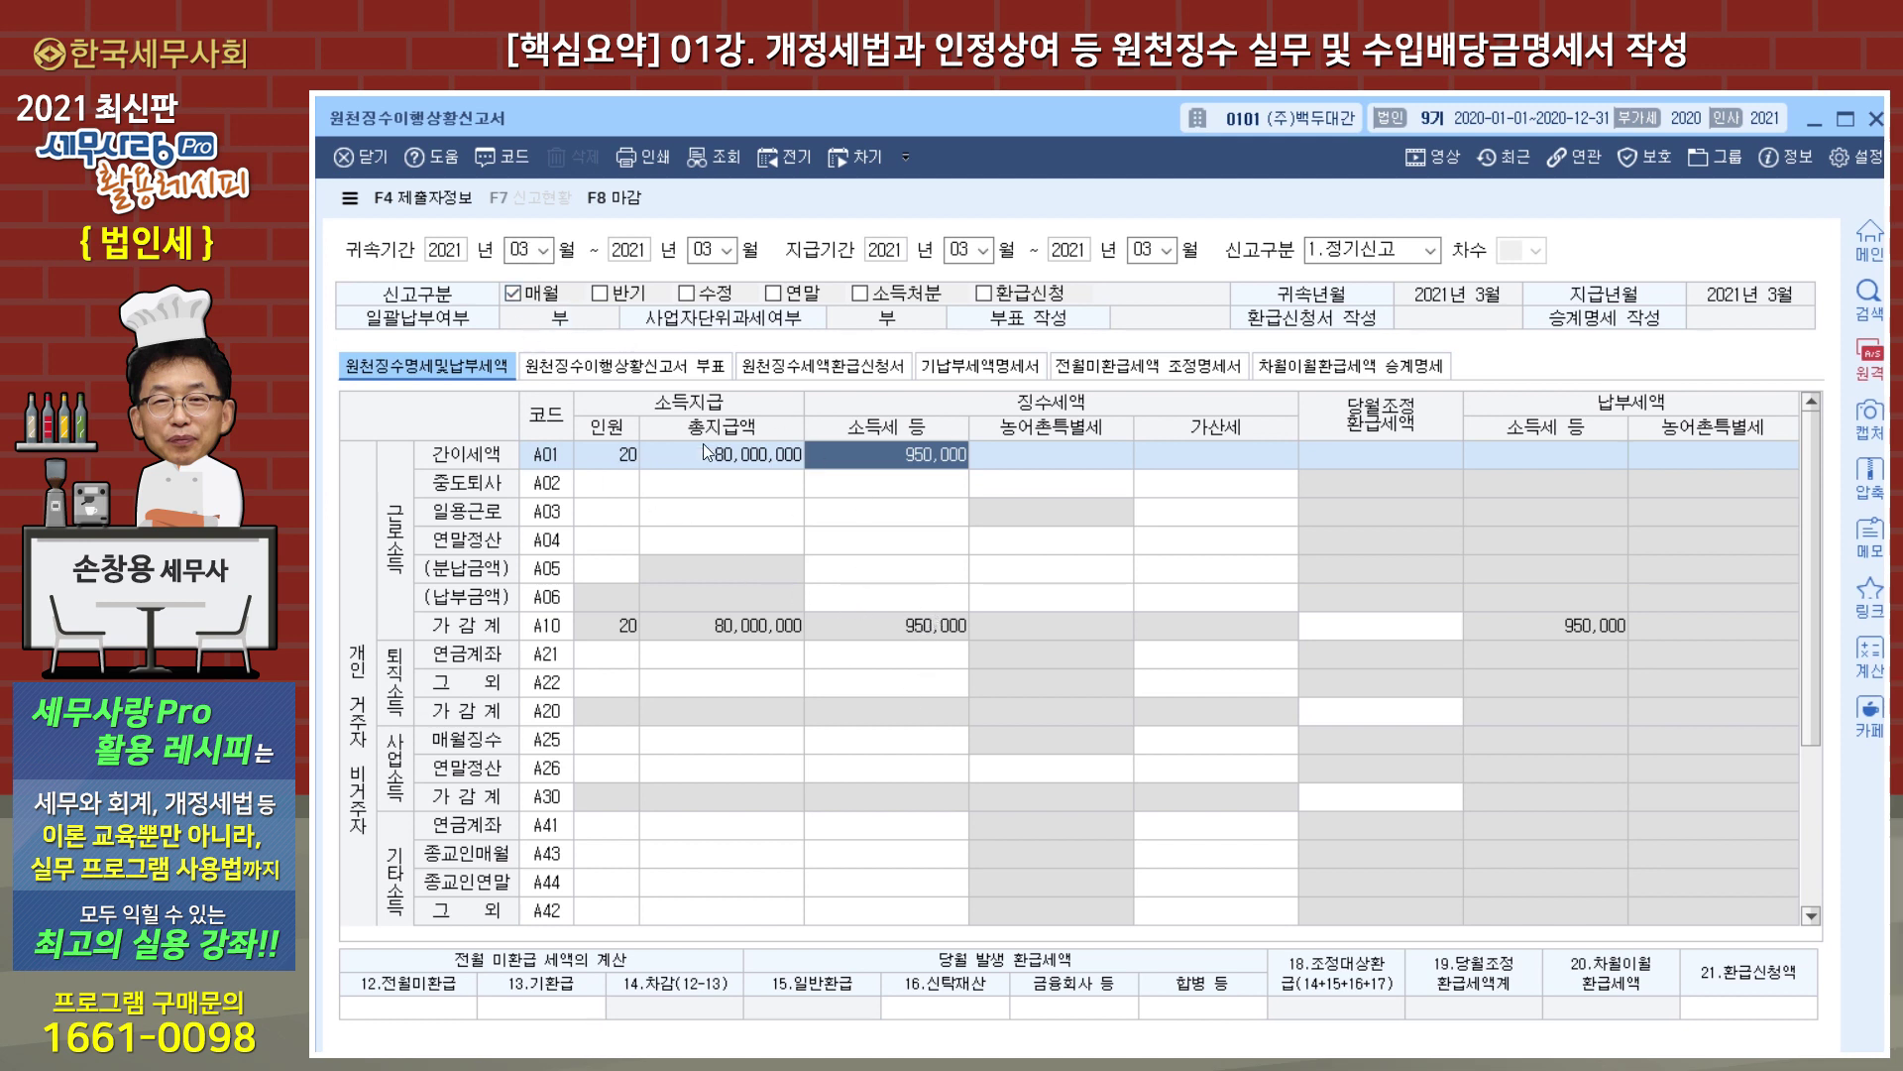
# Set the 귀속기간 to February 2021, keep the 지급기간 at March 2021, and load the saved 정기신고 report.
pyautogui.click(531, 251)
pyautogui.click(528, 253)
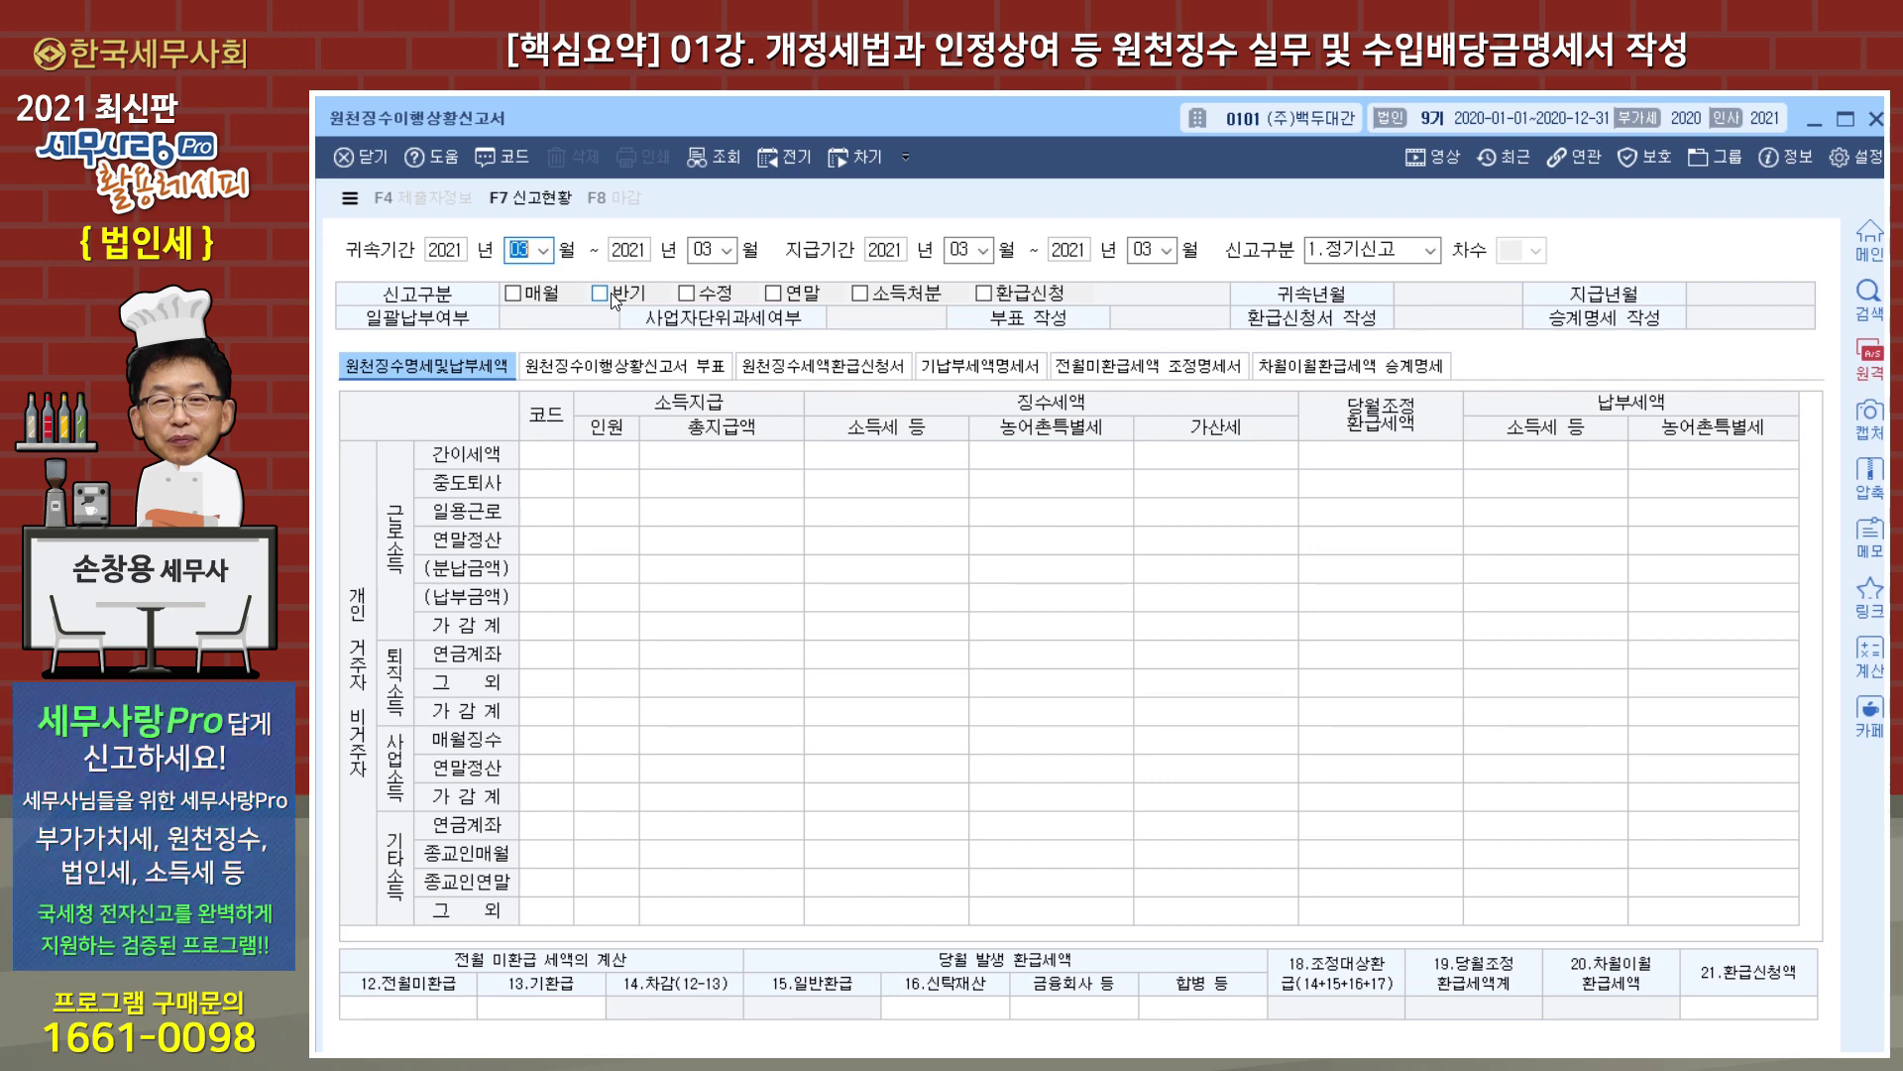
pyautogui.write('02')
pyautogui.press('Return')
pyautogui.write('02')
pyautogui.press('Return')
pyautogui.press('Return')
pyautogui.press('Return')
pyautogui.press('Return')
pyautogui.press('Return')
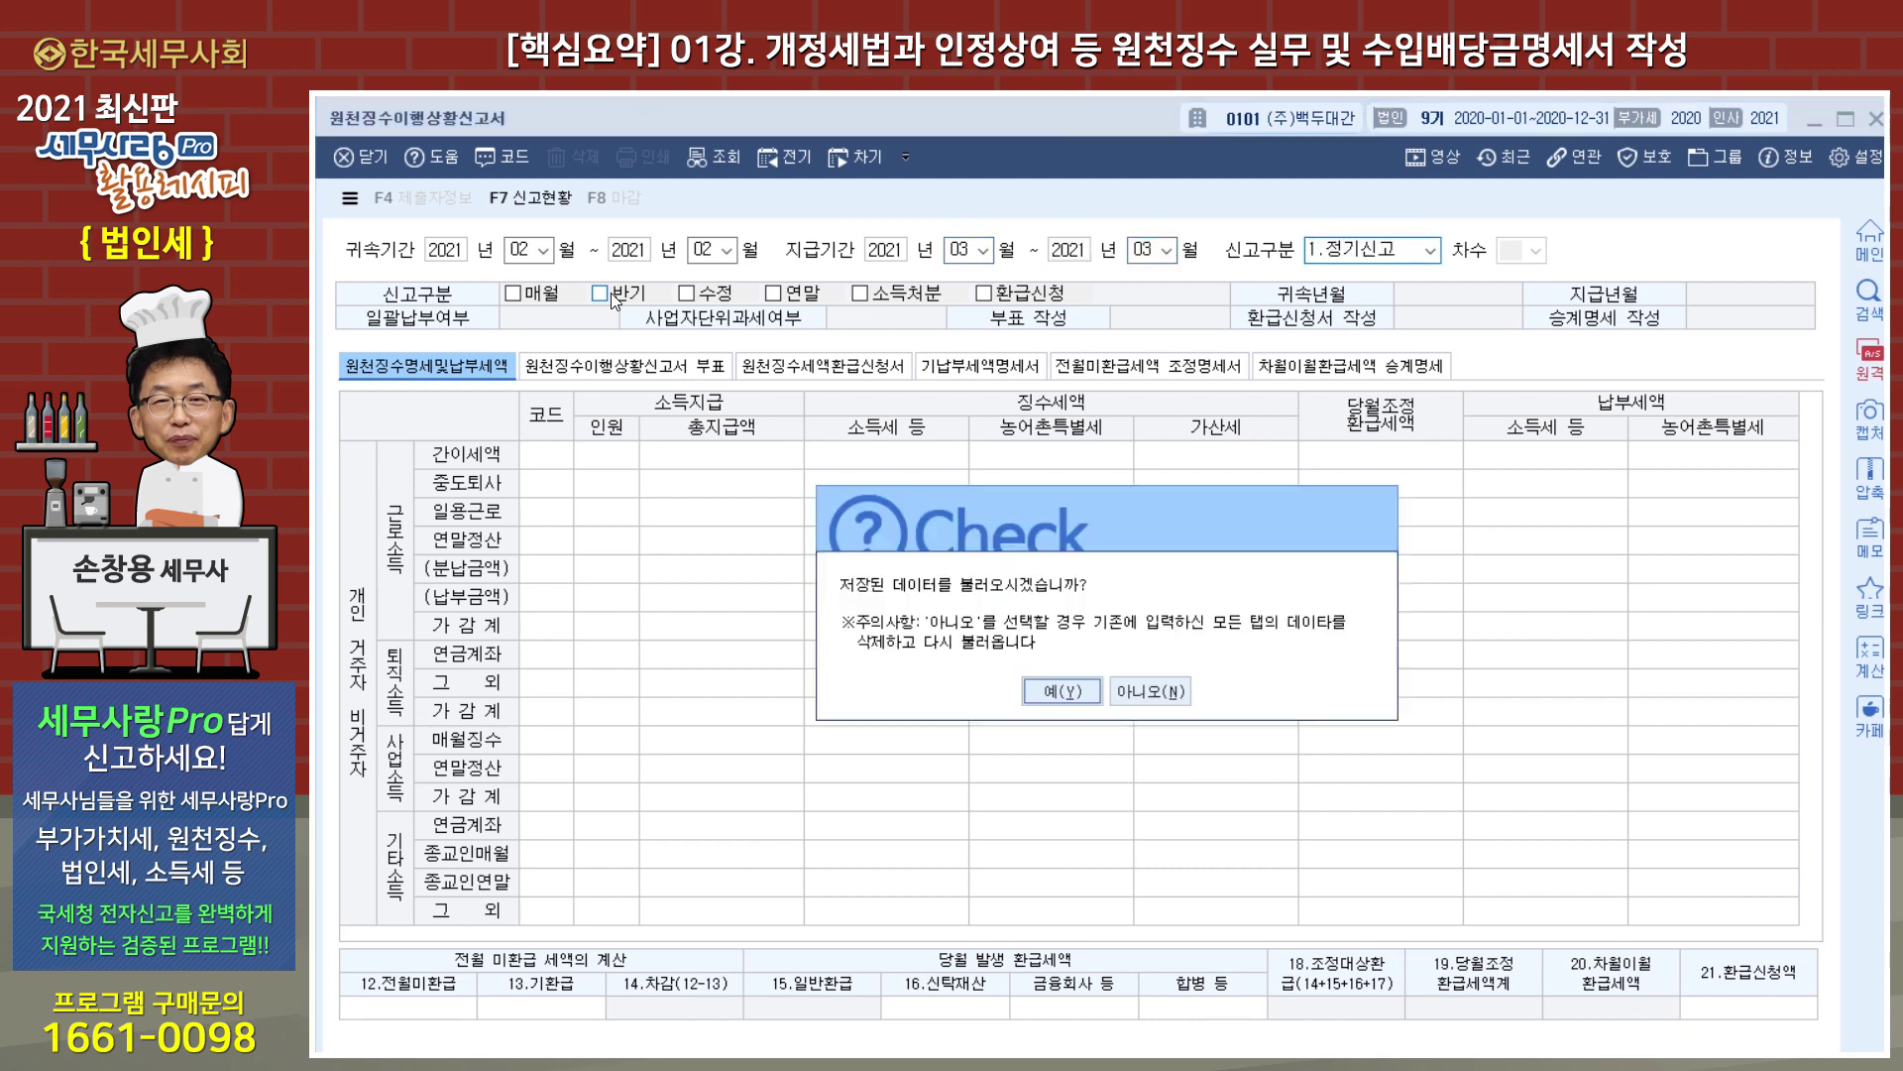
pyautogui.press('Return')
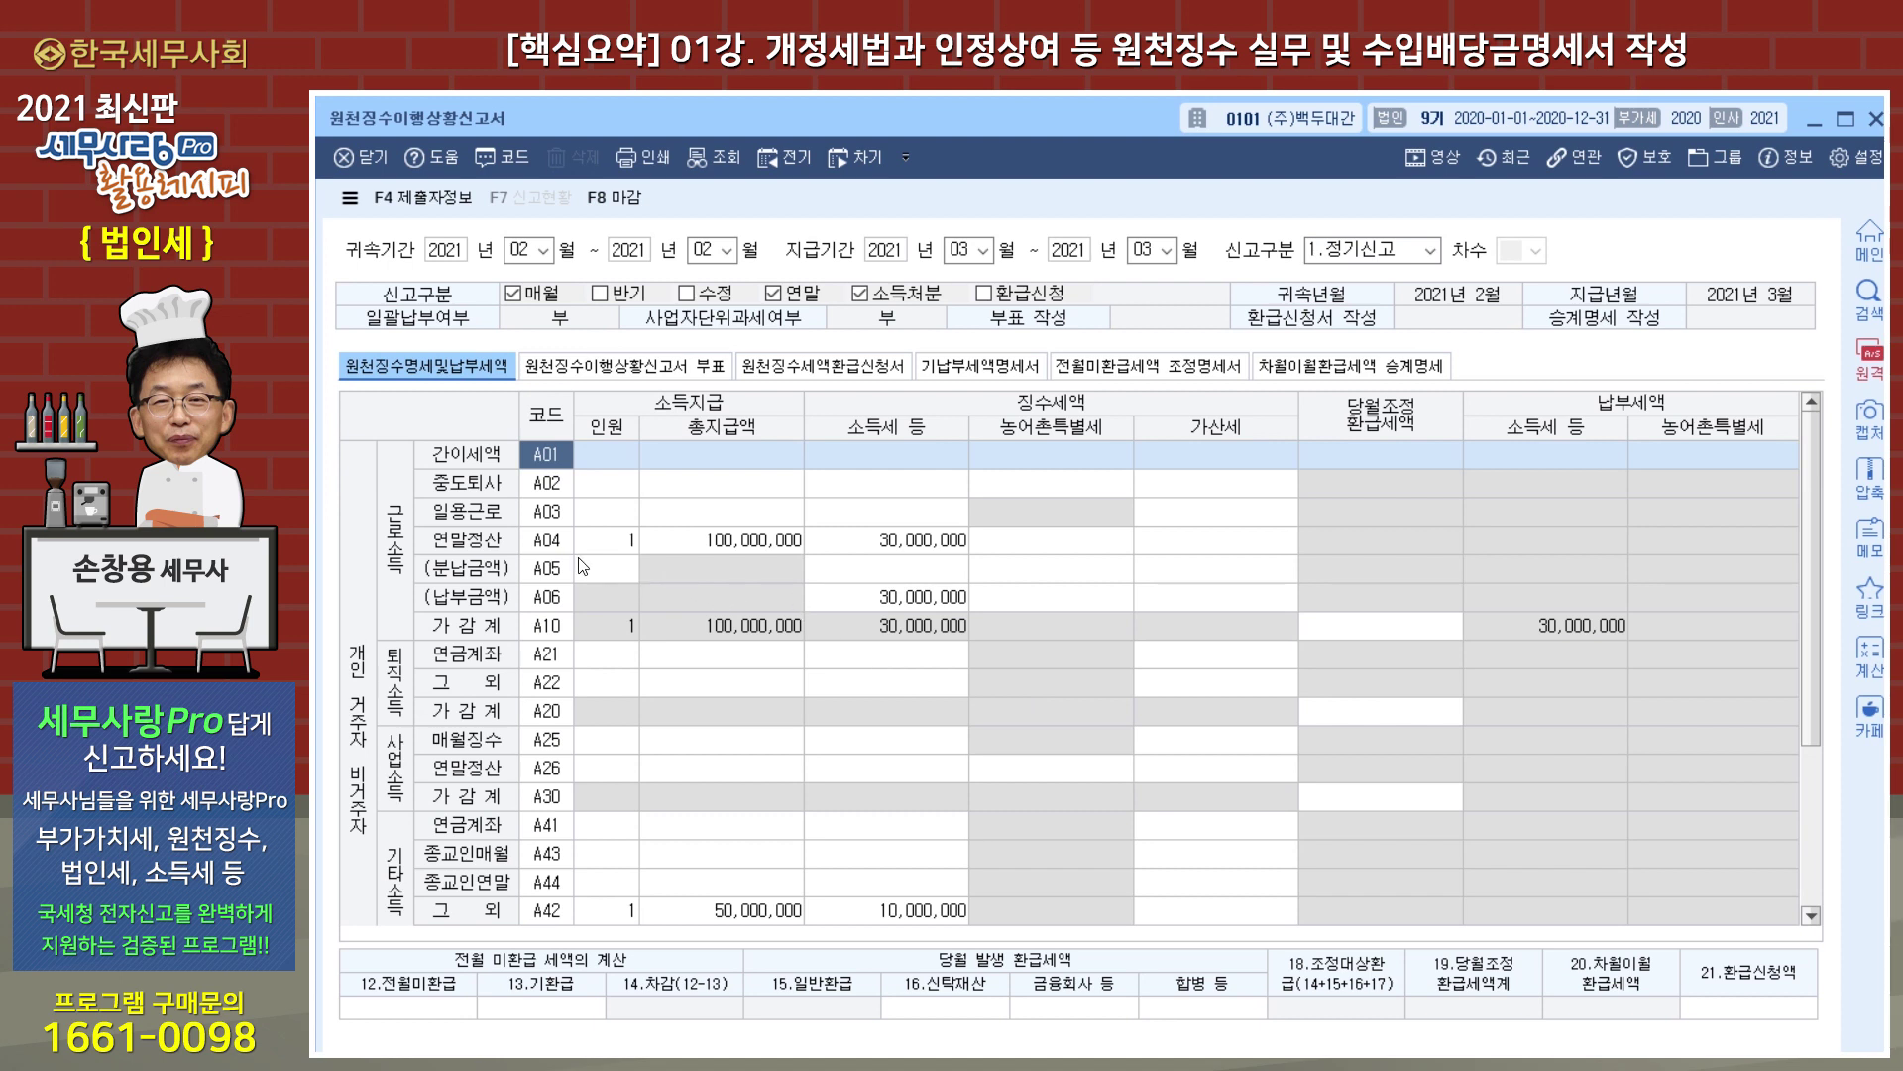
# Select the 연말정산 (A04) headcount and finalize (마감) the report for 귀속 February 2021.
pyautogui.click(616, 544)
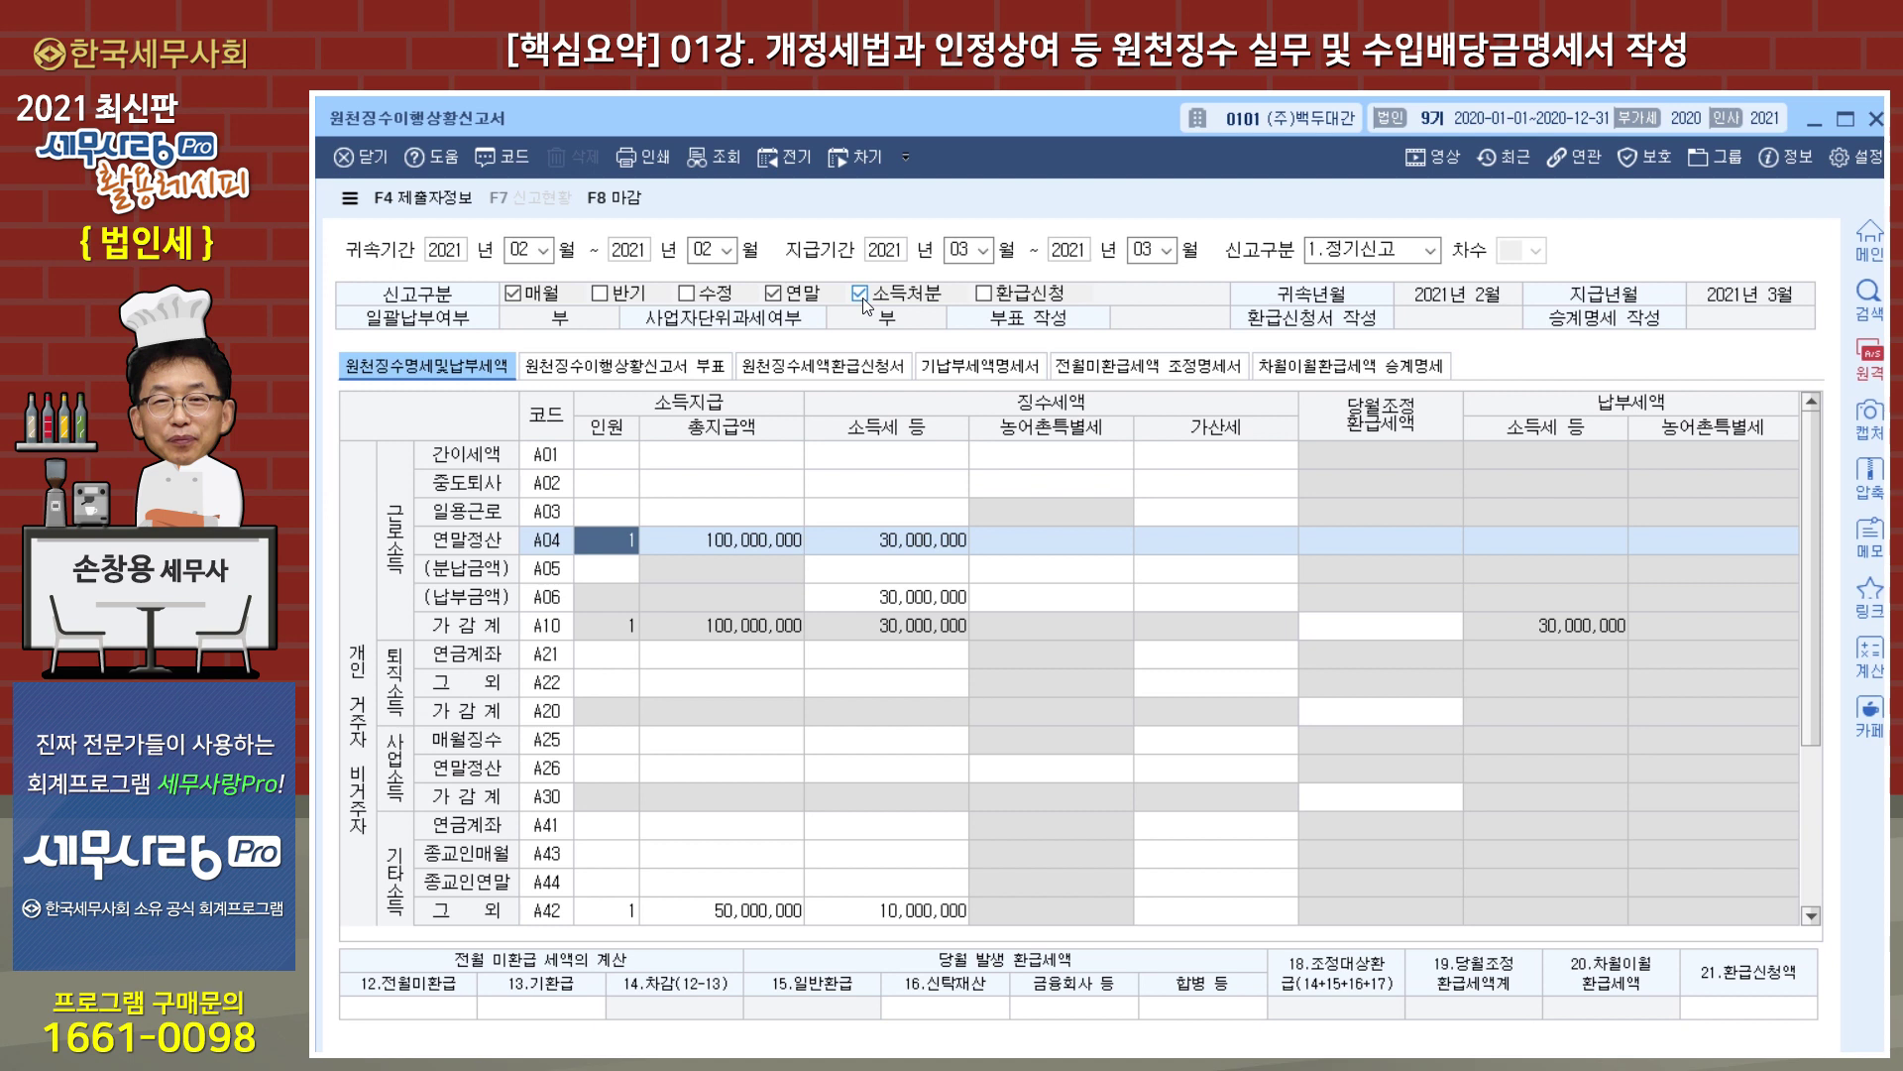
pyautogui.click(634, 198)
pyautogui.click(904, 678)
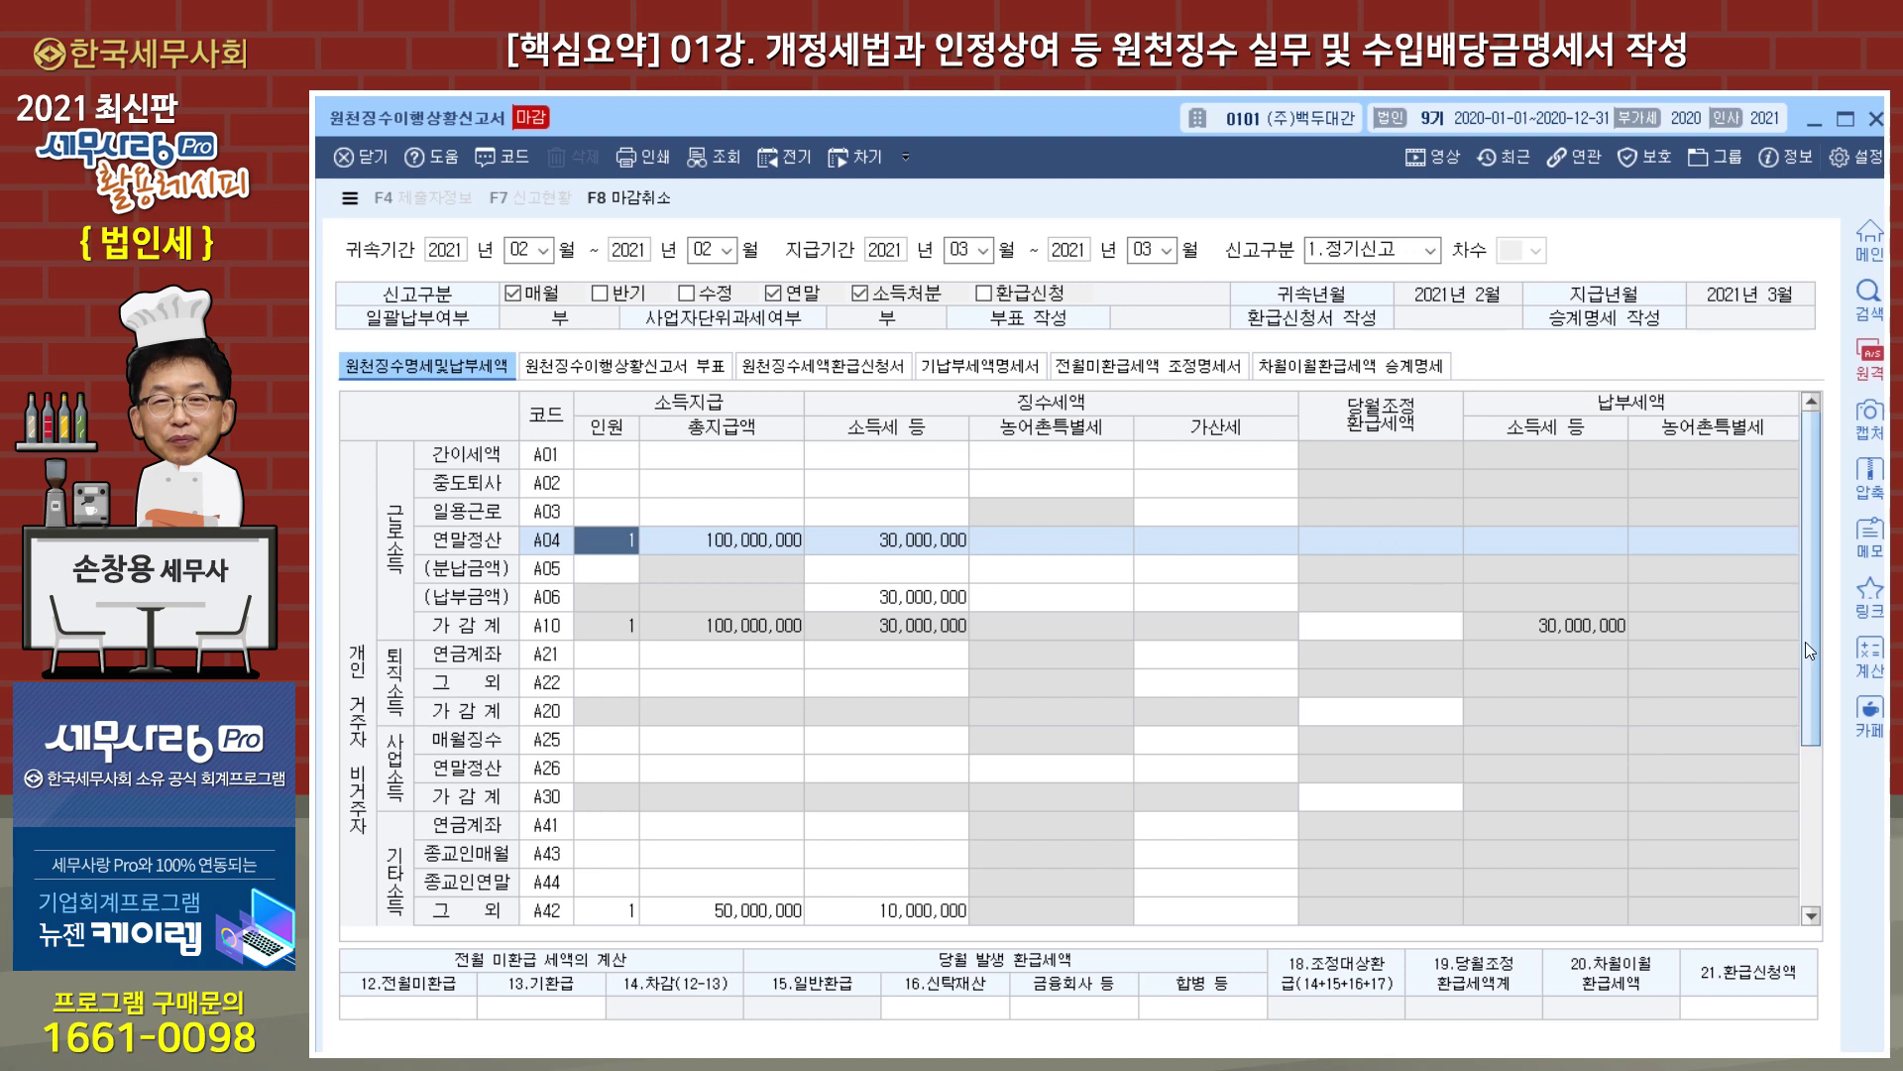
# Set both 귀속기간 years to 2018, keeping the month at 02.
pyautogui.click(529, 253)
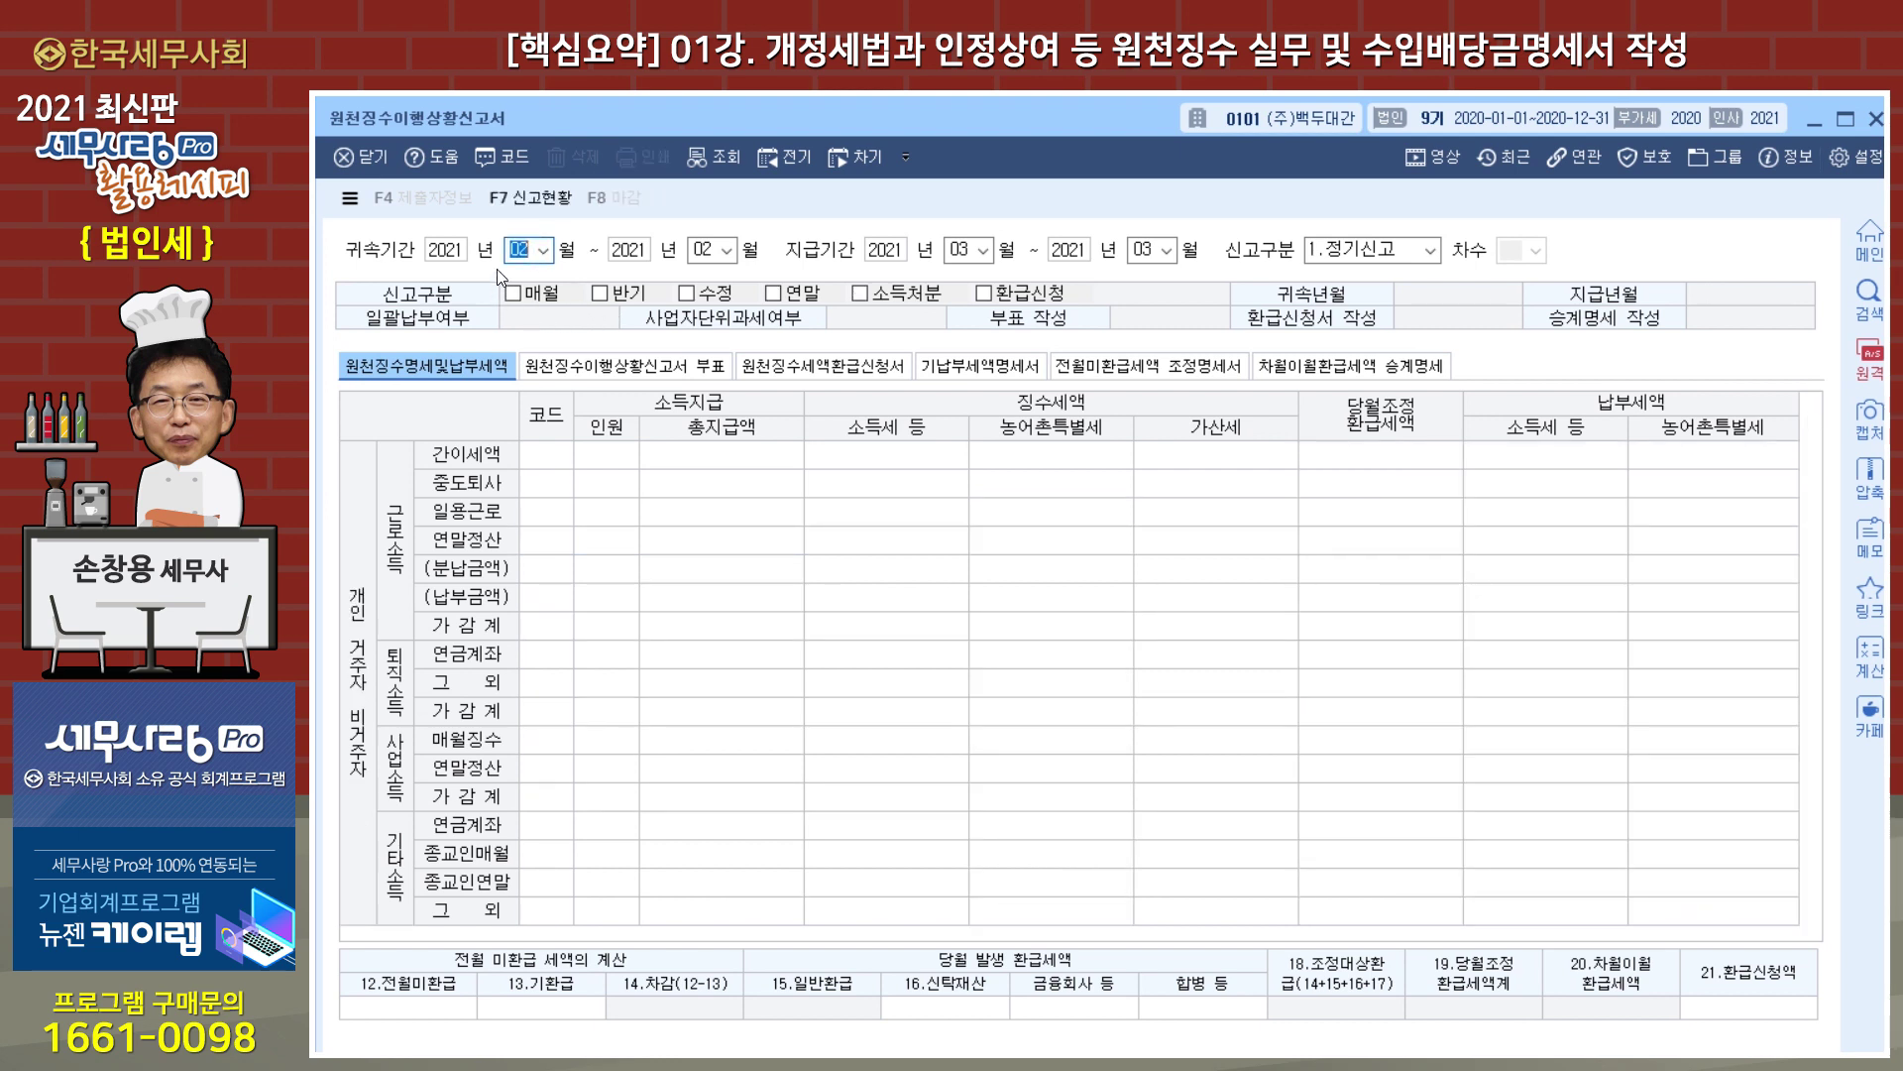
pyautogui.click(459, 255)
pyautogui.write('2017')
pyautogui.click(454, 256)
pyautogui.write('2018')
pyautogui.press('Return')
pyautogui.write('2018')
pyautogui.press('Return')
pyautogui.press('Return')
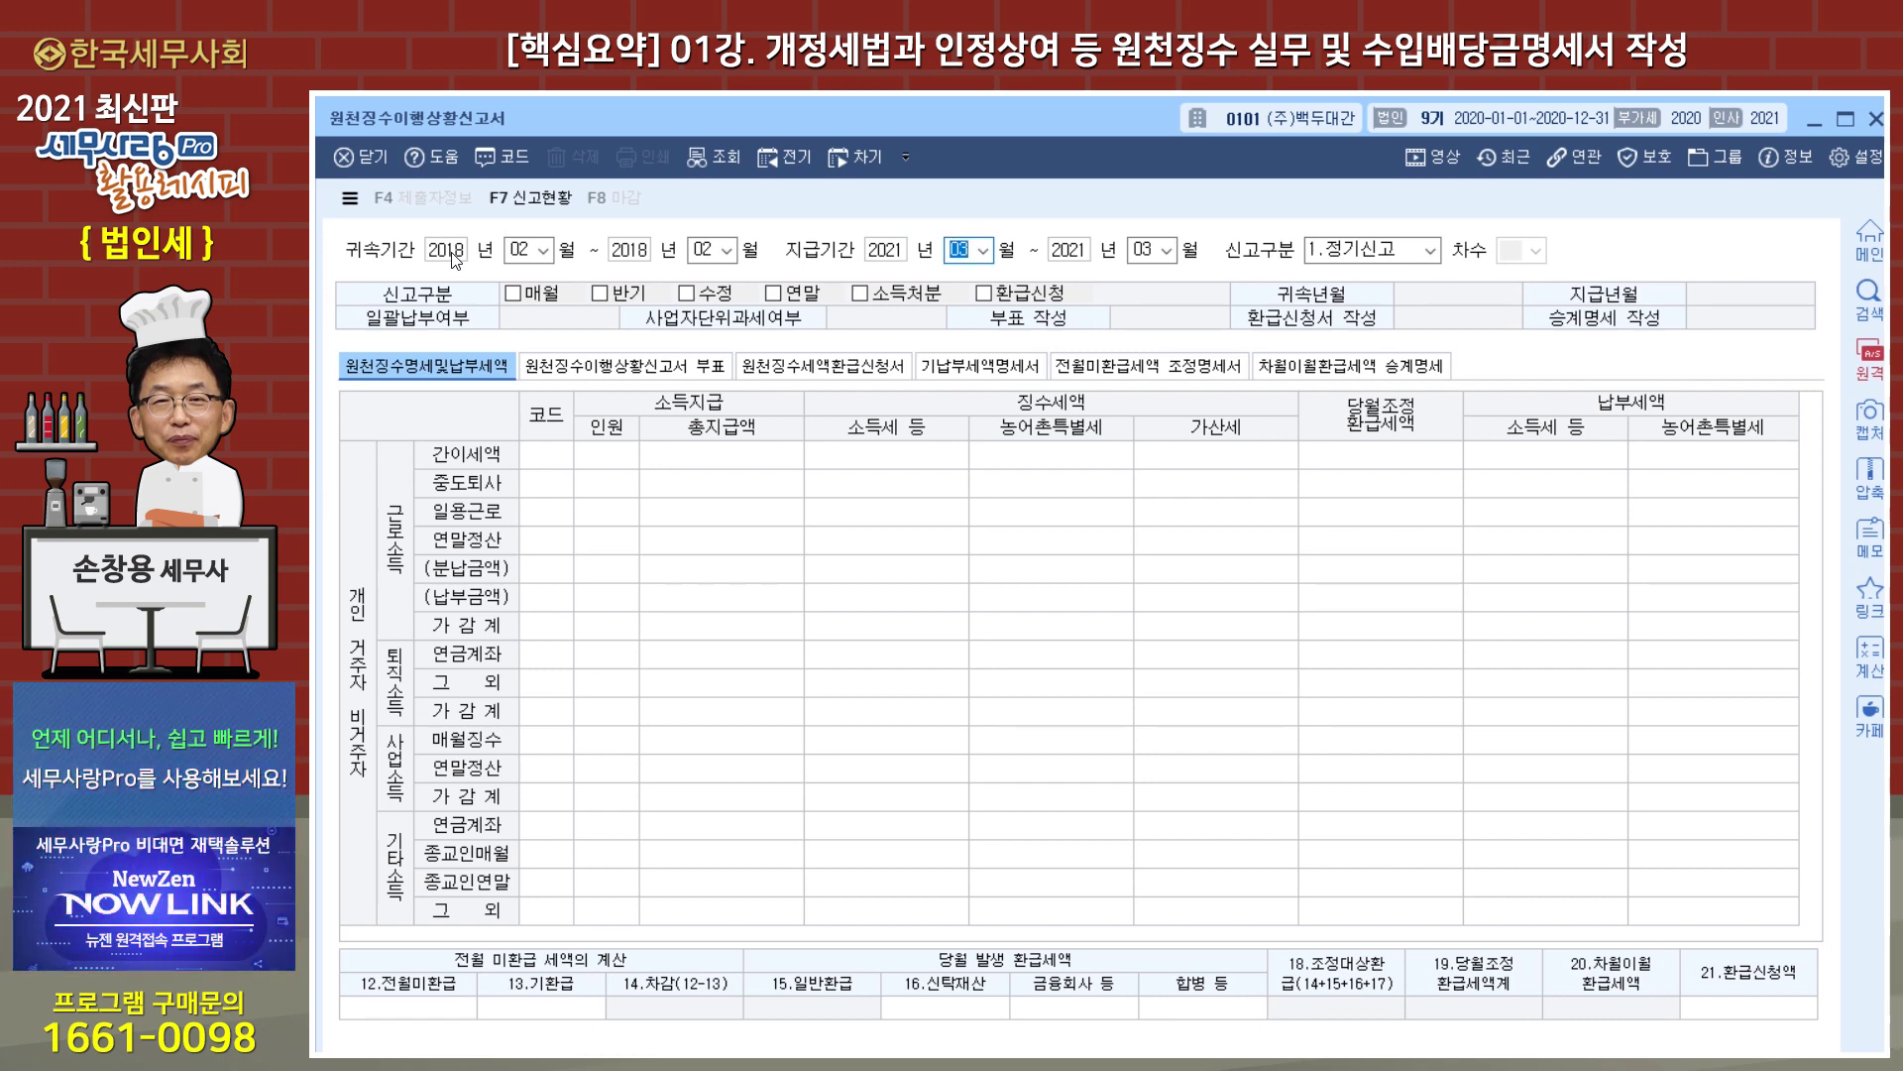
# Set both 지급기간 months to 11 in 2021 and load the 정기신고 report.
pyautogui.write('11')
pyautogui.press('Return')
pyautogui.press('Return')
pyautogui.write('11')
pyautogui.press('Return')
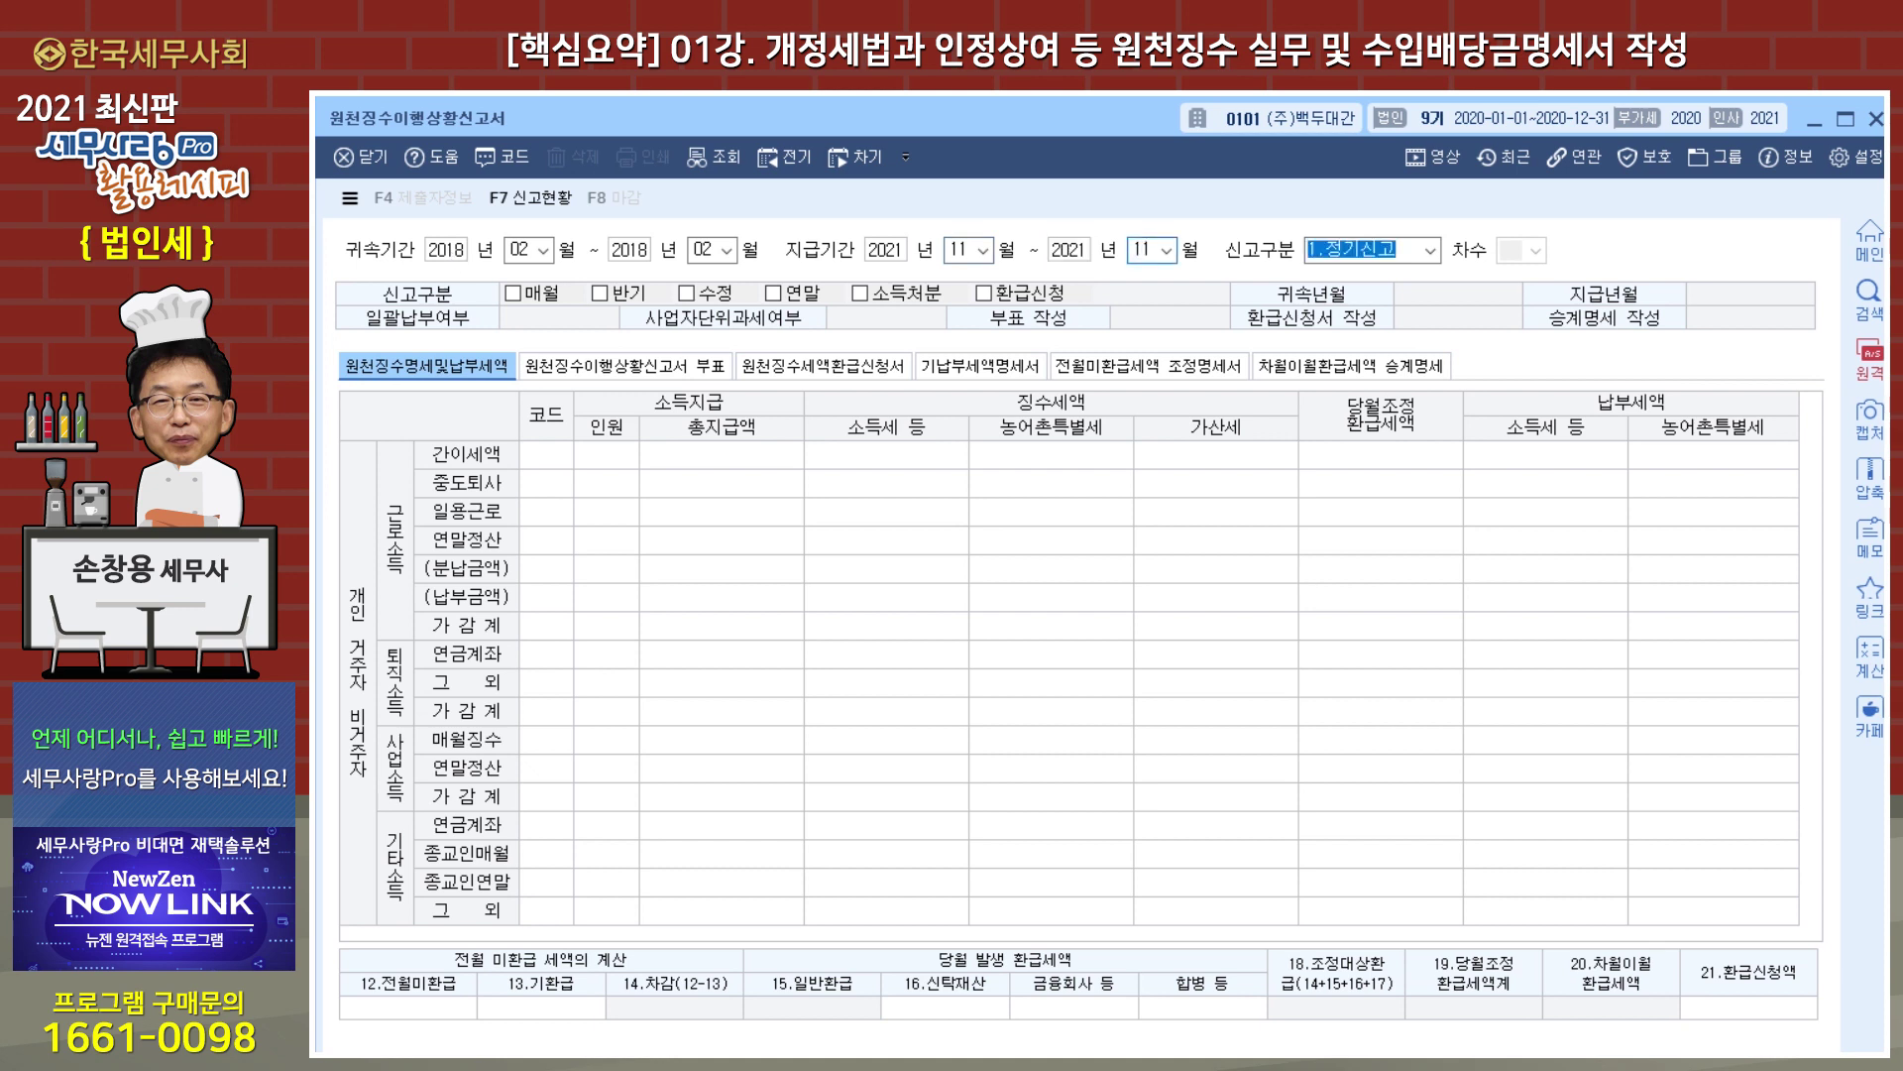
pyautogui.press('Return')
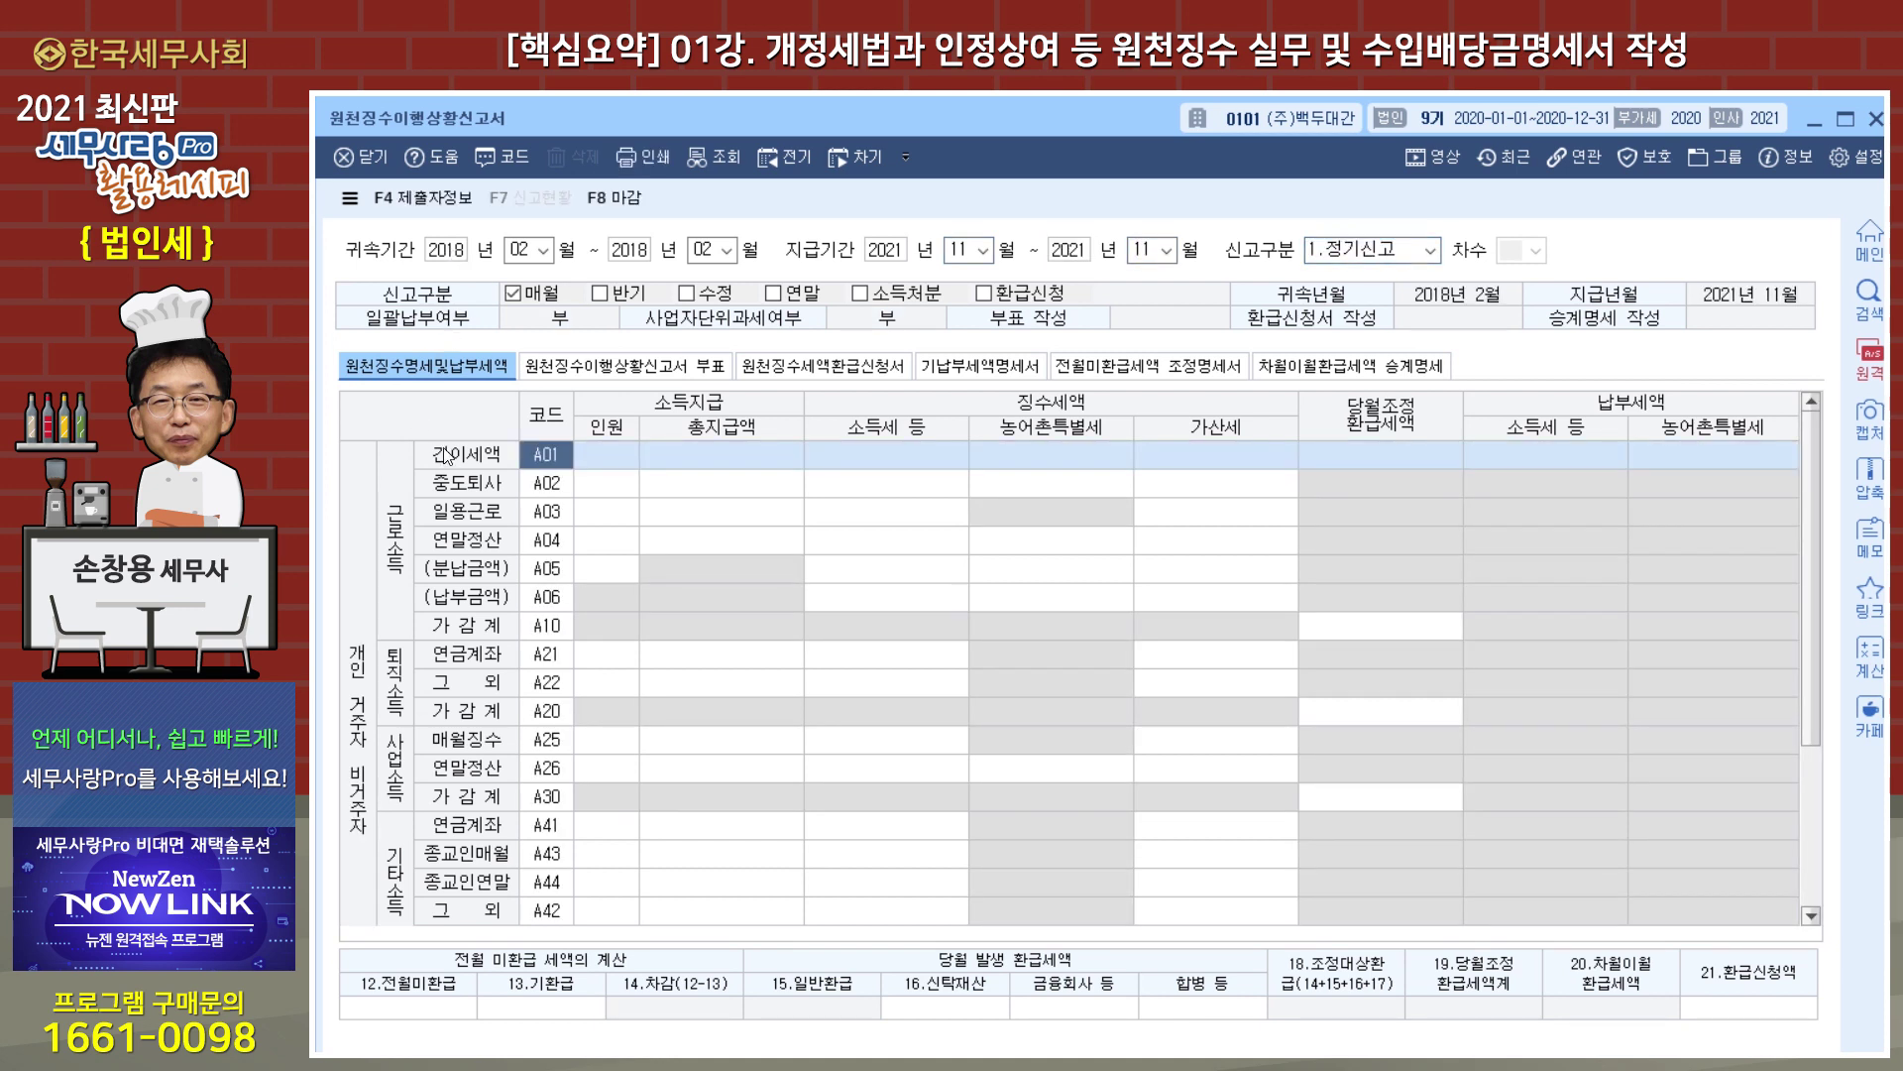
# Fill the 연말정산 (A04) row with headcount 1, 총지급액 100,000,000 and 소득세 등 10,000,000.
pyautogui.click(607, 544)
pyautogui.write('1')
pyautogui.press('Return')
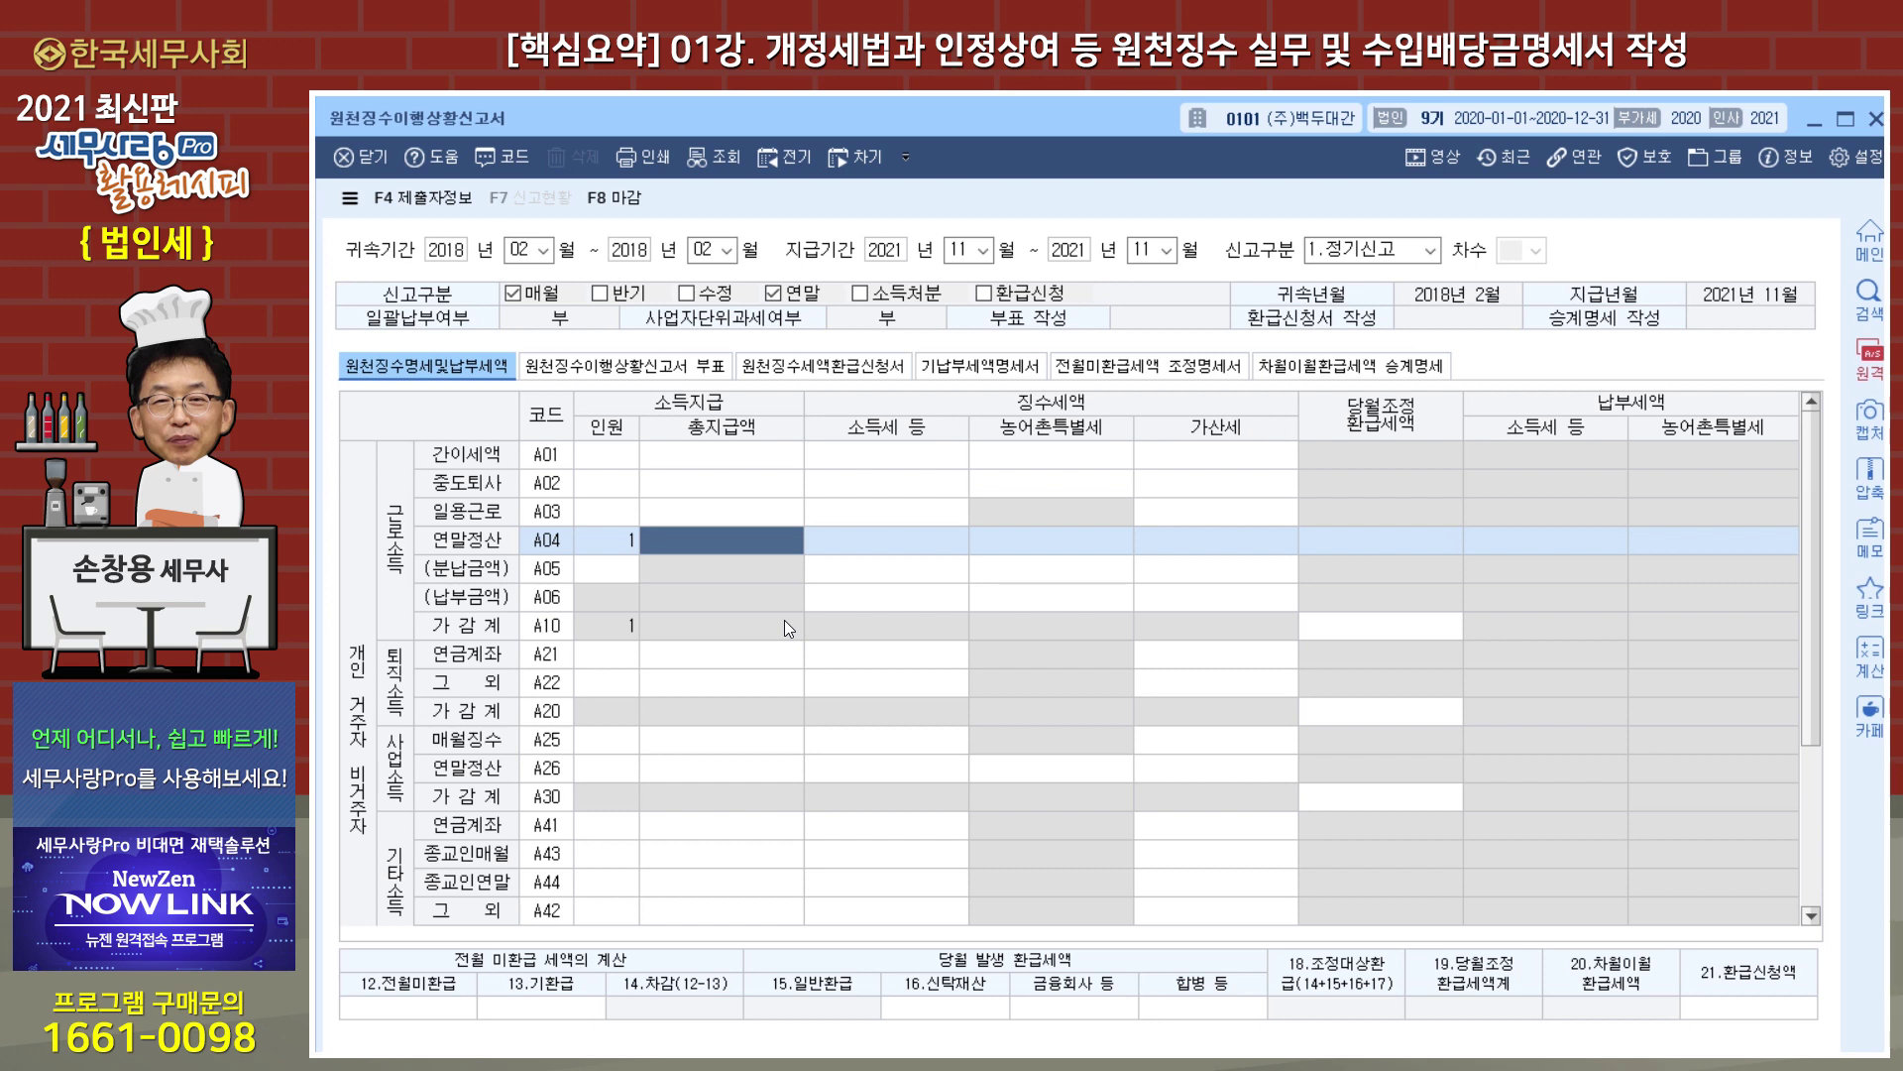
pyautogui.write('100,000,000')
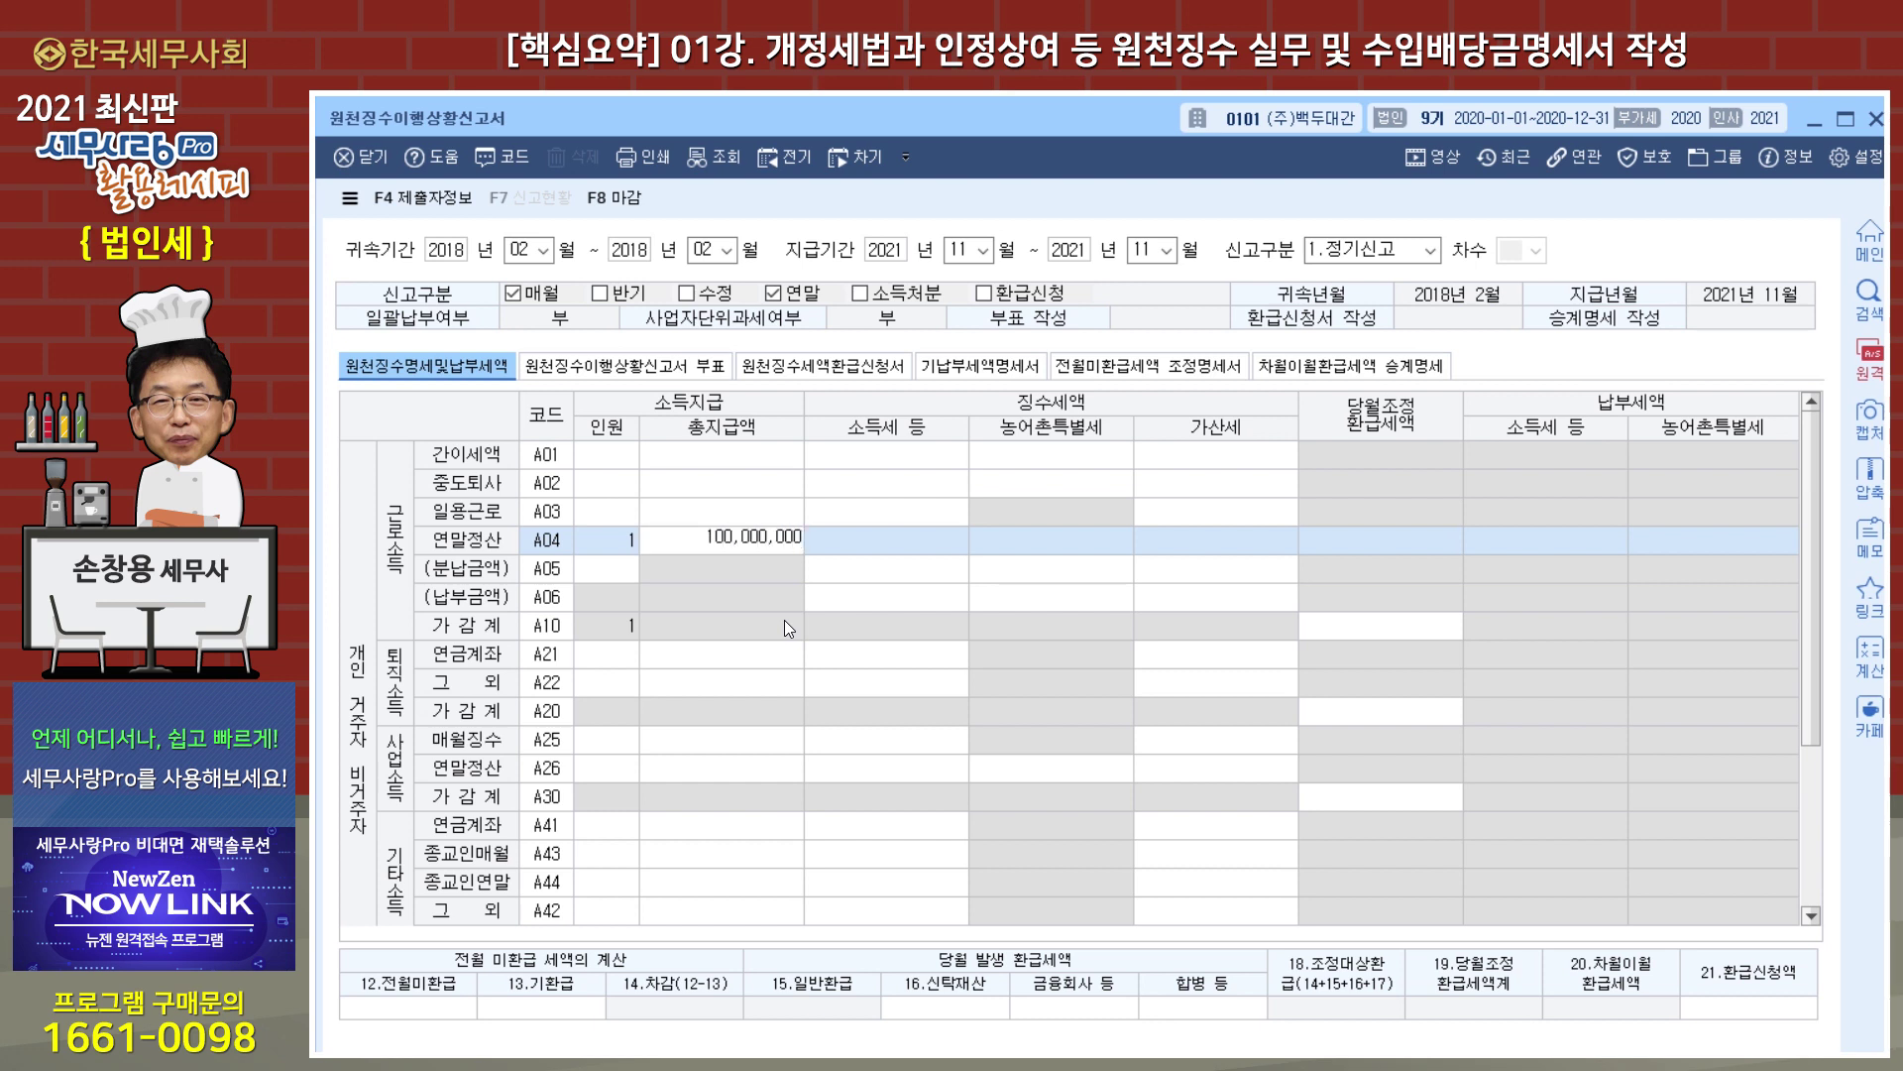
pyautogui.press('Return')
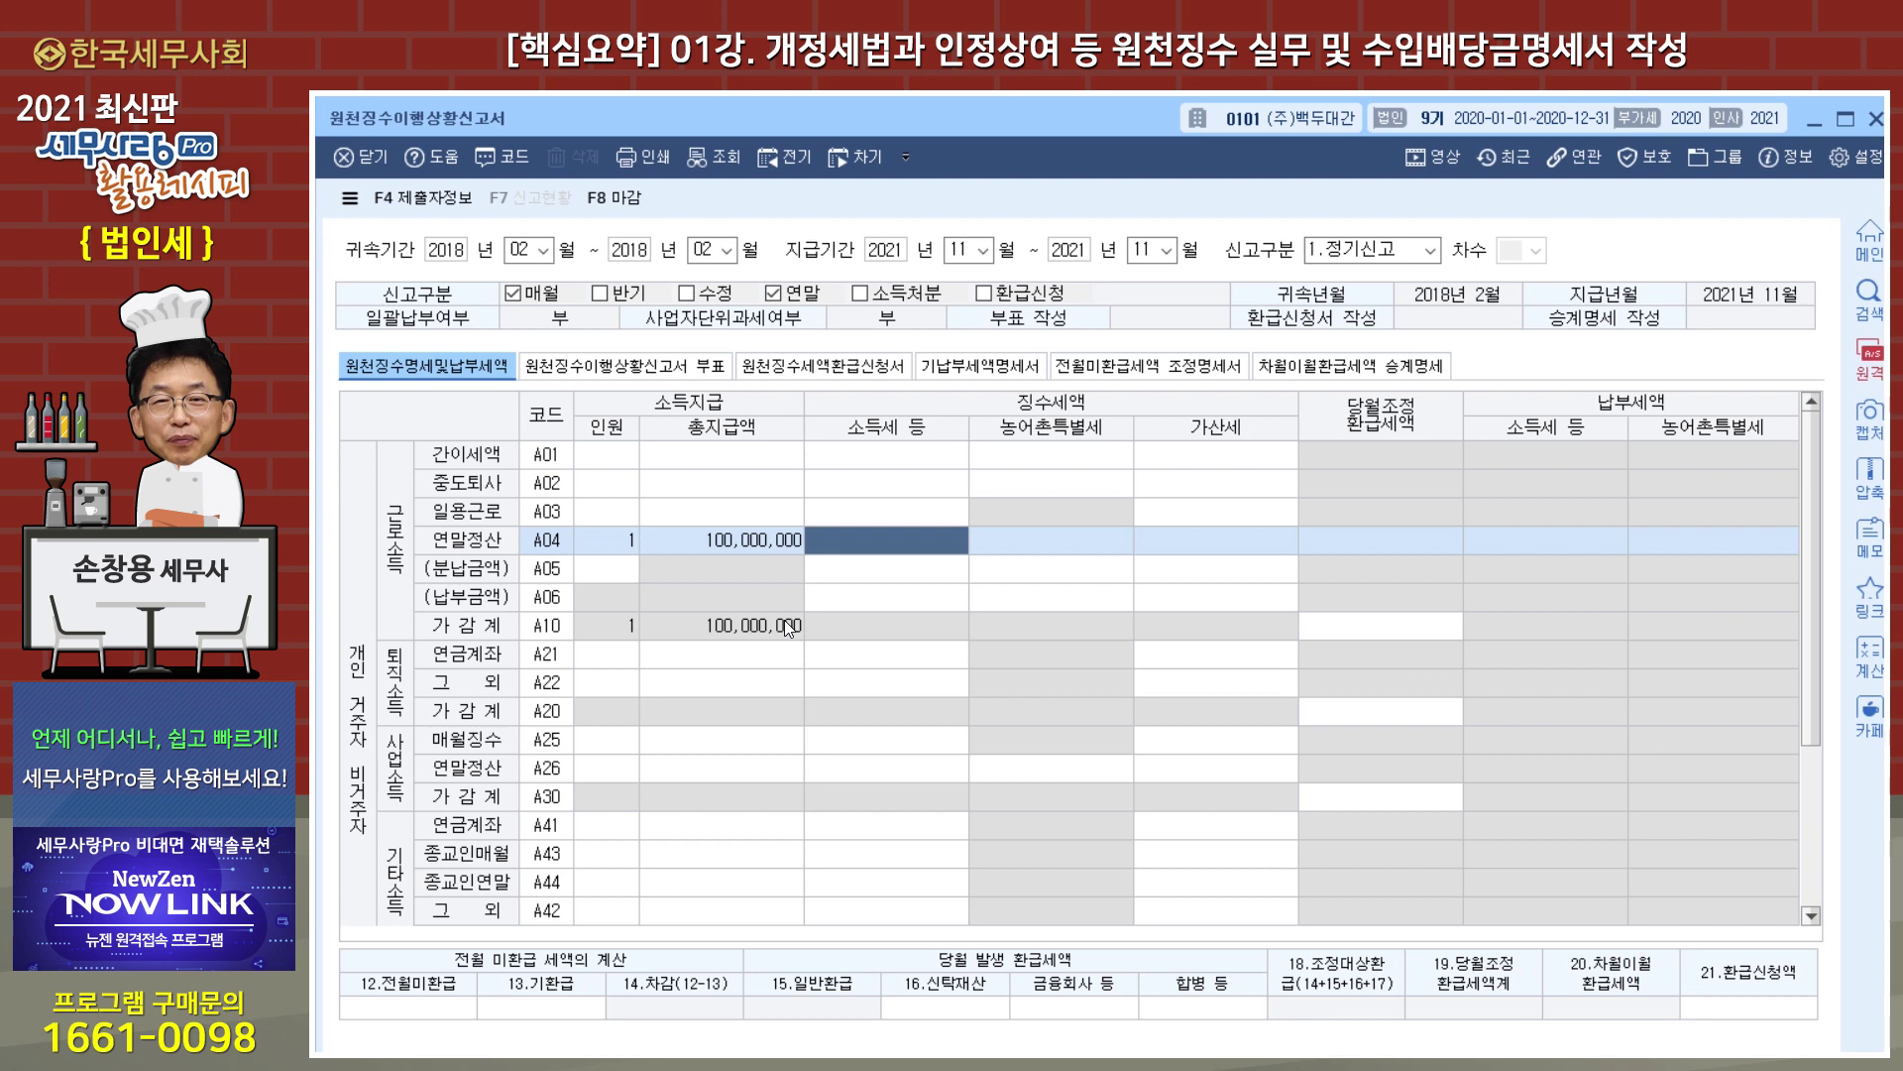
pyautogui.write('10000000')
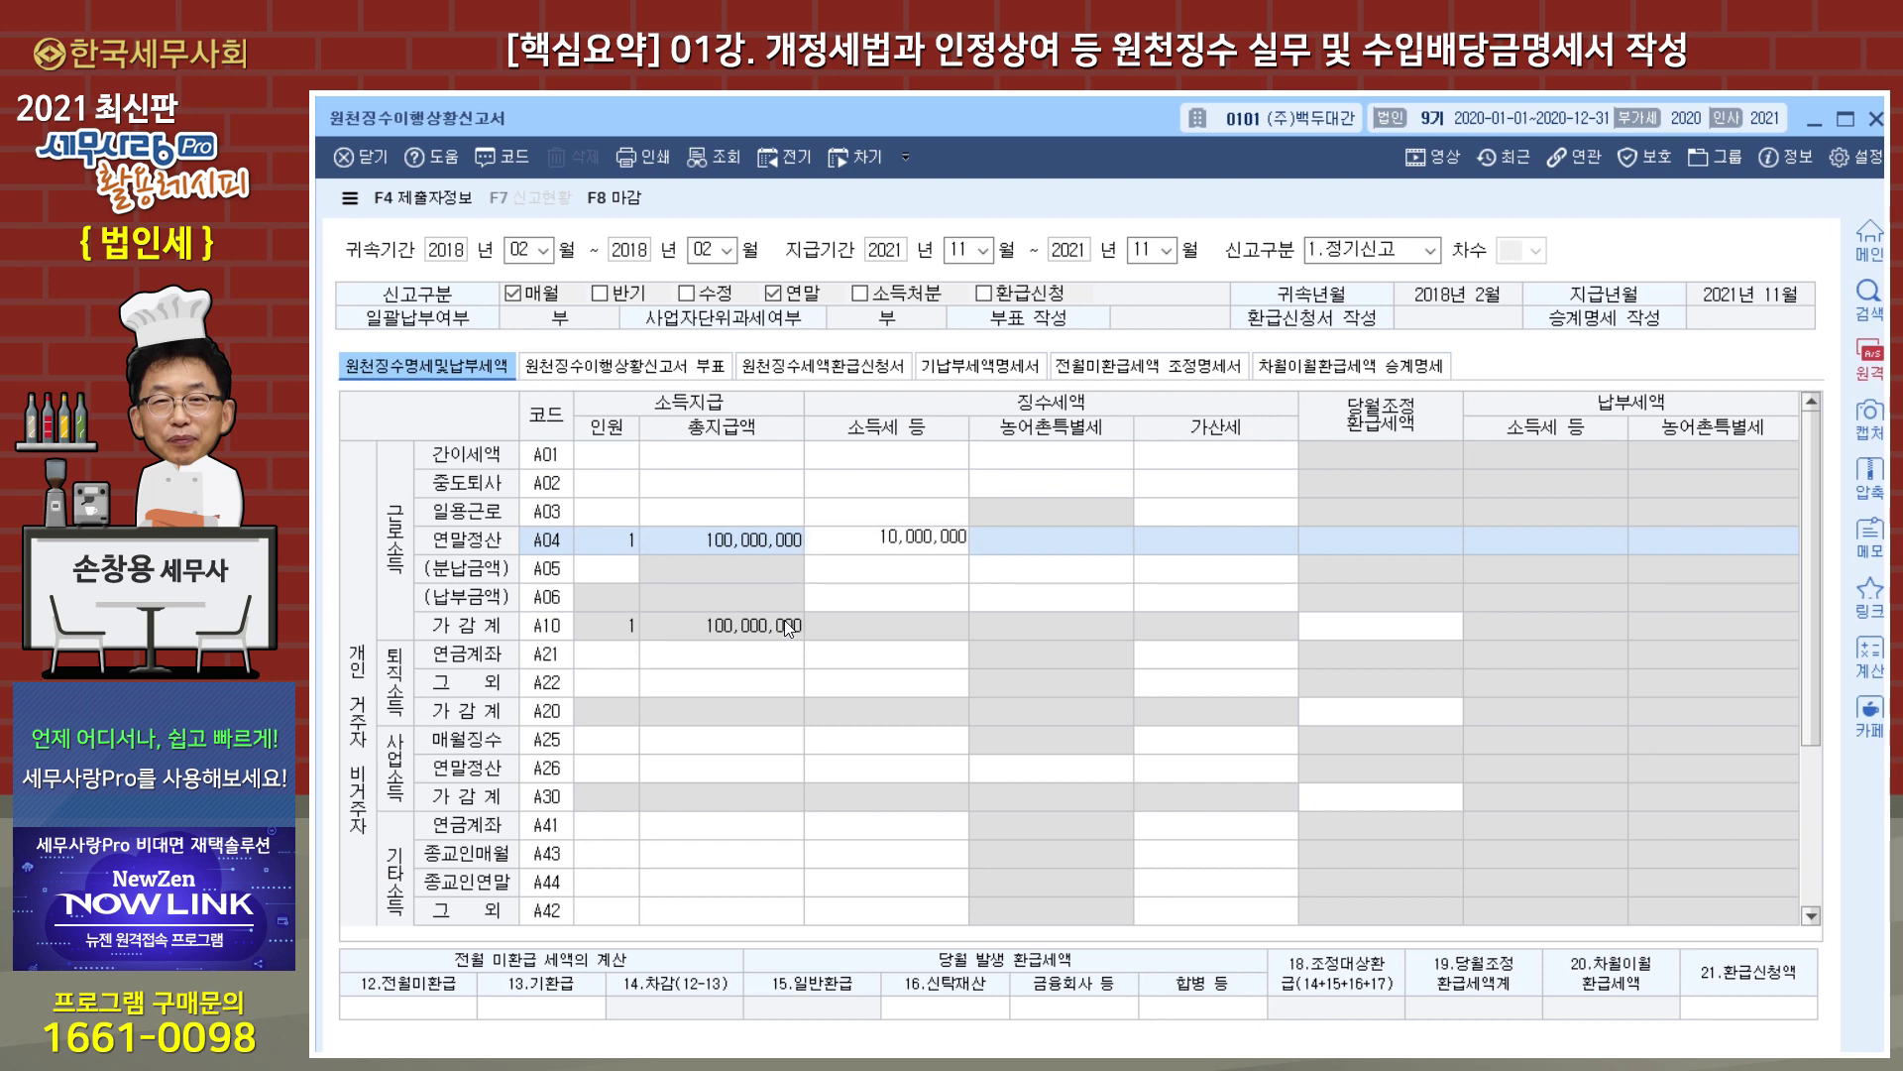
pyautogui.press('Return')
# Enter 10,000,000 as the 소득세 등 amount in the 납부금액 (A06) row.
pyautogui.click(872, 592)
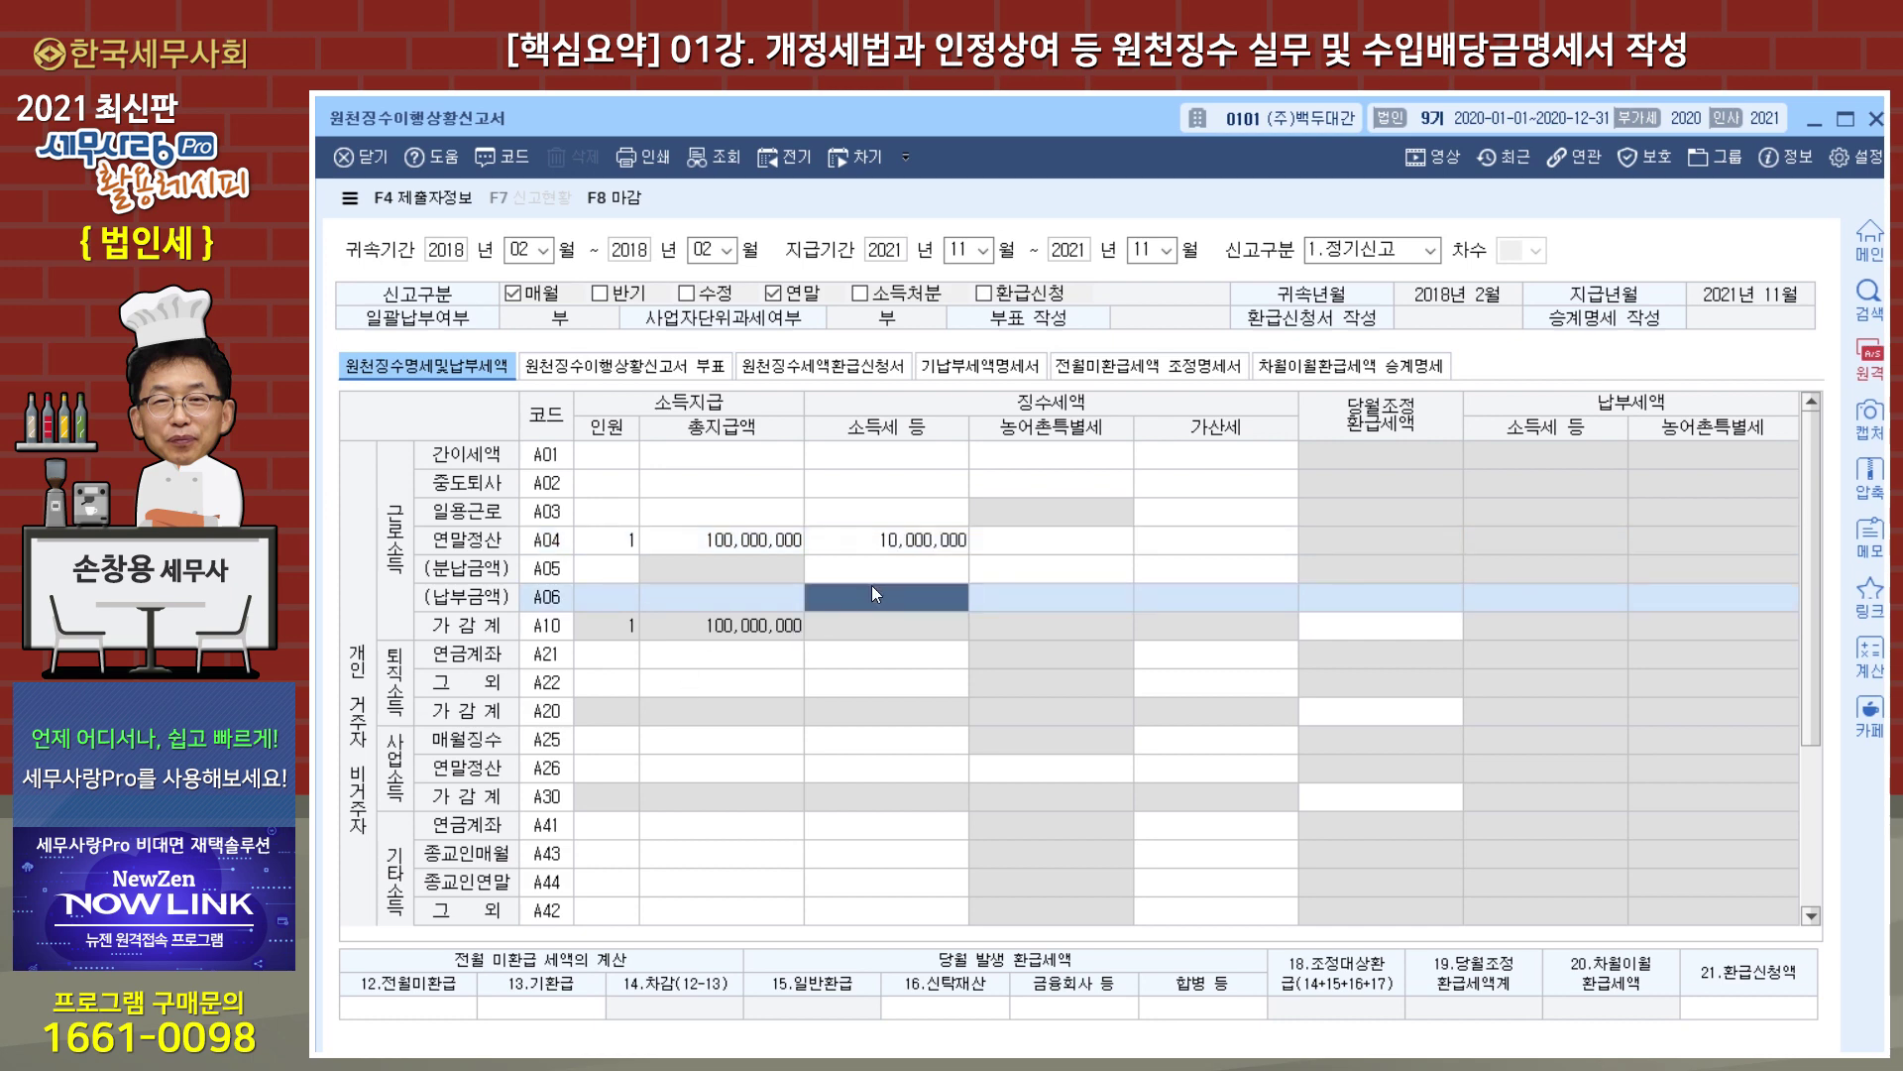
pyautogui.write('10000000')
pyautogui.press('Return')
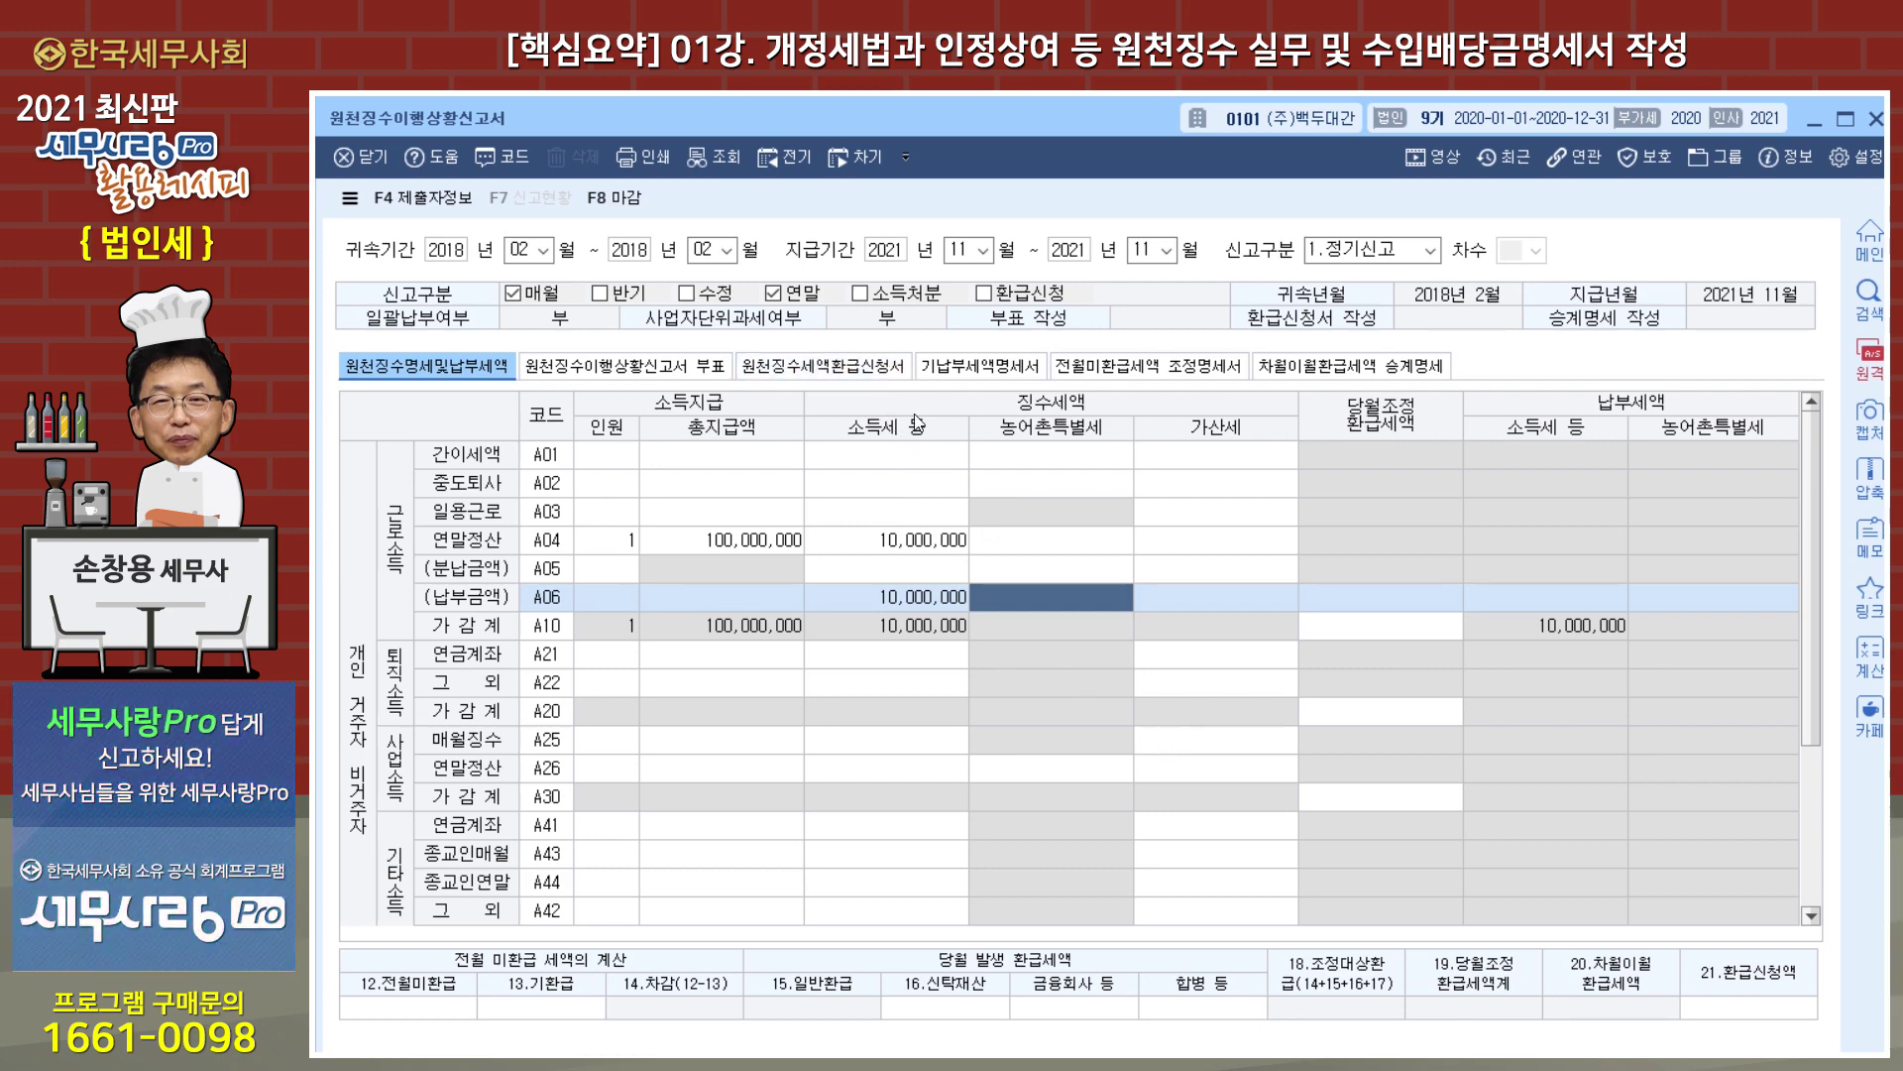
# Mark the report as 소득처분 and finalize (마감) it for 귀속 February 2018.
pyautogui.click(861, 294)
pyautogui.click(632, 198)
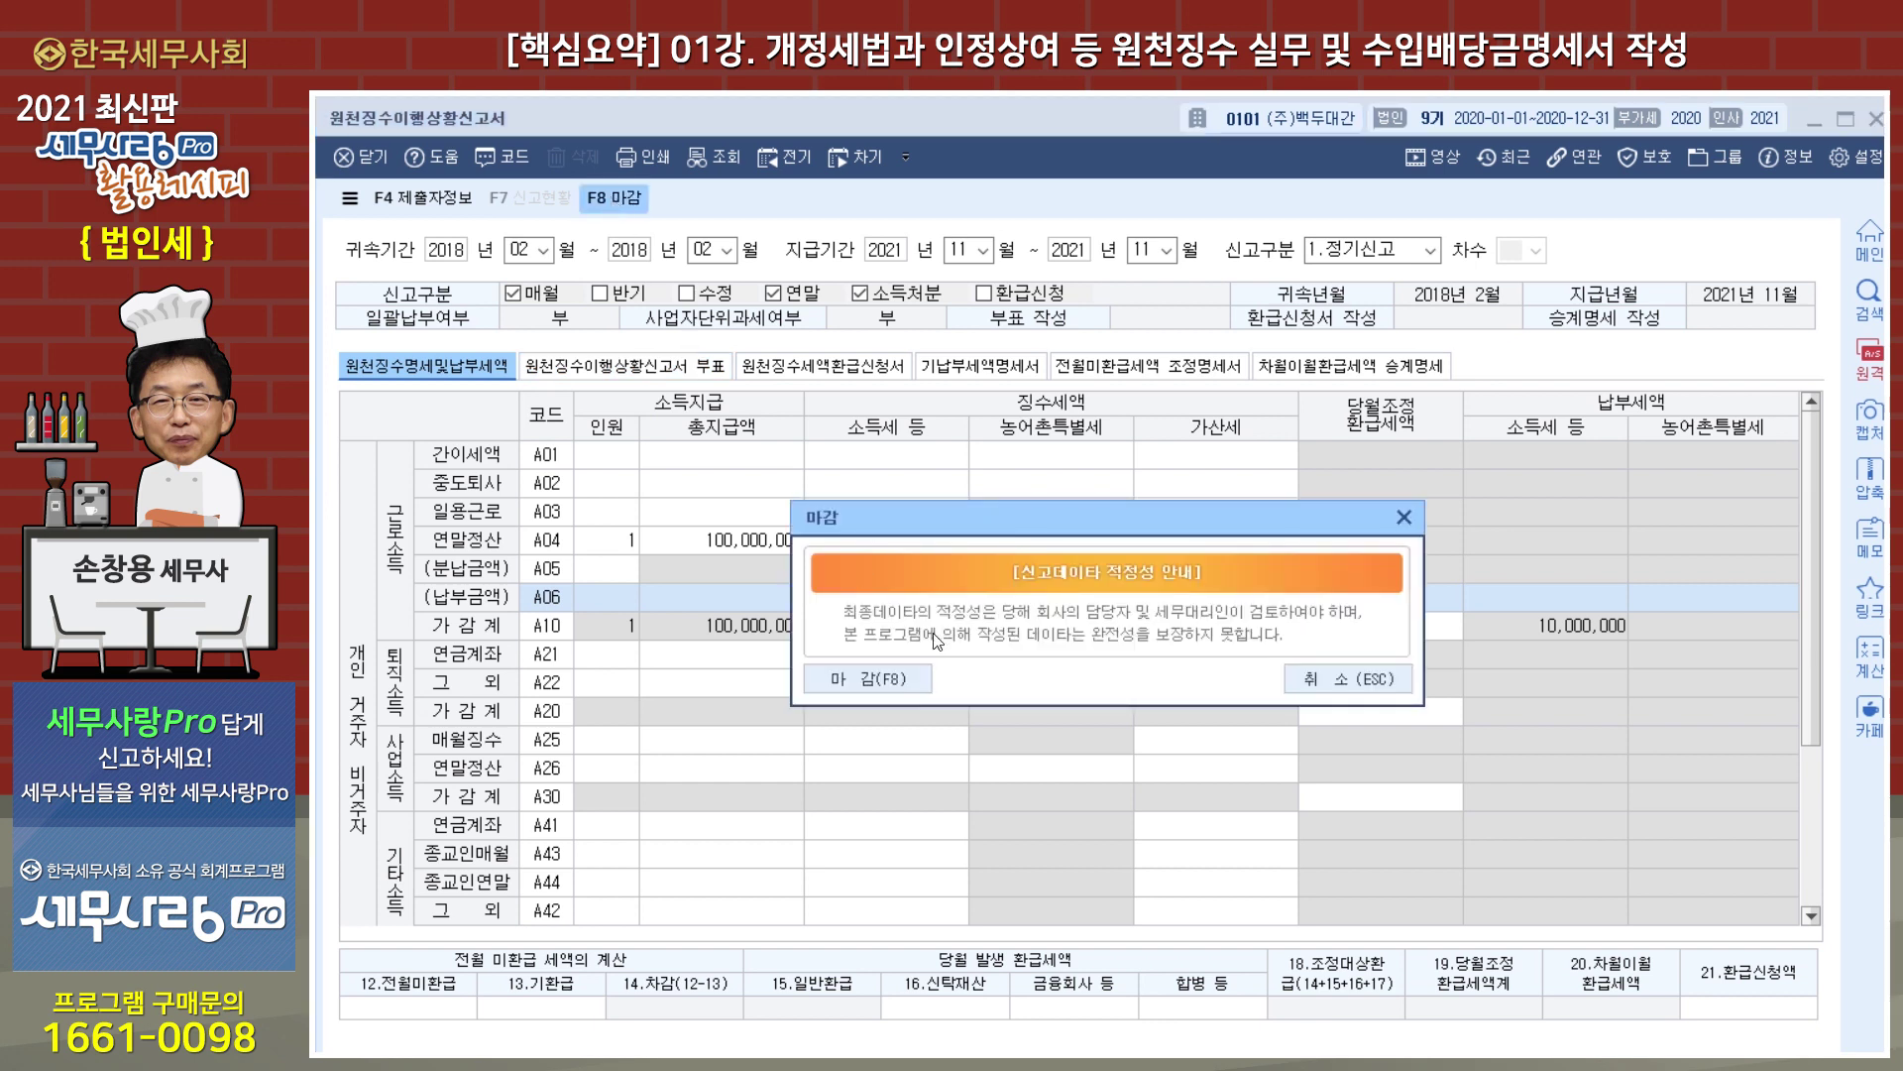
pyautogui.click(884, 678)
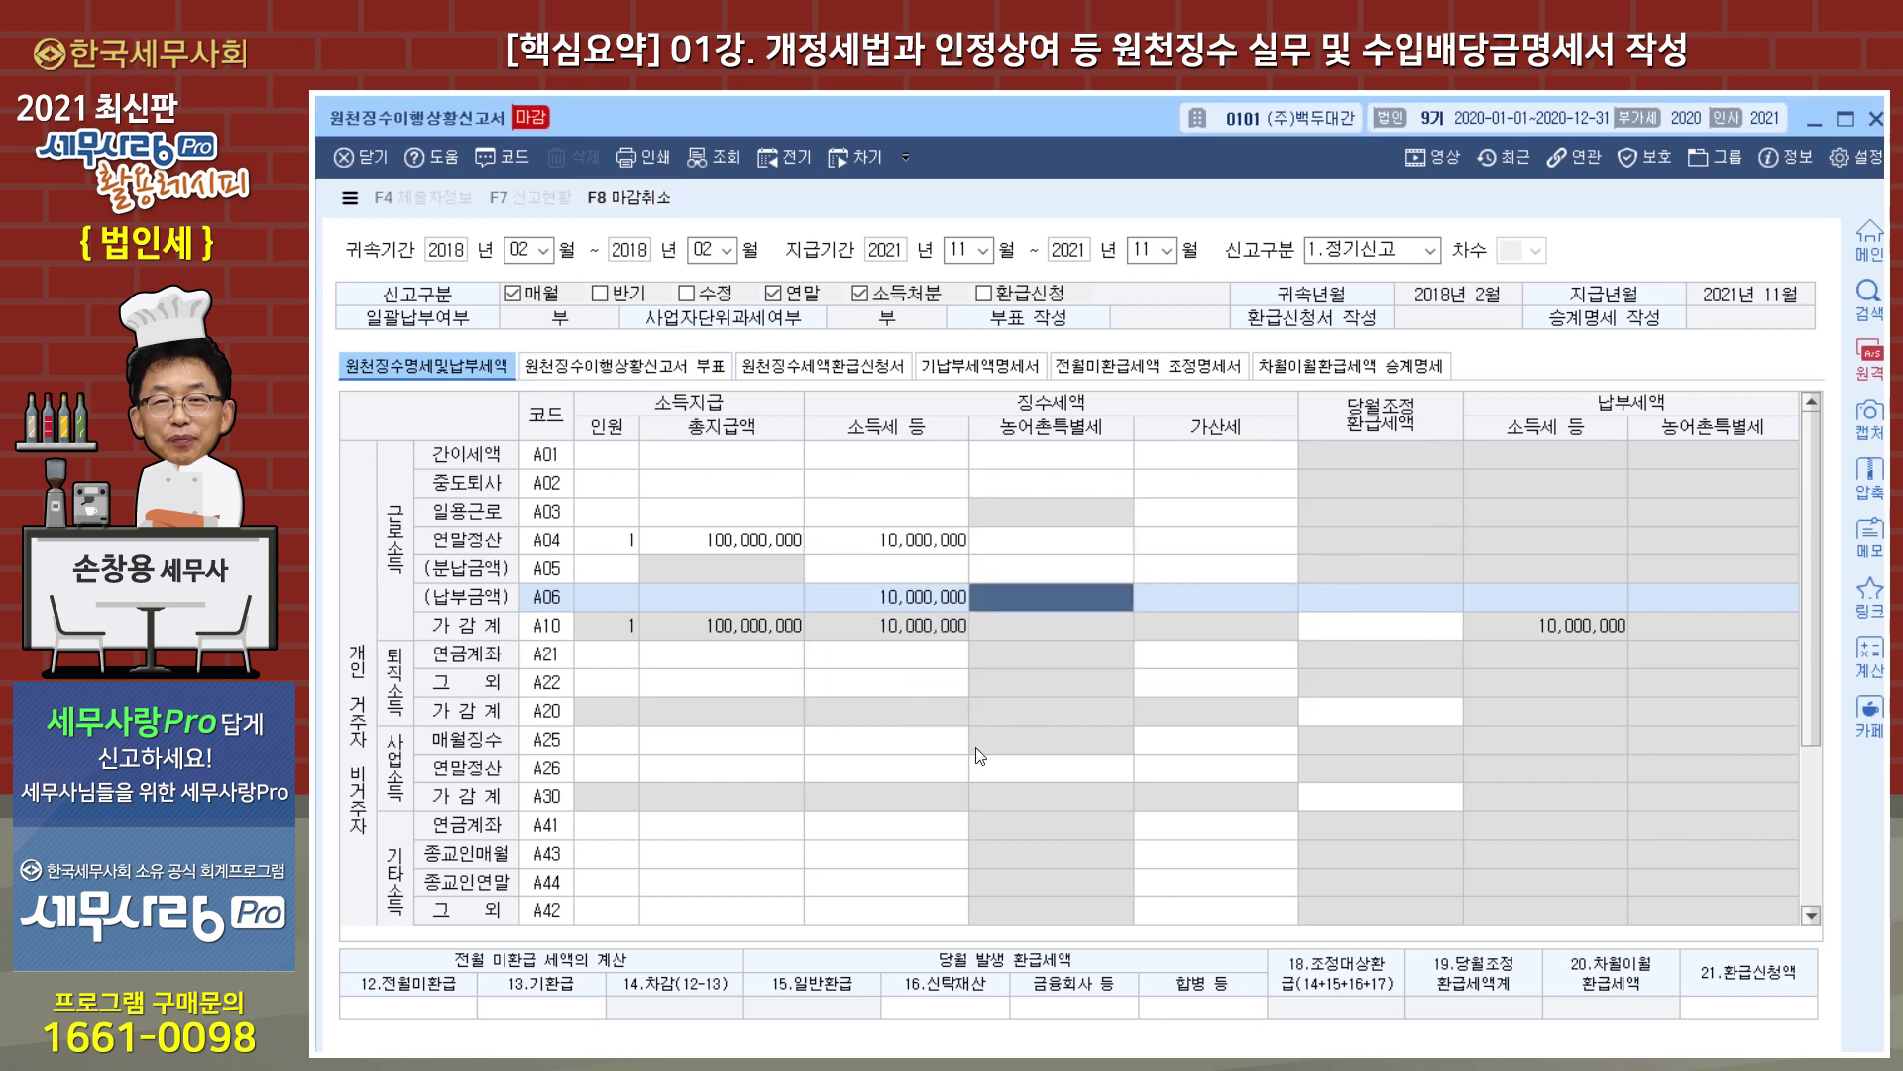
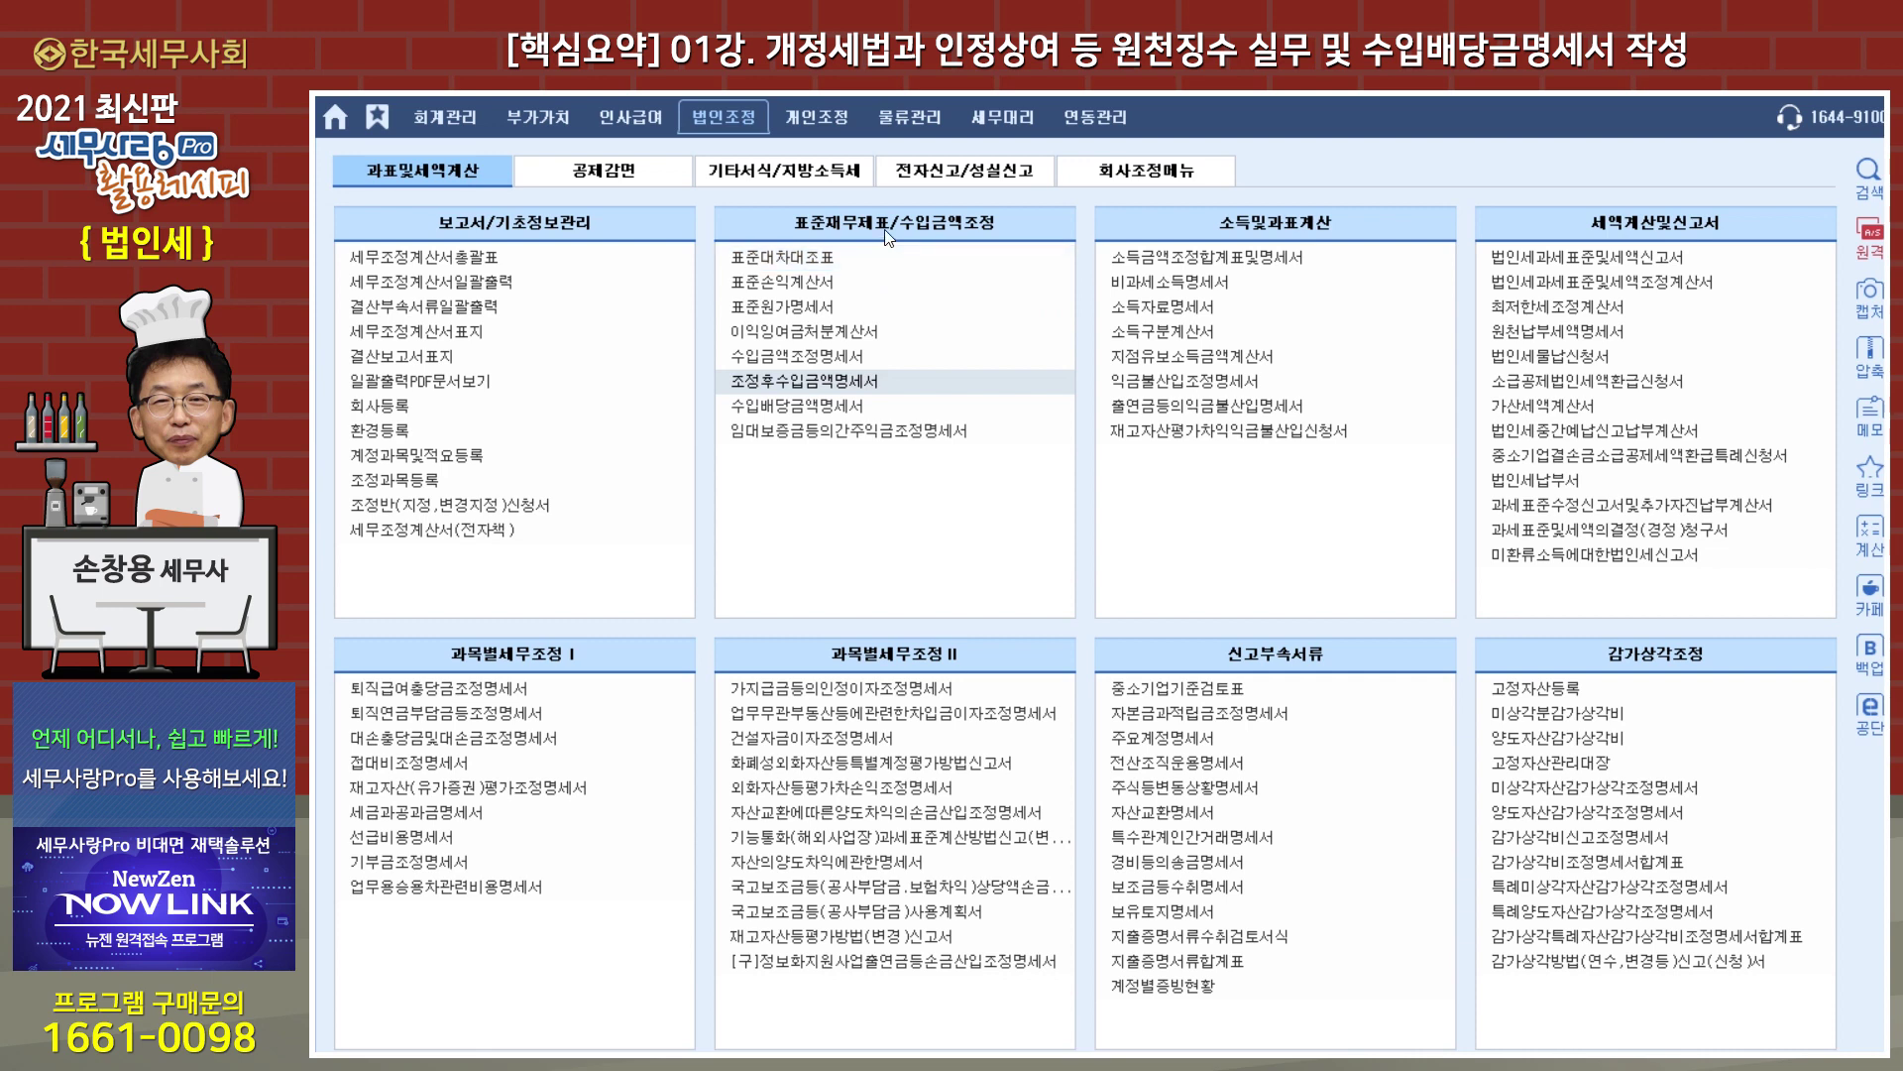
# View the 임대보증금등의간주익금조정명세서 from the corporate tax adjustment forms and close it.
pyautogui.click(882, 436)
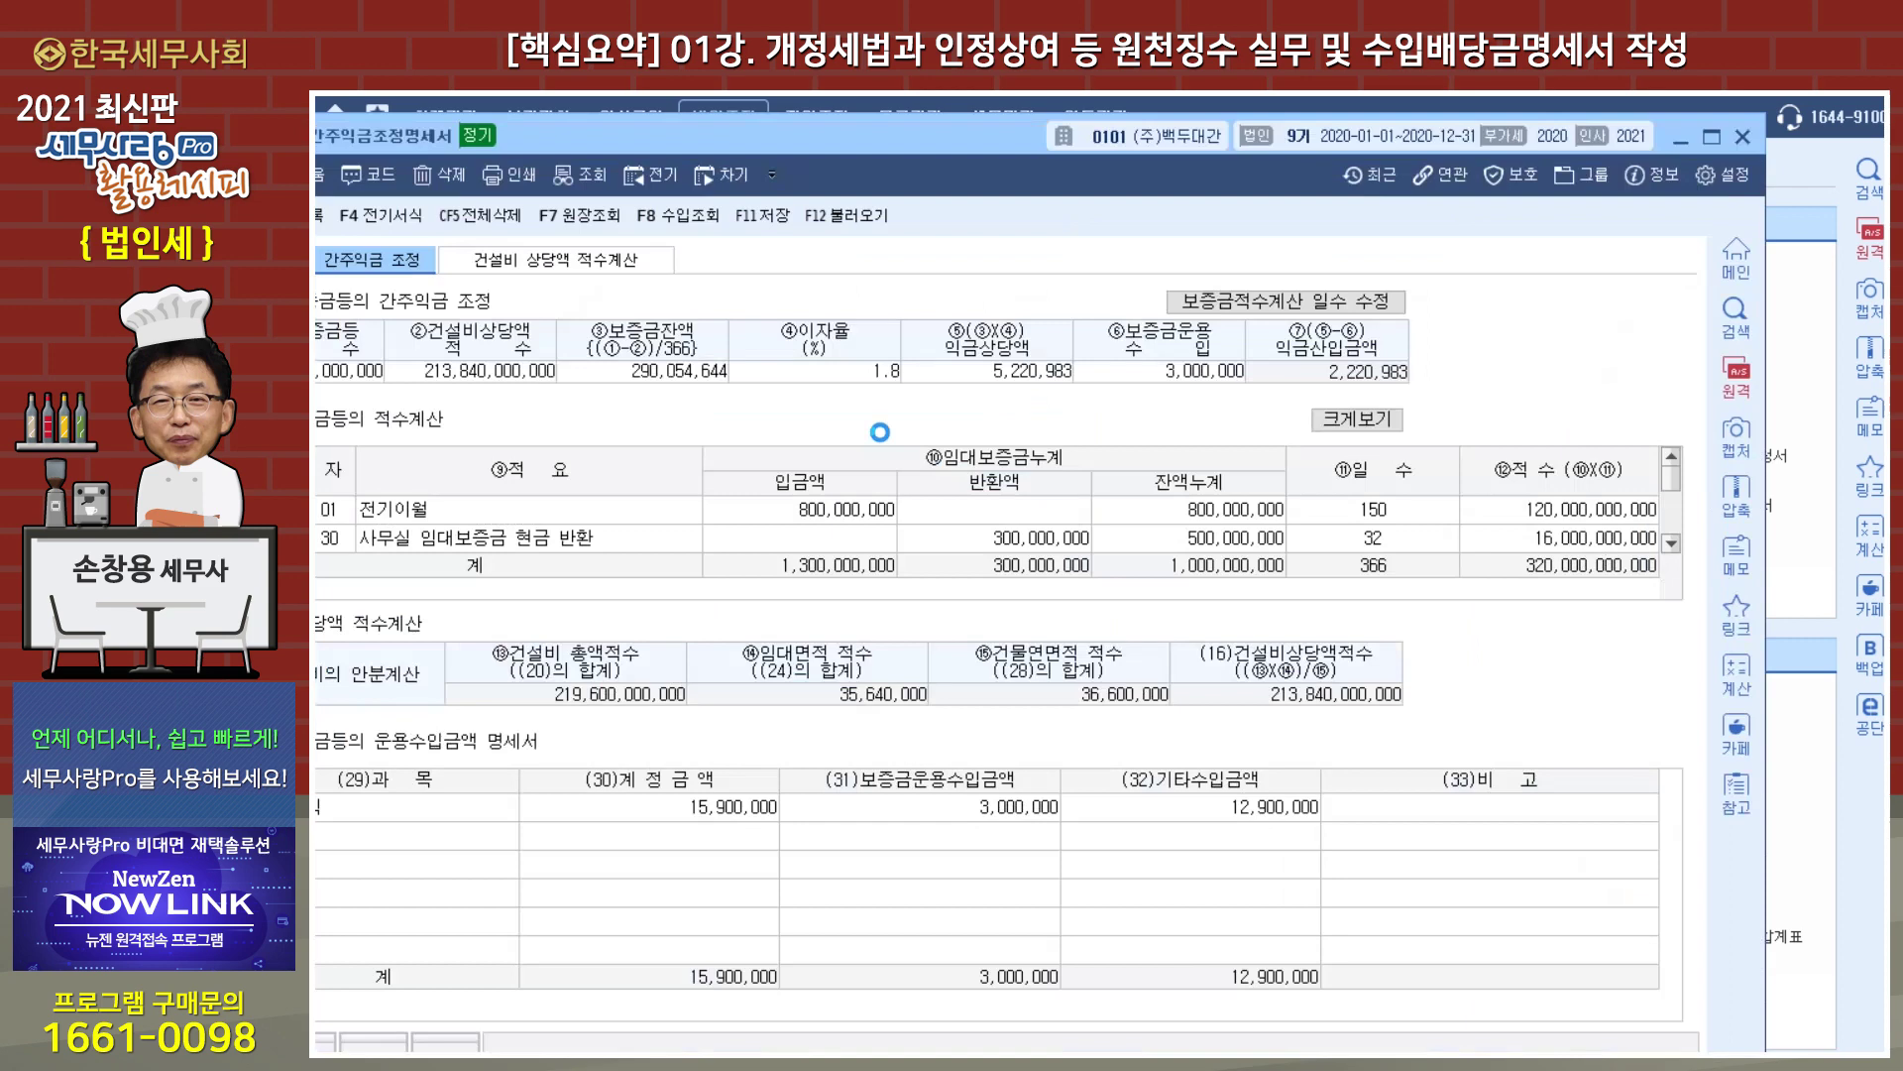
pyautogui.moveTo(862, 145); pyautogui.dragTo(1003, 123)
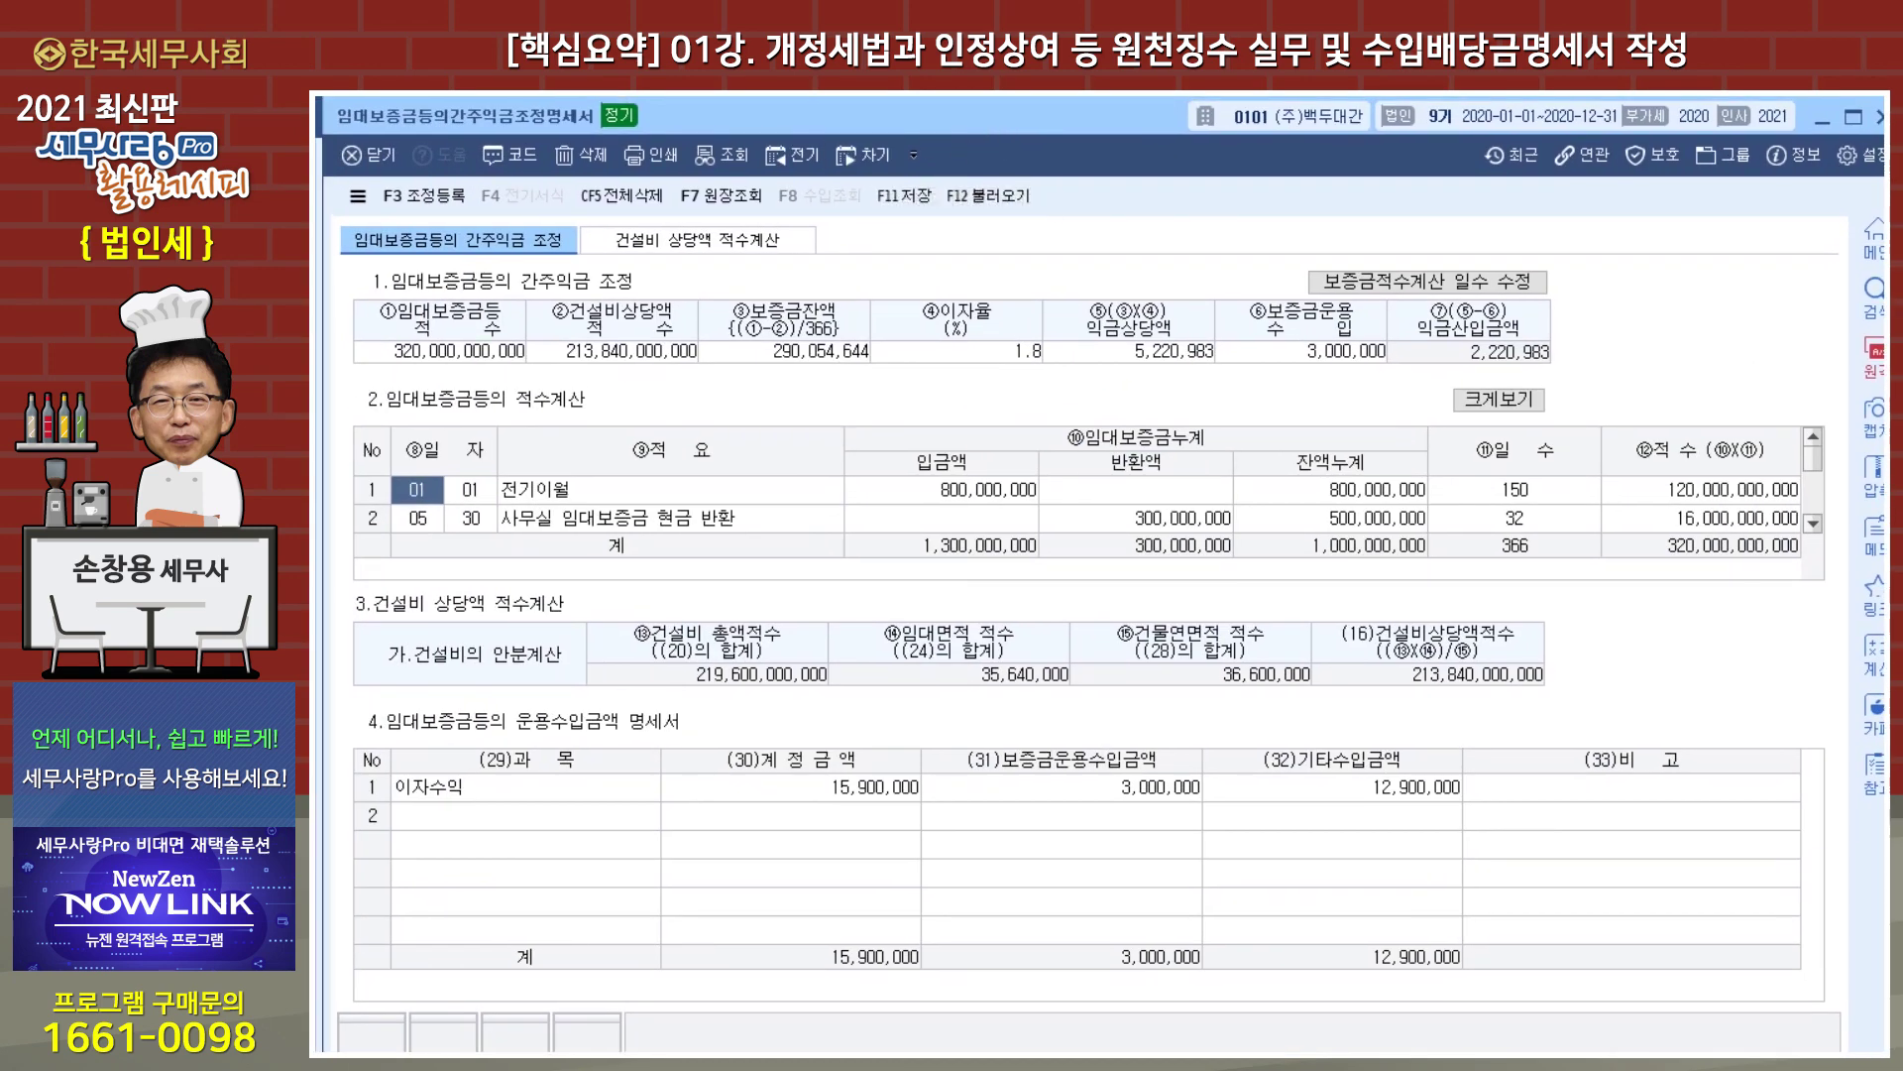
pyautogui.press('Escape')
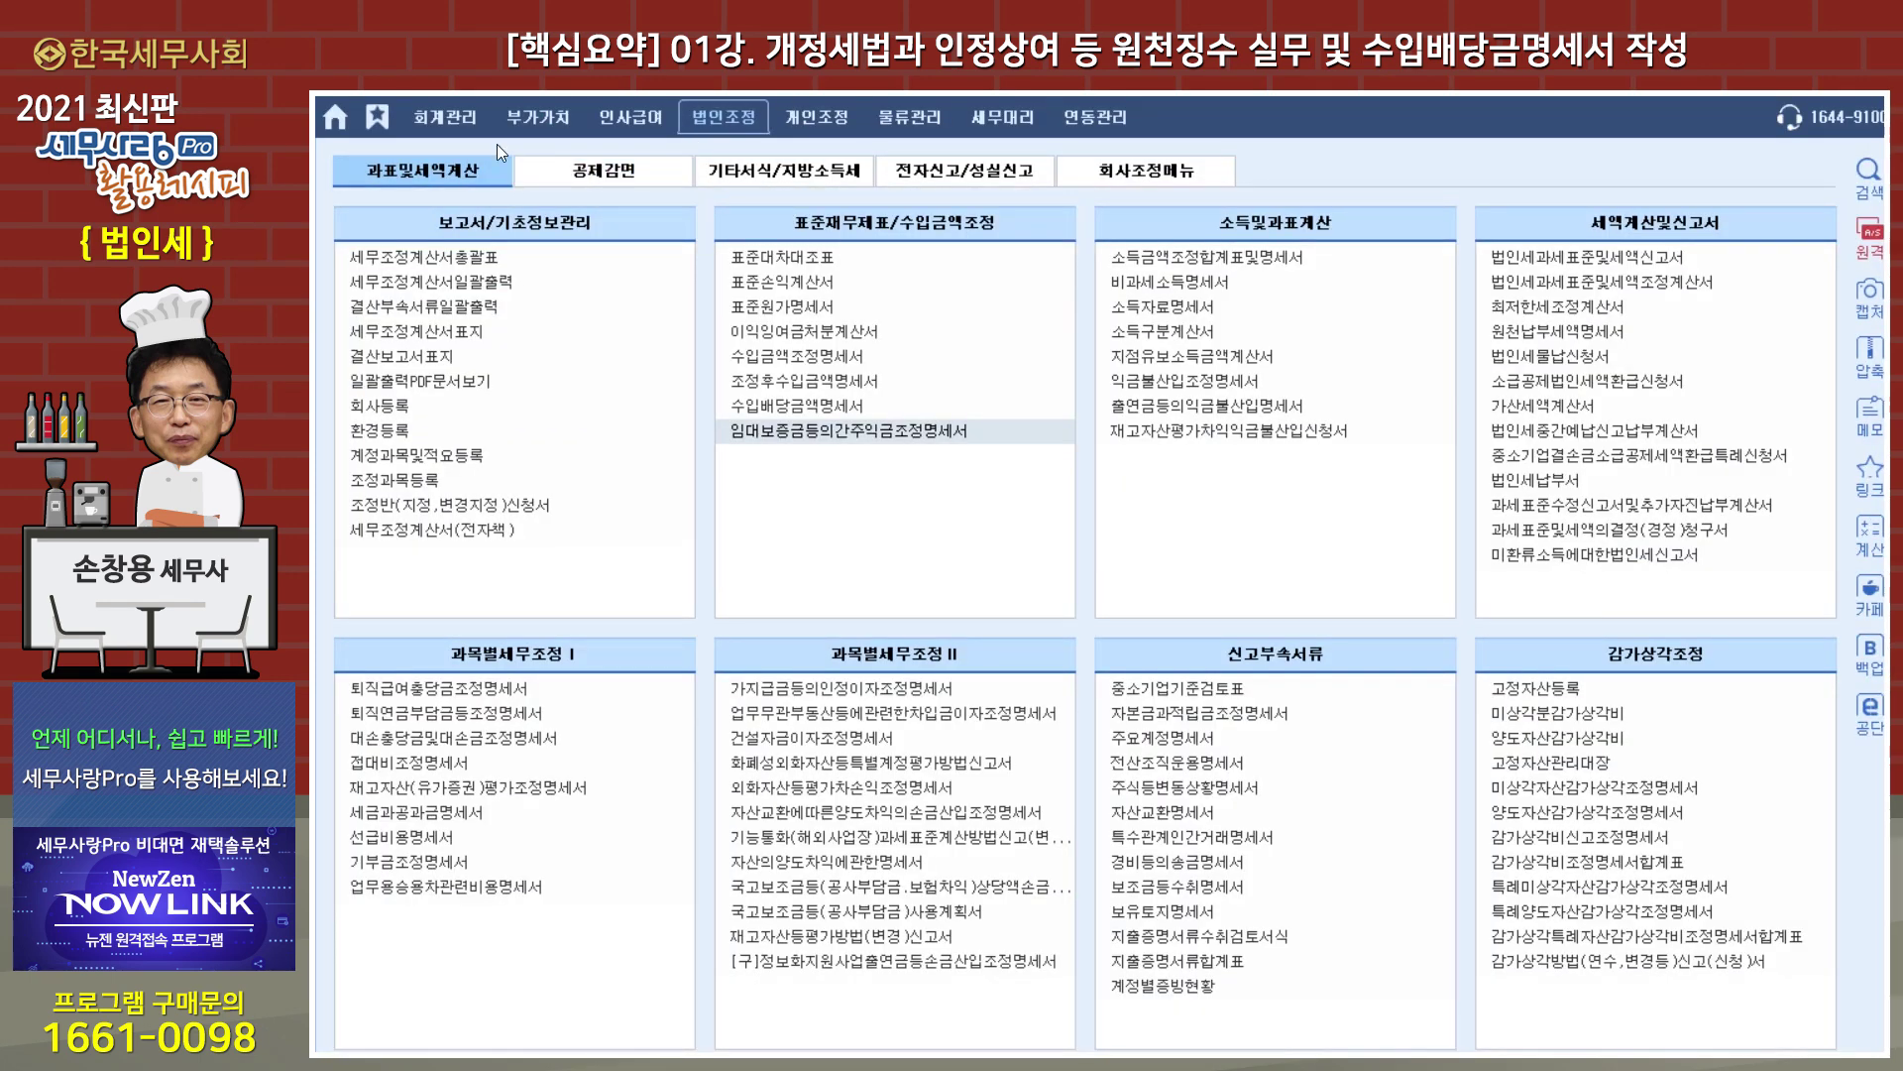
# Open the 재무상태표 for December 2020 and check the current-period 자산총계.
pyautogui.click(472, 121)
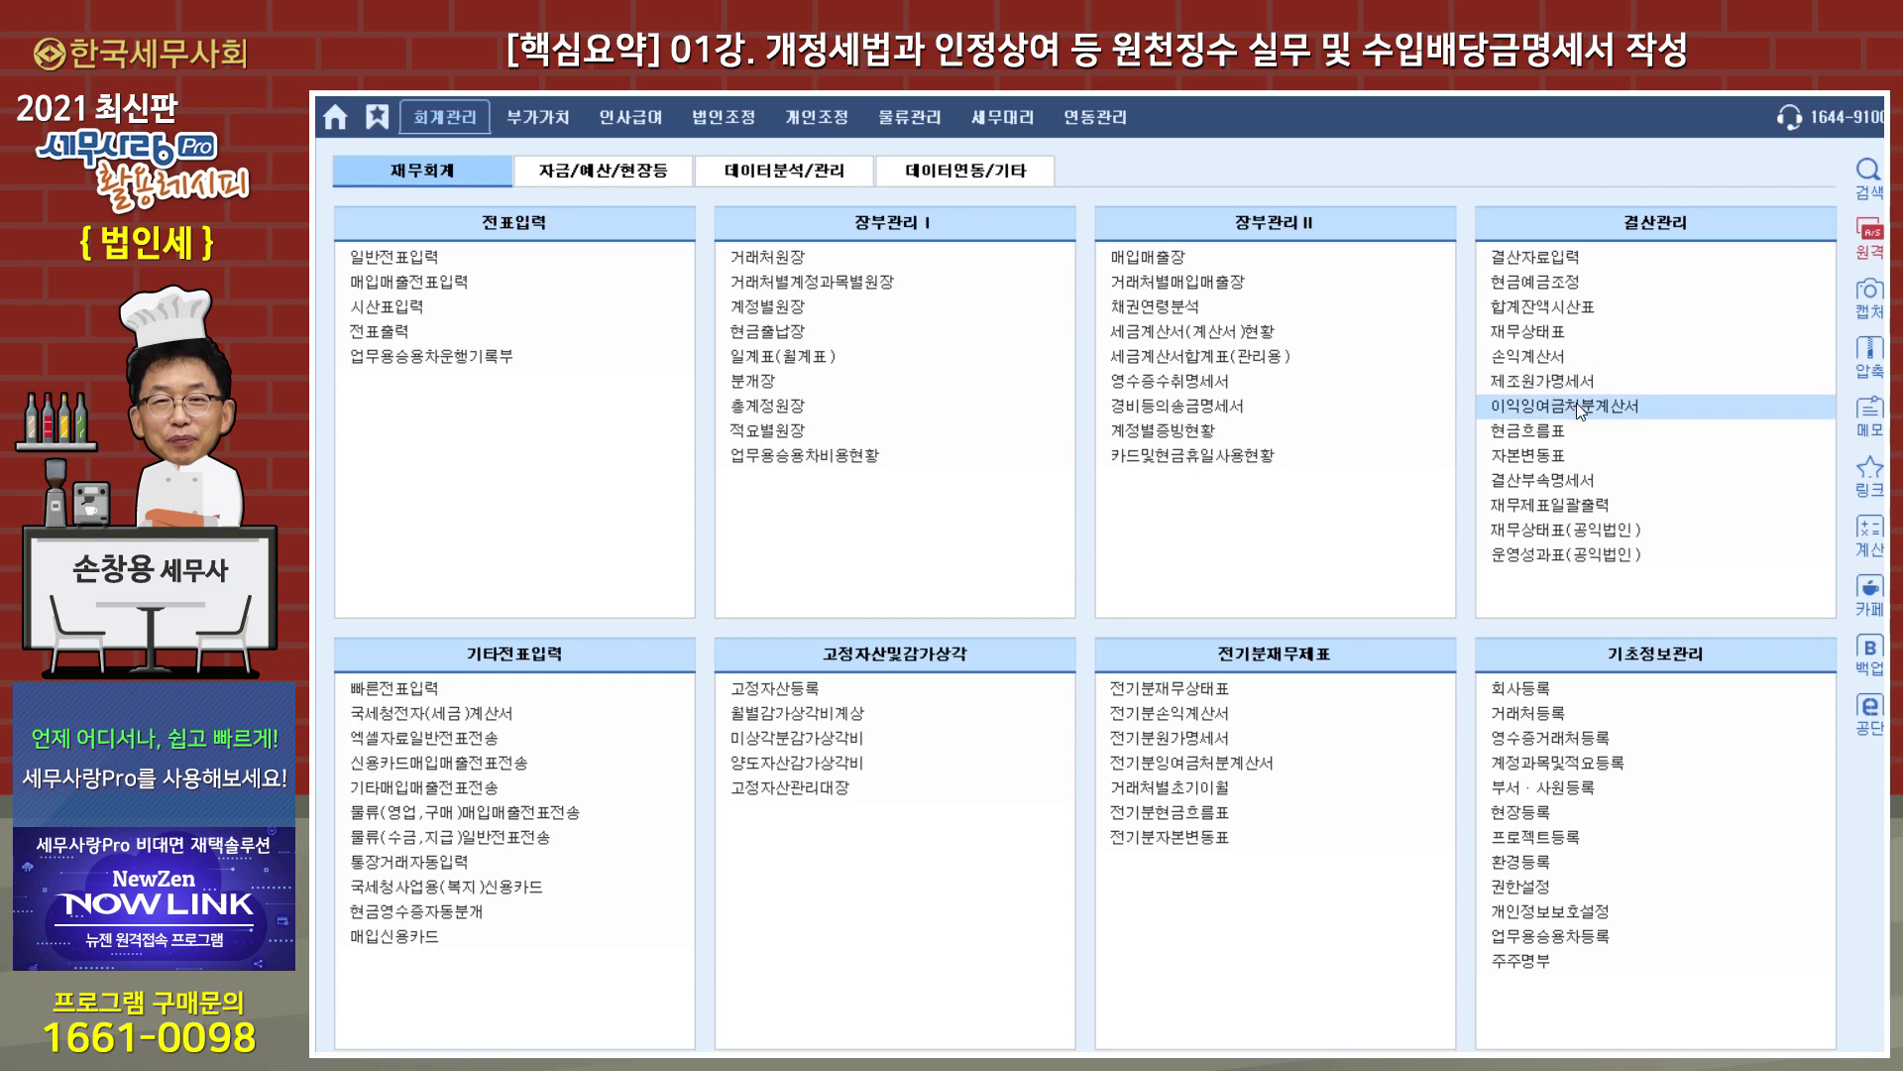
pyautogui.click(1548, 335)
pyautogui.moveTo(817, 123); pyautogui.dragTo(949, 121)
pyautogui.write('12')
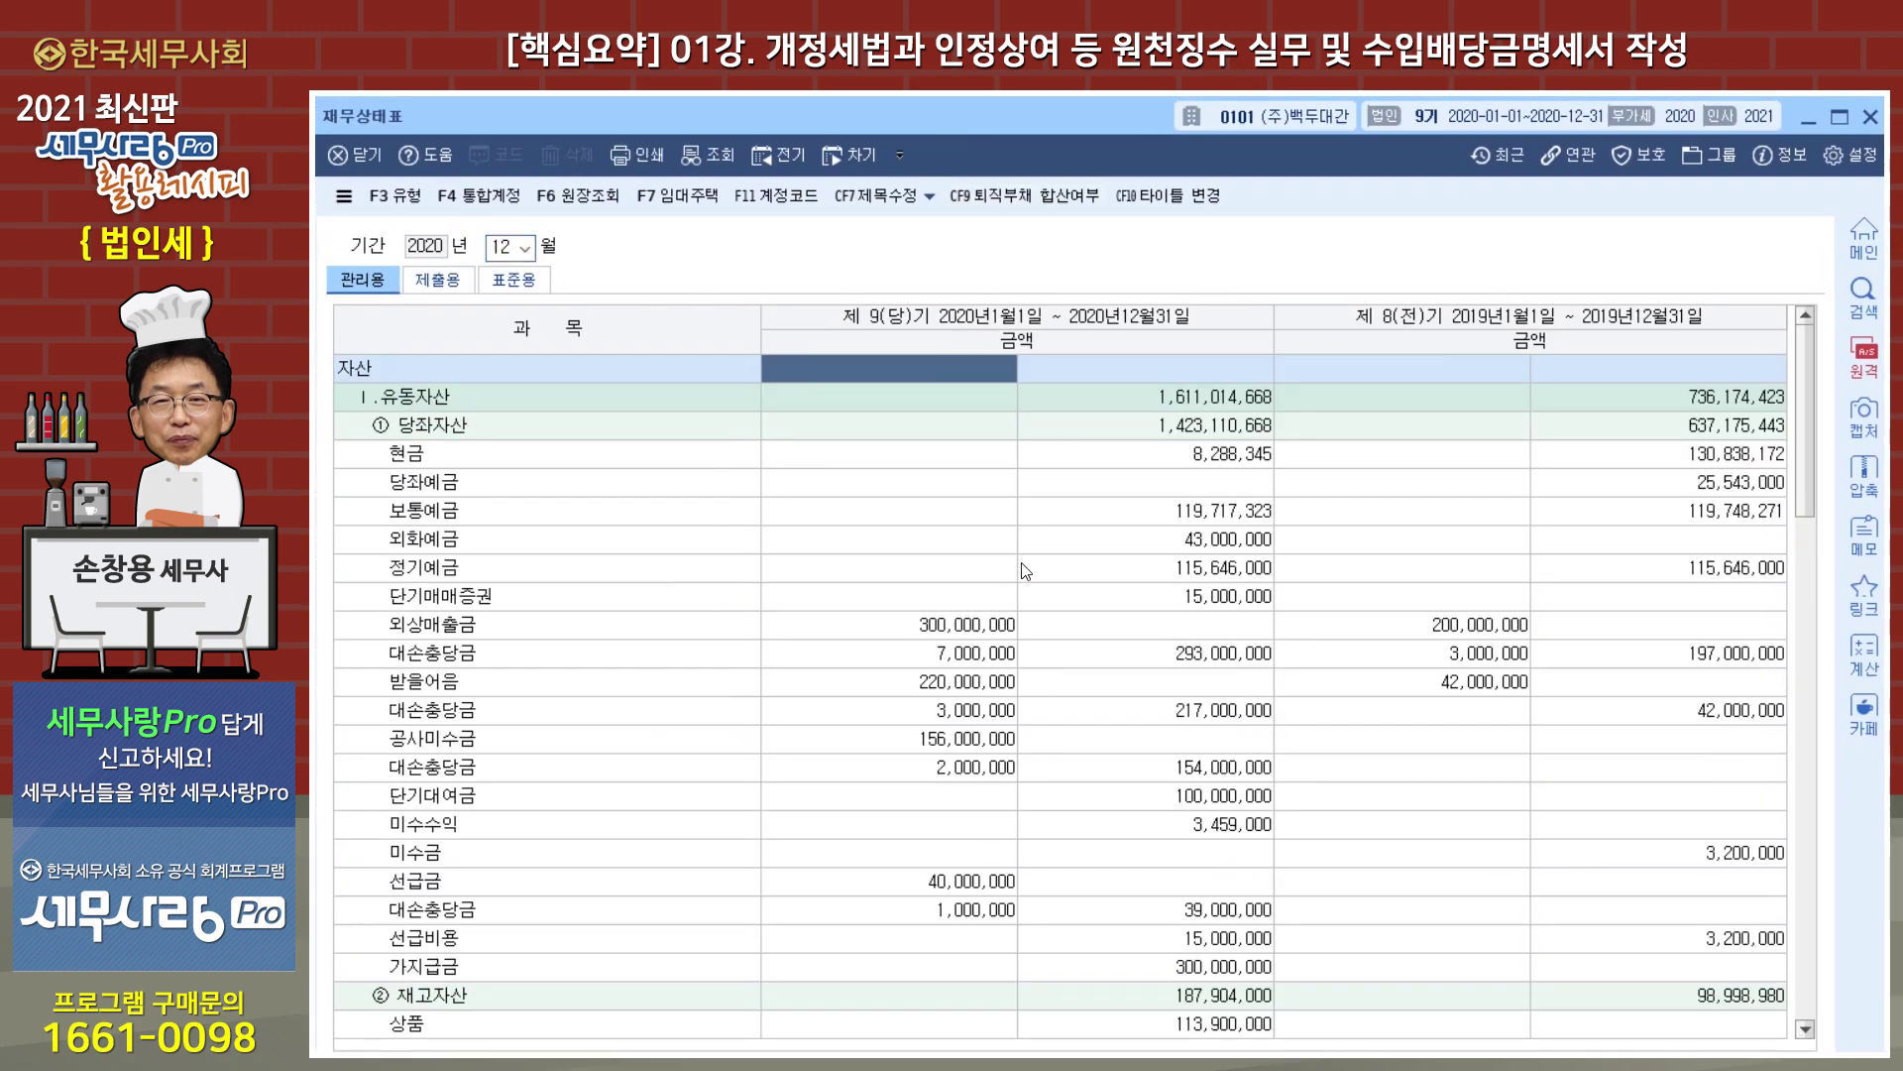
pyautogui.scroll(-7, 1025, 582)
pyautogui.scroll(-3, 1024, 582)
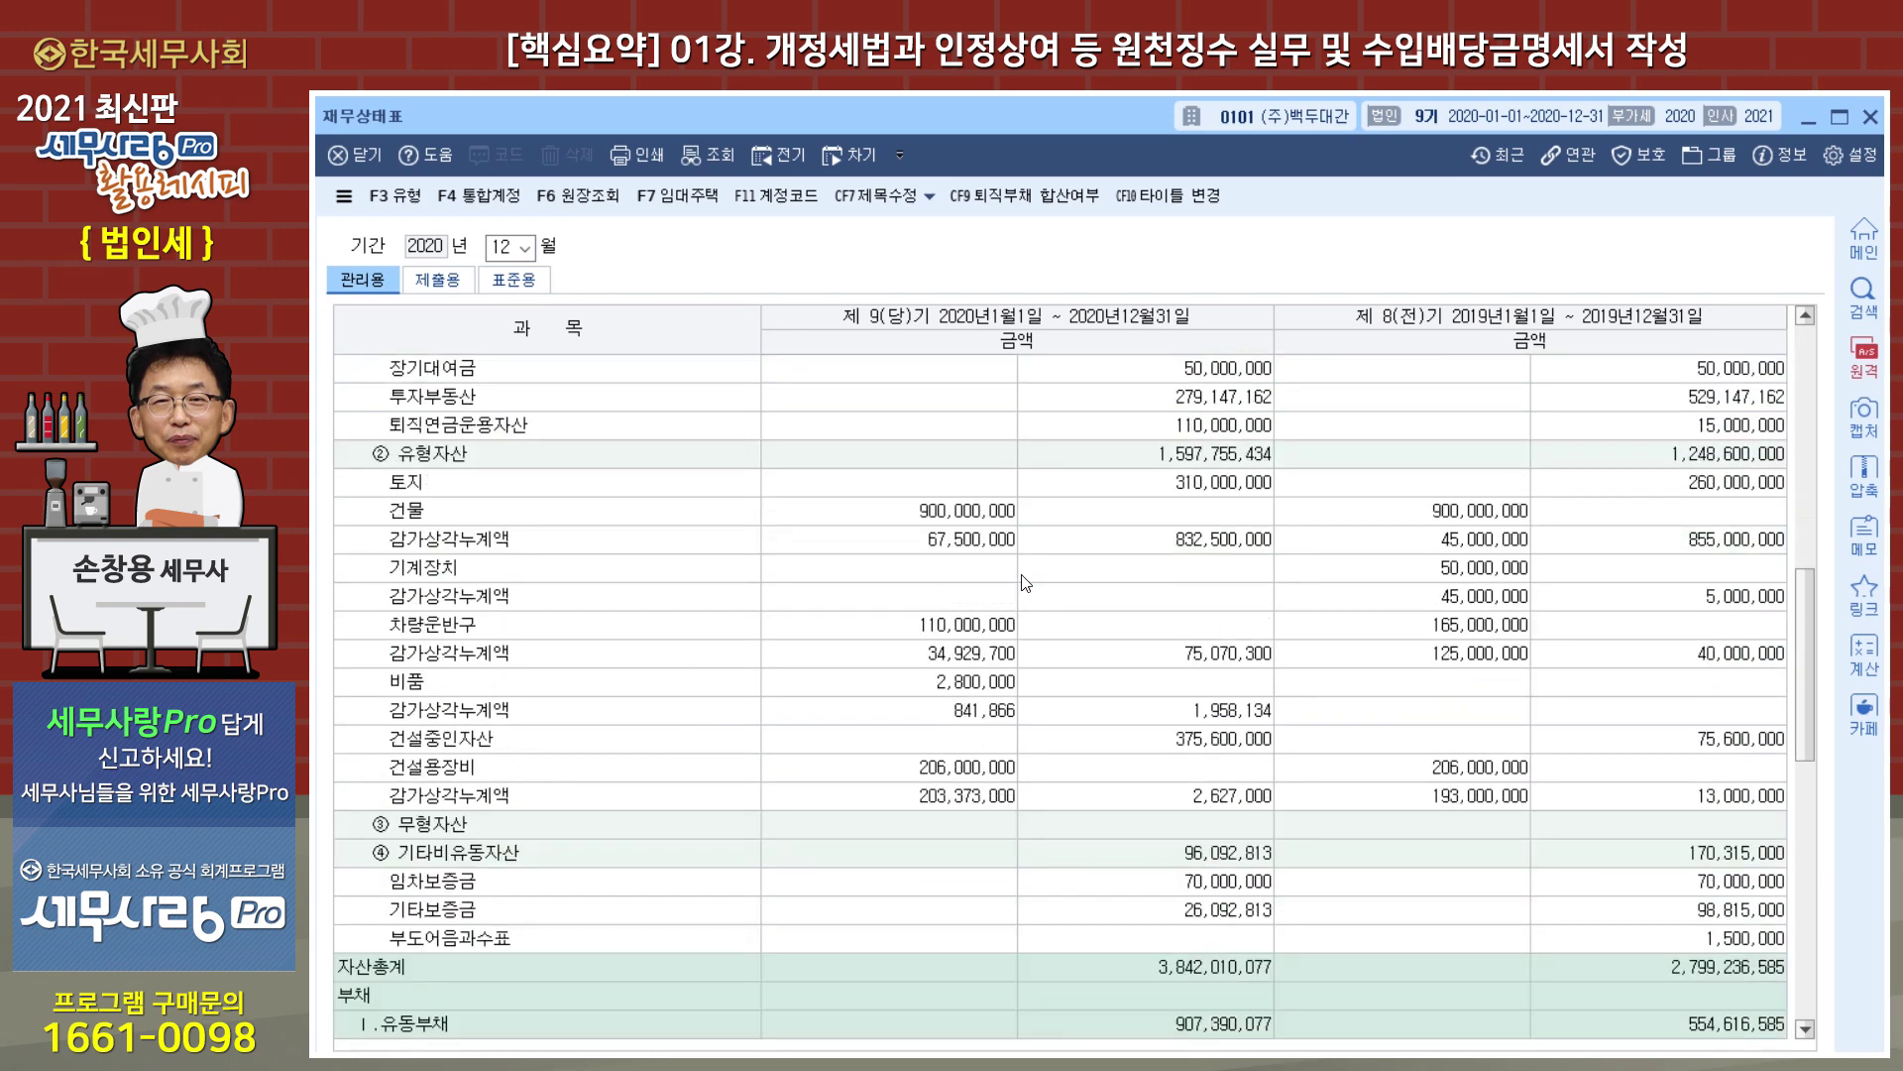
pyautogui.click(1158, 973)
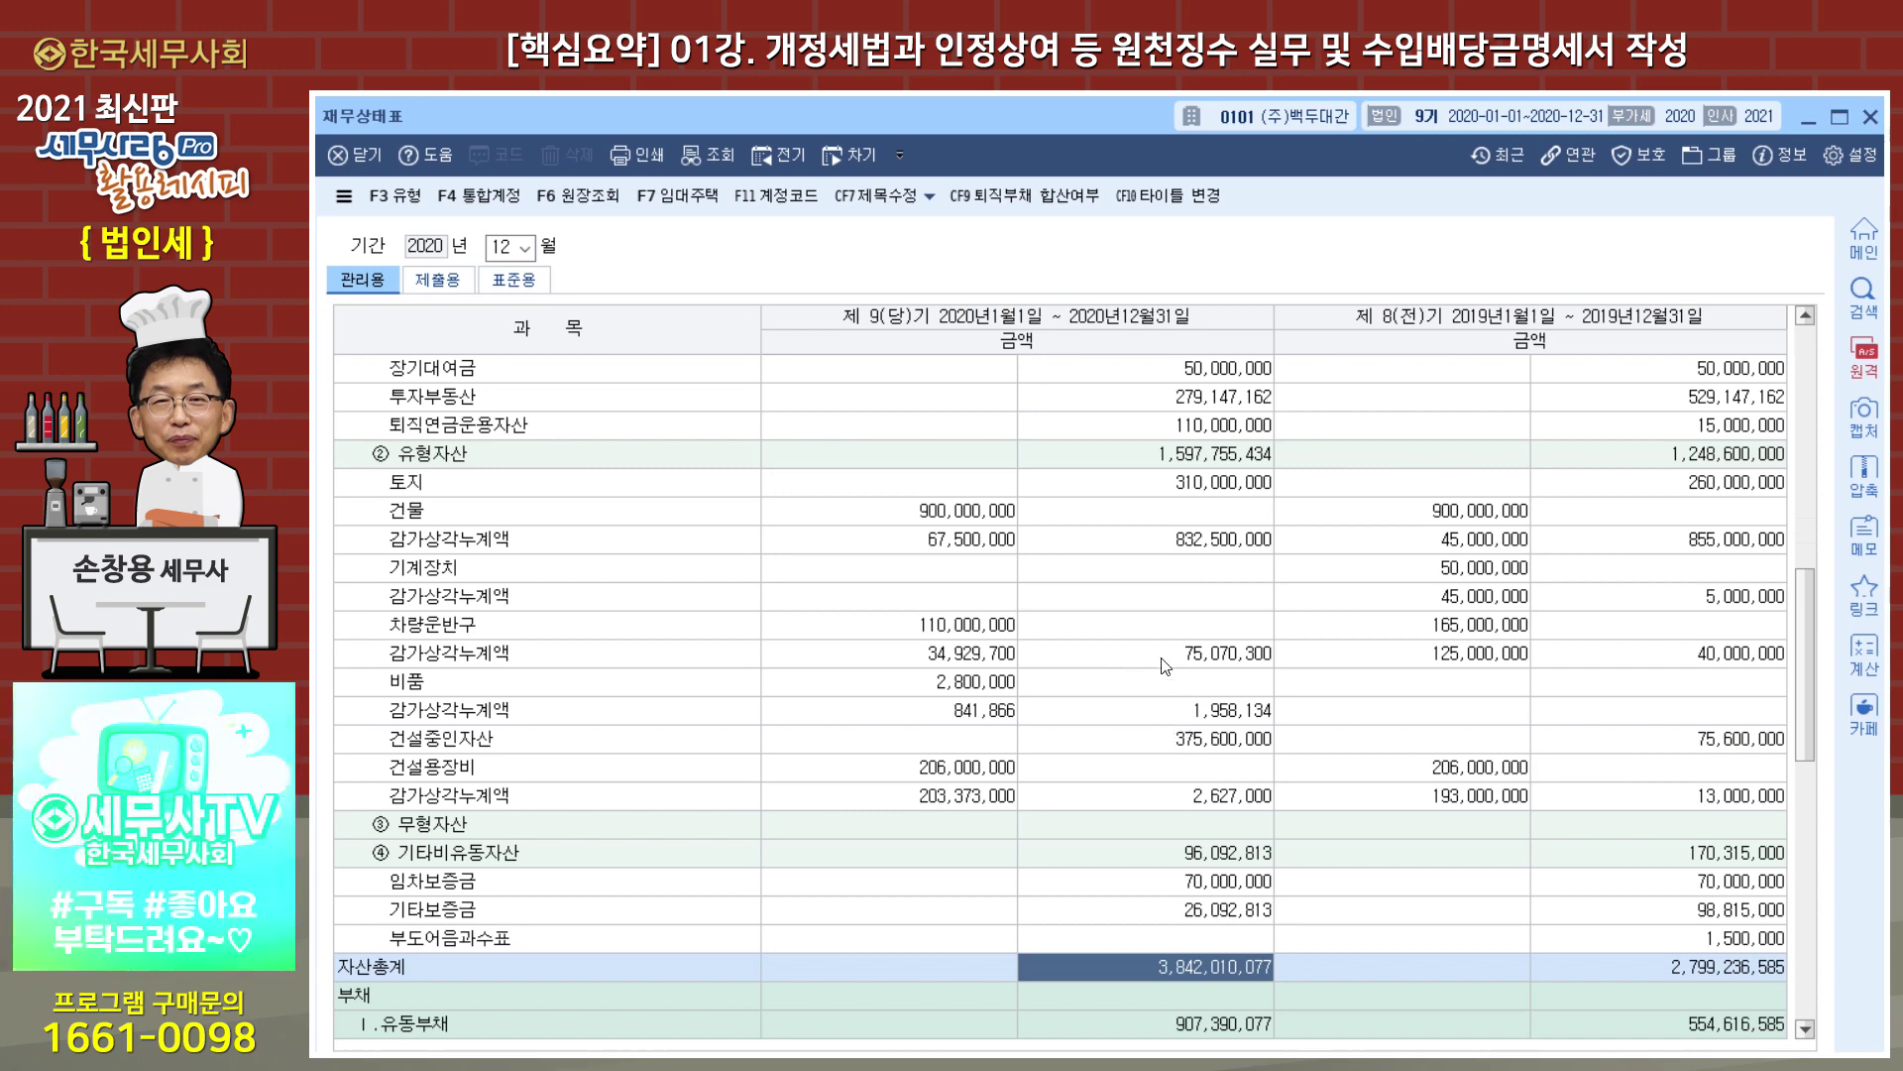
# Review the liabilities and equity in the 재무상태표, including 외화장기차입금 and 단기차입금, and close the statement.
pyautogui.scroll(-1, 1166, 666)
pyautogui.scroll(-8, 1161, 663)
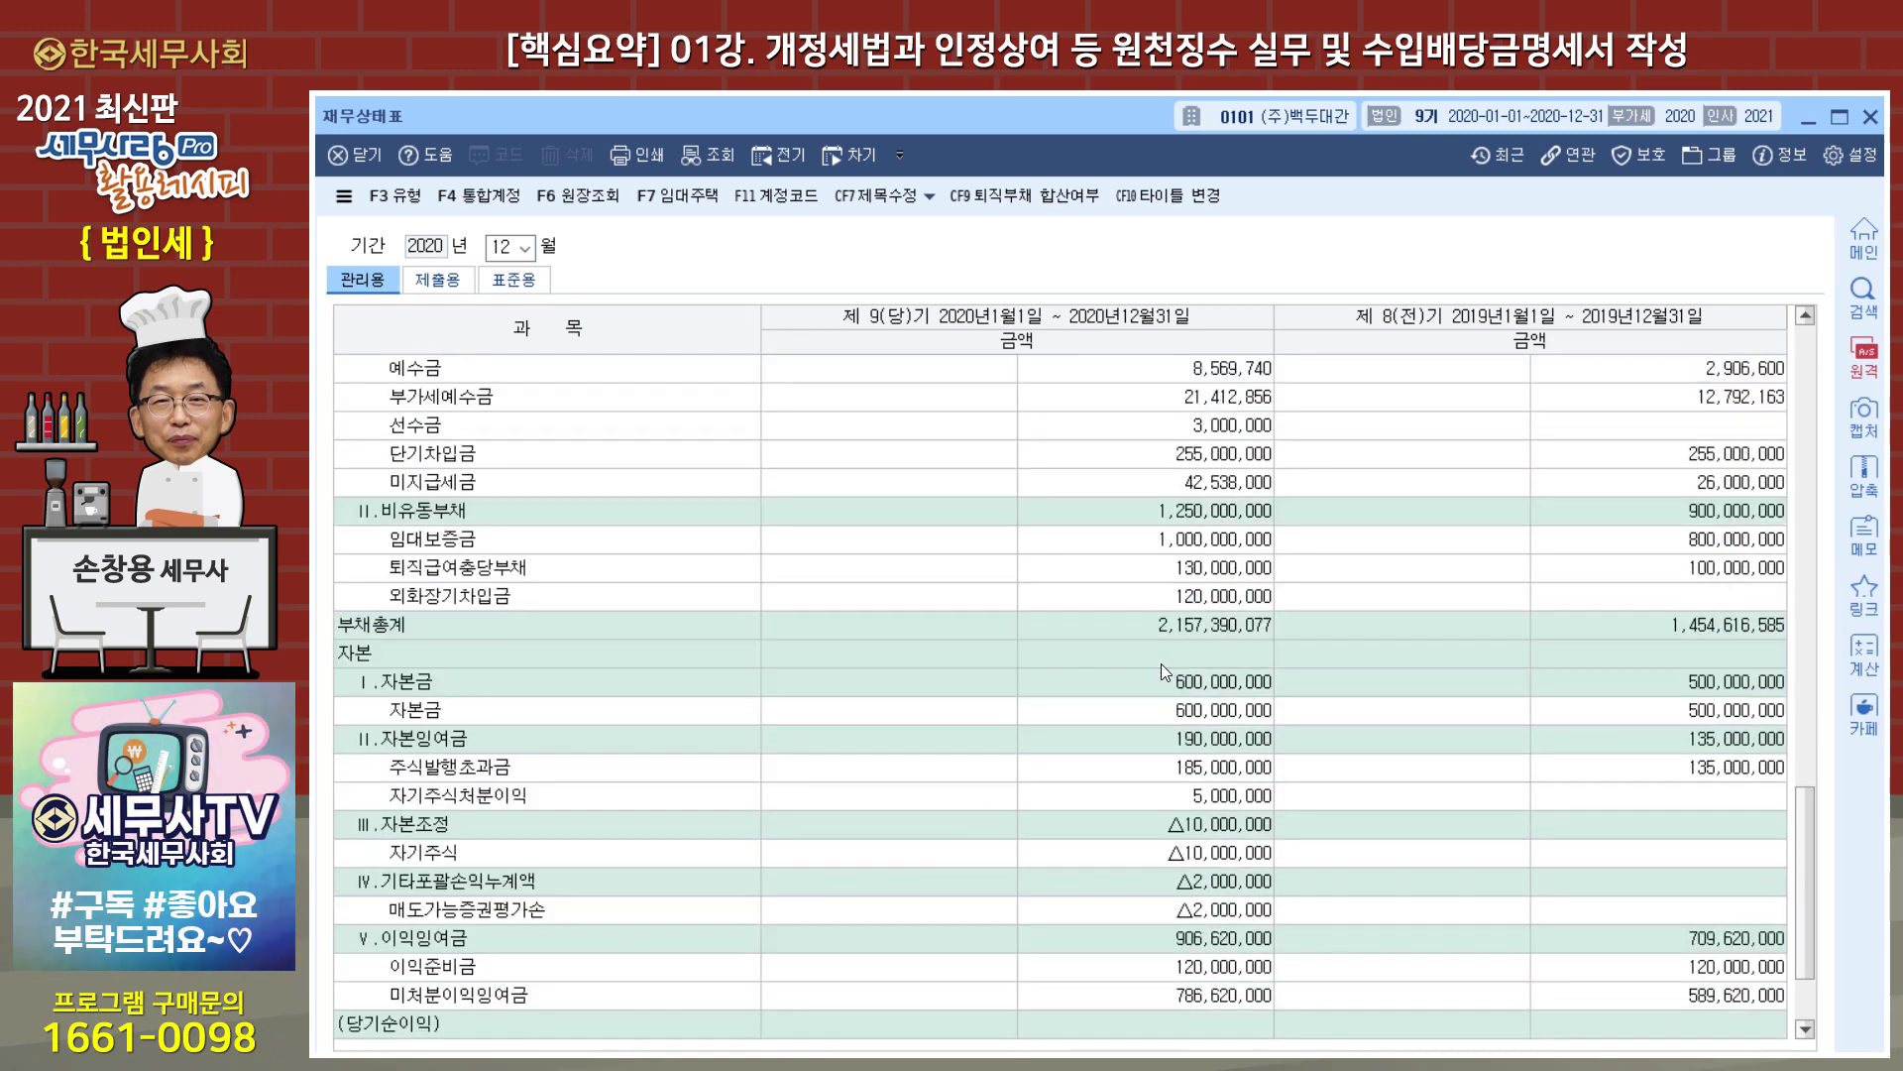
pyautogui.scroll(2, 1158, 664)
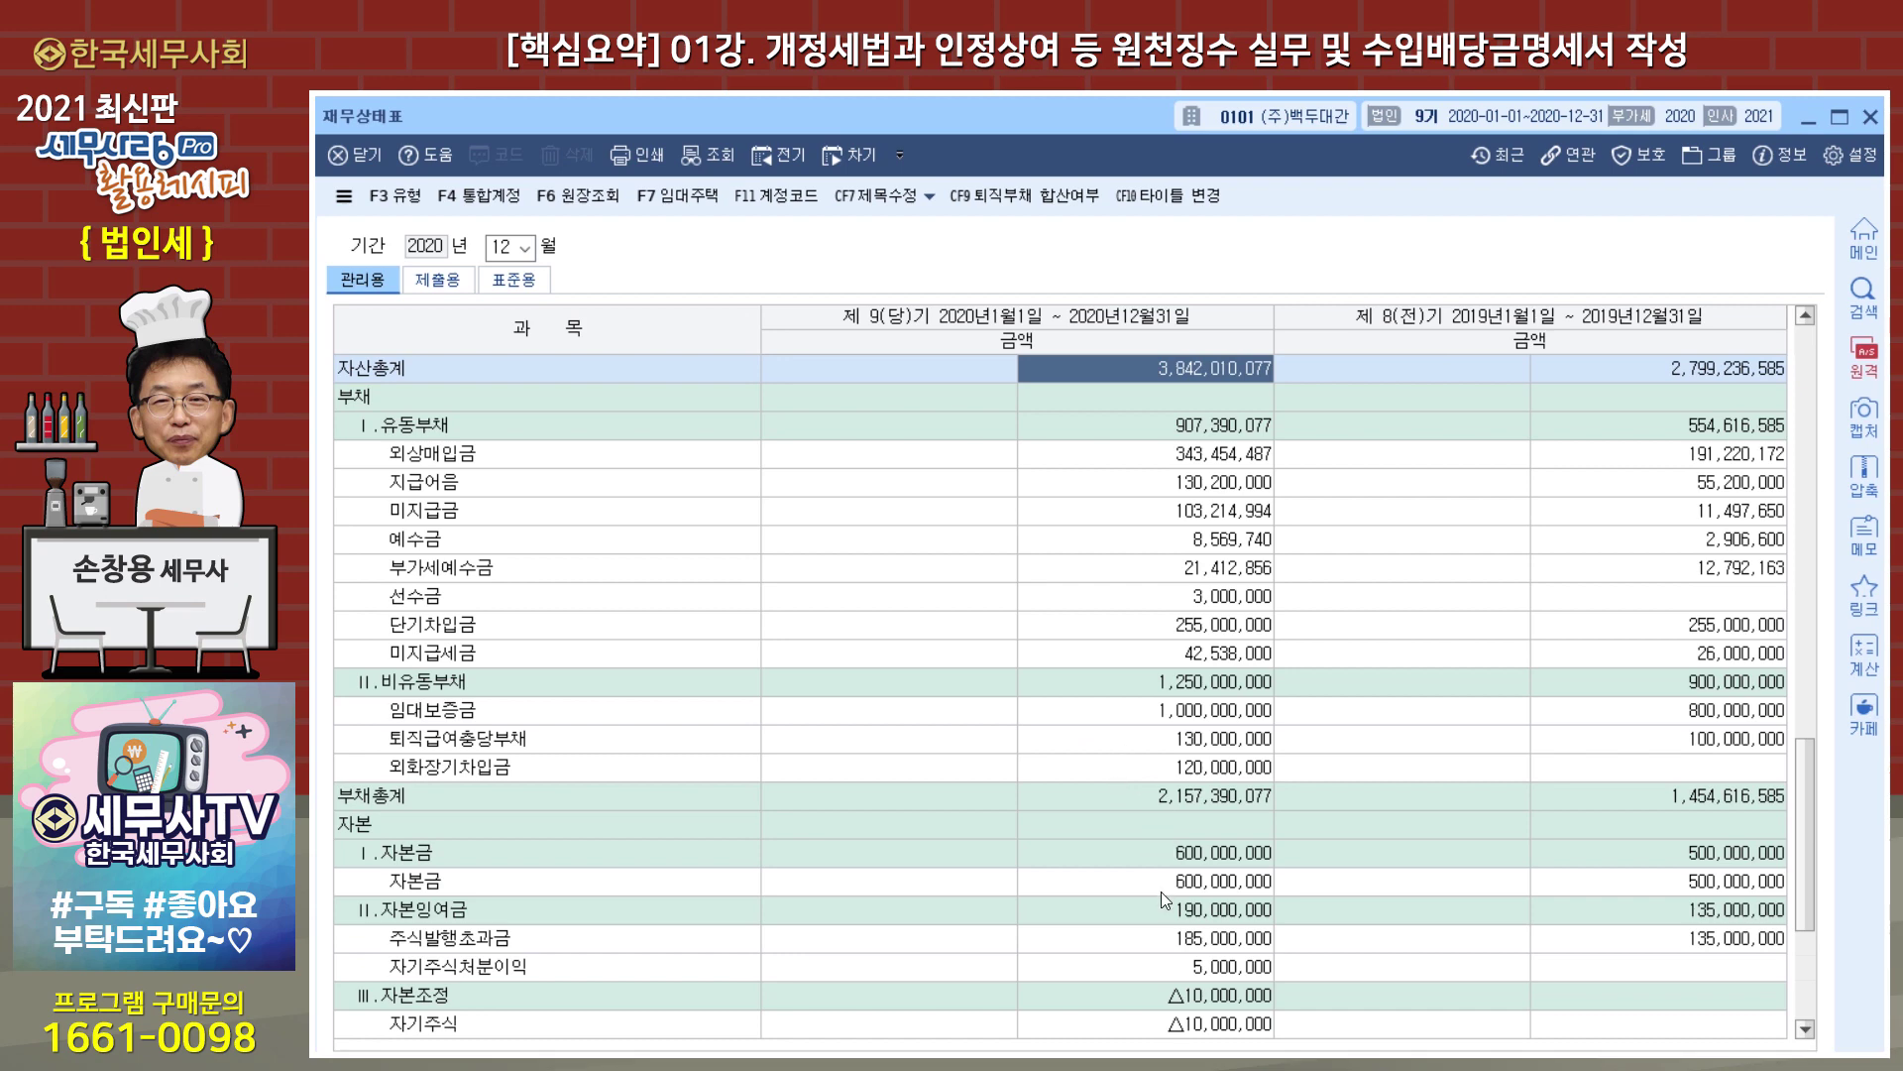
pyautogui.scroll(-2, 1218, 991)
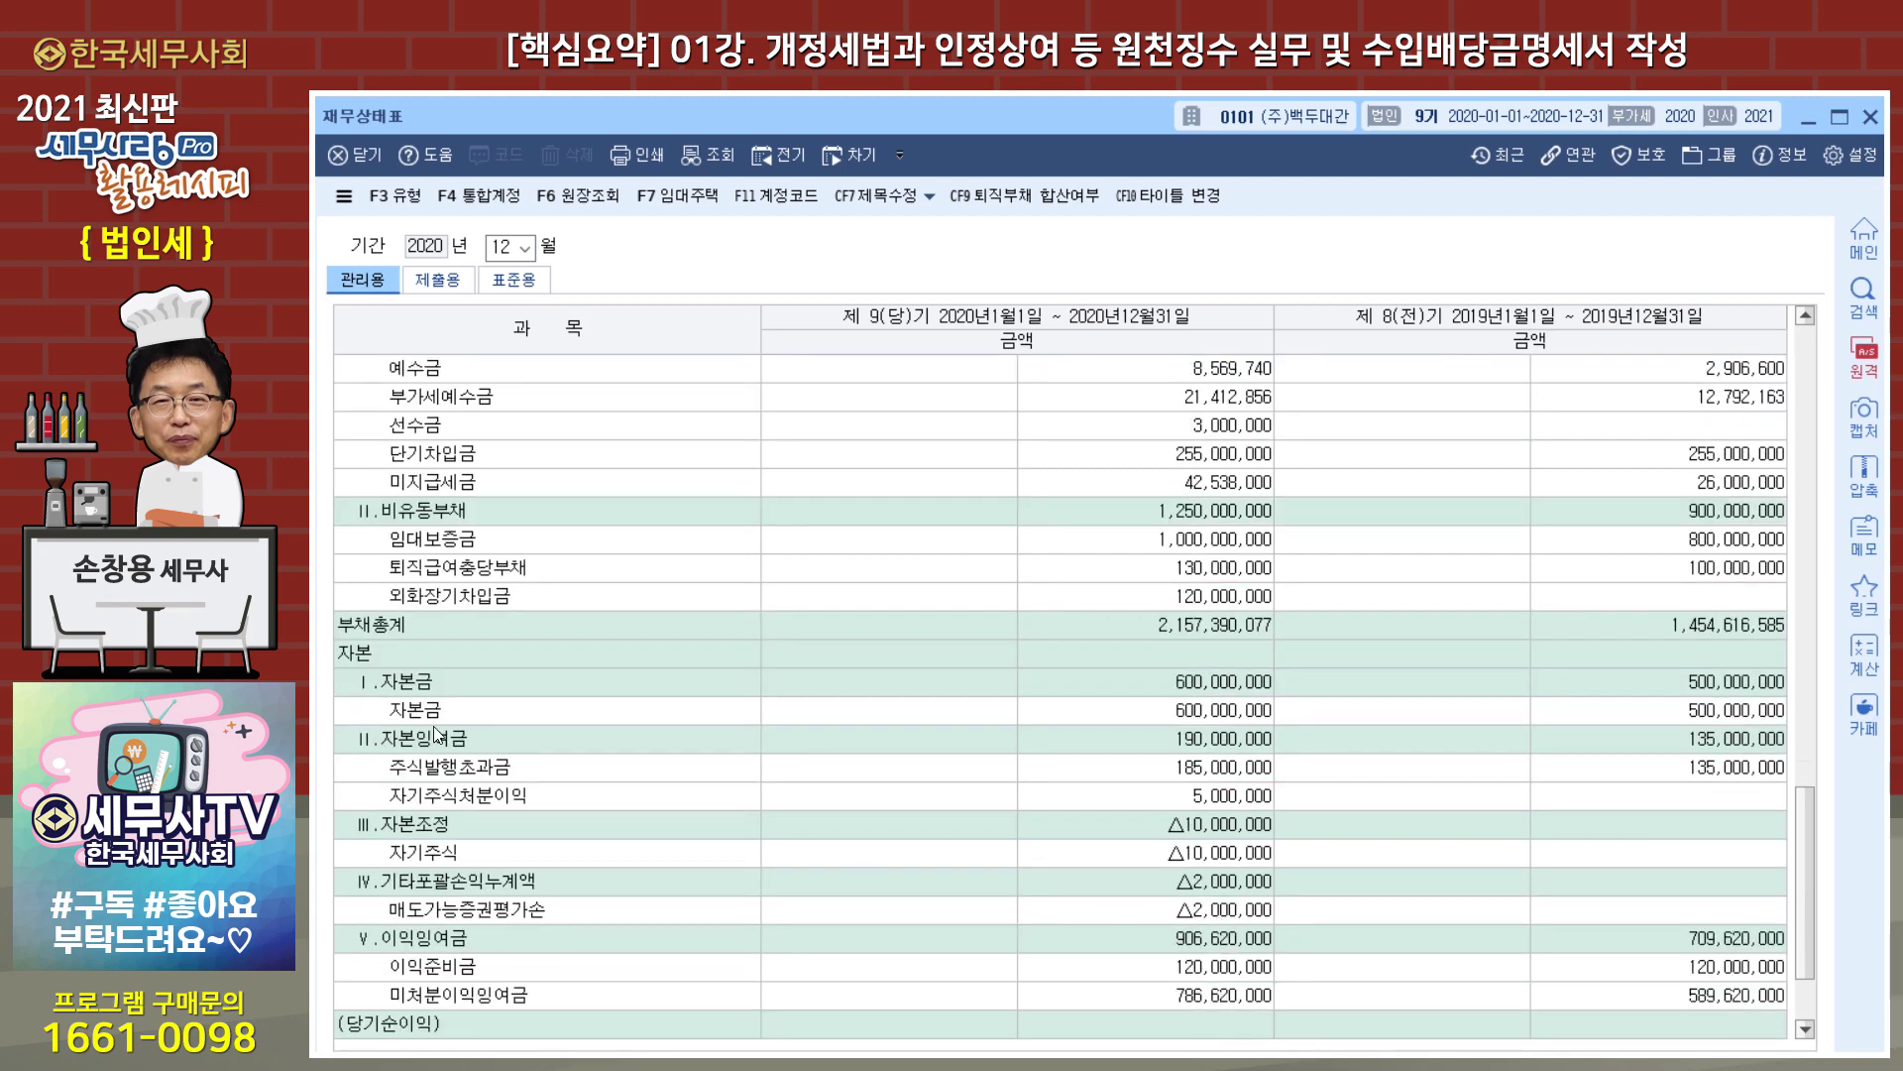
pyautogui.scroll(-1, 1150, 951)
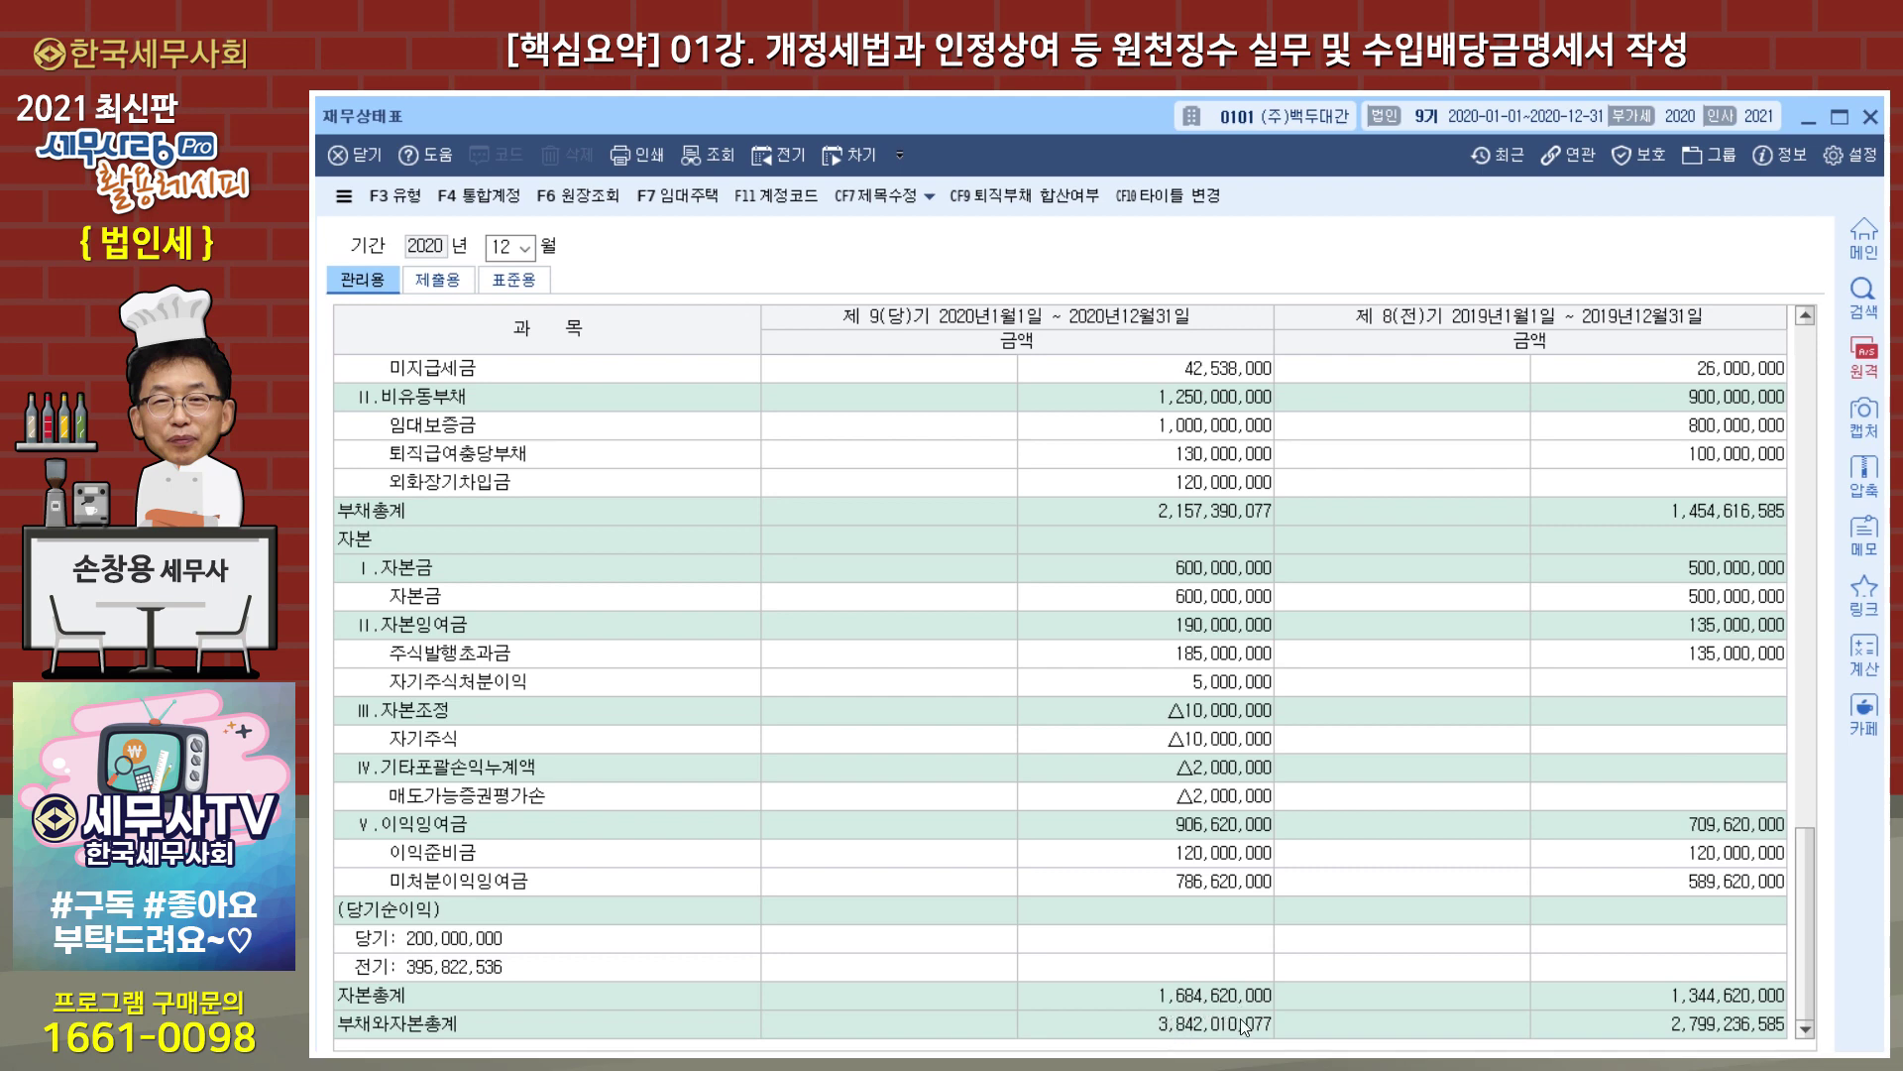
pyautogui.scroll(2, 1241, 1016)
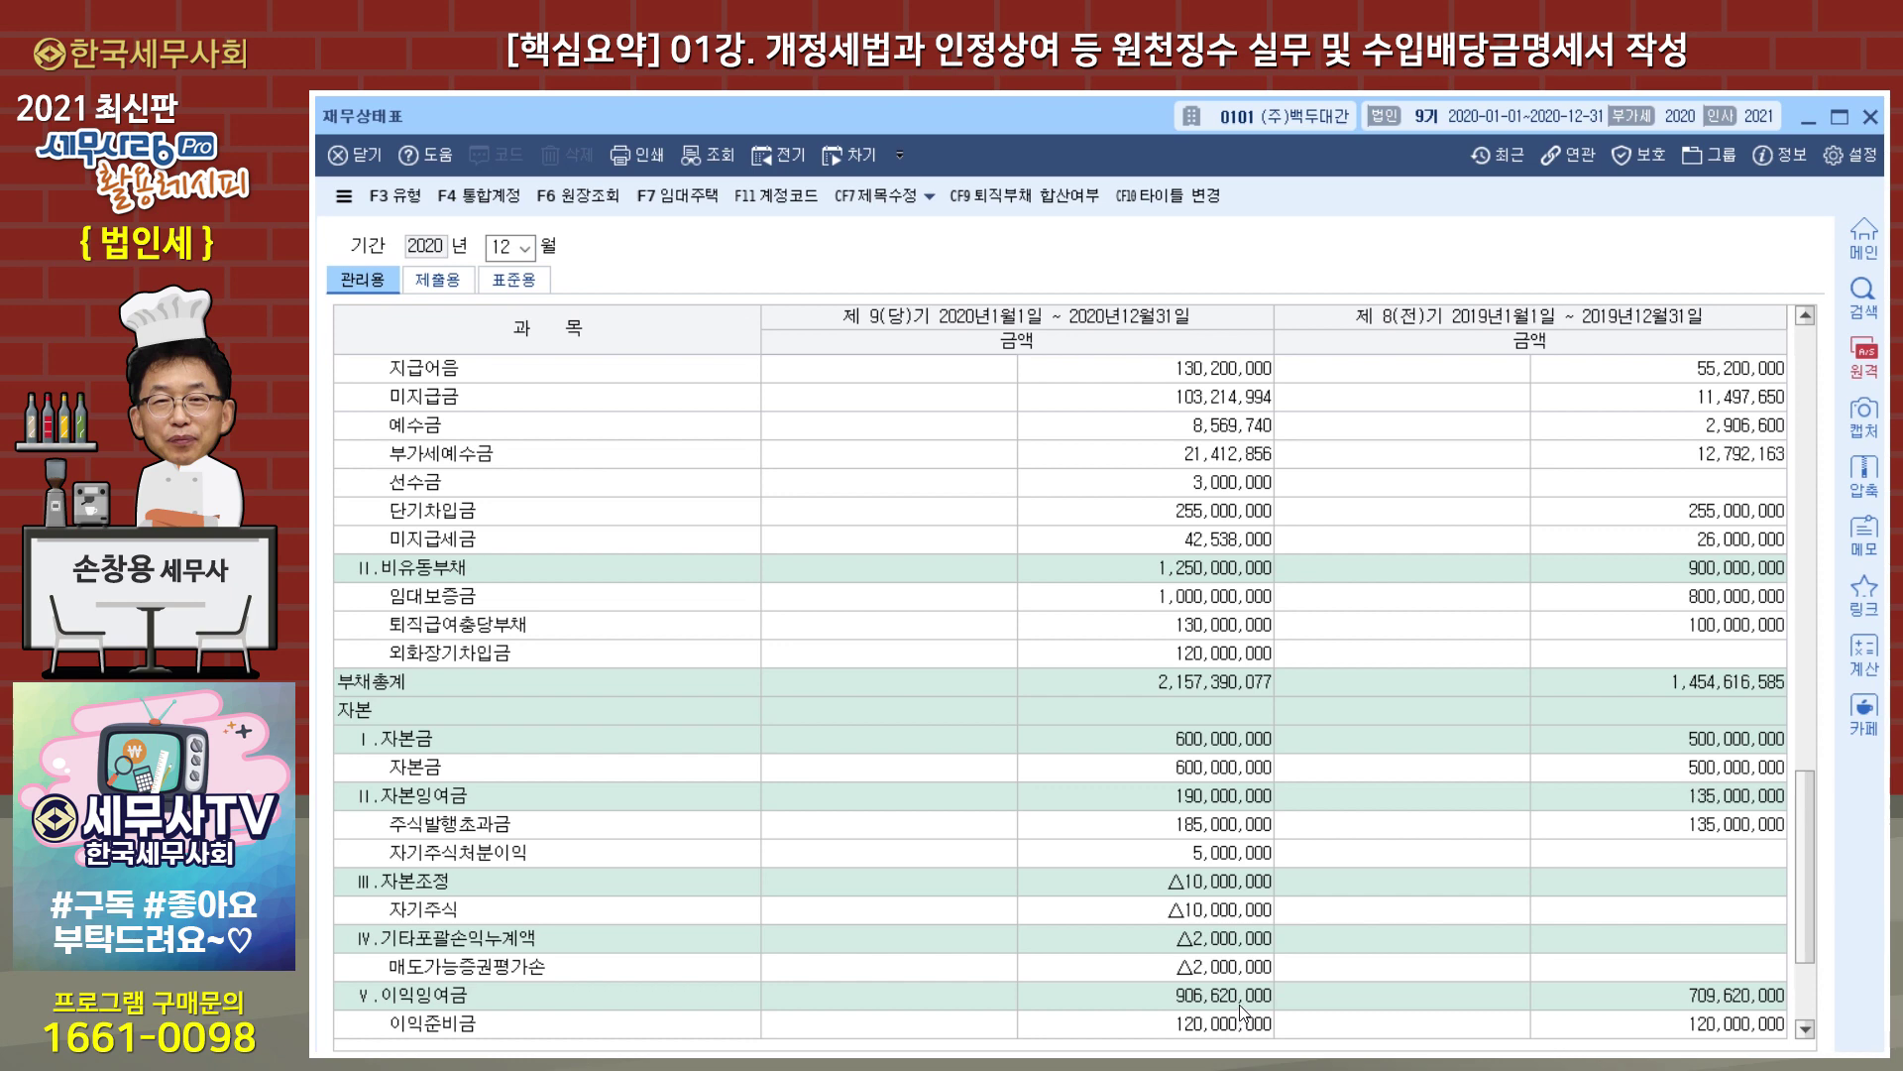
pyautogui.scroll(1, 1240, 1003)
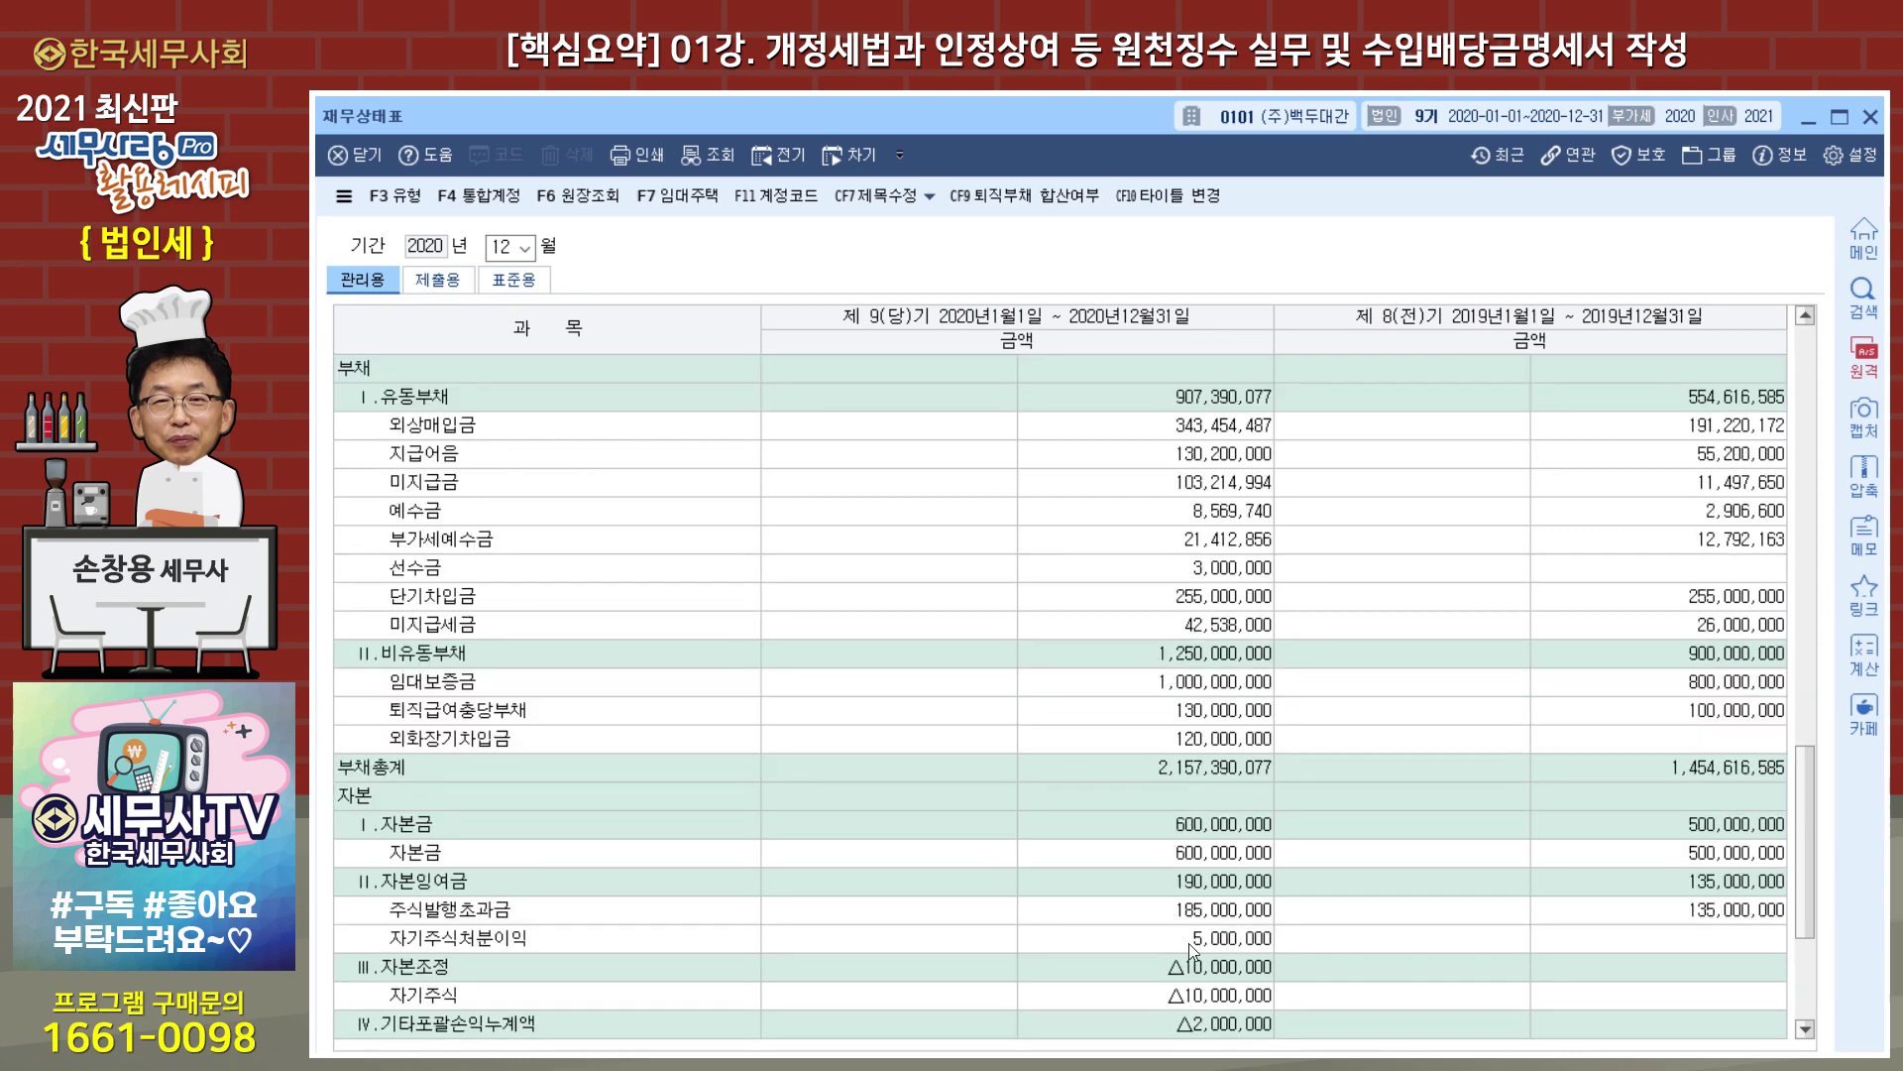
pyautogui.click(1199, 746)
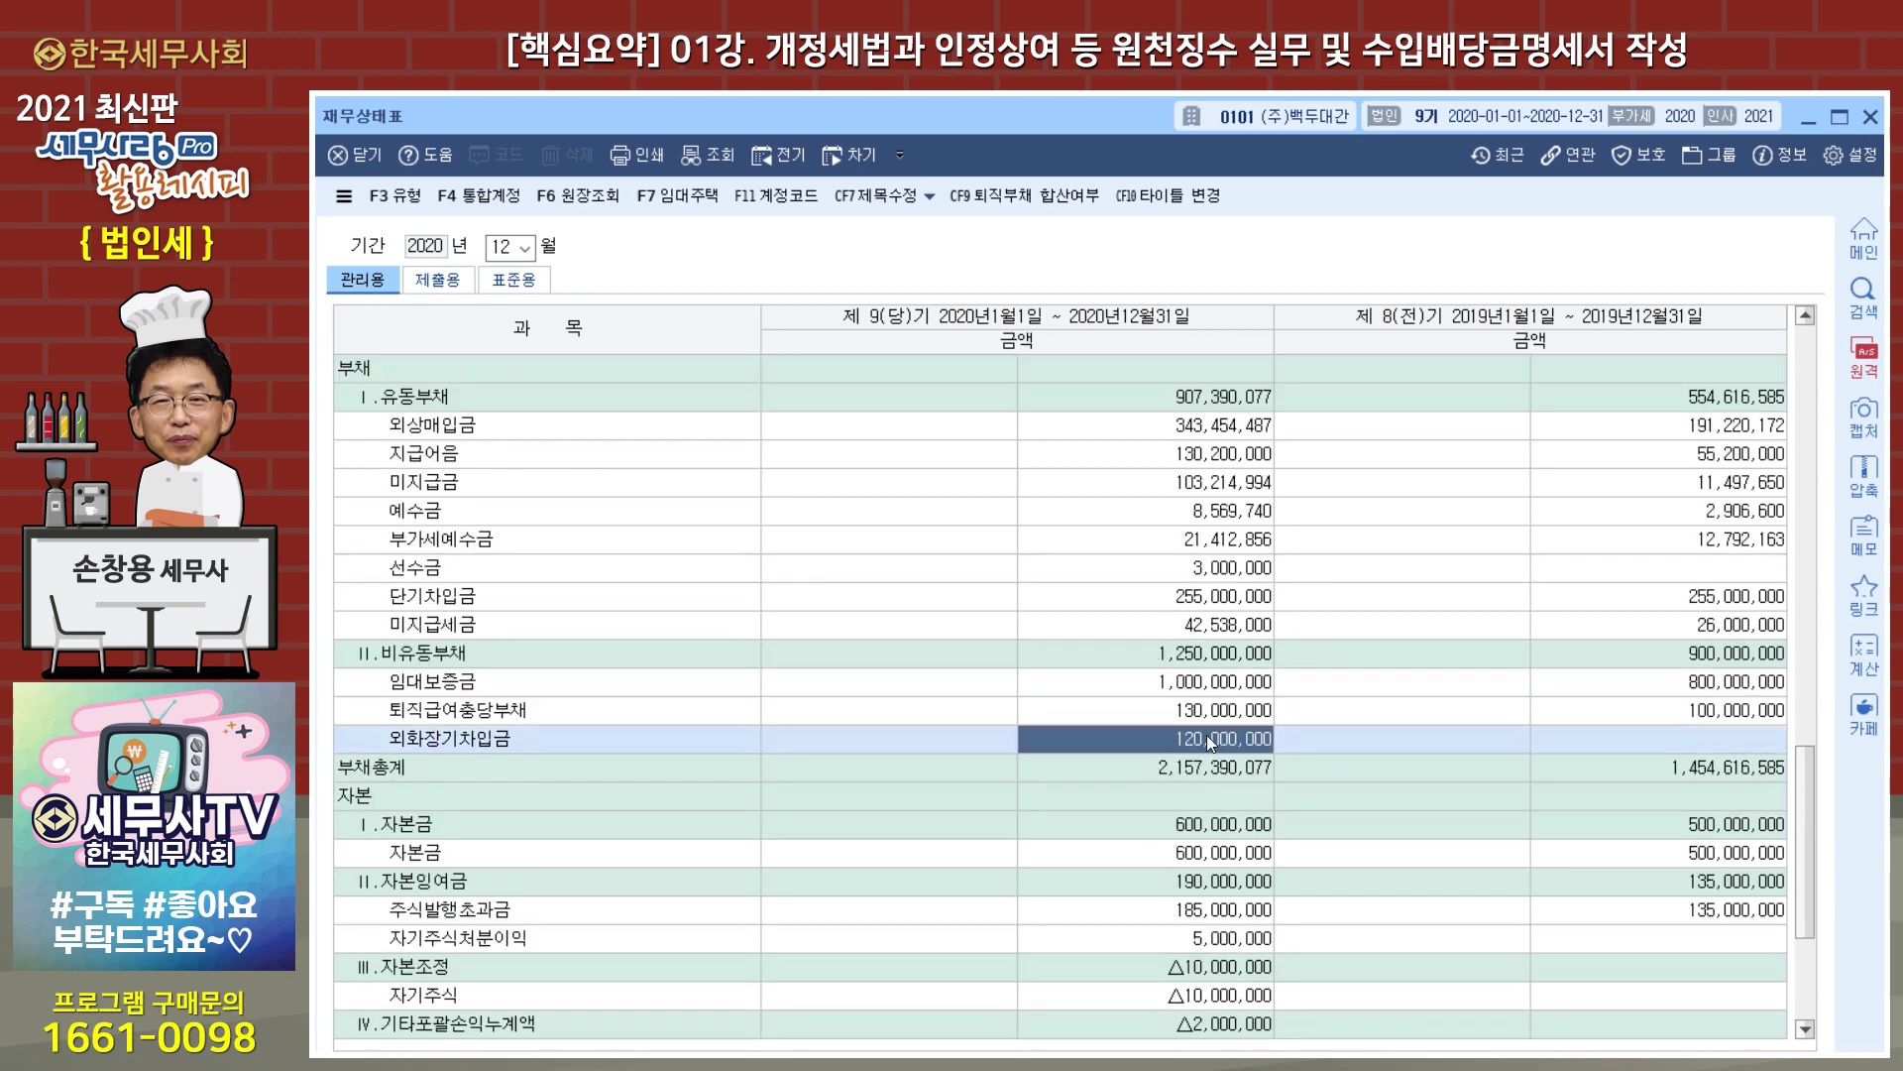
pyautogui.click(1221, 601)
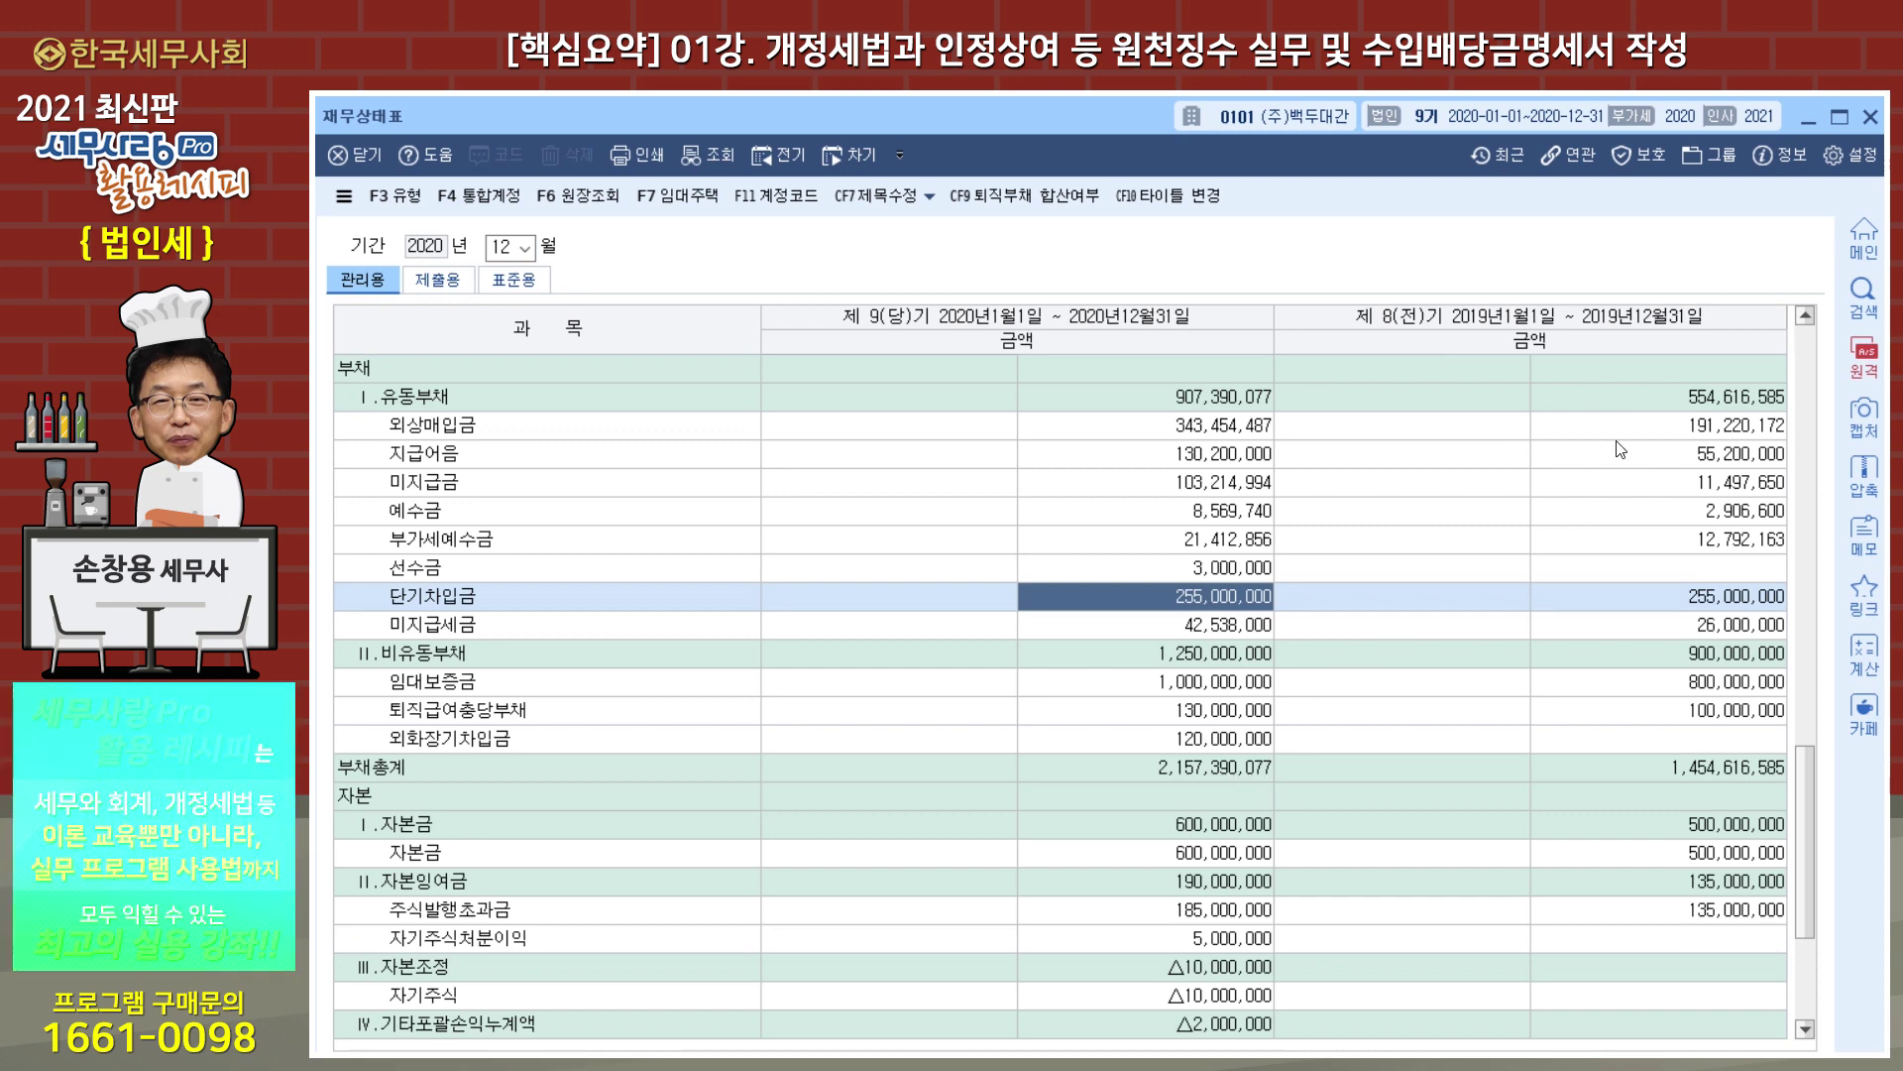
pyautogui.click(1873, 123)
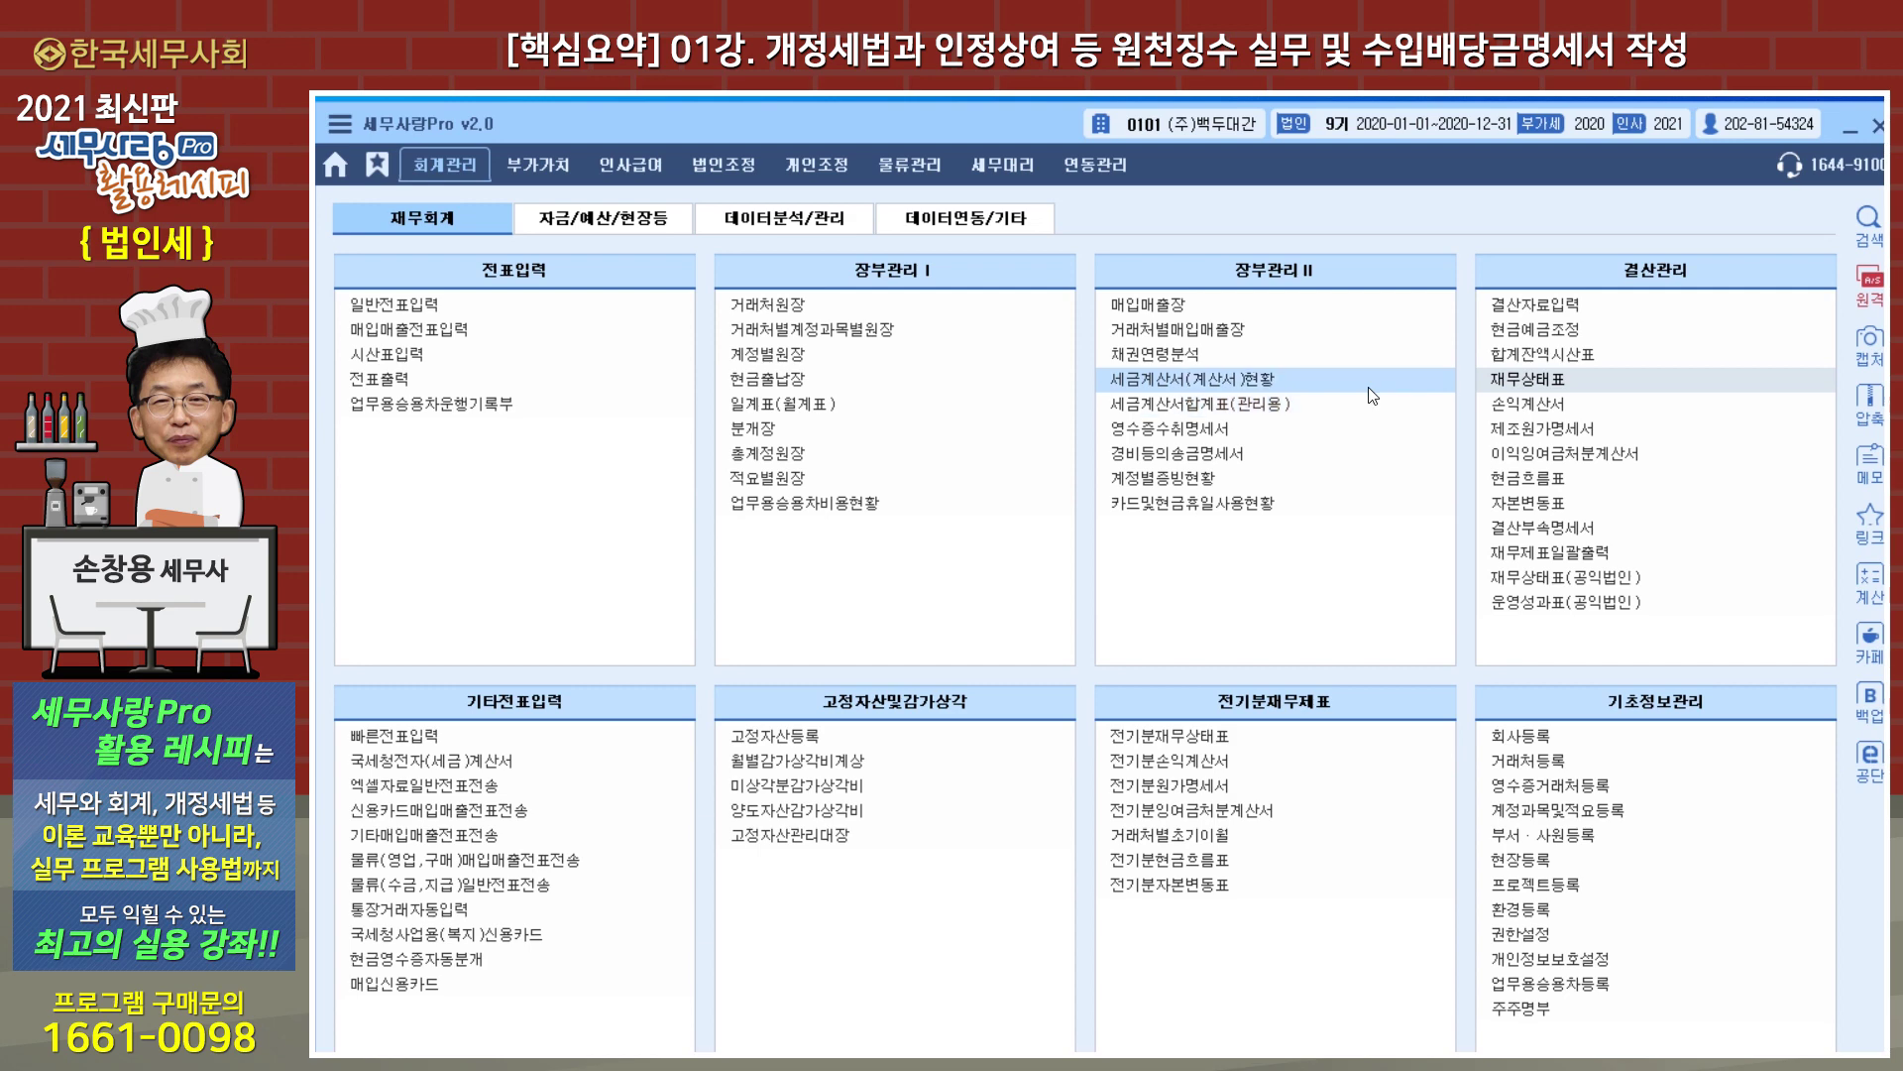
# Reopen the 임대보증금등의간주익금조정명세서, look over the 건설비 상당액 적수계산 section, and return to the 간주익금 조정 section.
pyautogui.click(740, 168)
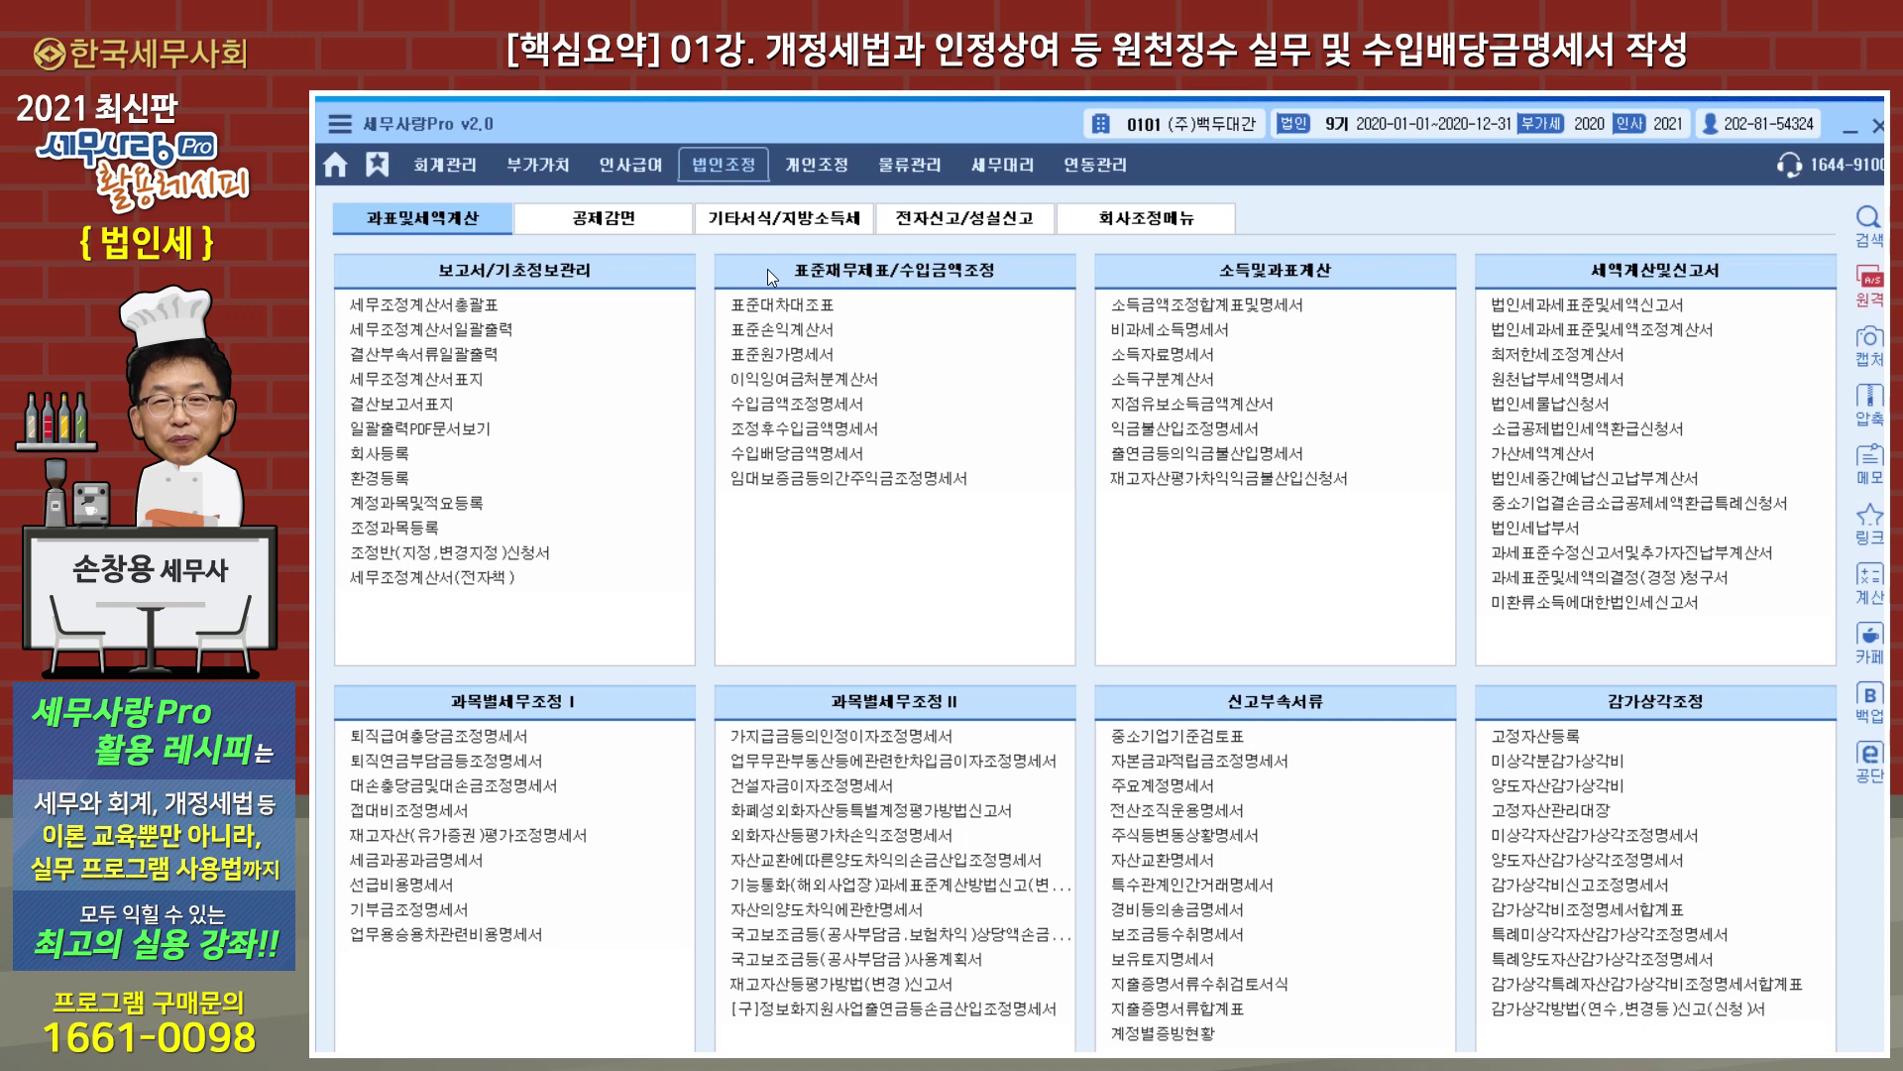
pyautogui.click(854, 480)
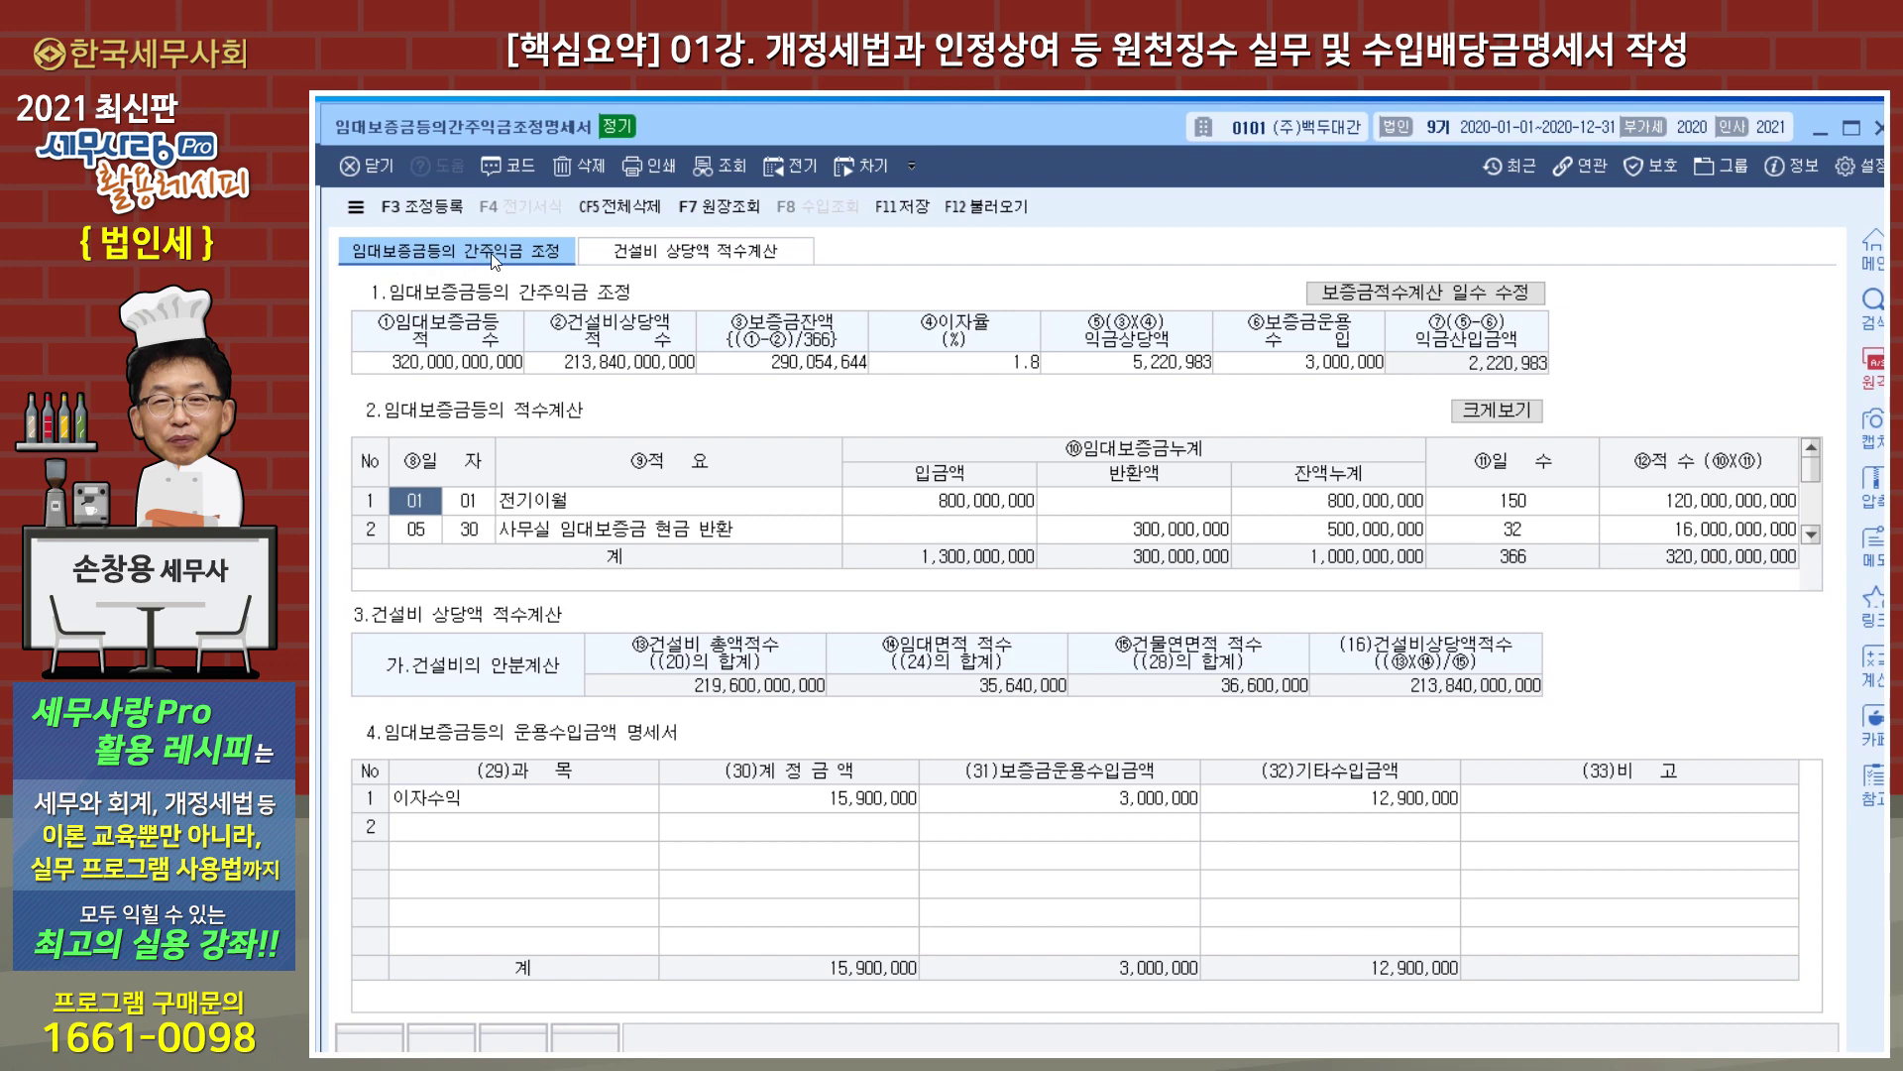
pyautogui.click(691, 260)
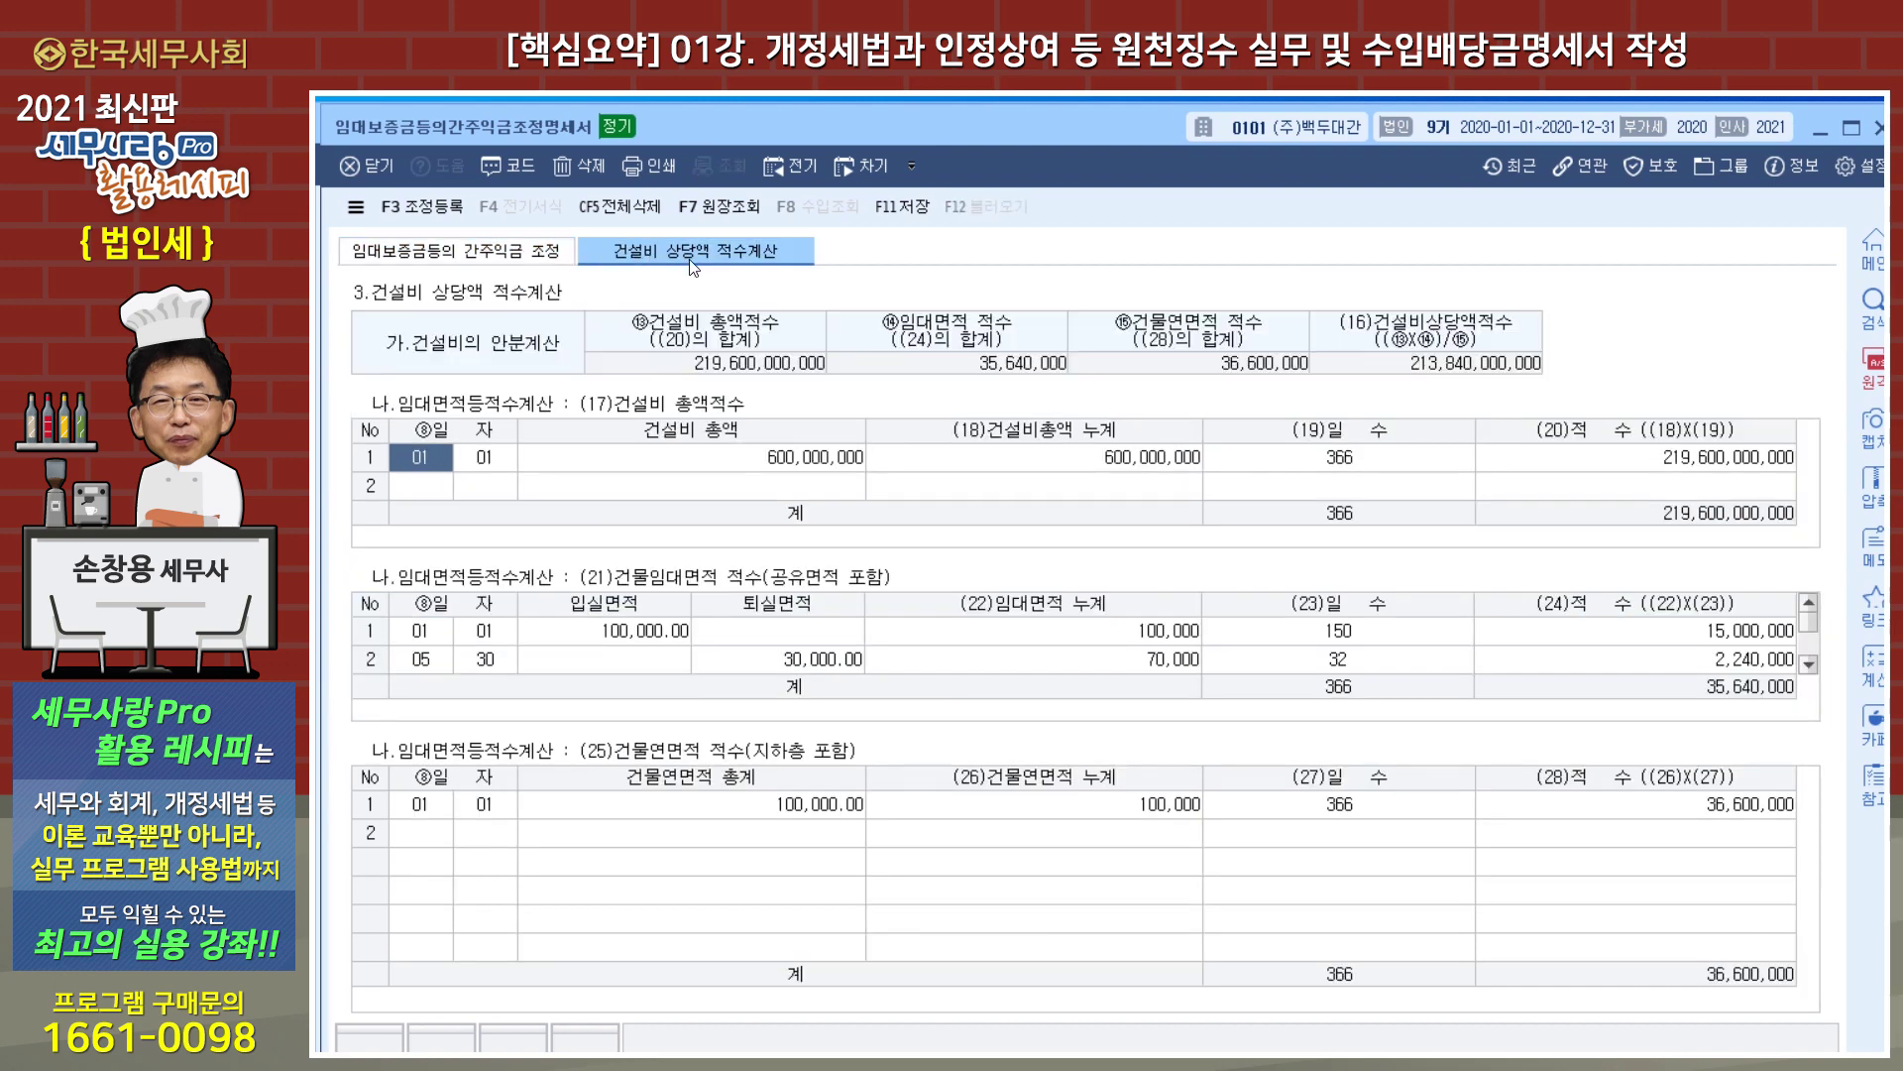
pyautogui.click(515, 260)
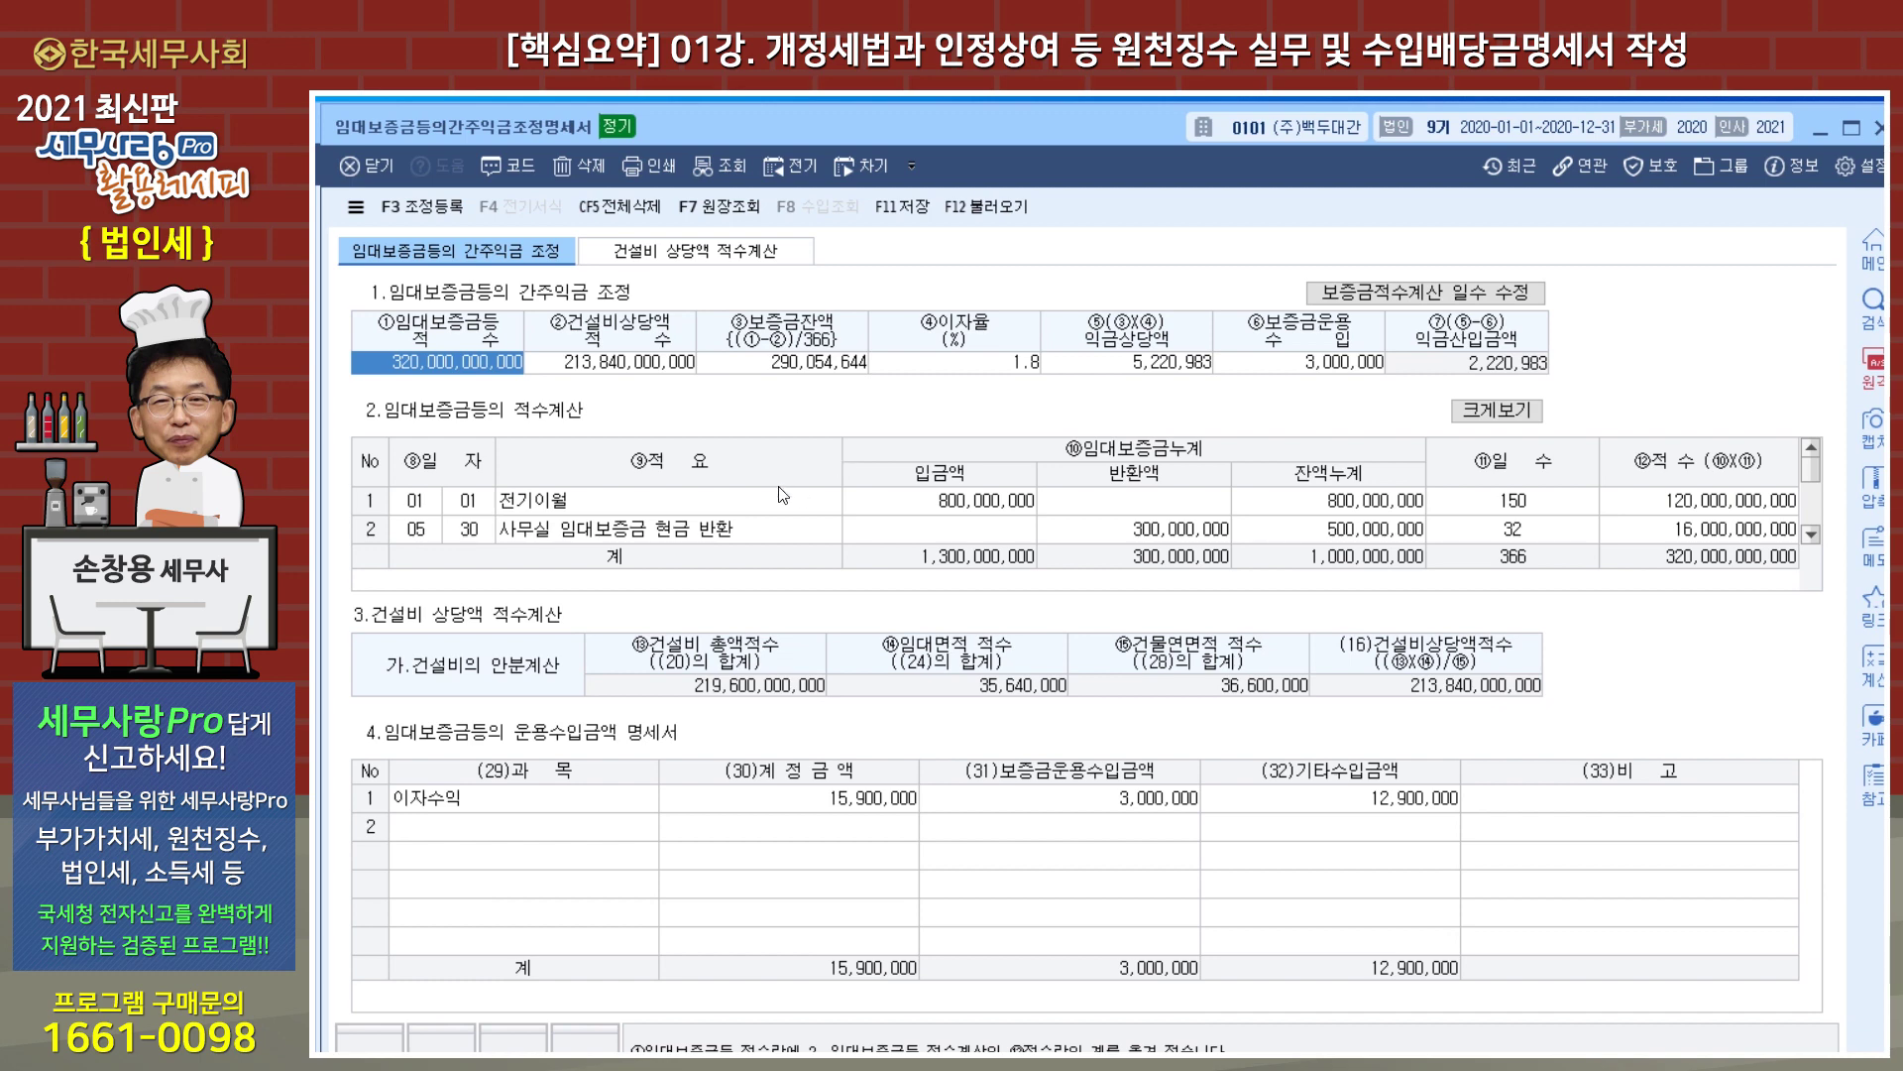
# Reload the 임대보증금 change history from the 재무회계 voucher data, replacing the existing entries.
pyautogui.click(738, 501)
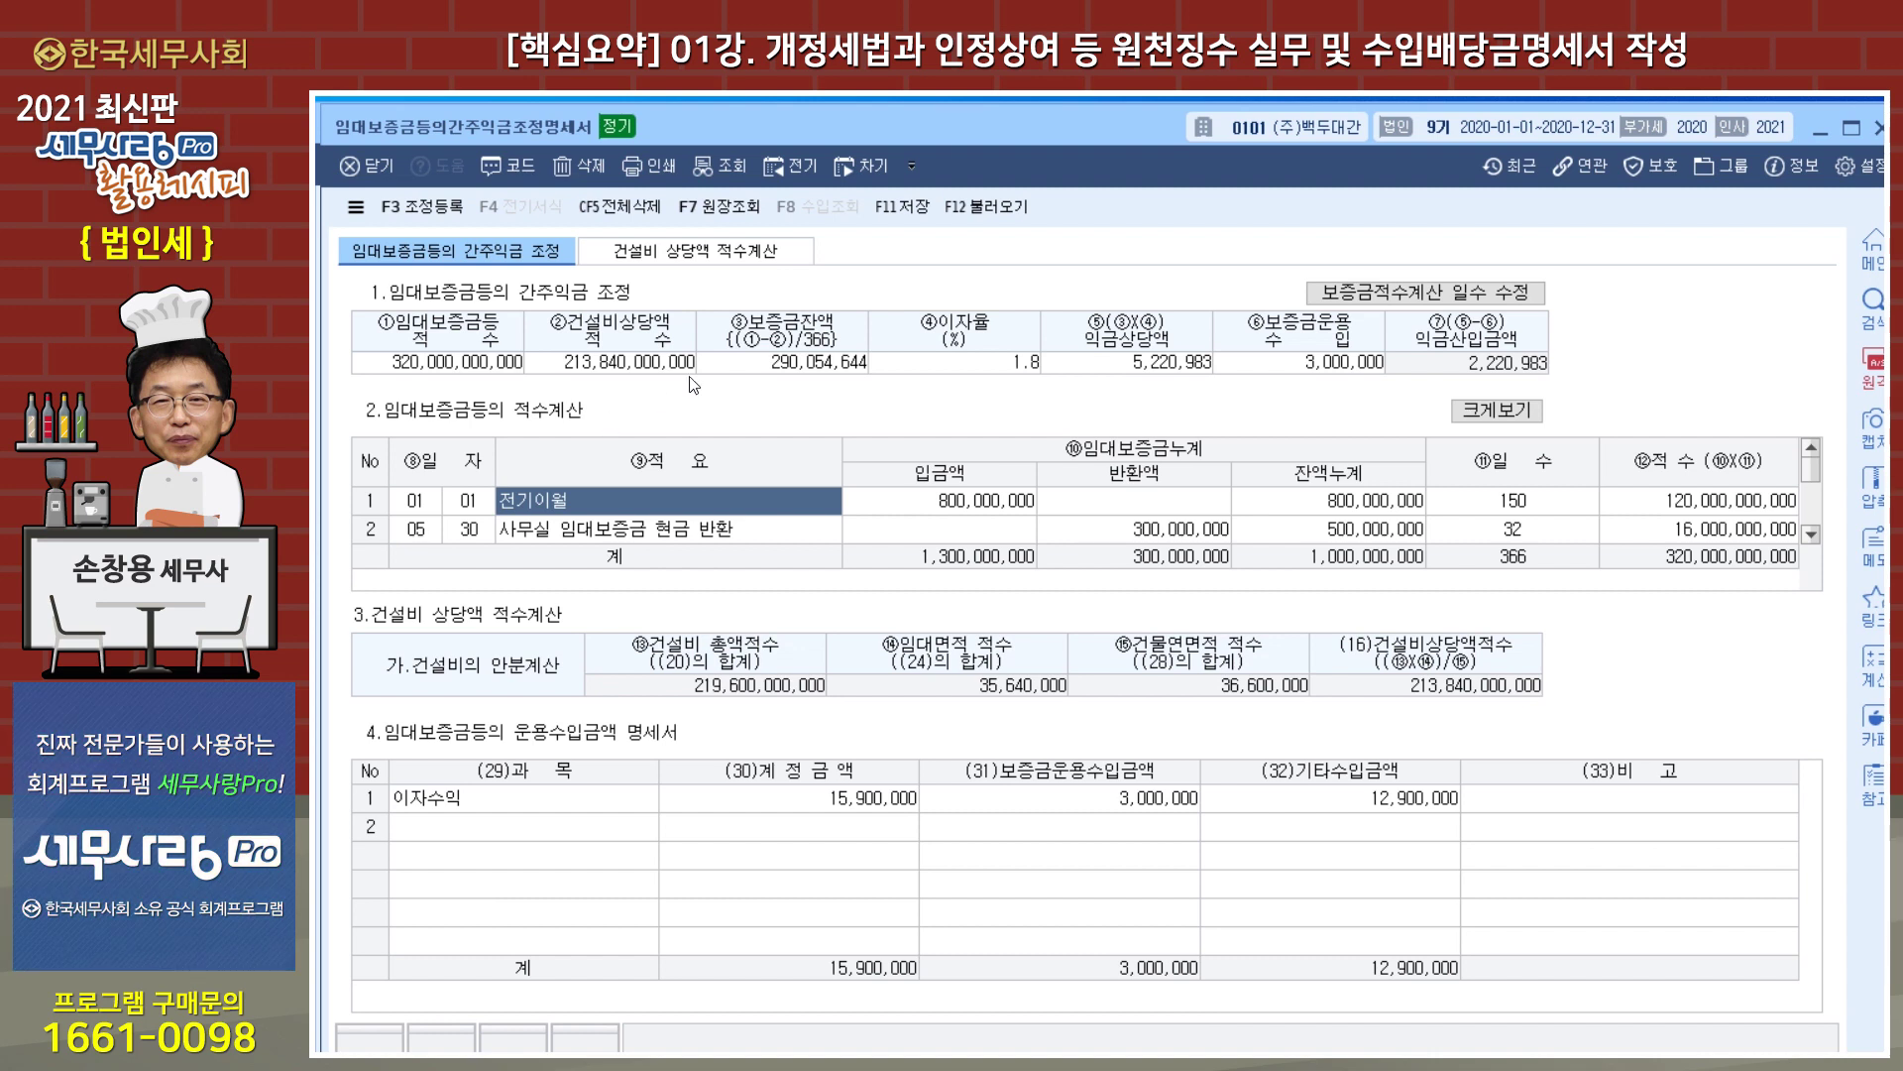
pyautogui.click(1001, 212)
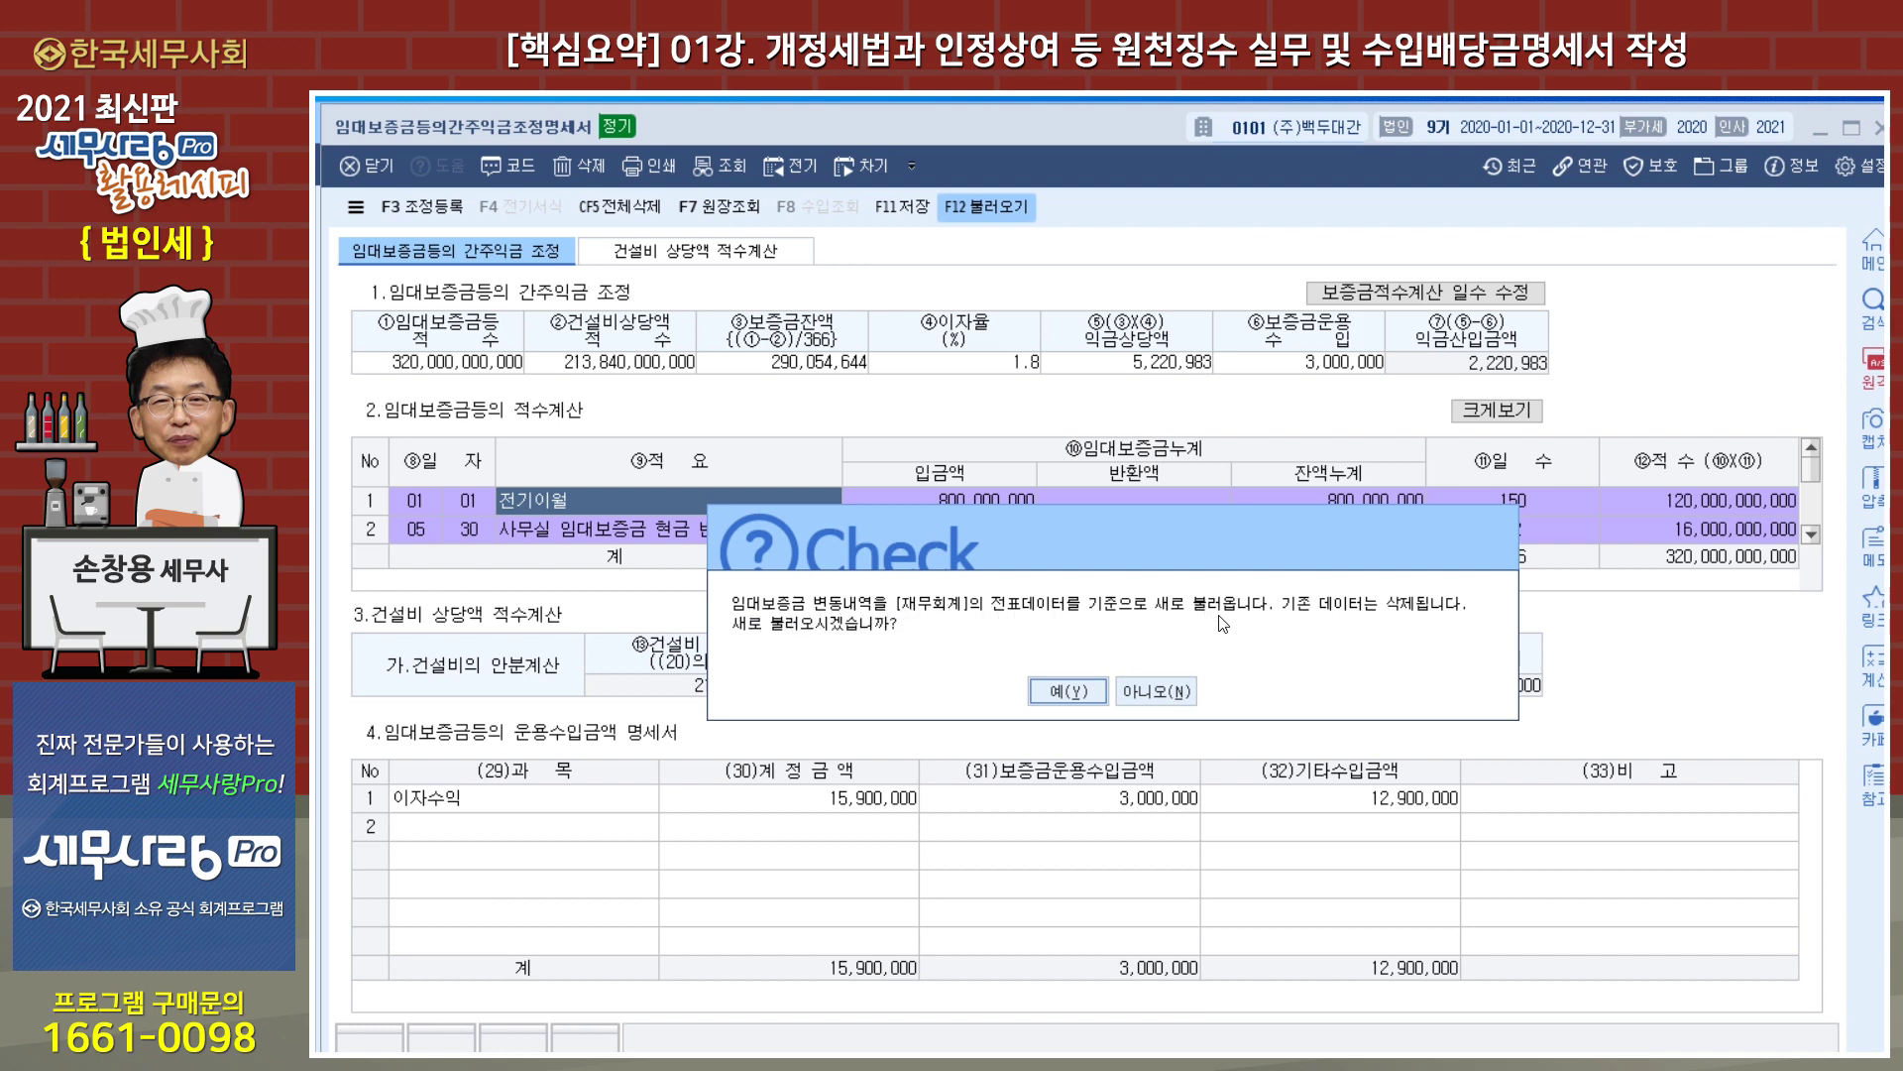
pyautogui.click(1080, 695)
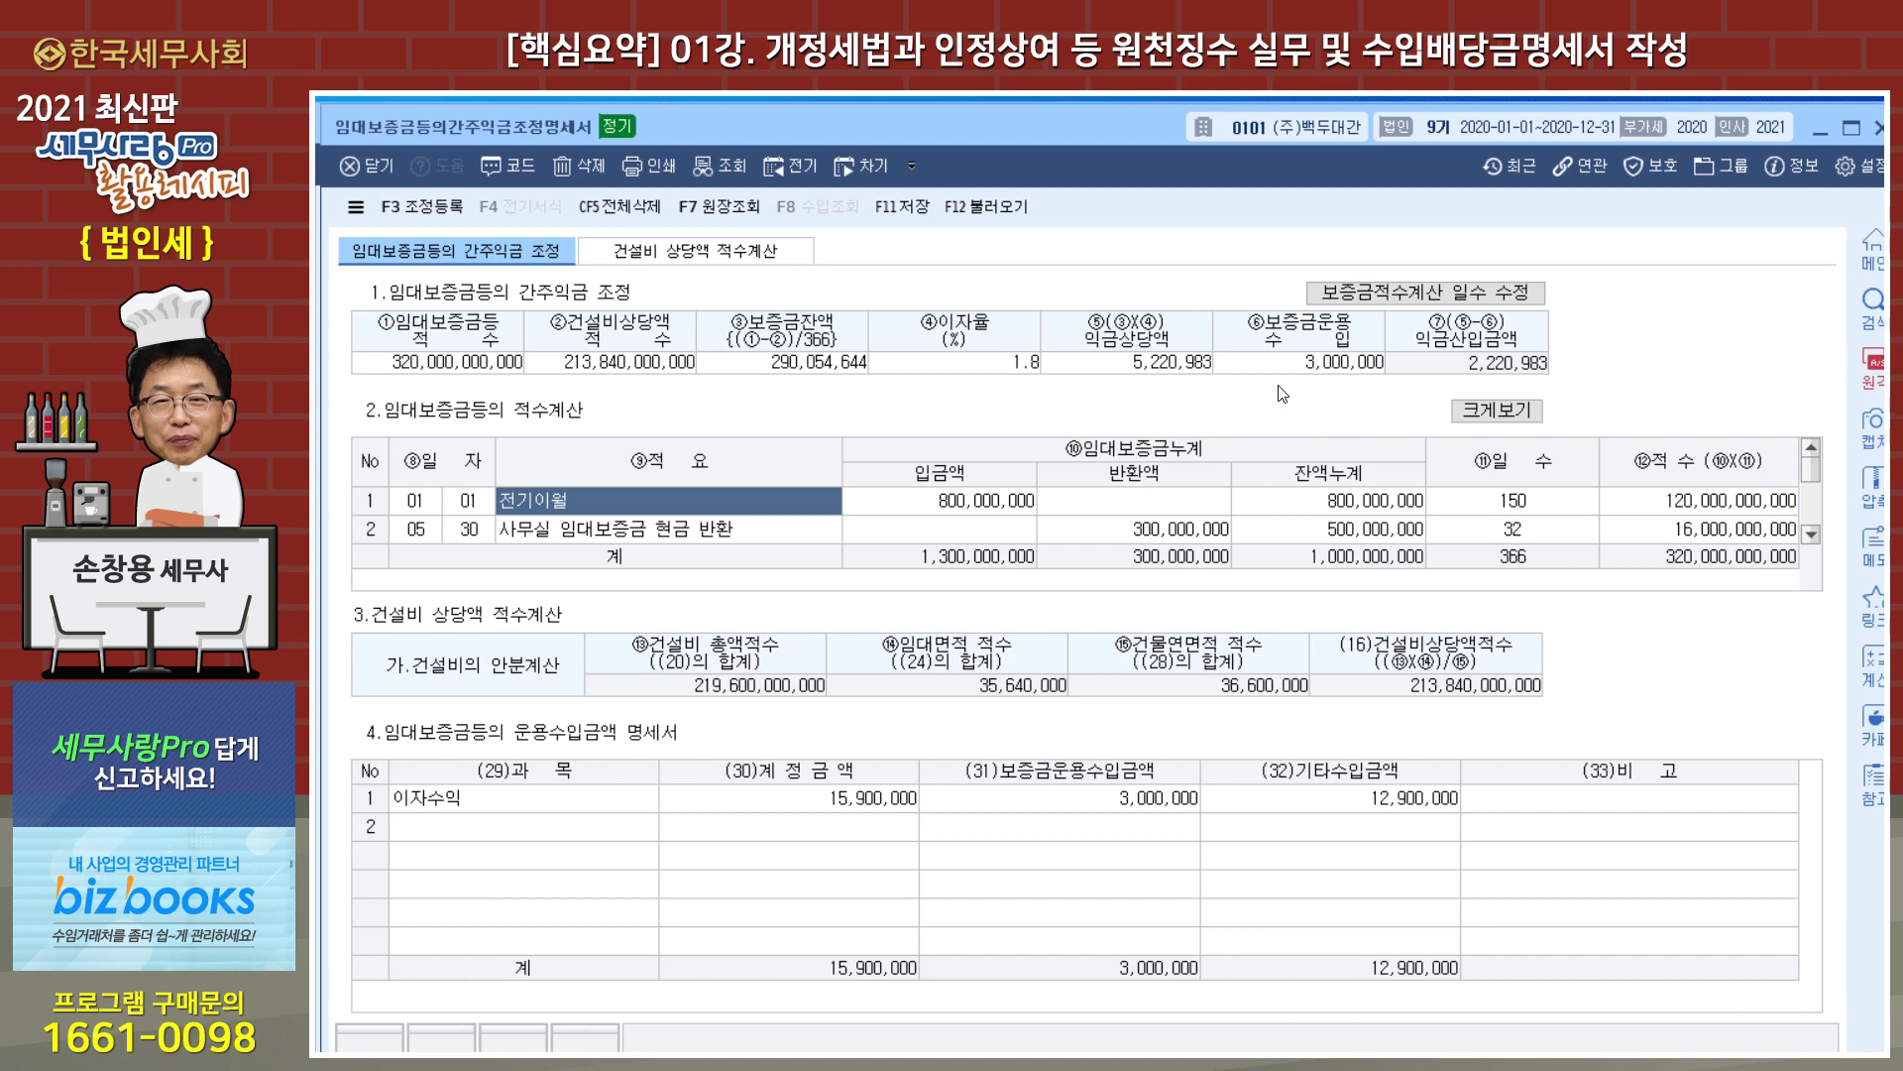
# Check the 보증금운용수입금액 of 이자수익 and the 건설비 총액 used in the 건설비 상당액 적수계산.
pyautogui.click(1080, 808)
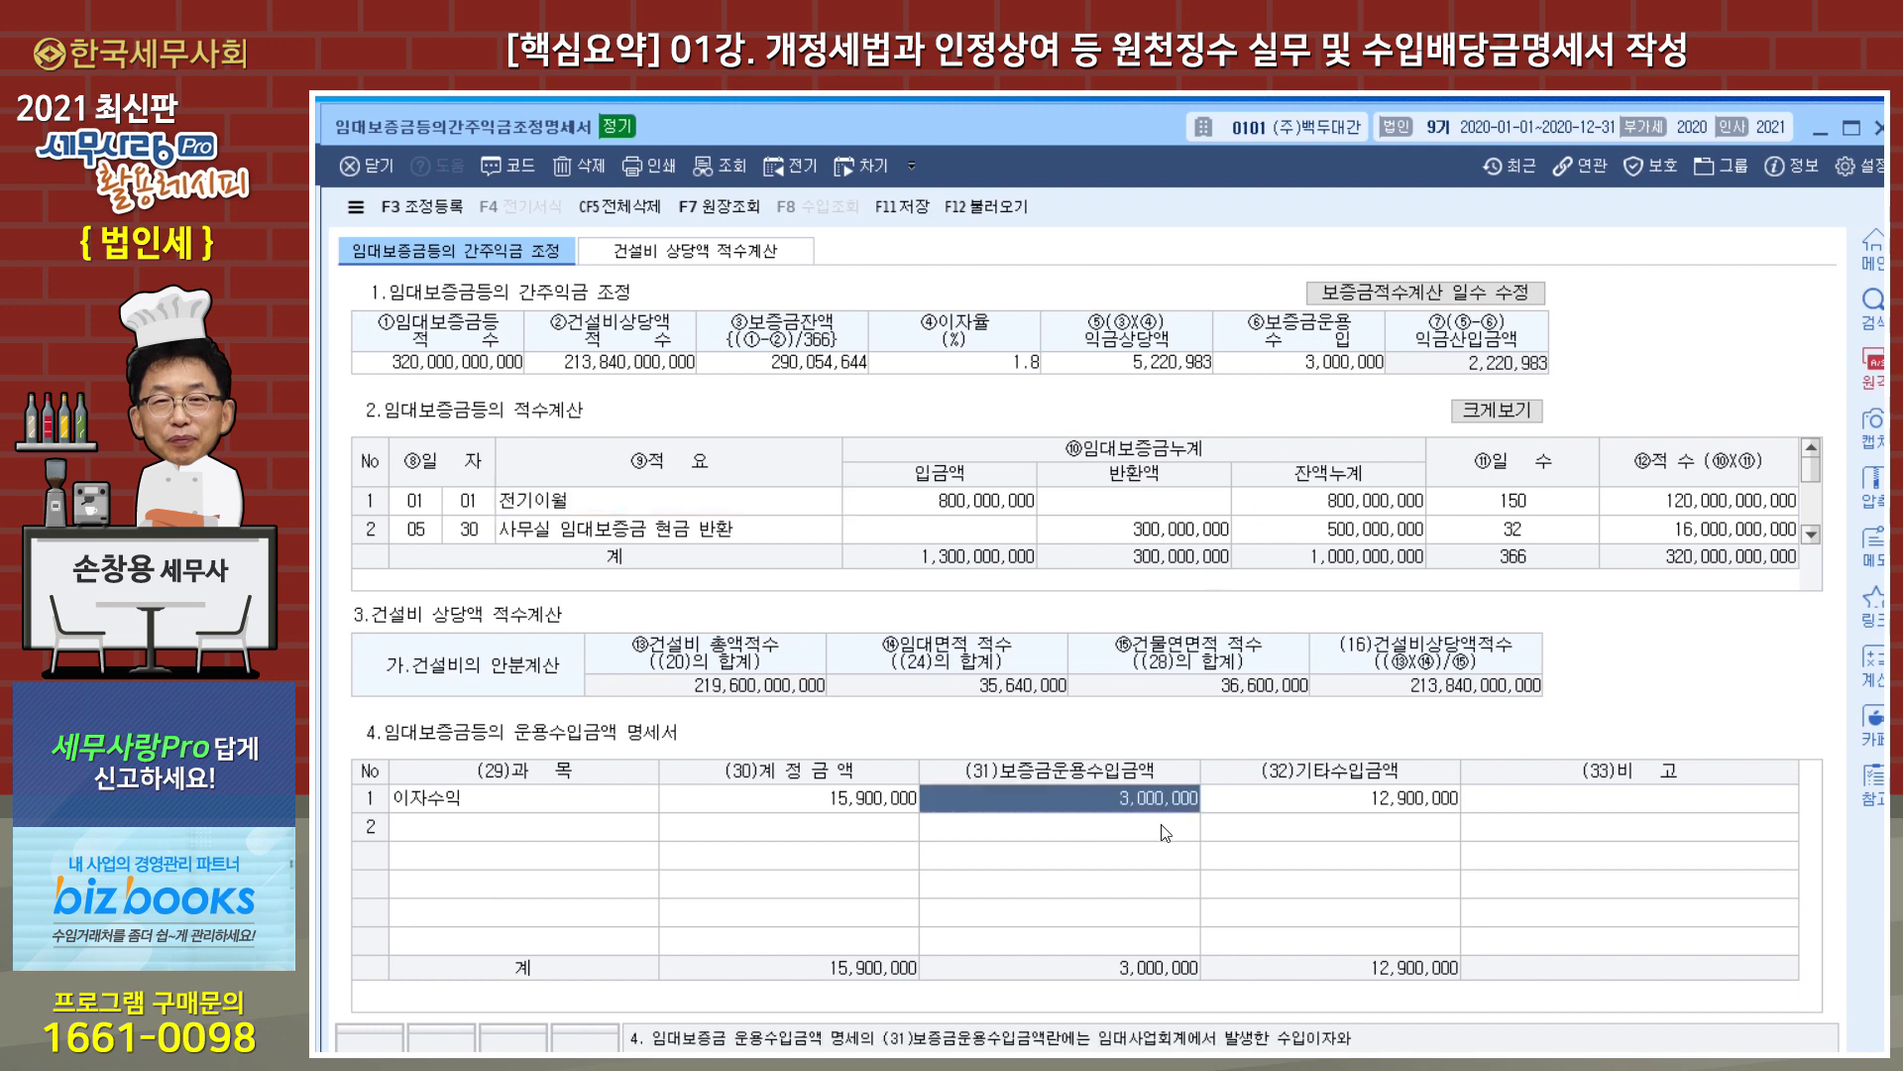
pyautogui.click(727, 263)
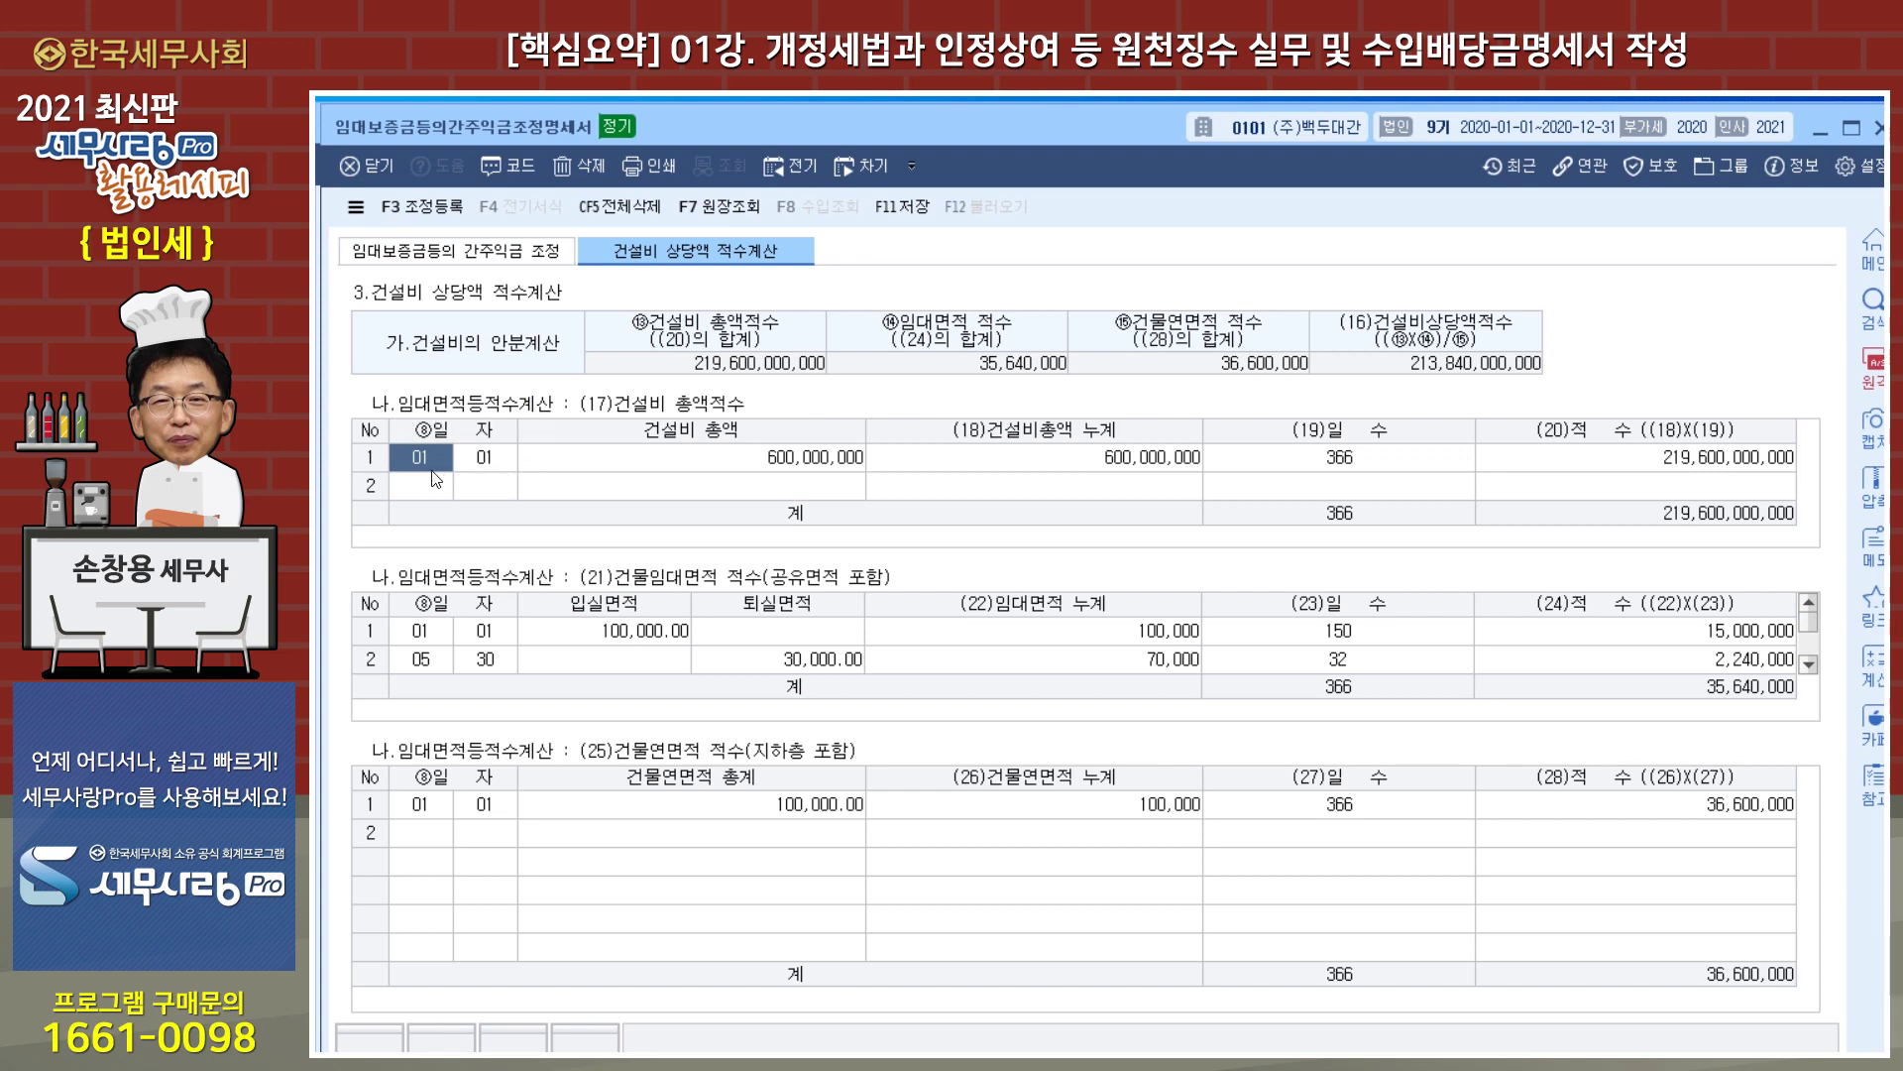
pyautogui.click(708, 457)
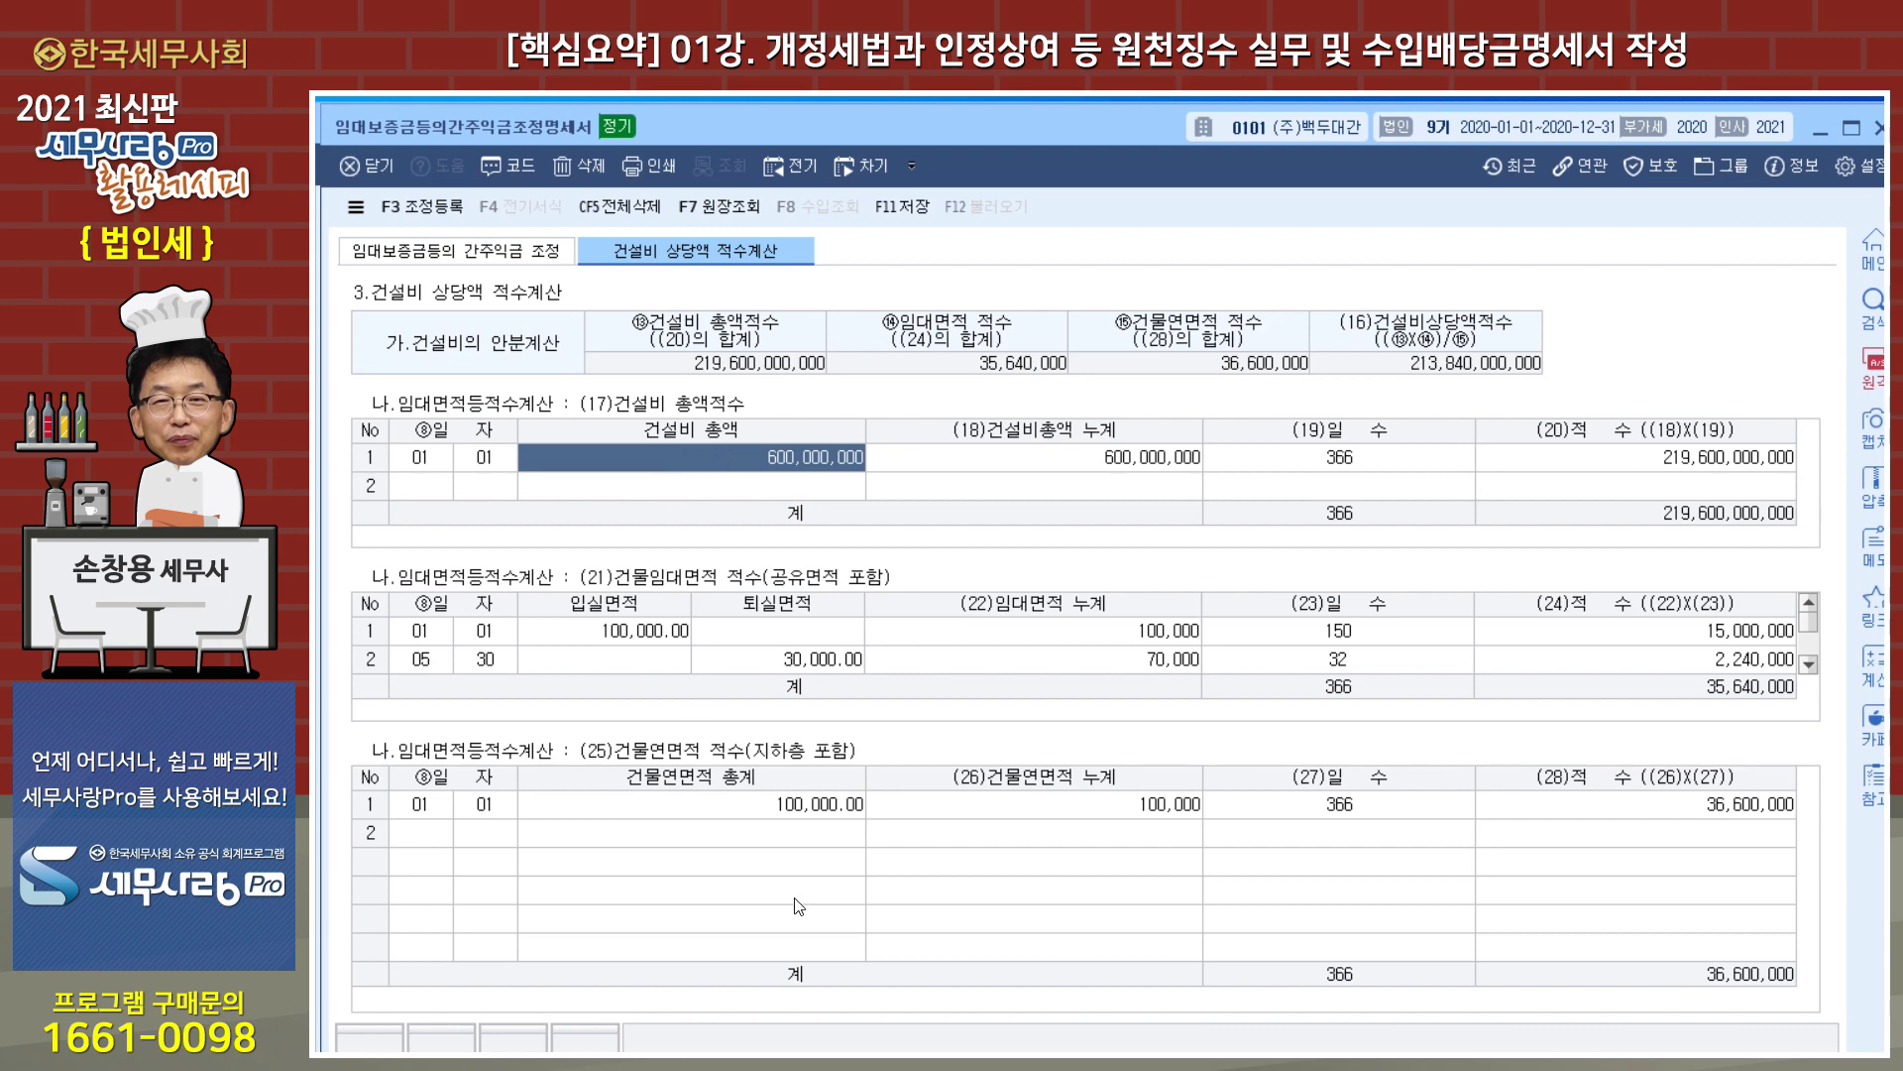
# Check the 건물 account in the 합계잔액시산표 and its ledger, and return to the 임대보증금등의간주익금조정명세서.
pyautogui.click(842, 1051)
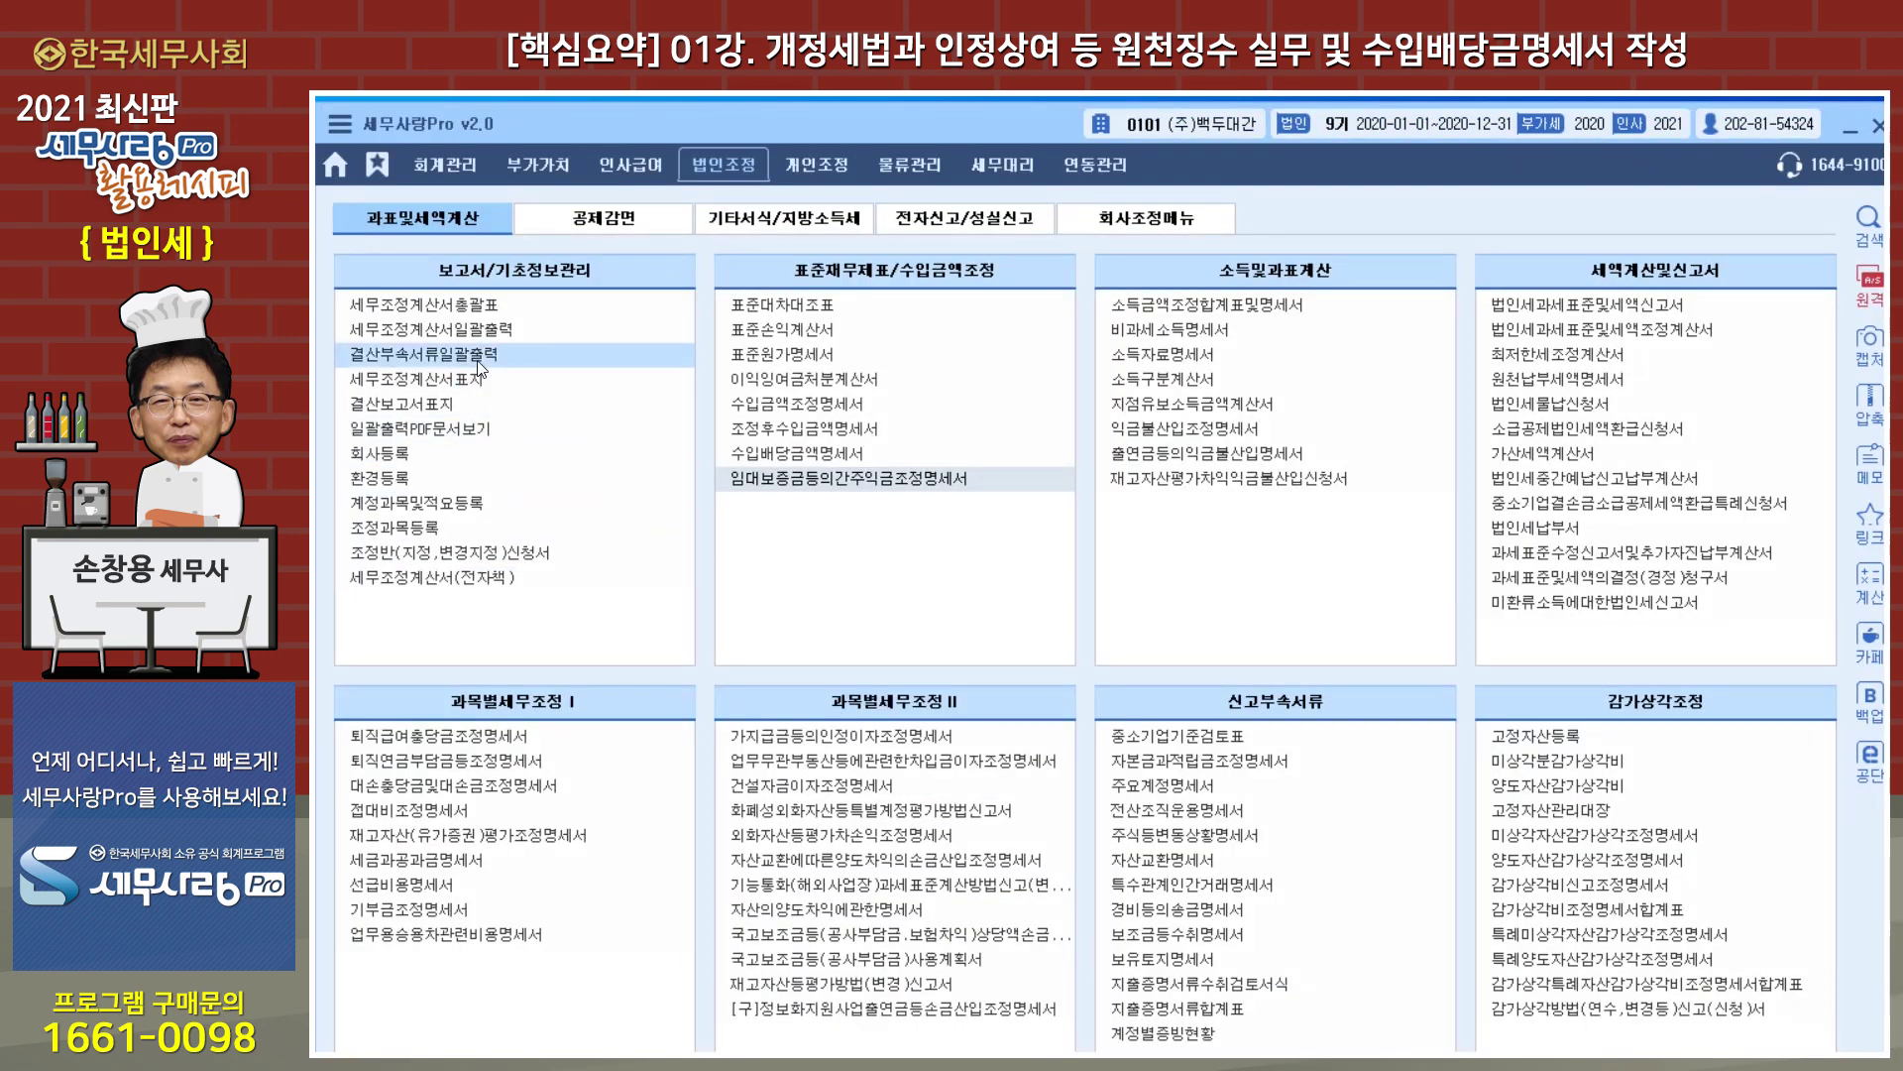
pyautogui.click(438, 167)
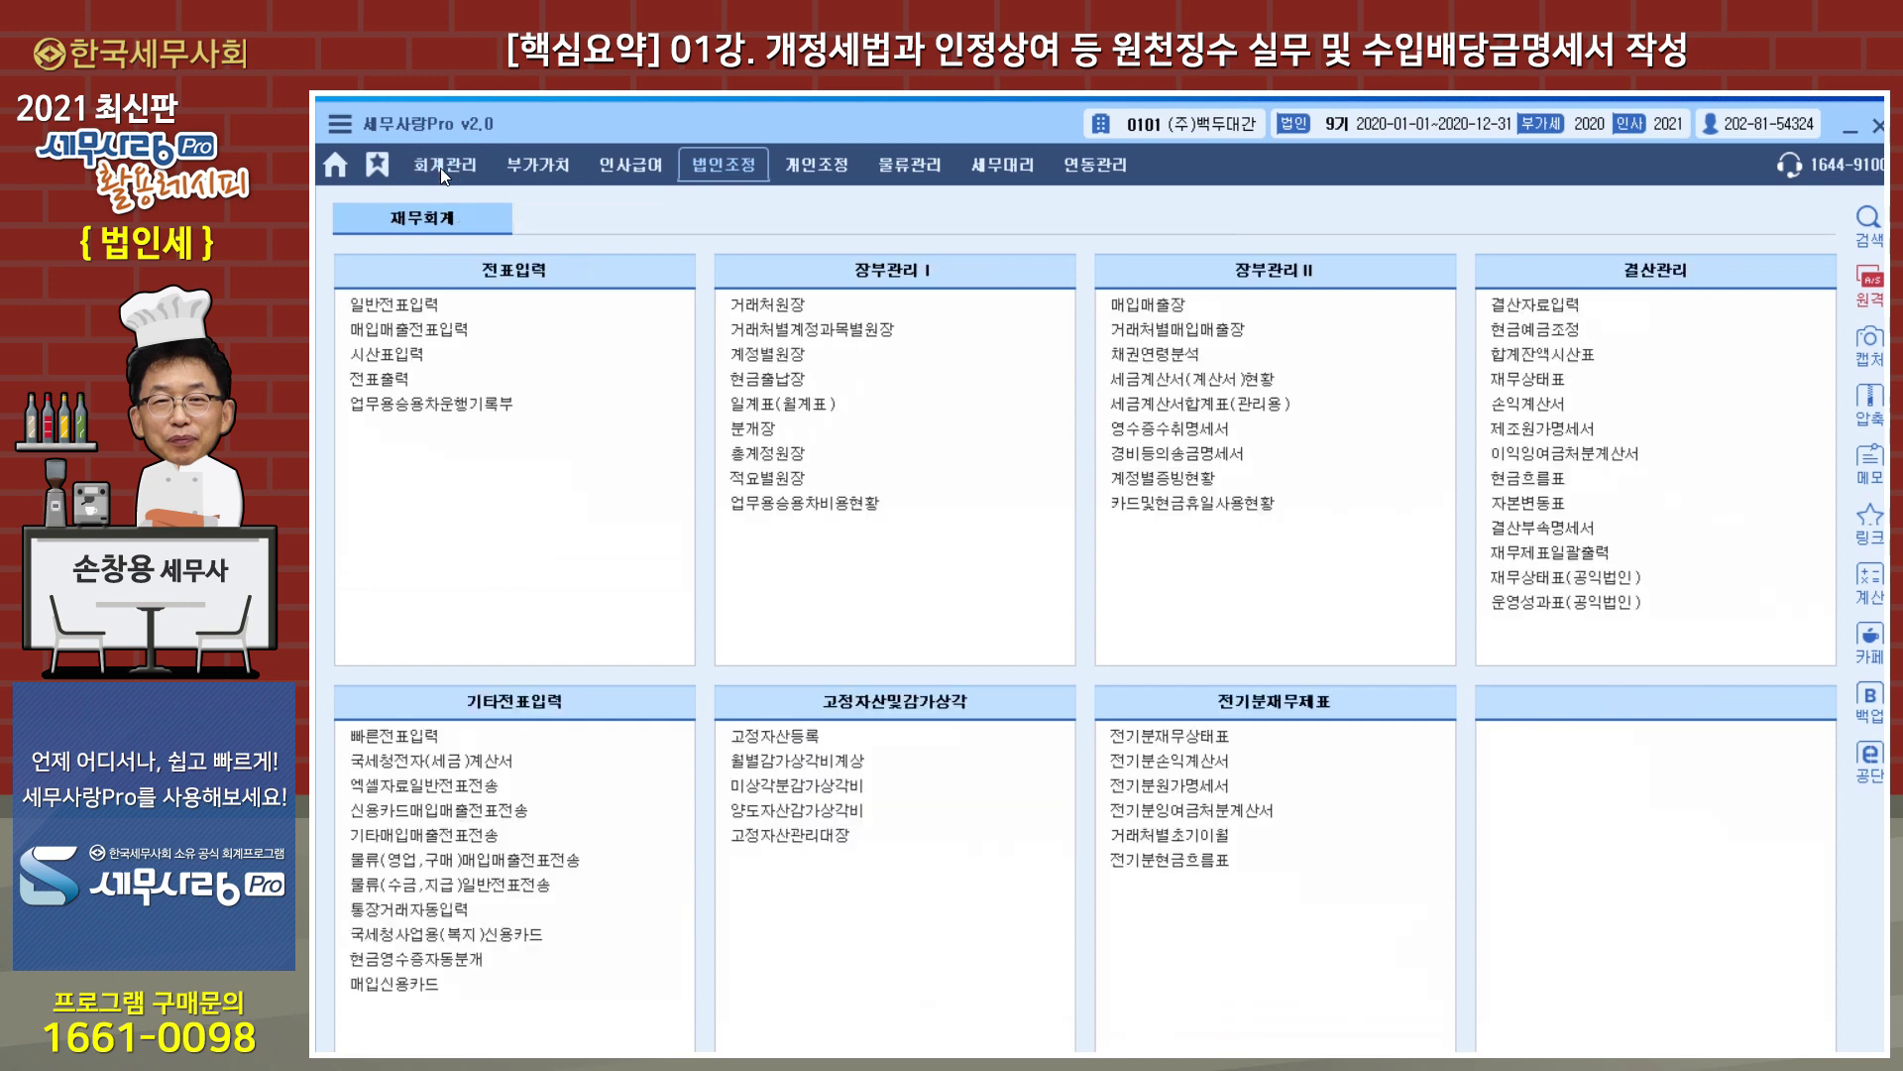
pyautogui.click(1531, 355)
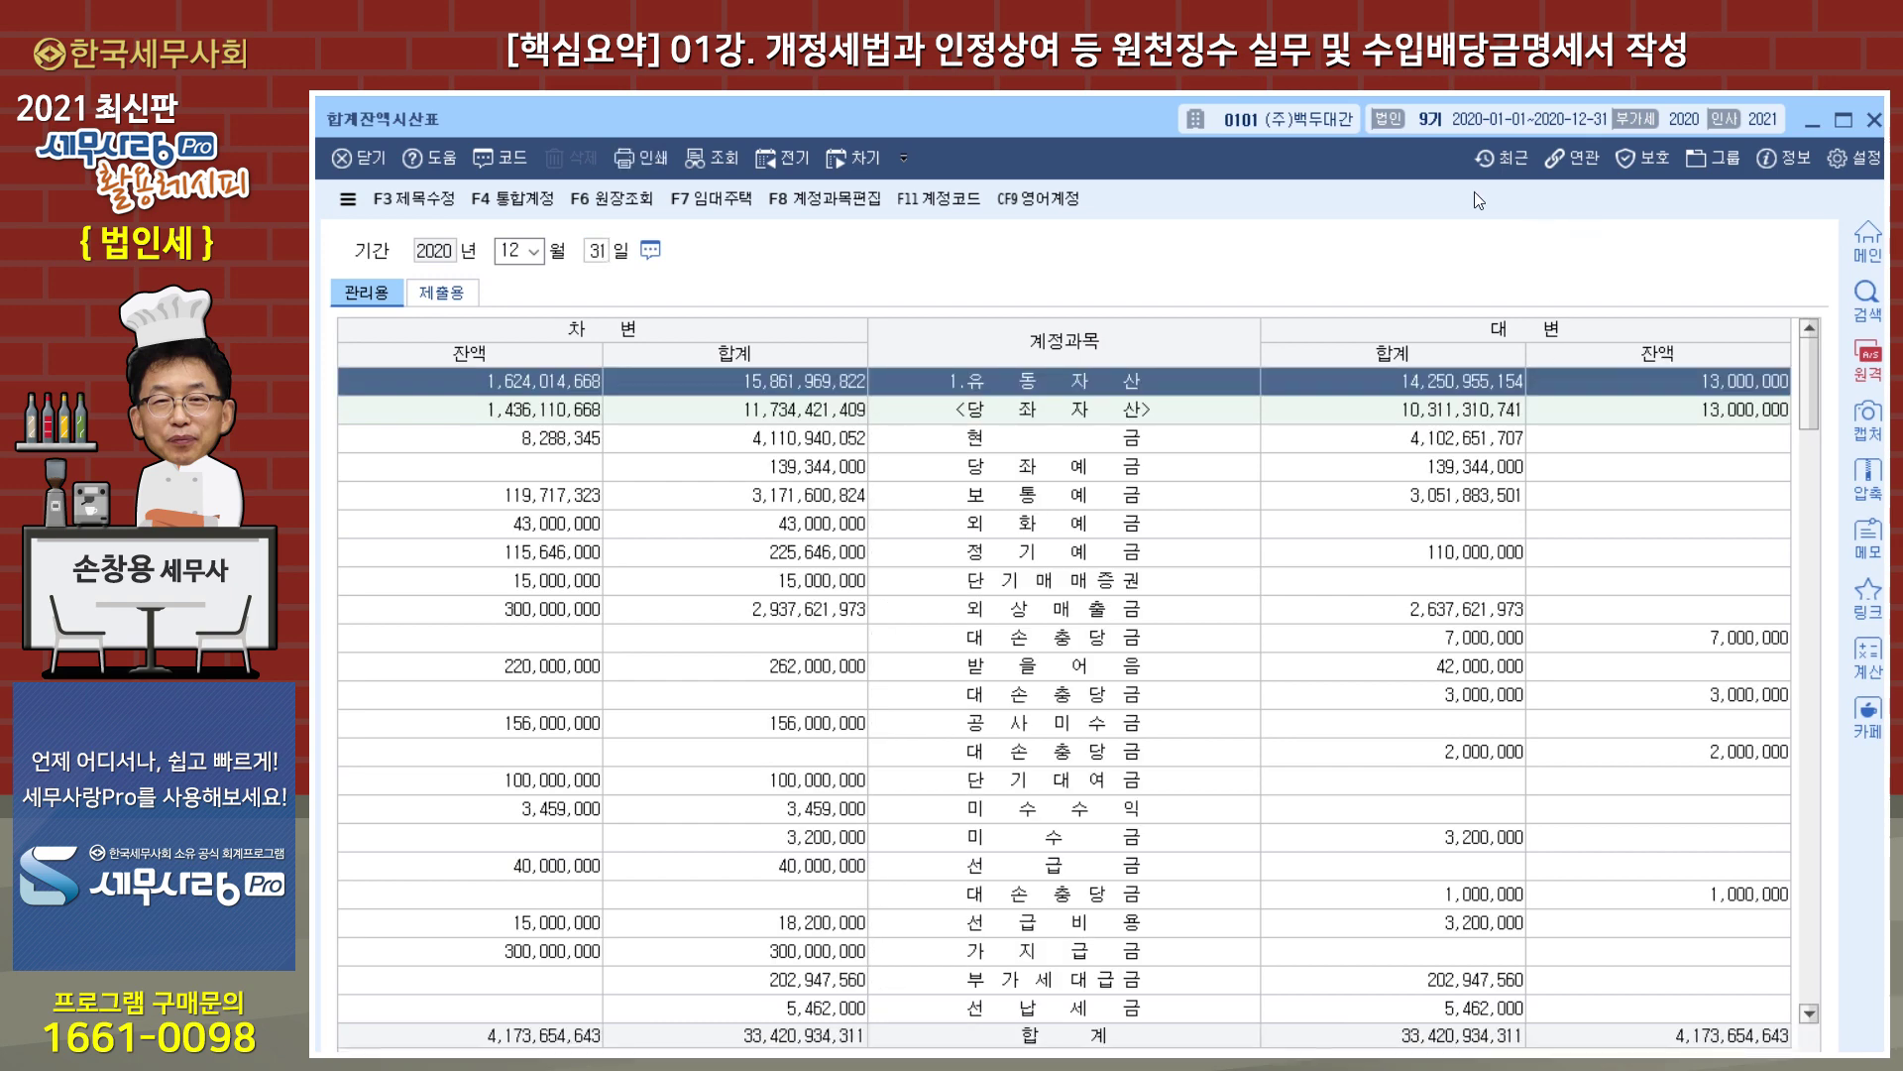
pyautogui.moveTo(1062, 129)
pyautogui.mouseDown()
pyautogui.moveTo(1031, 121)
pyautogui.moveTo(1058, 126)
pyautogui.mouseUp()
pyautogui.scroll(-6, 1100, 595)
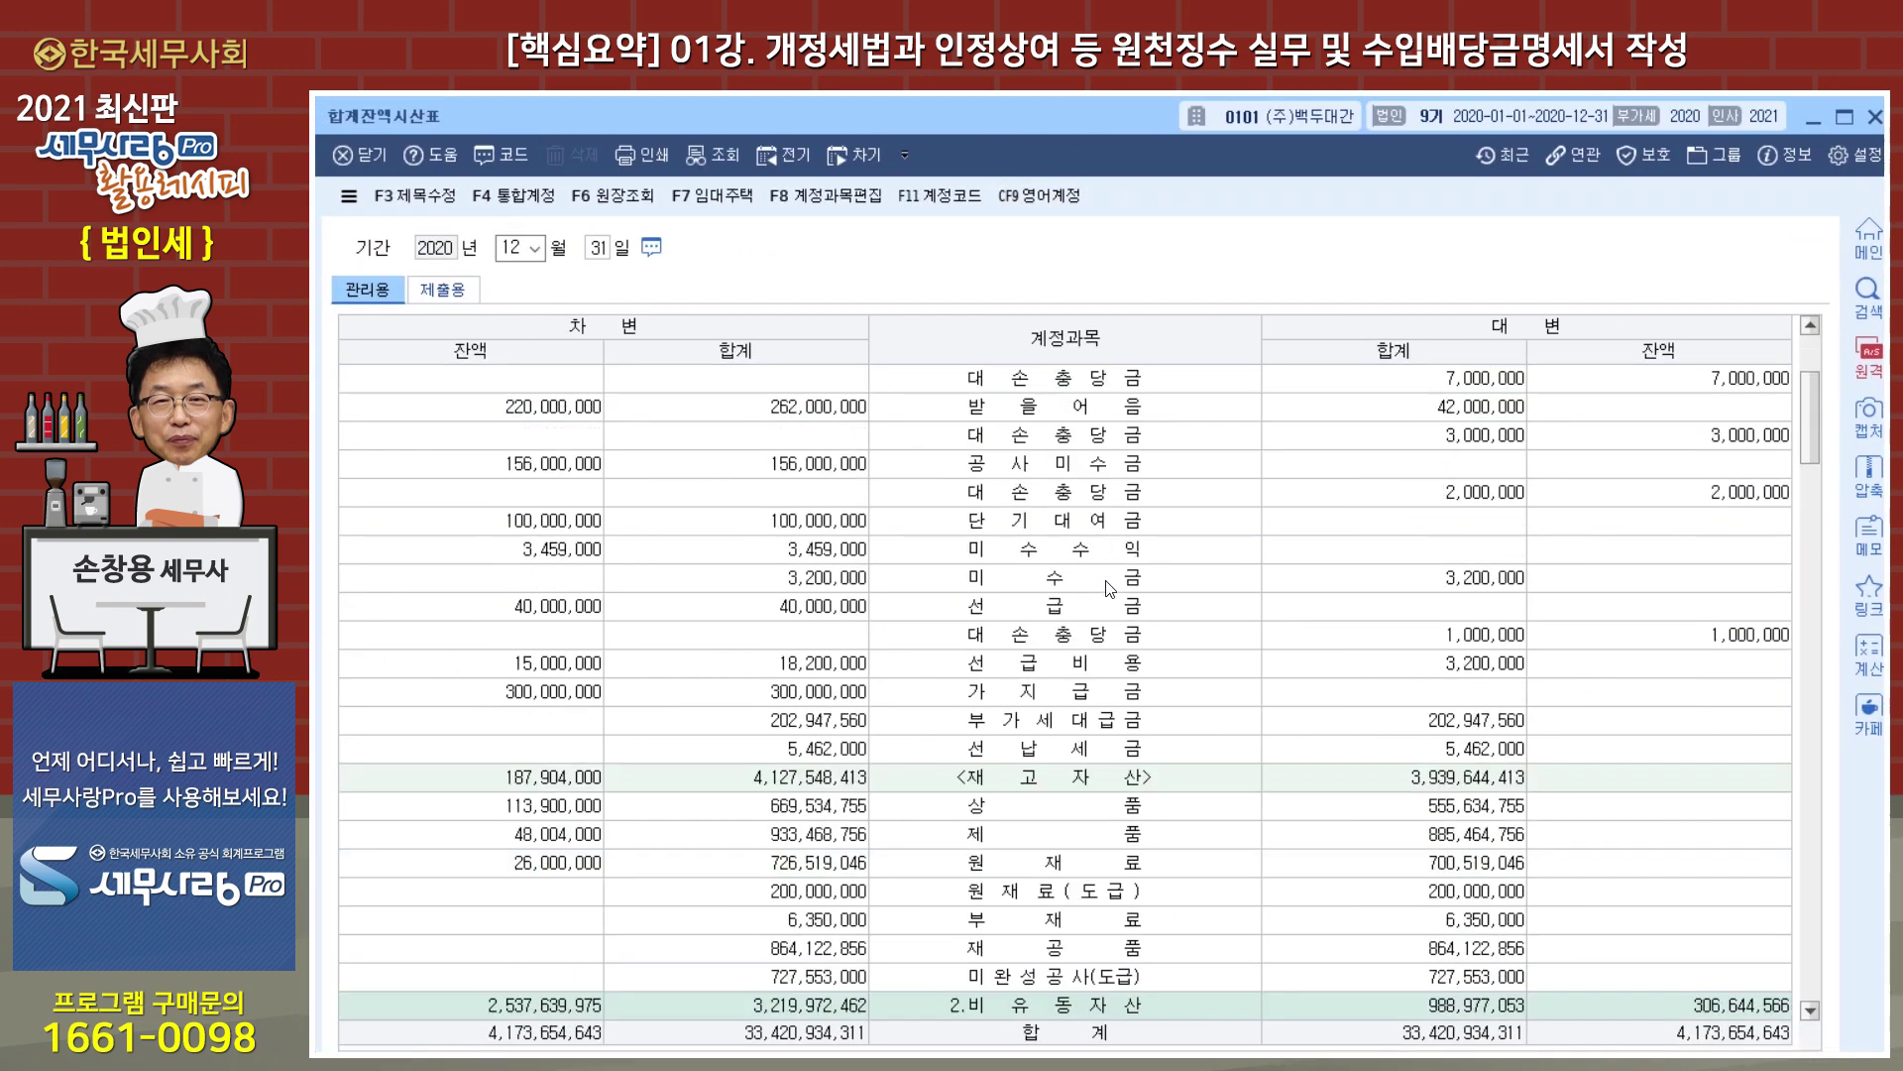
pyautogui.scroll(-3, 1094, 664)
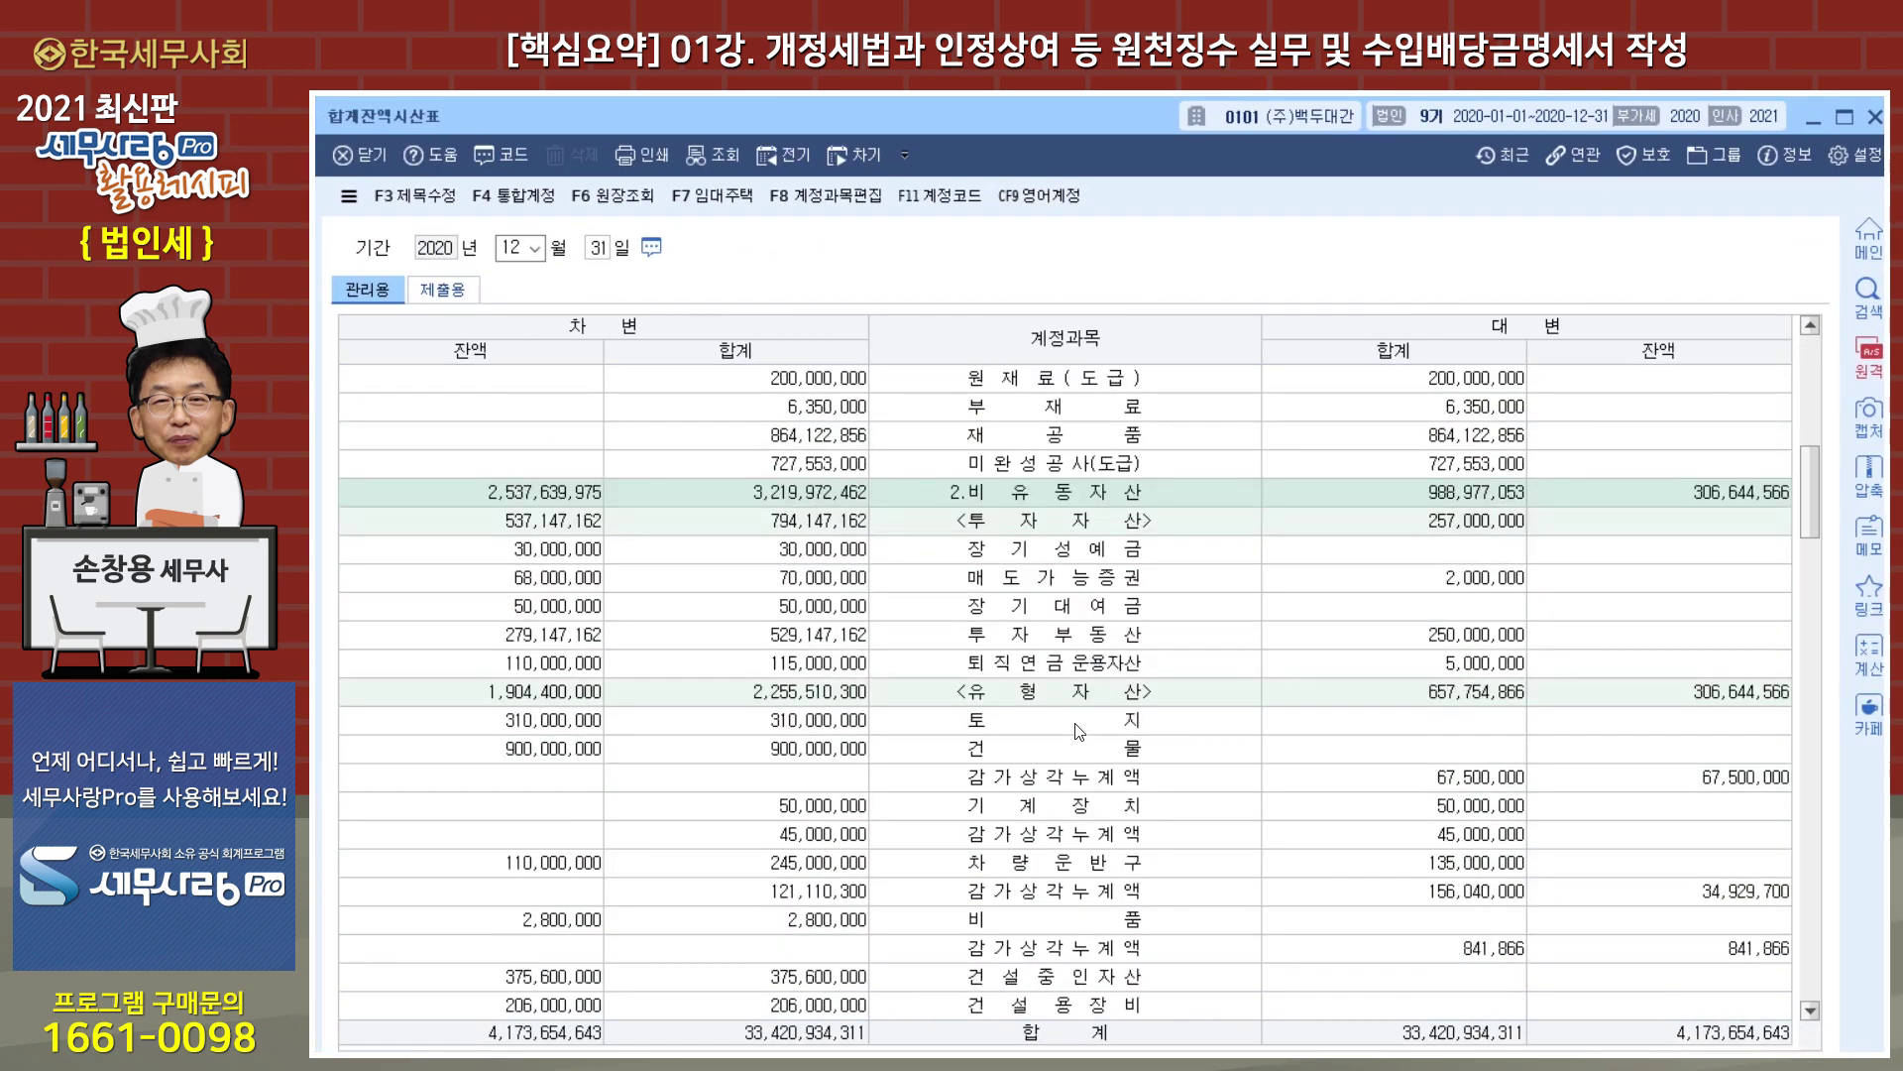
pyautogui.click(1036, 755)
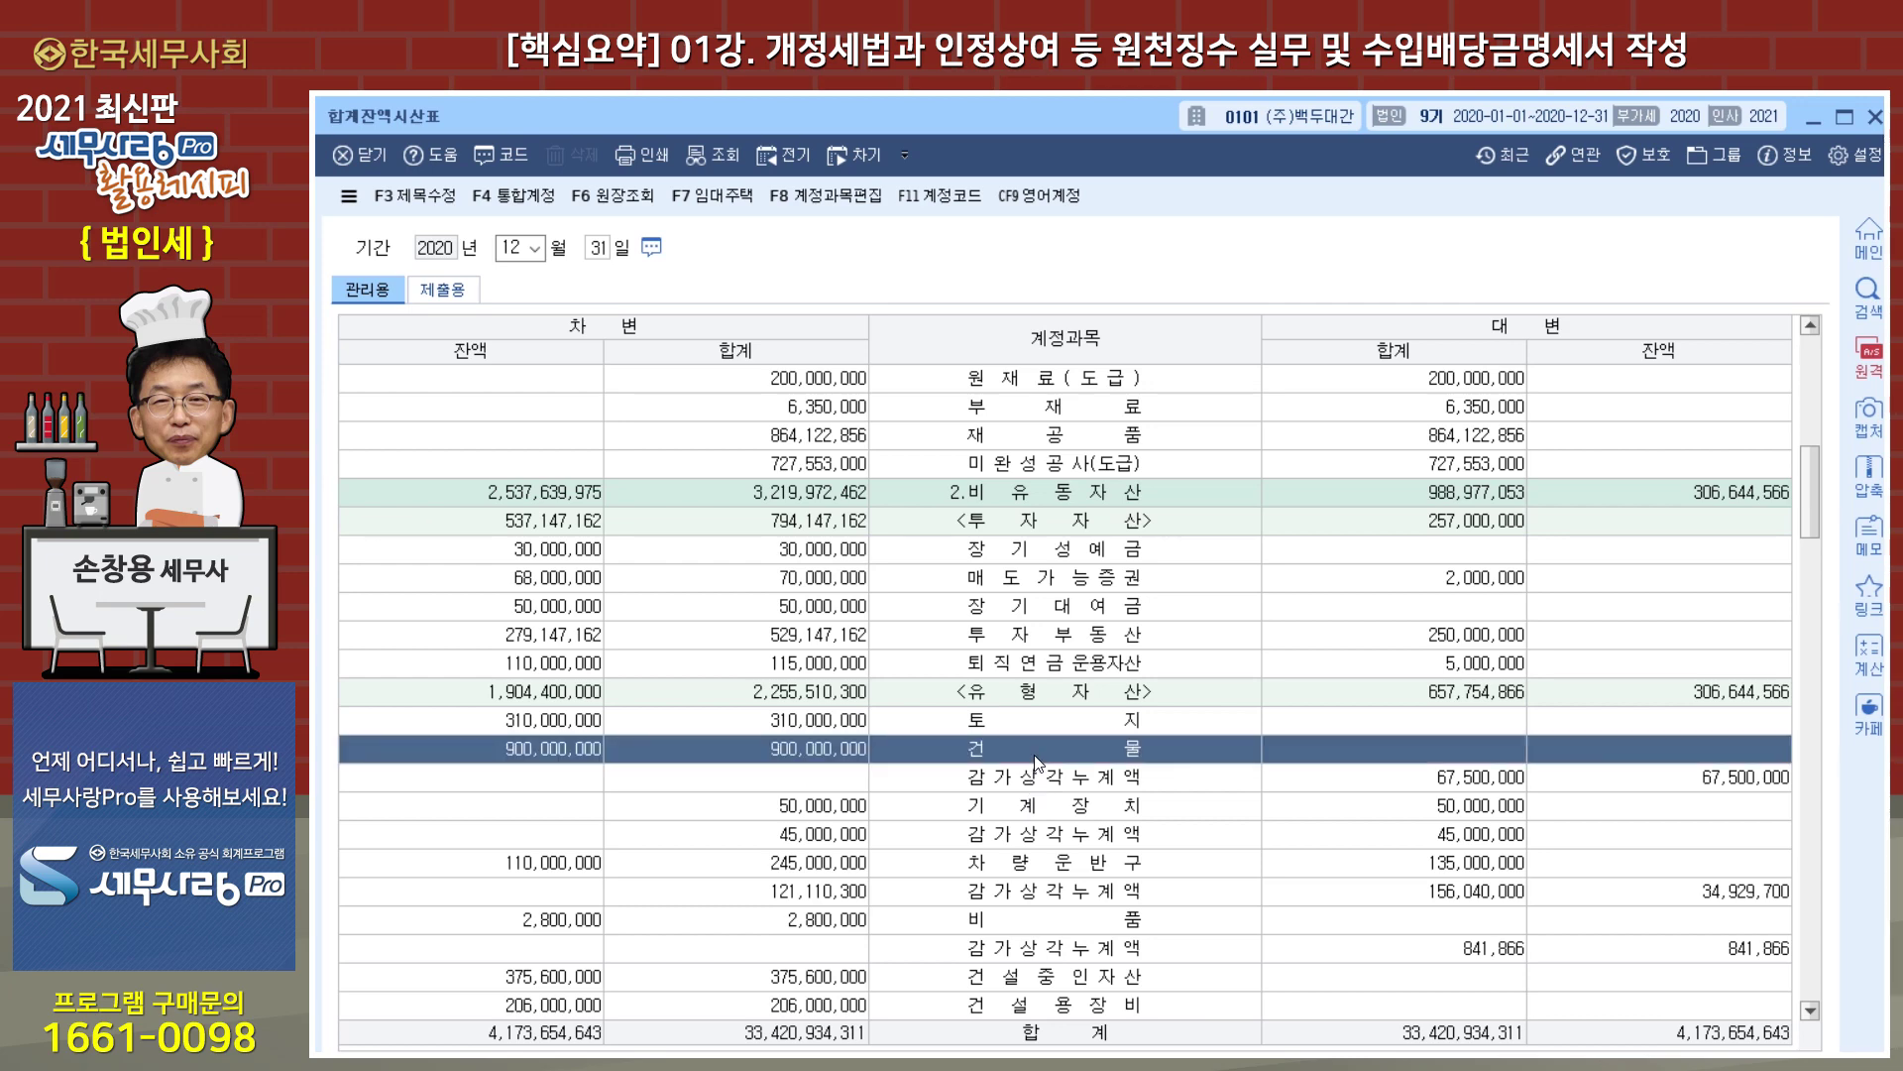
pyautogui.doubleClick(1036, 759)
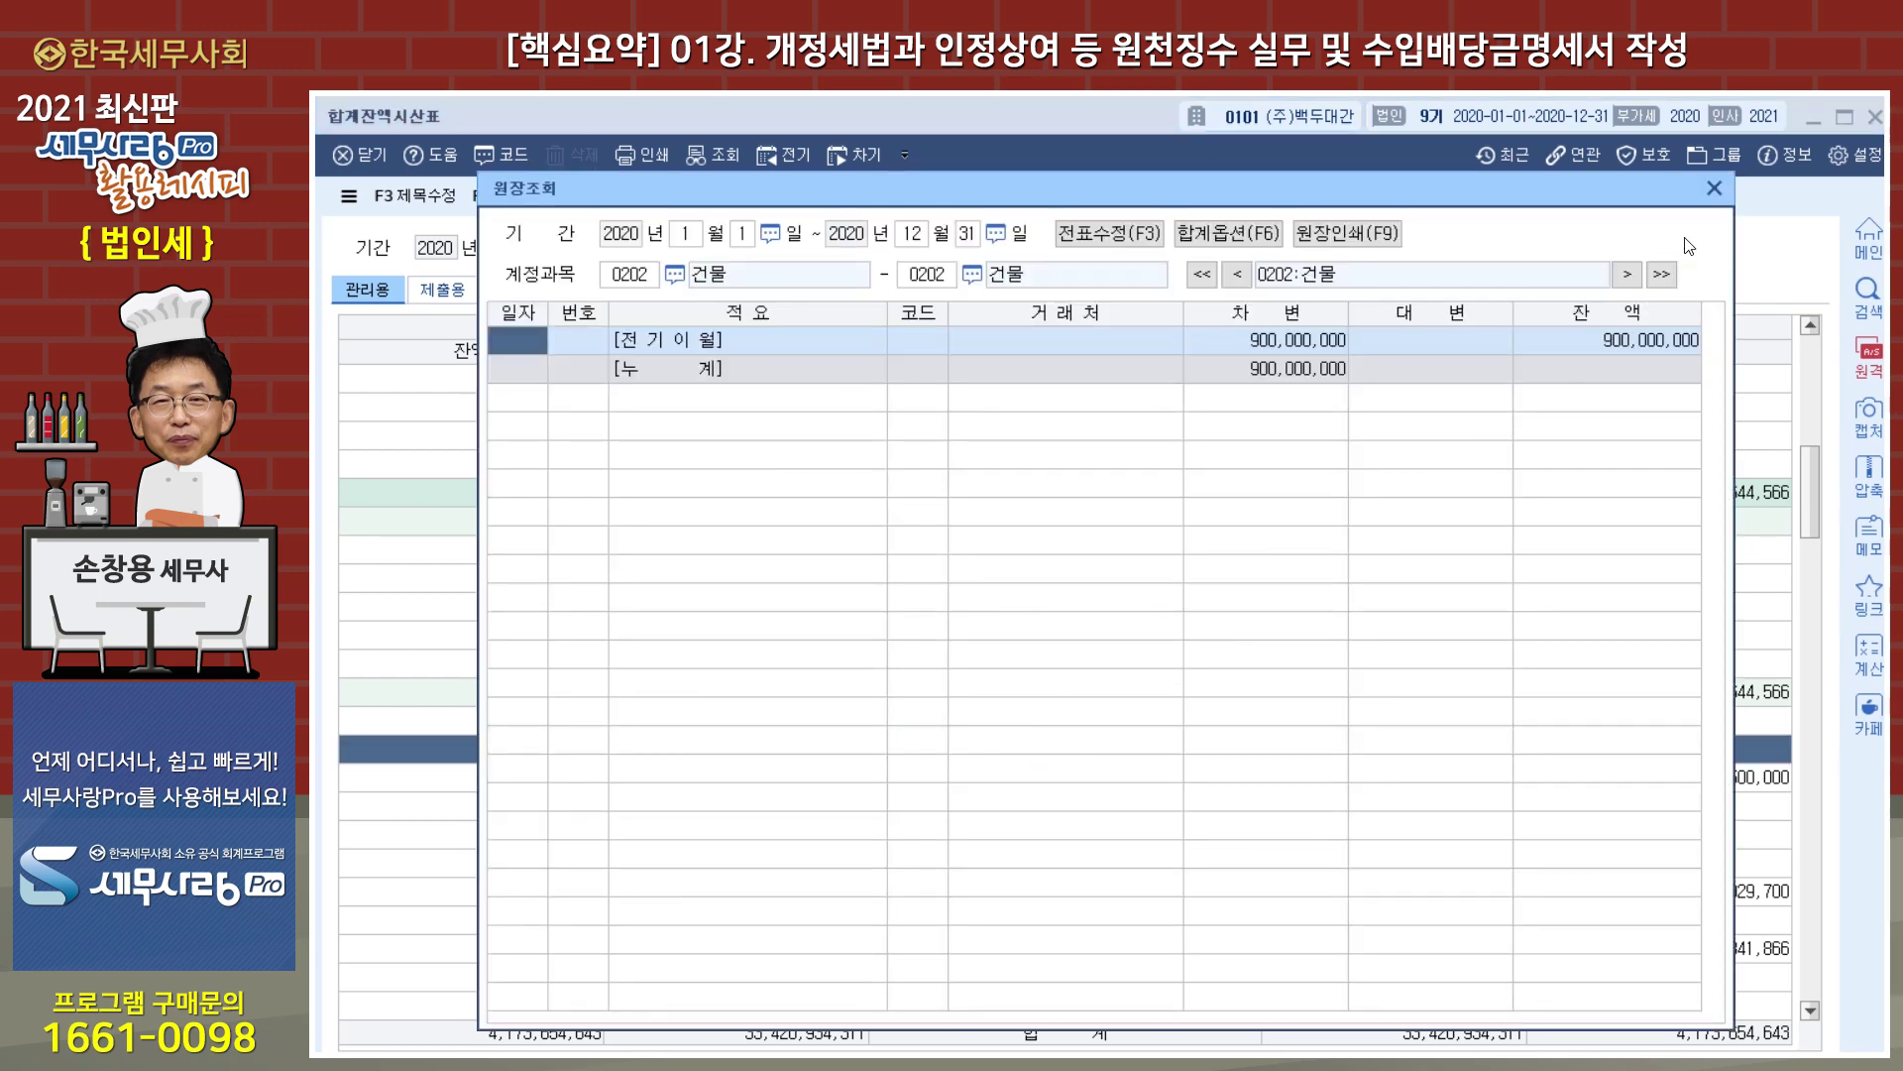
pyautogui.click(1721, 189)
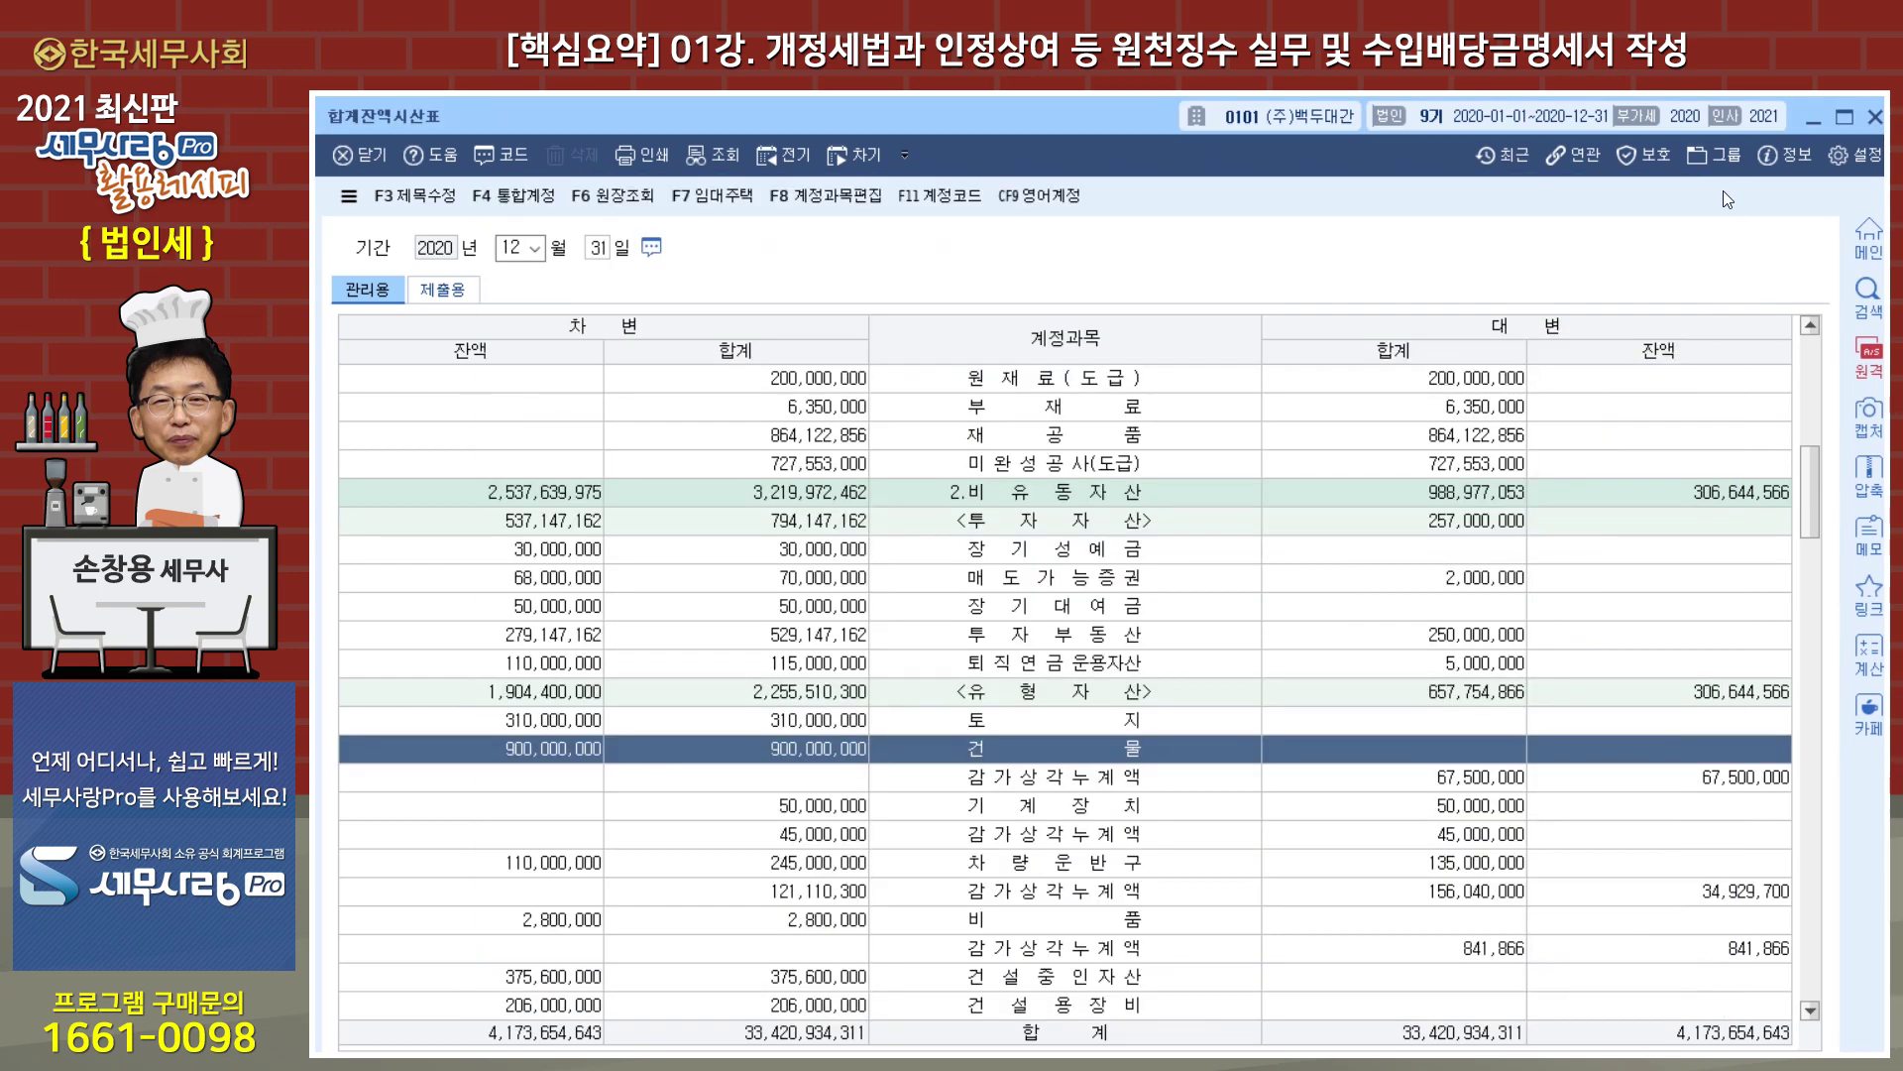
pyautogui.click(1817, 116)
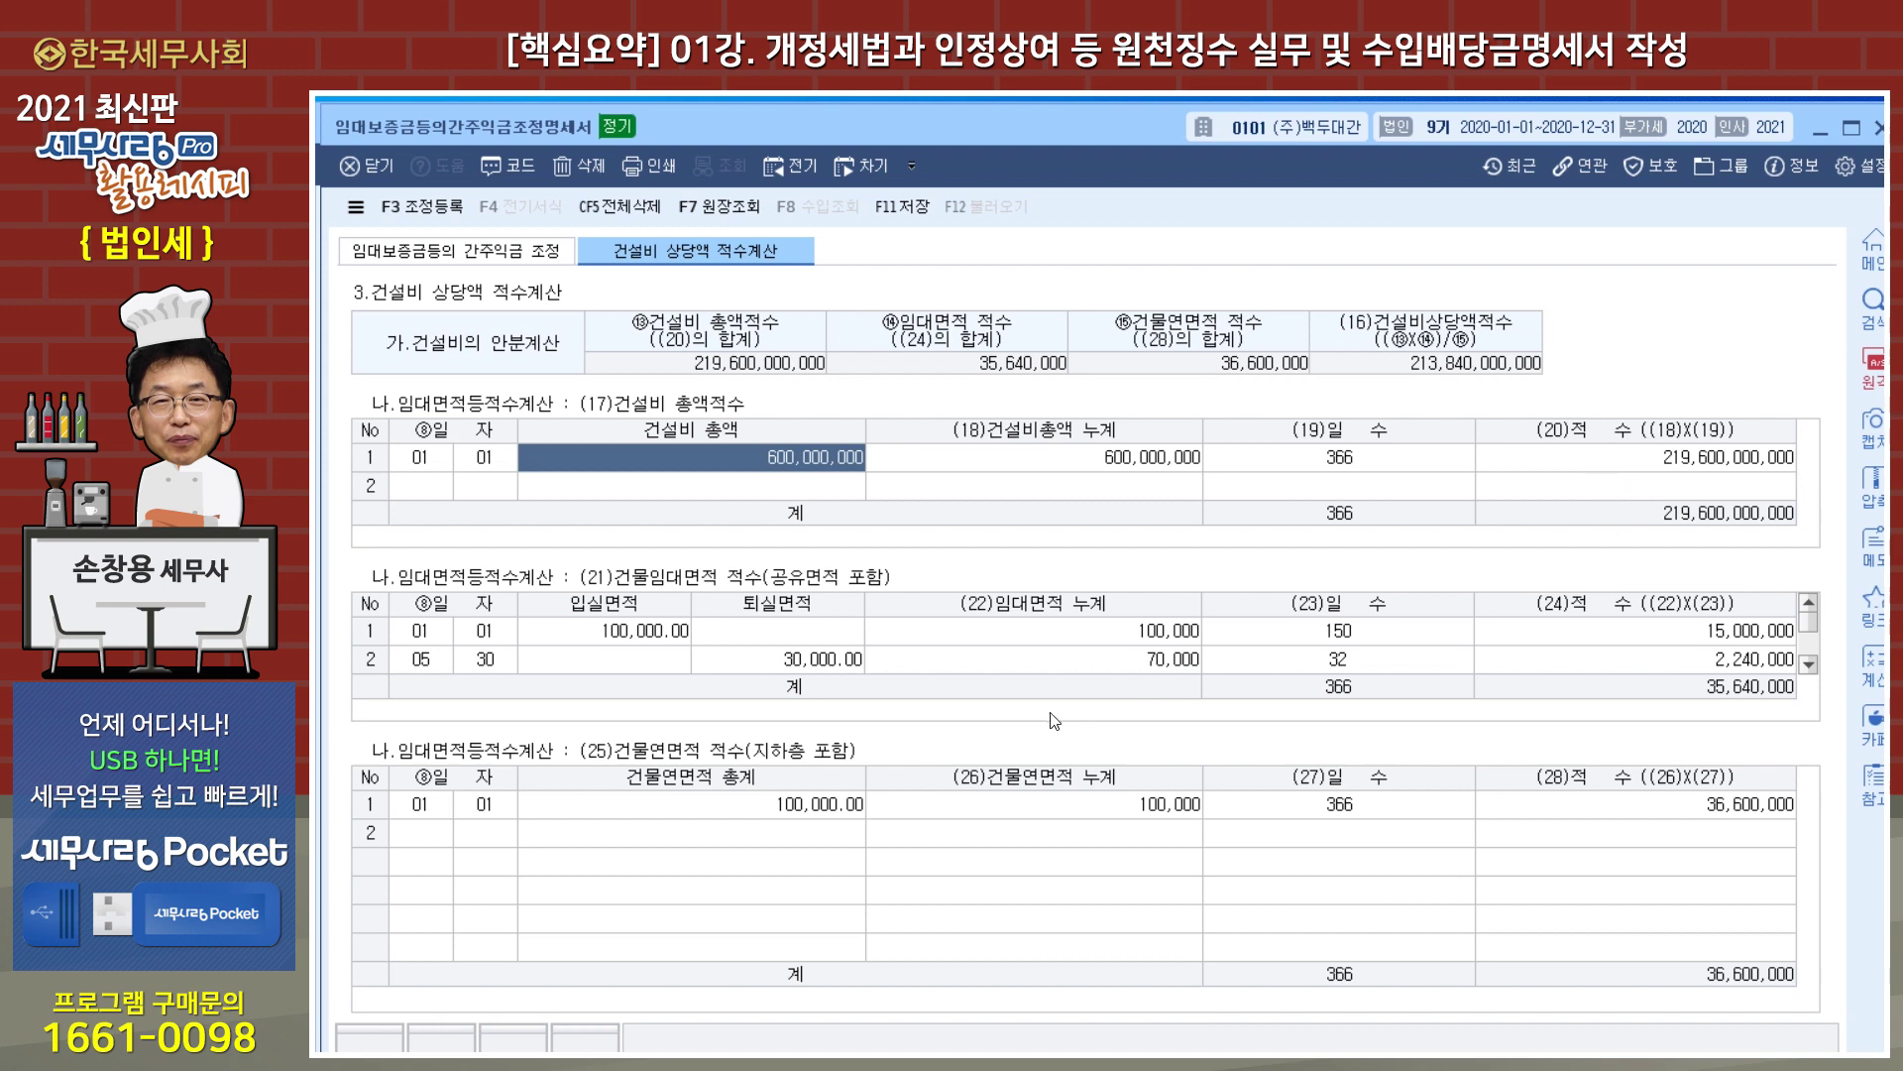
# Review the 건물임대면적 and 건물연면적 entries in the 건설비 상당액 적수계산, and check the 이자율 in the 간주익금 조정 section.
pyautogui.click(429, 635)
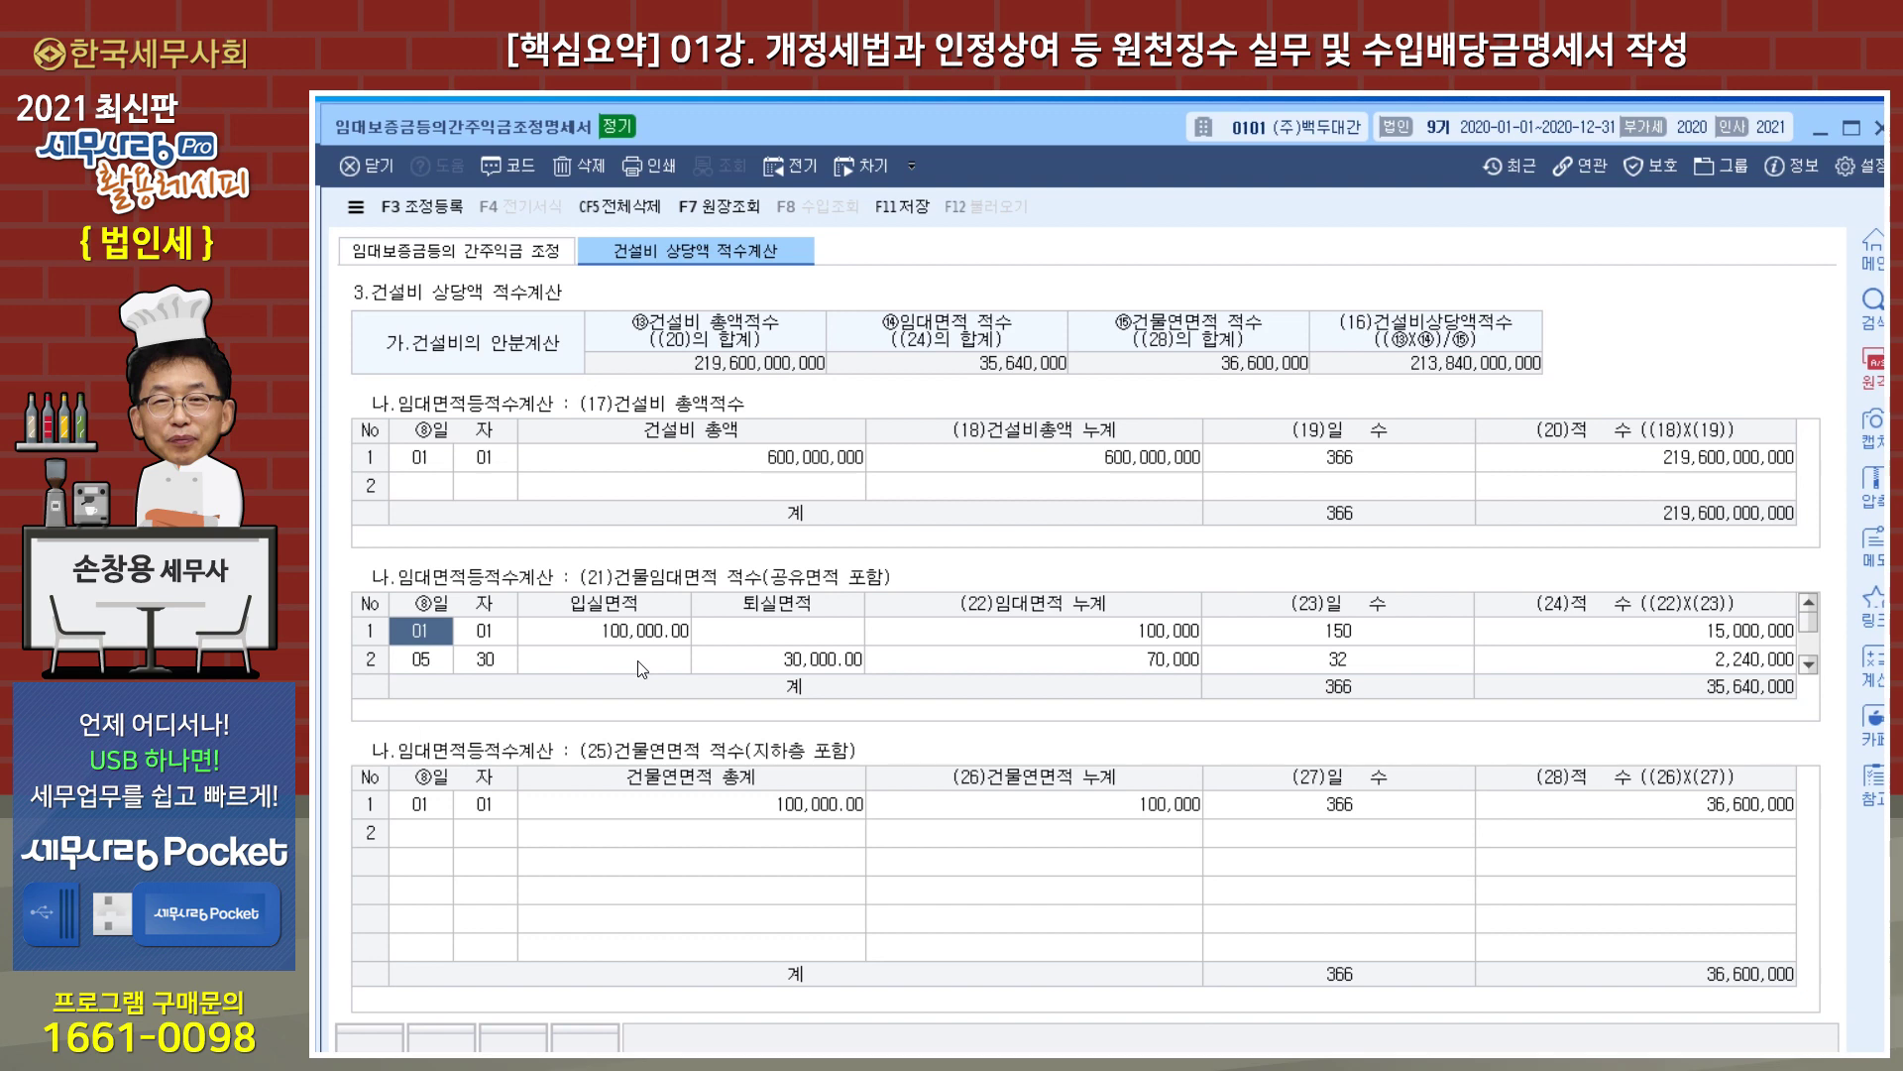
pyautogui.click(680, 631)
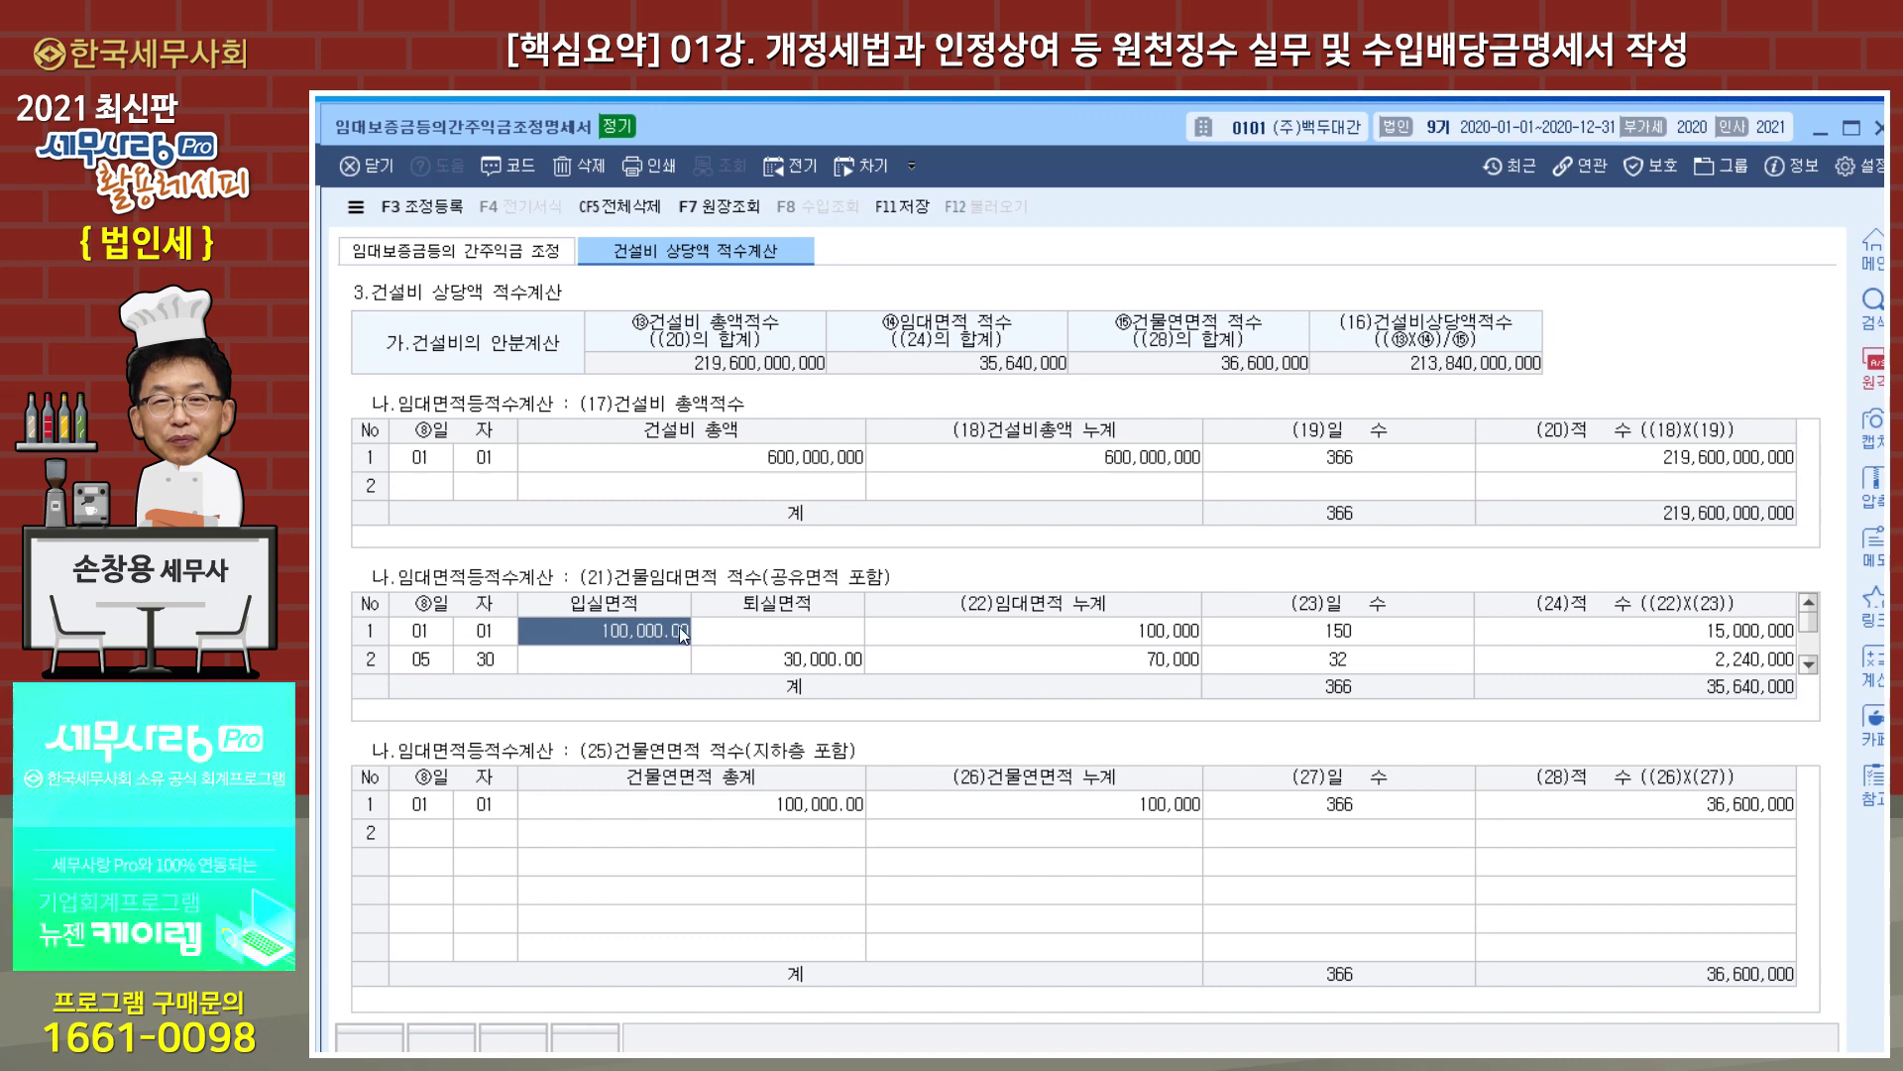
pyautogui.click(426, 664)
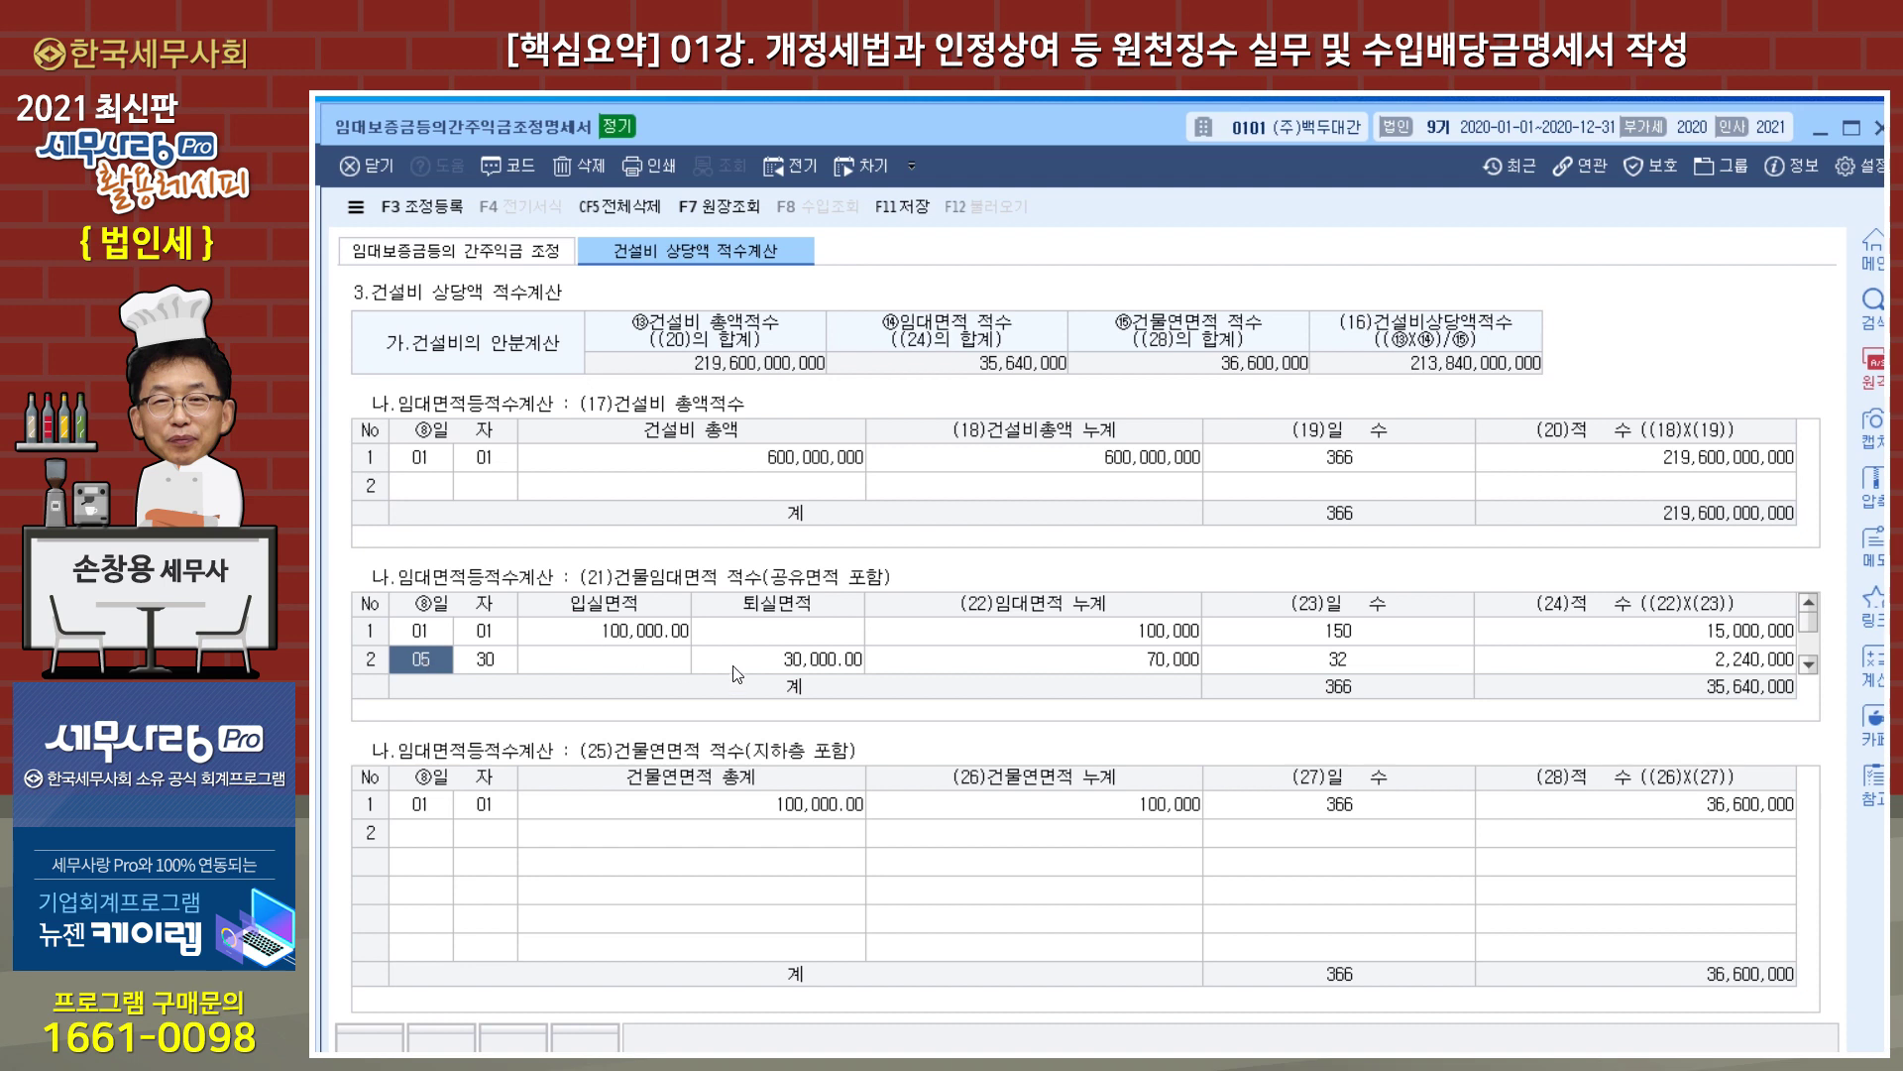
pyautogui.click(759, 666)
pyautogui.scroll(-1, 769, 674)
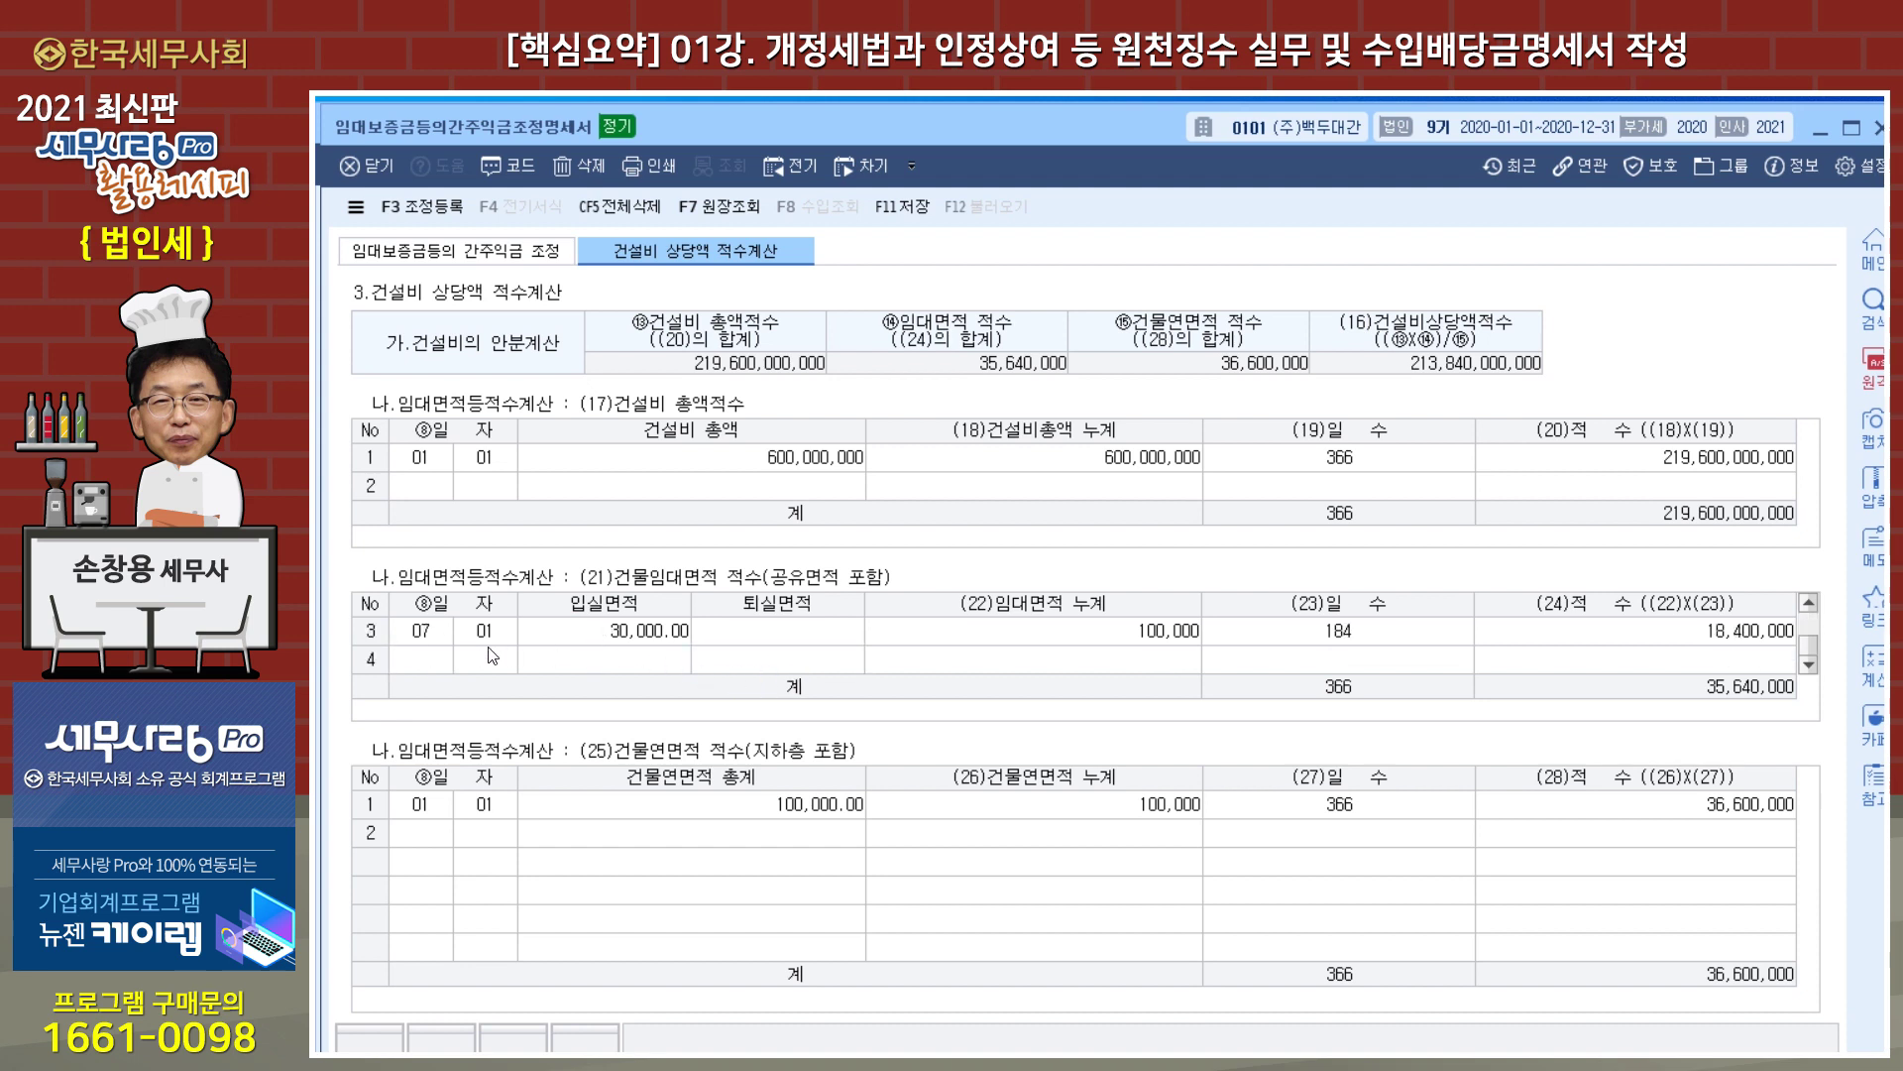
pyautogui.click(617, 642)
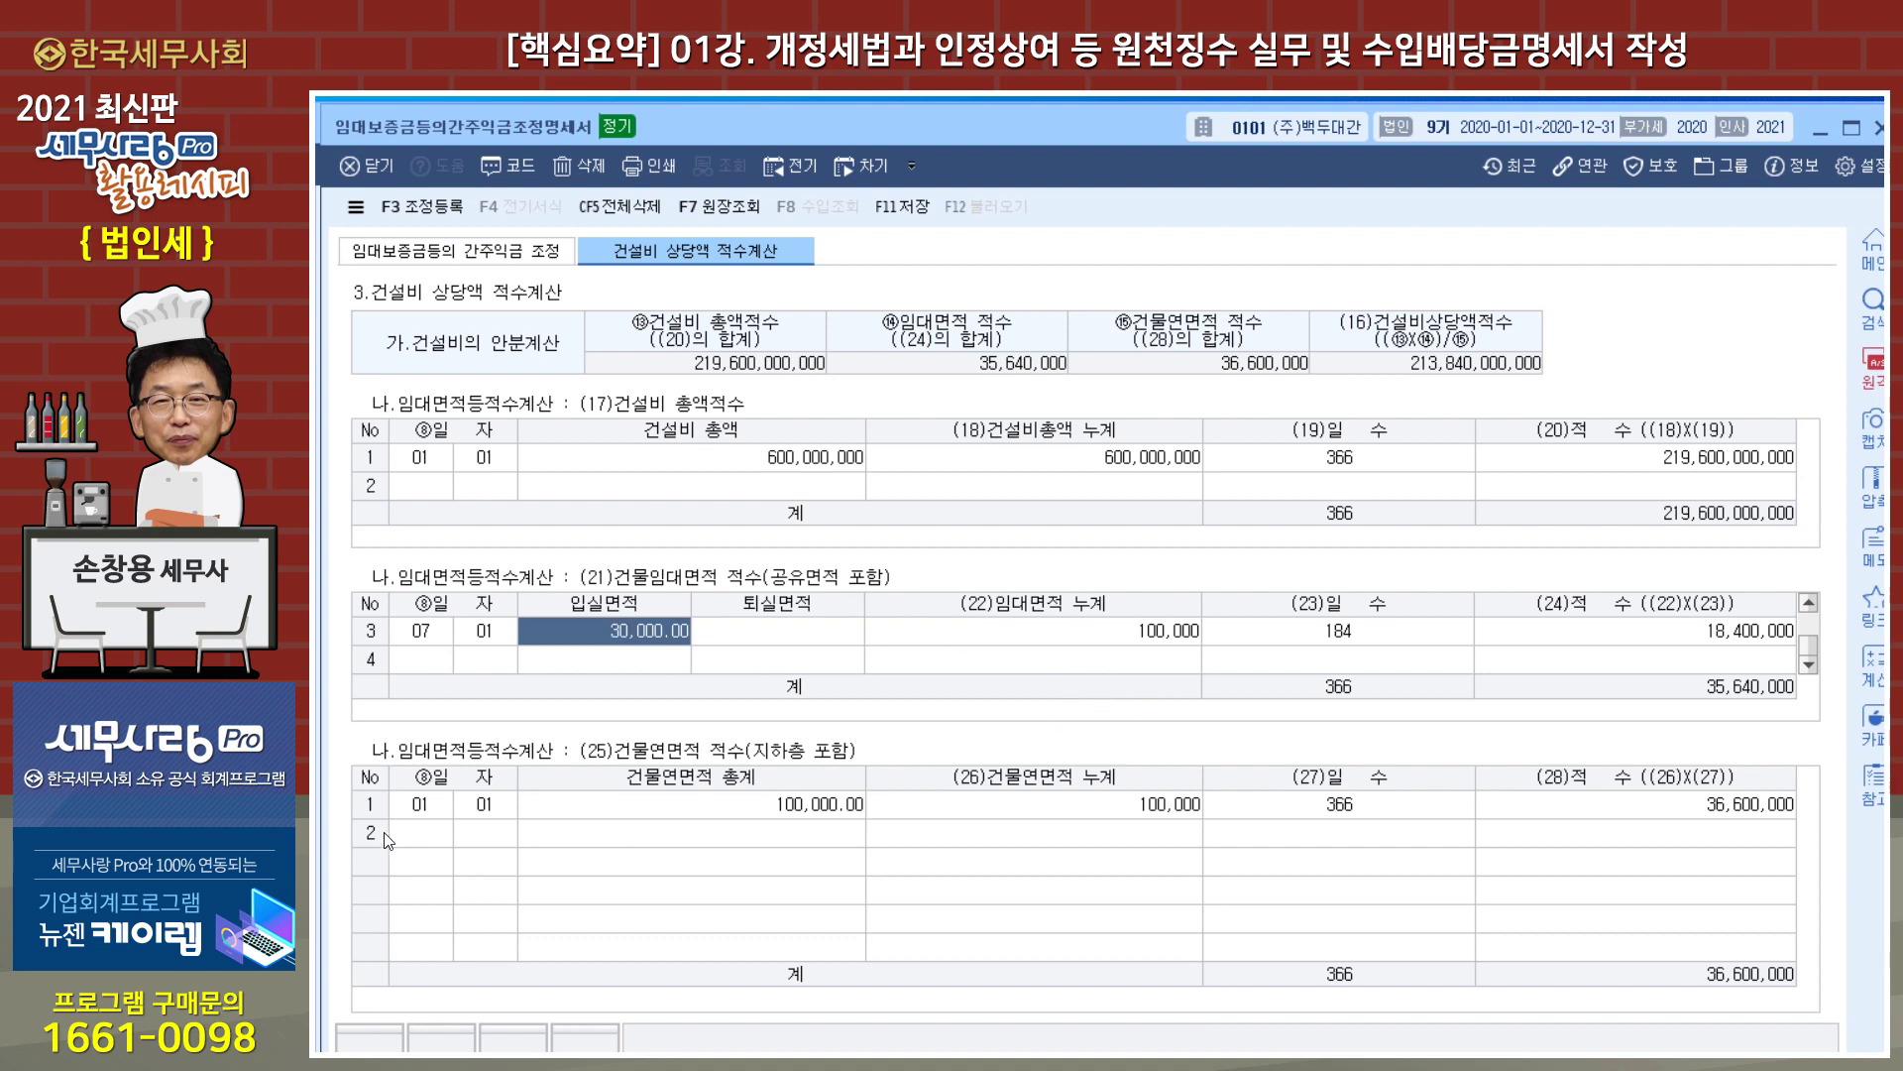
pyautogui.click(416, 813)
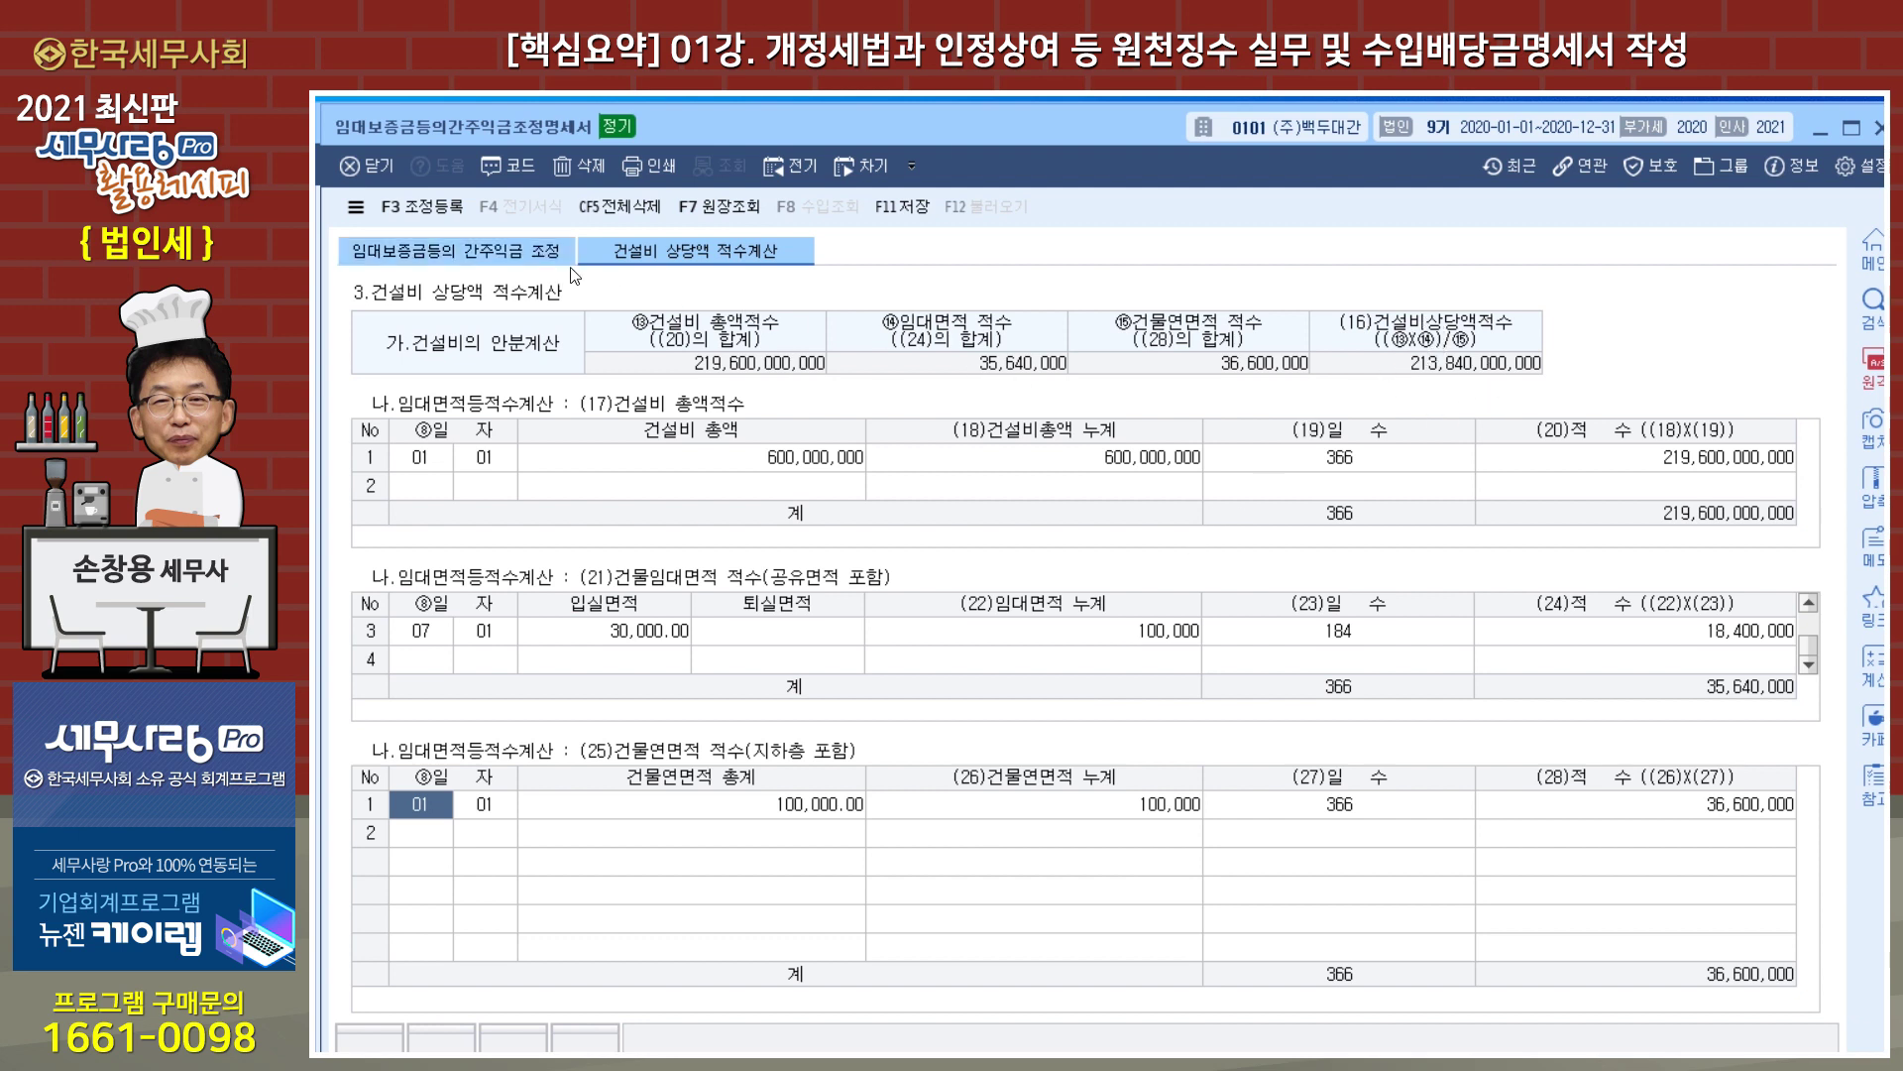
pyautogui.click(507, 254)
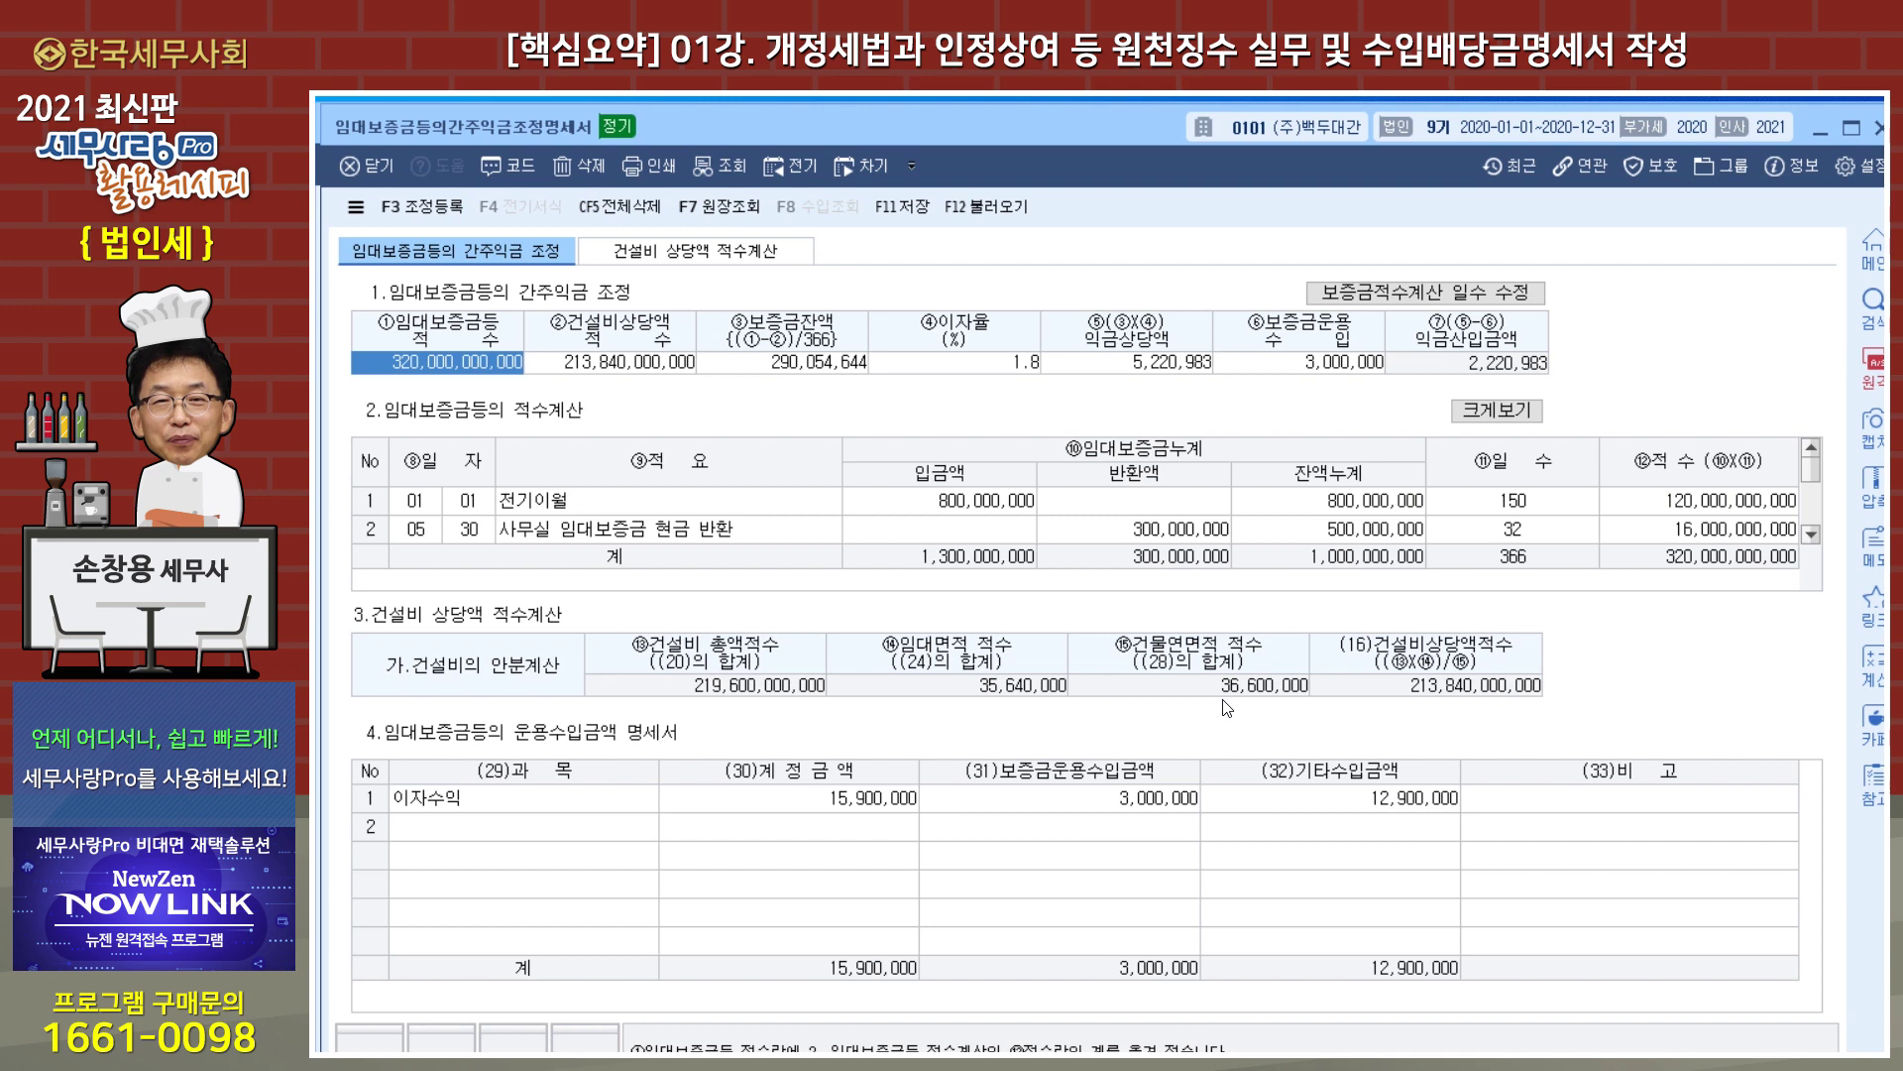
pyautogui.click(999, 363)
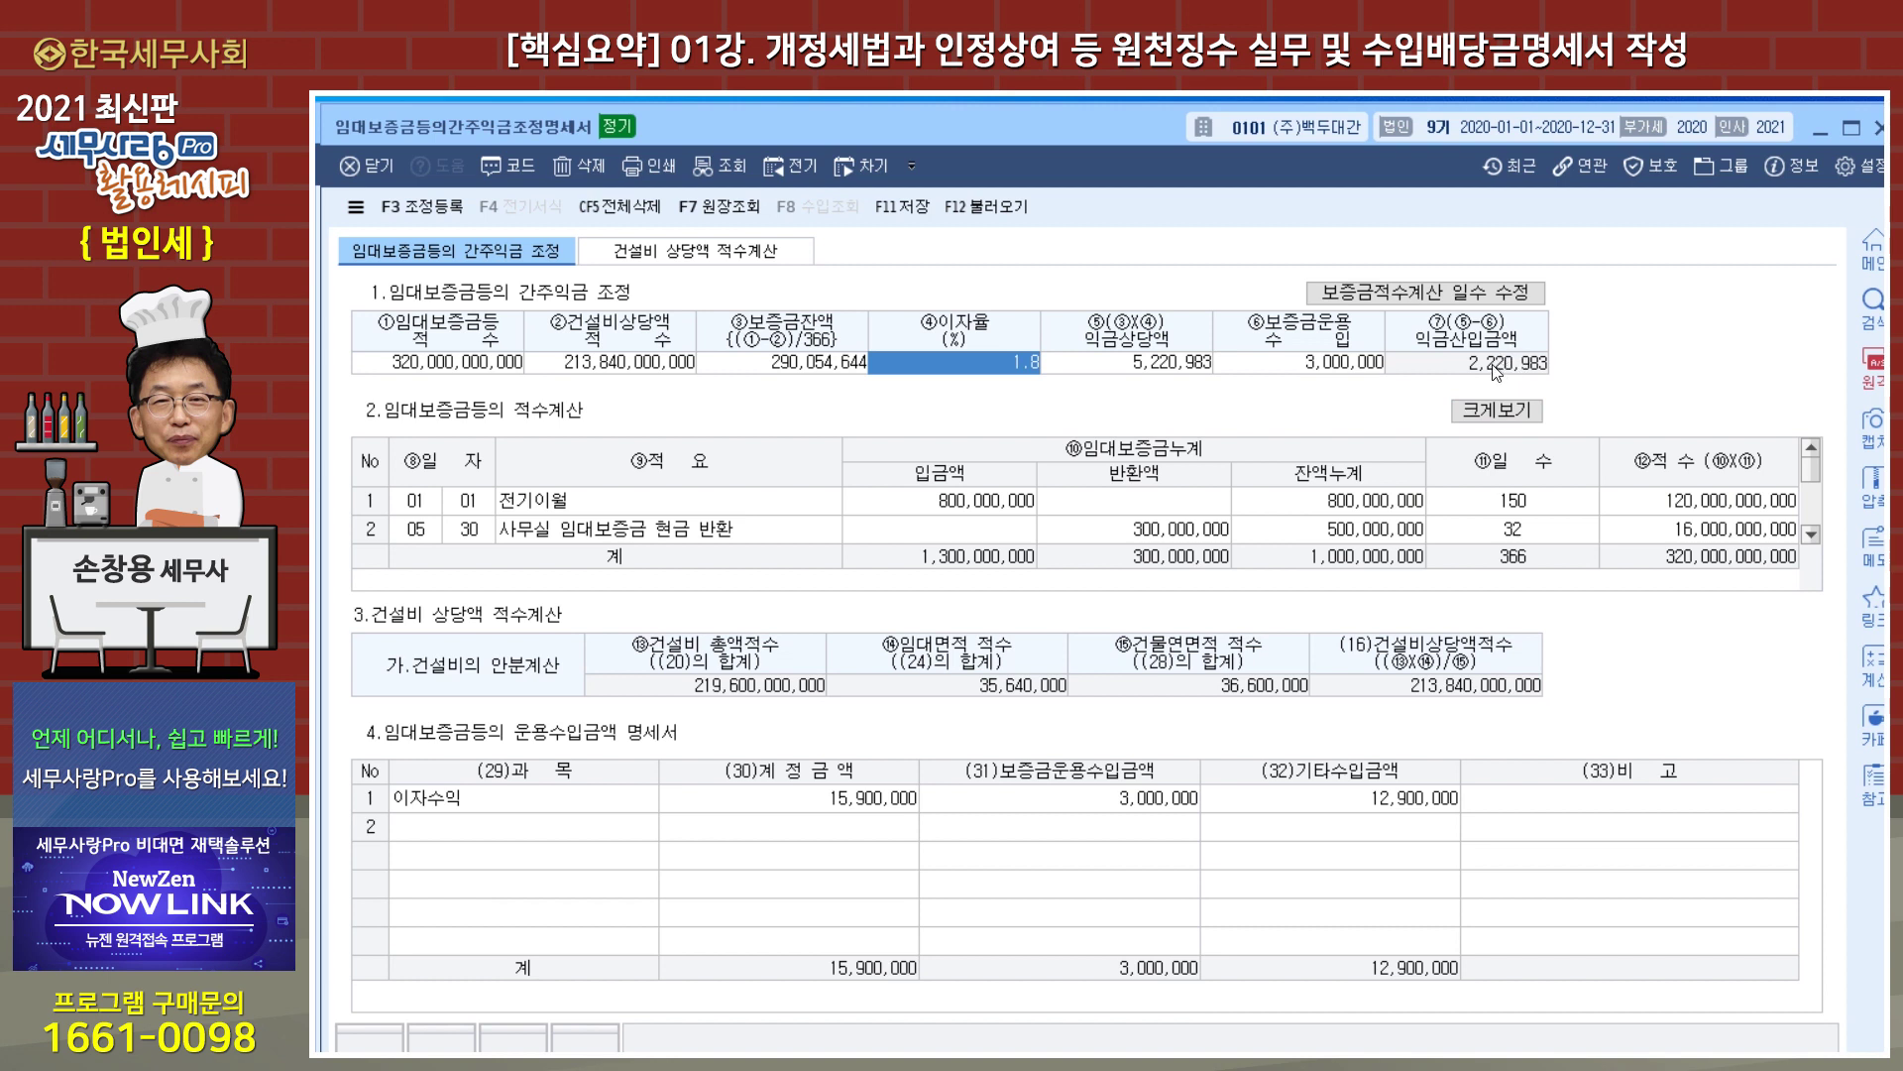
# Open the 조정 등록 and examine the 임대보증금간주익금 entry under 익금산입 및 손금불산입.
pyautogui.click(417, 210)
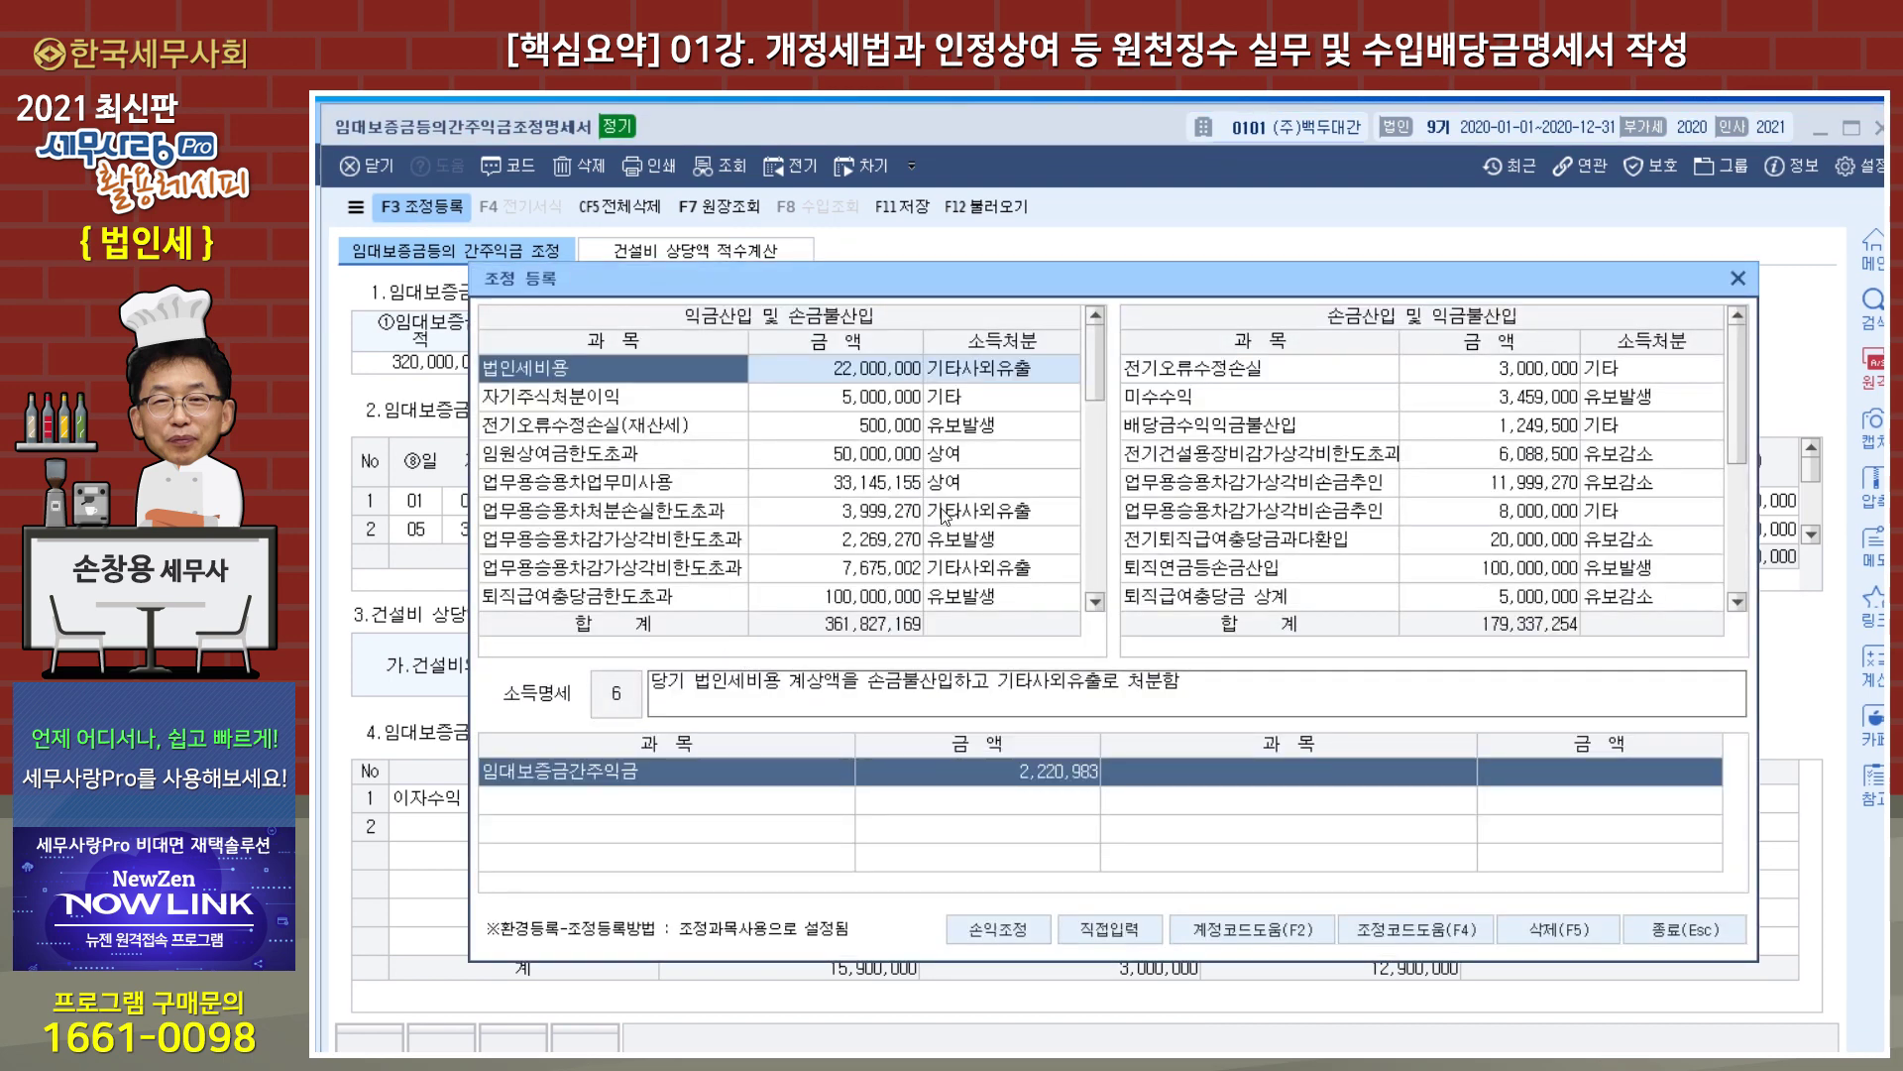
pyautogui.click(1094, 601)
pyautogui.click(1094, 602)
pyautogui.click(1094, 602)
pyautogui.click(1095, 602)
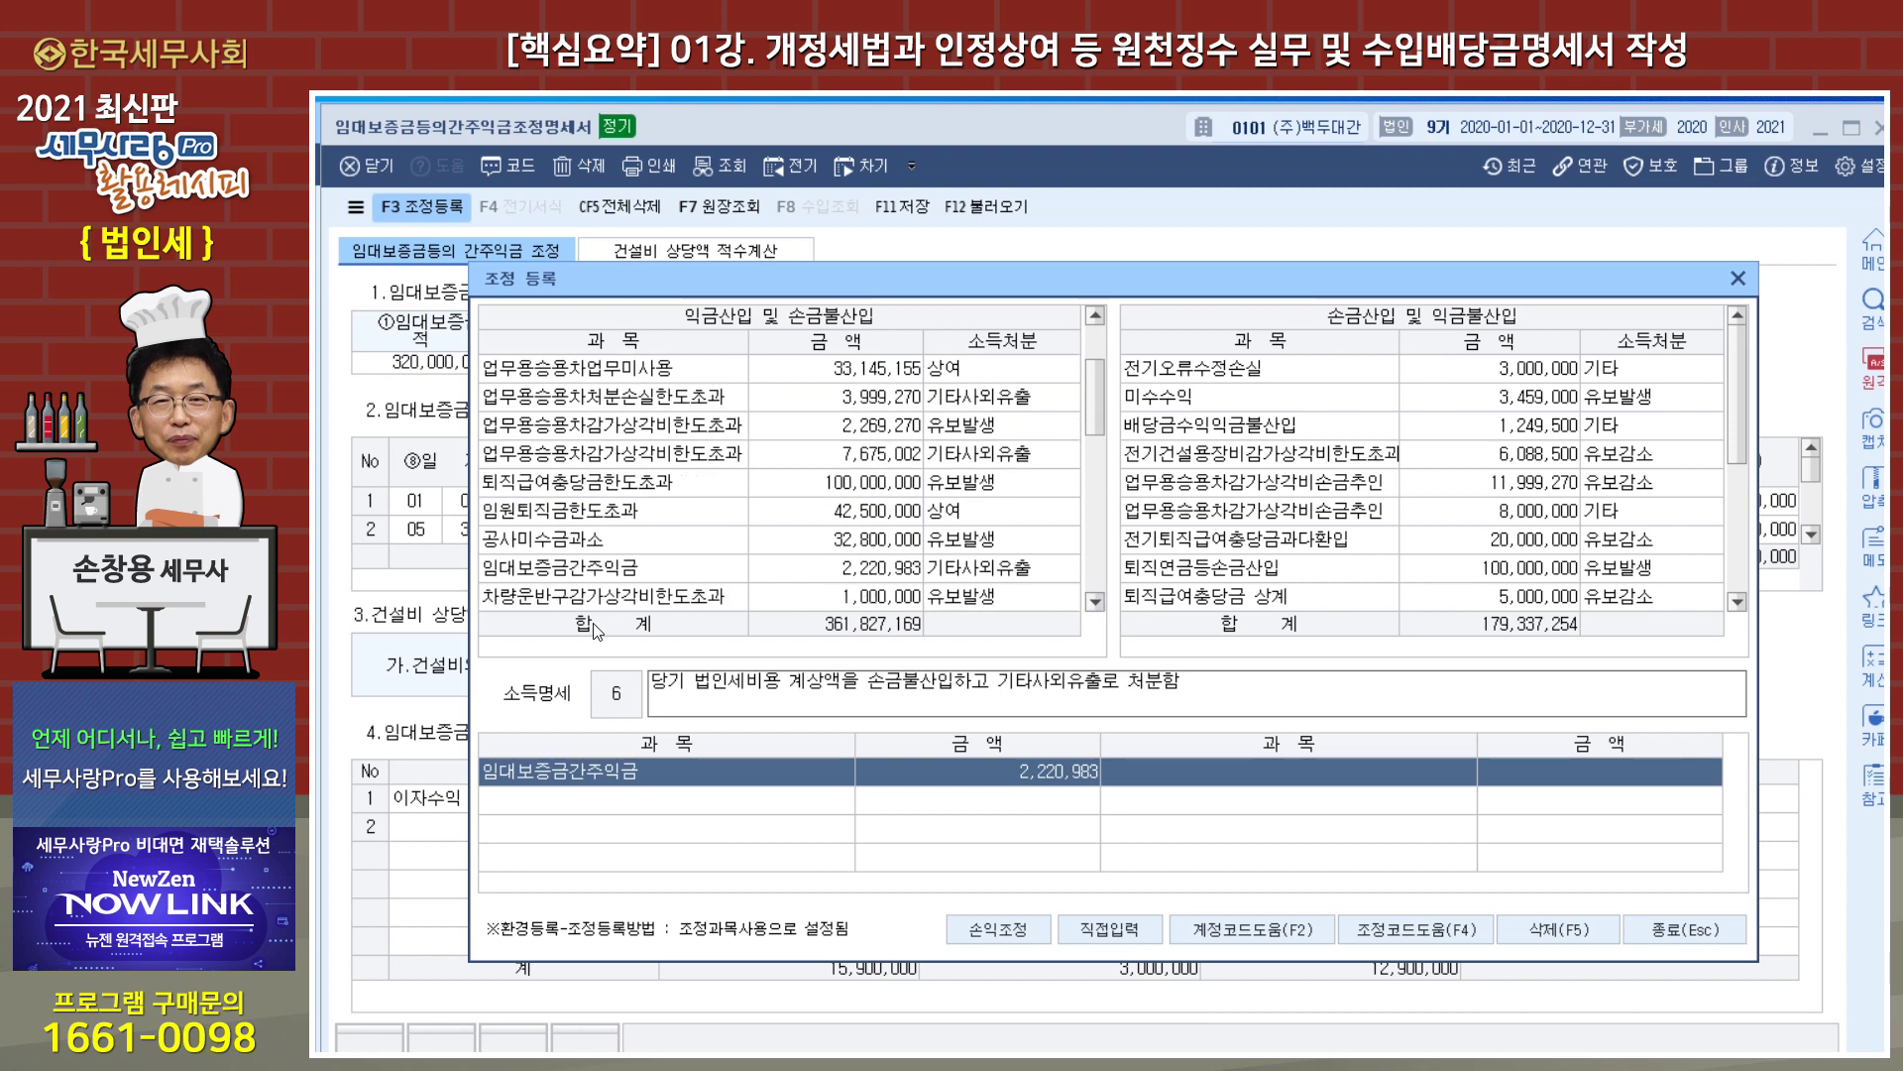
pyautogui.click(609, 573)
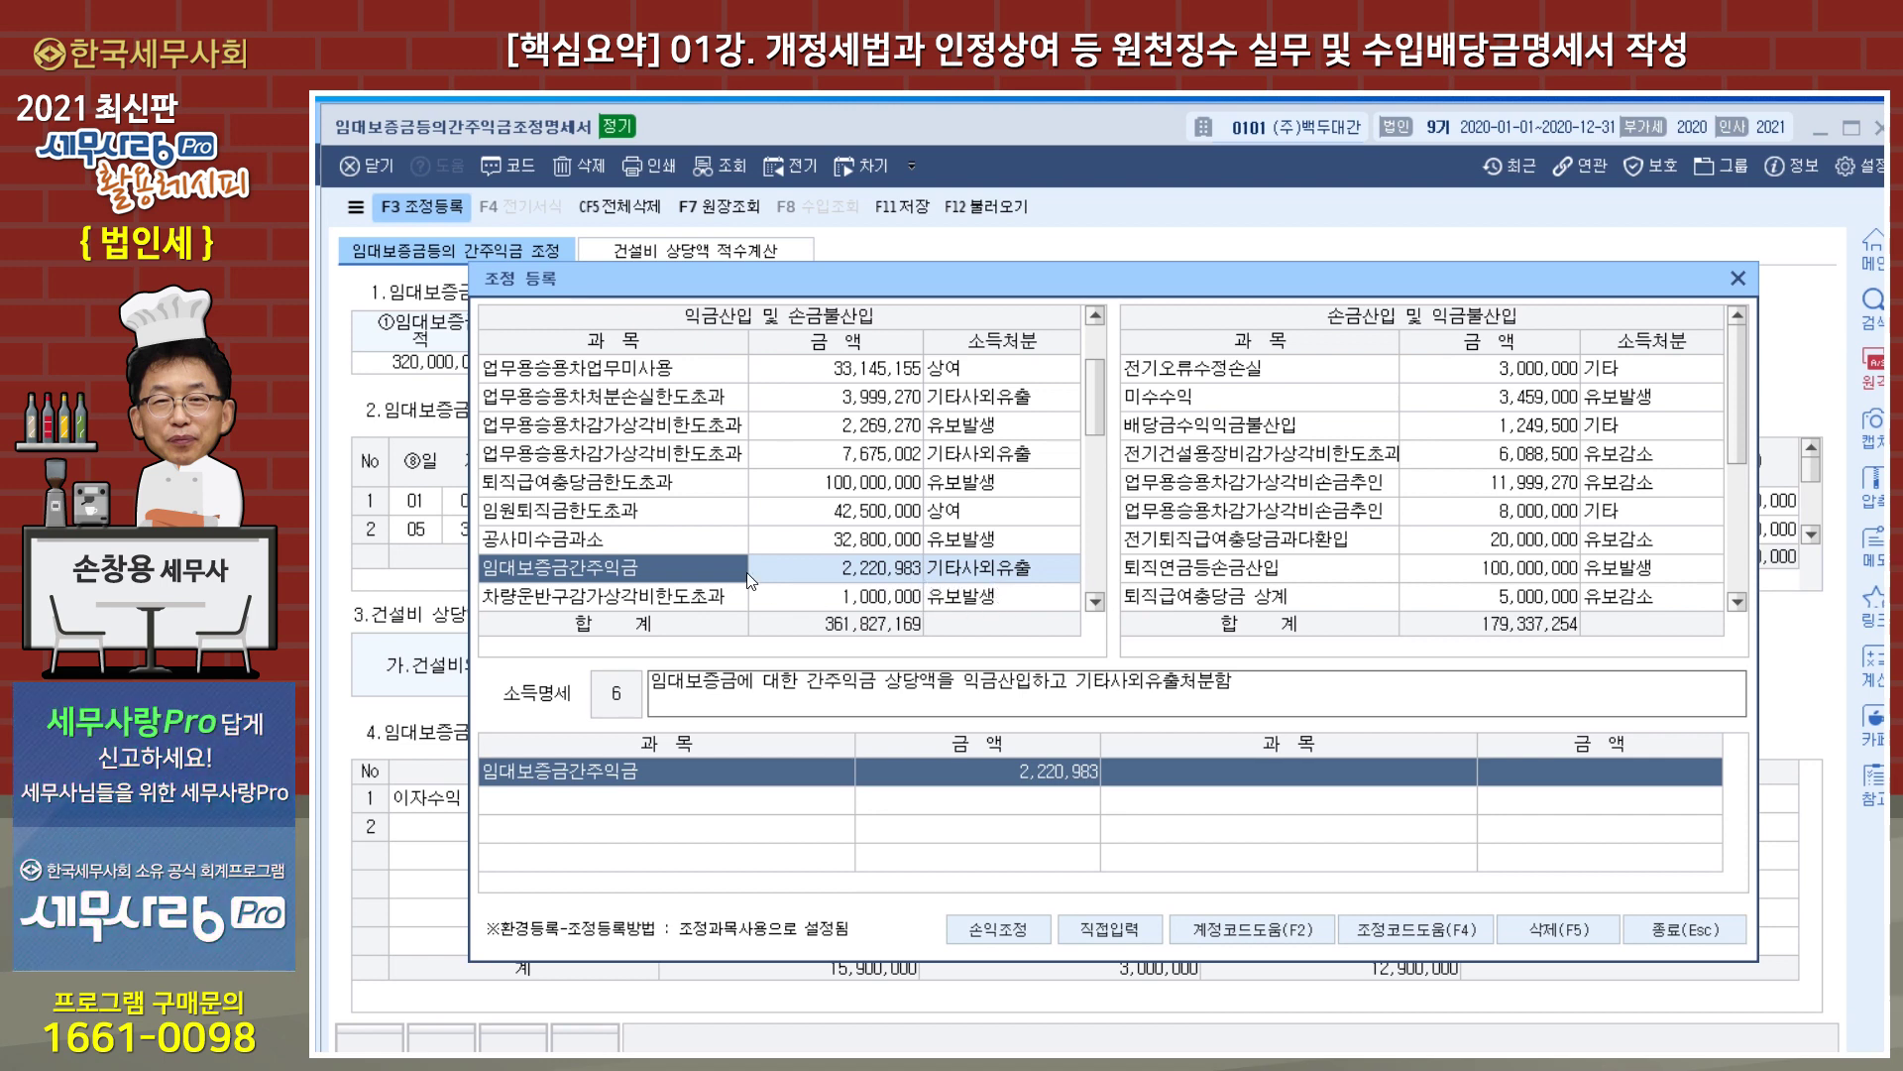
# Look up the 조정과목 available for 임대보증금간주익금, cancel the selection, and close the 조정 등록.
pyautogui.click(1402, 931)
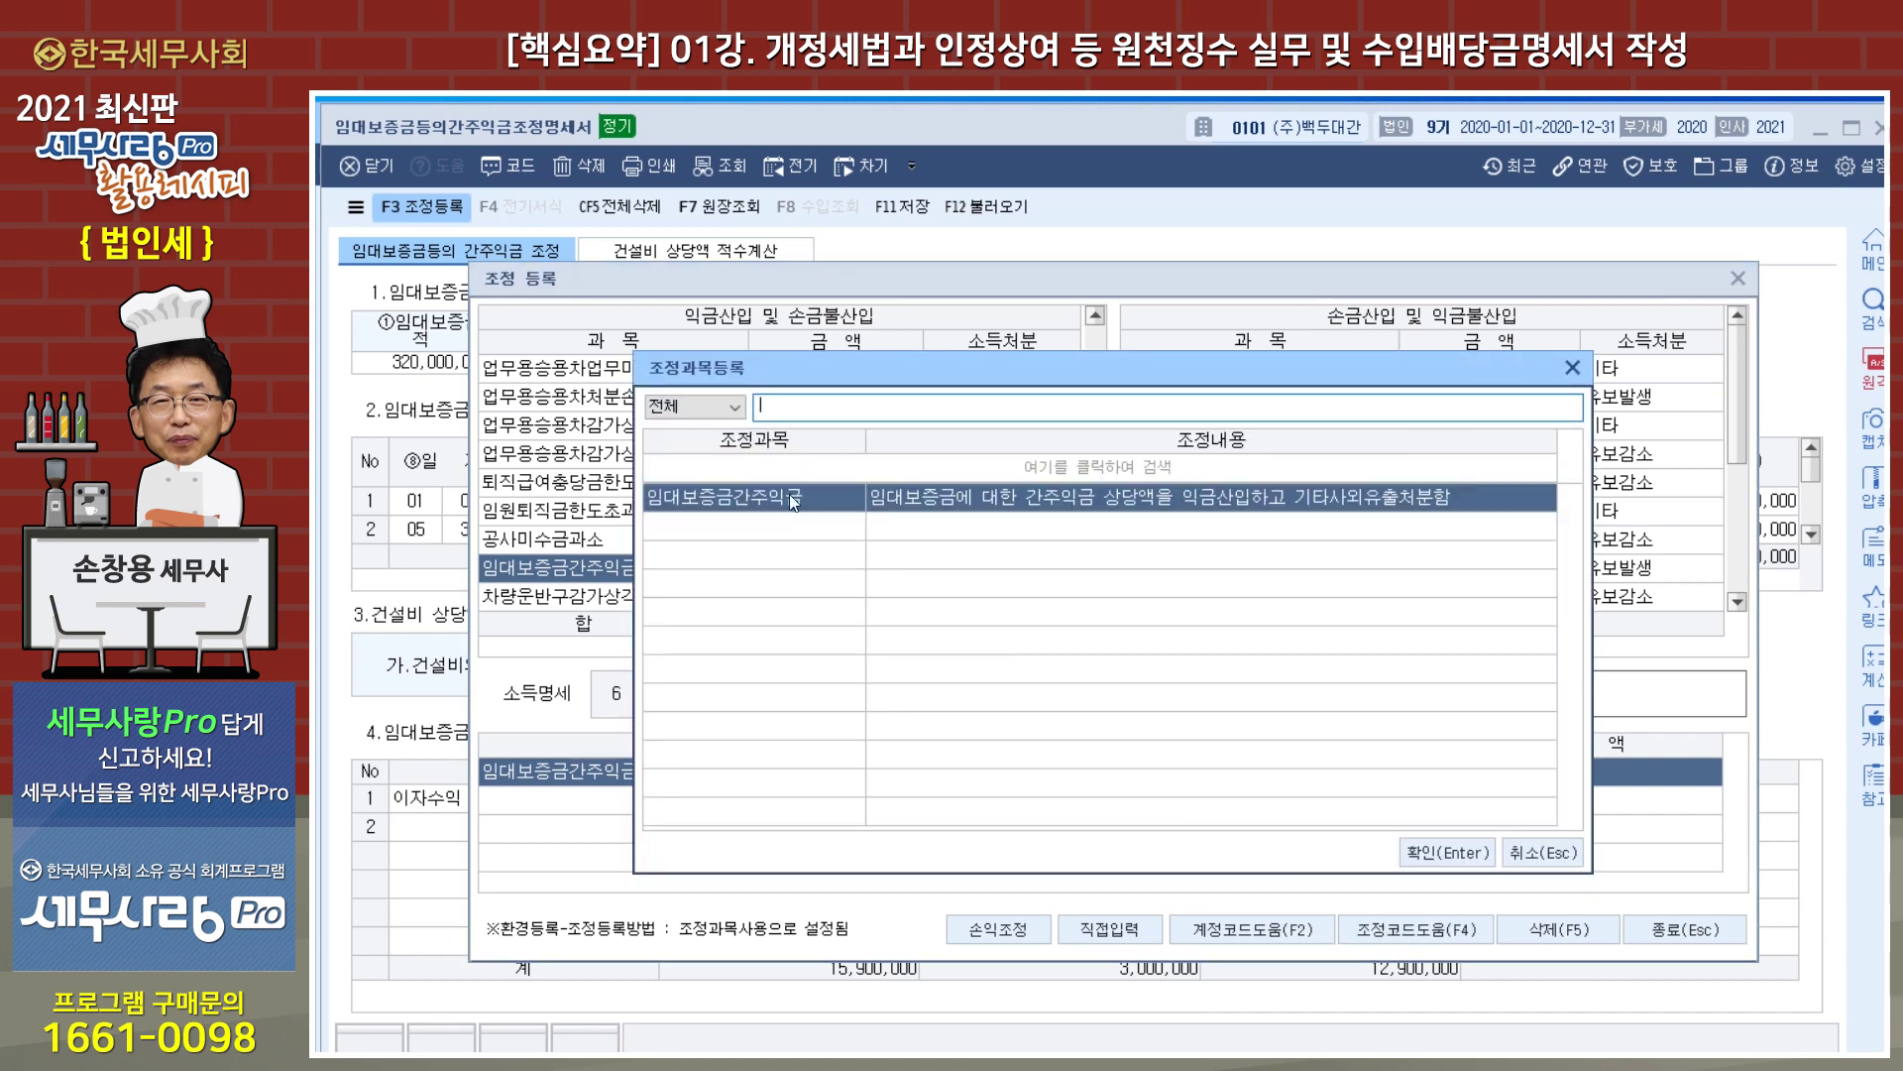
pyautogui.click(1545, 850)
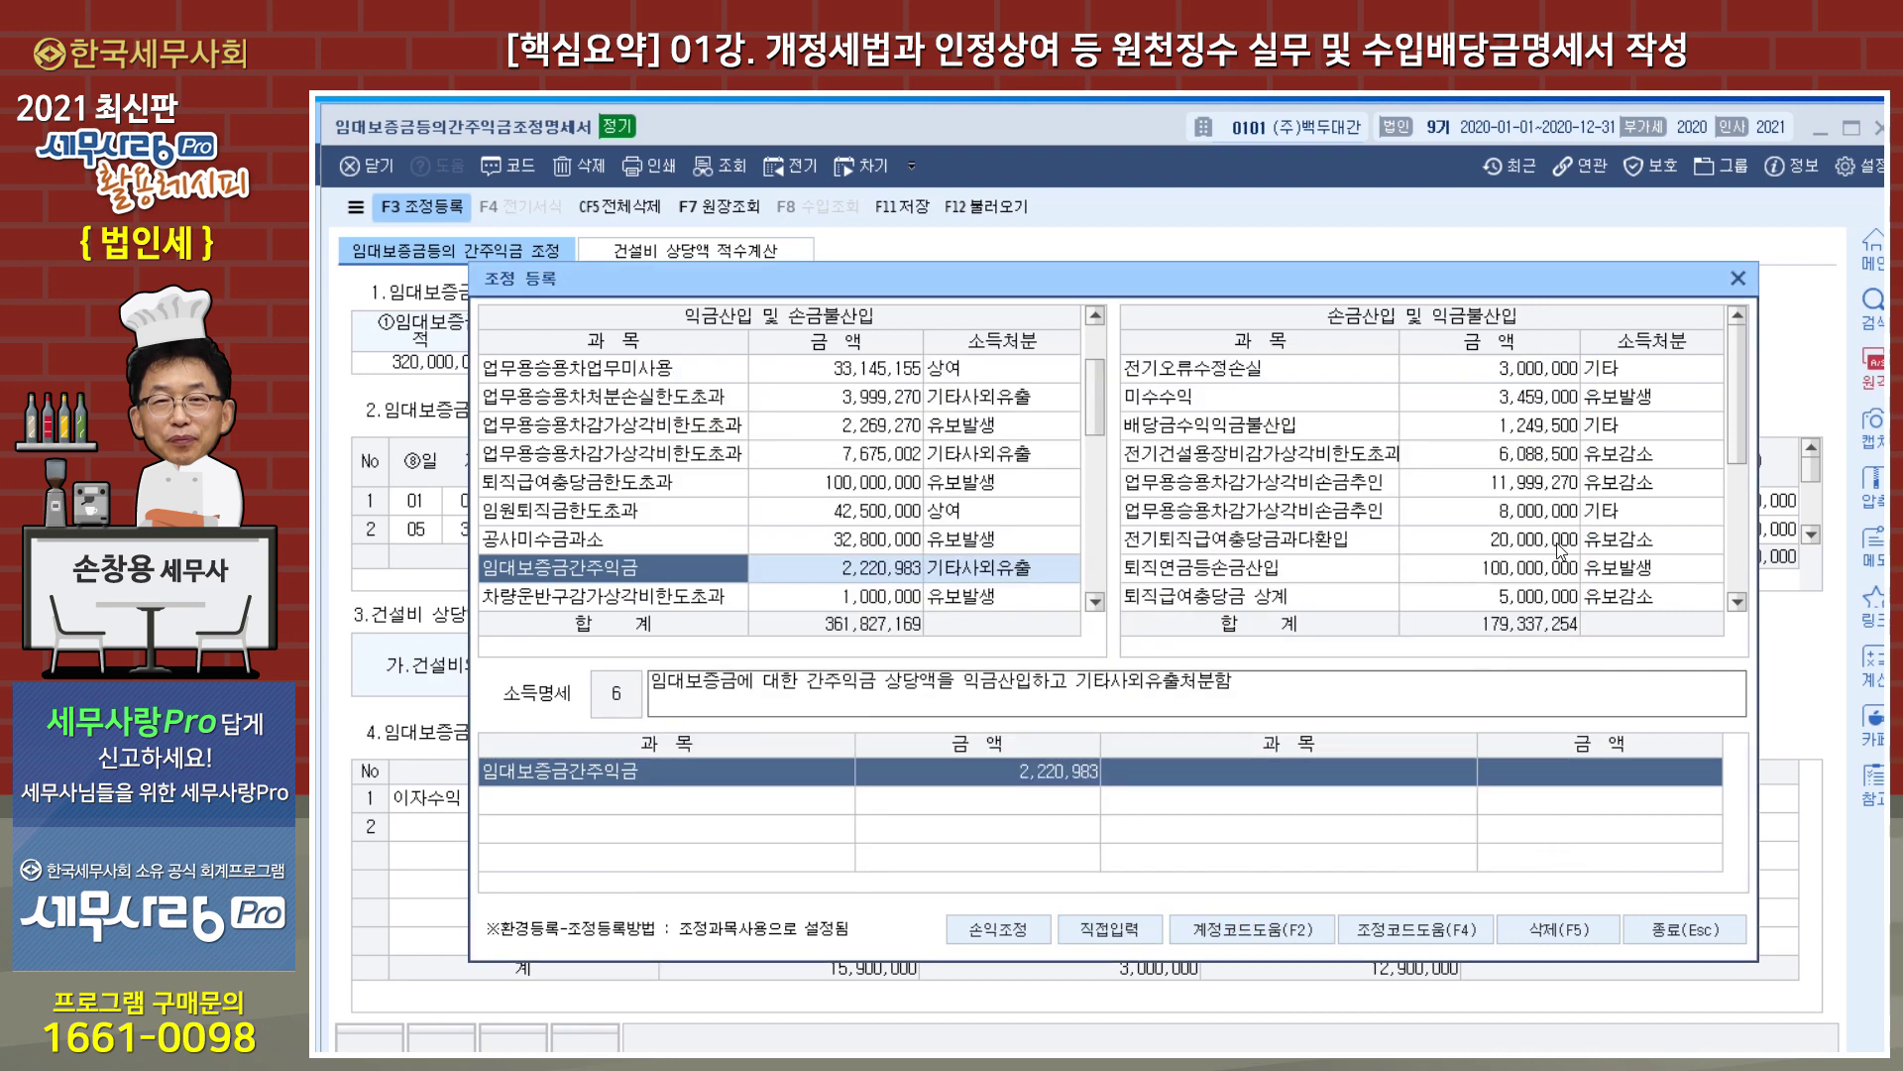
pyautogui.click(1740, 282)
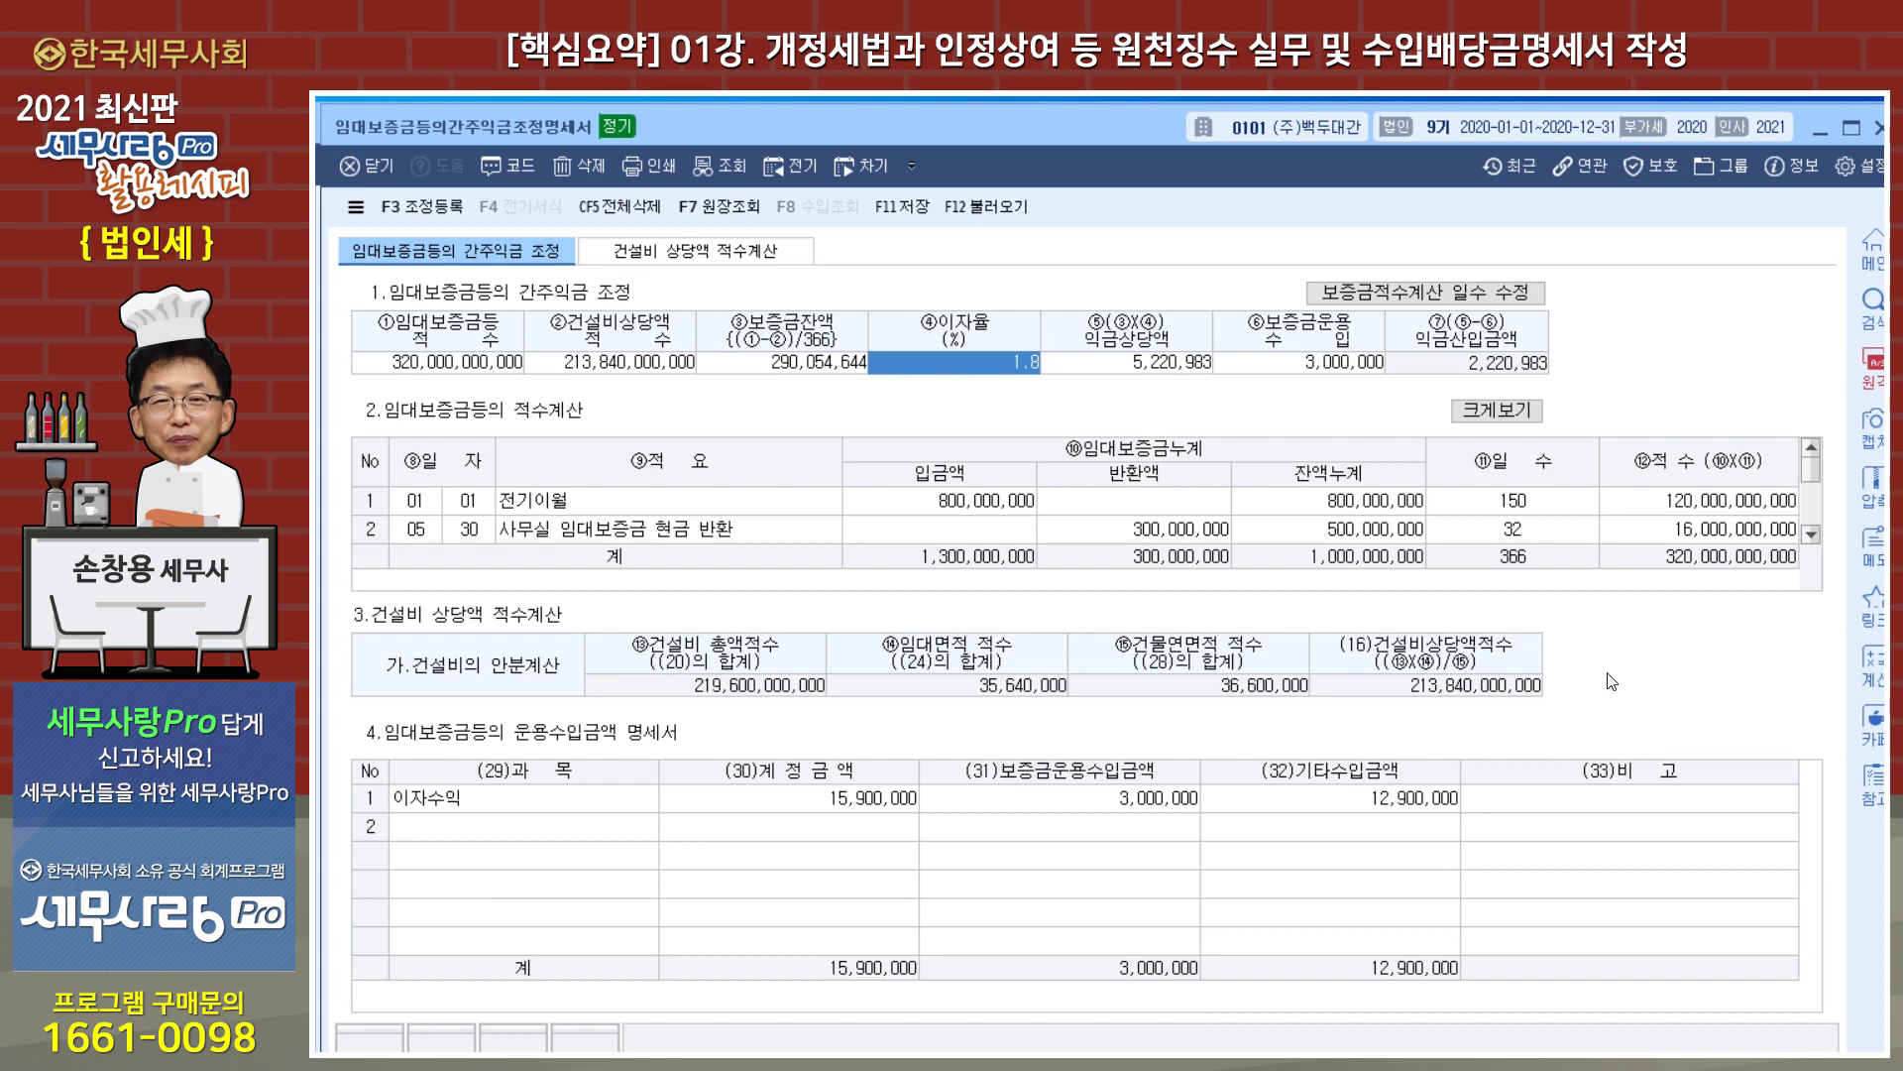
# View the 불러오기 and 불러가기 related menus of the 임대보증금등의간주익금조정명세서, and close the form.
pyautogui.click(1594, 166)
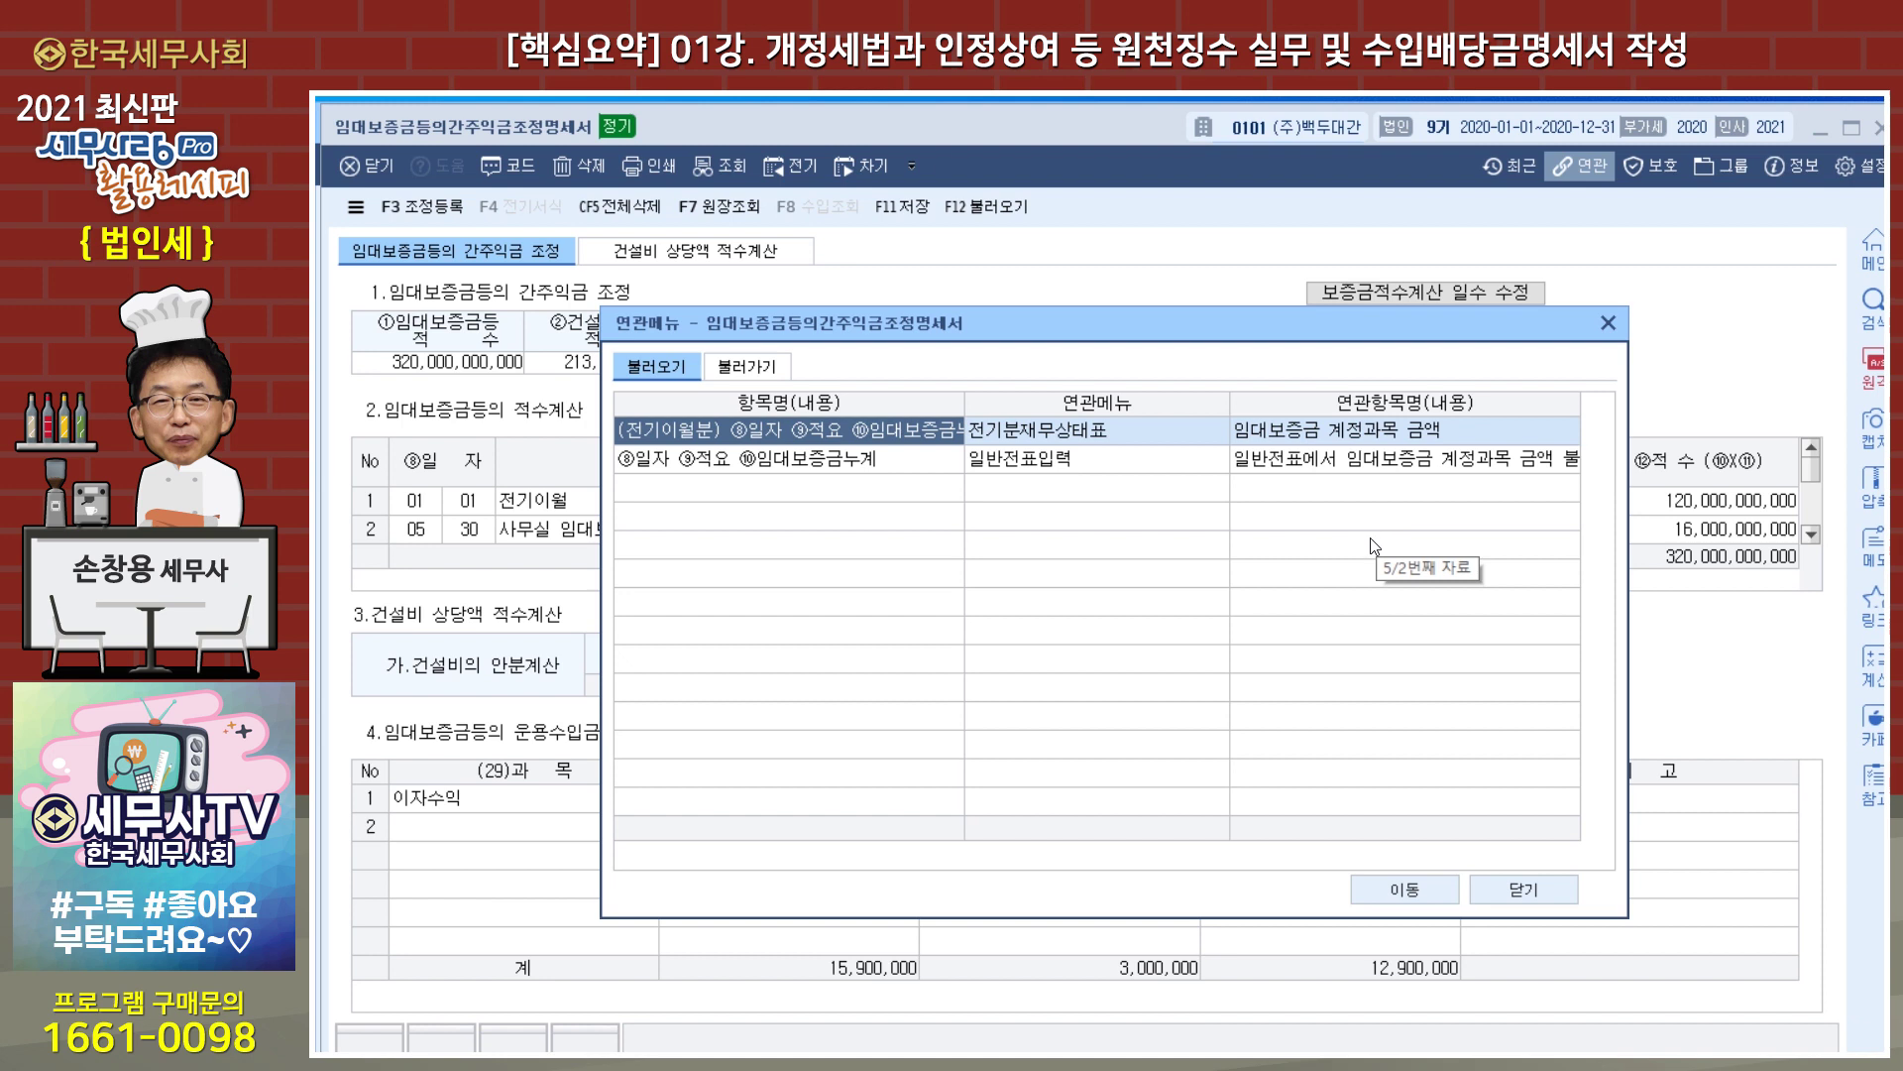
pyautogui.click(763, 372)
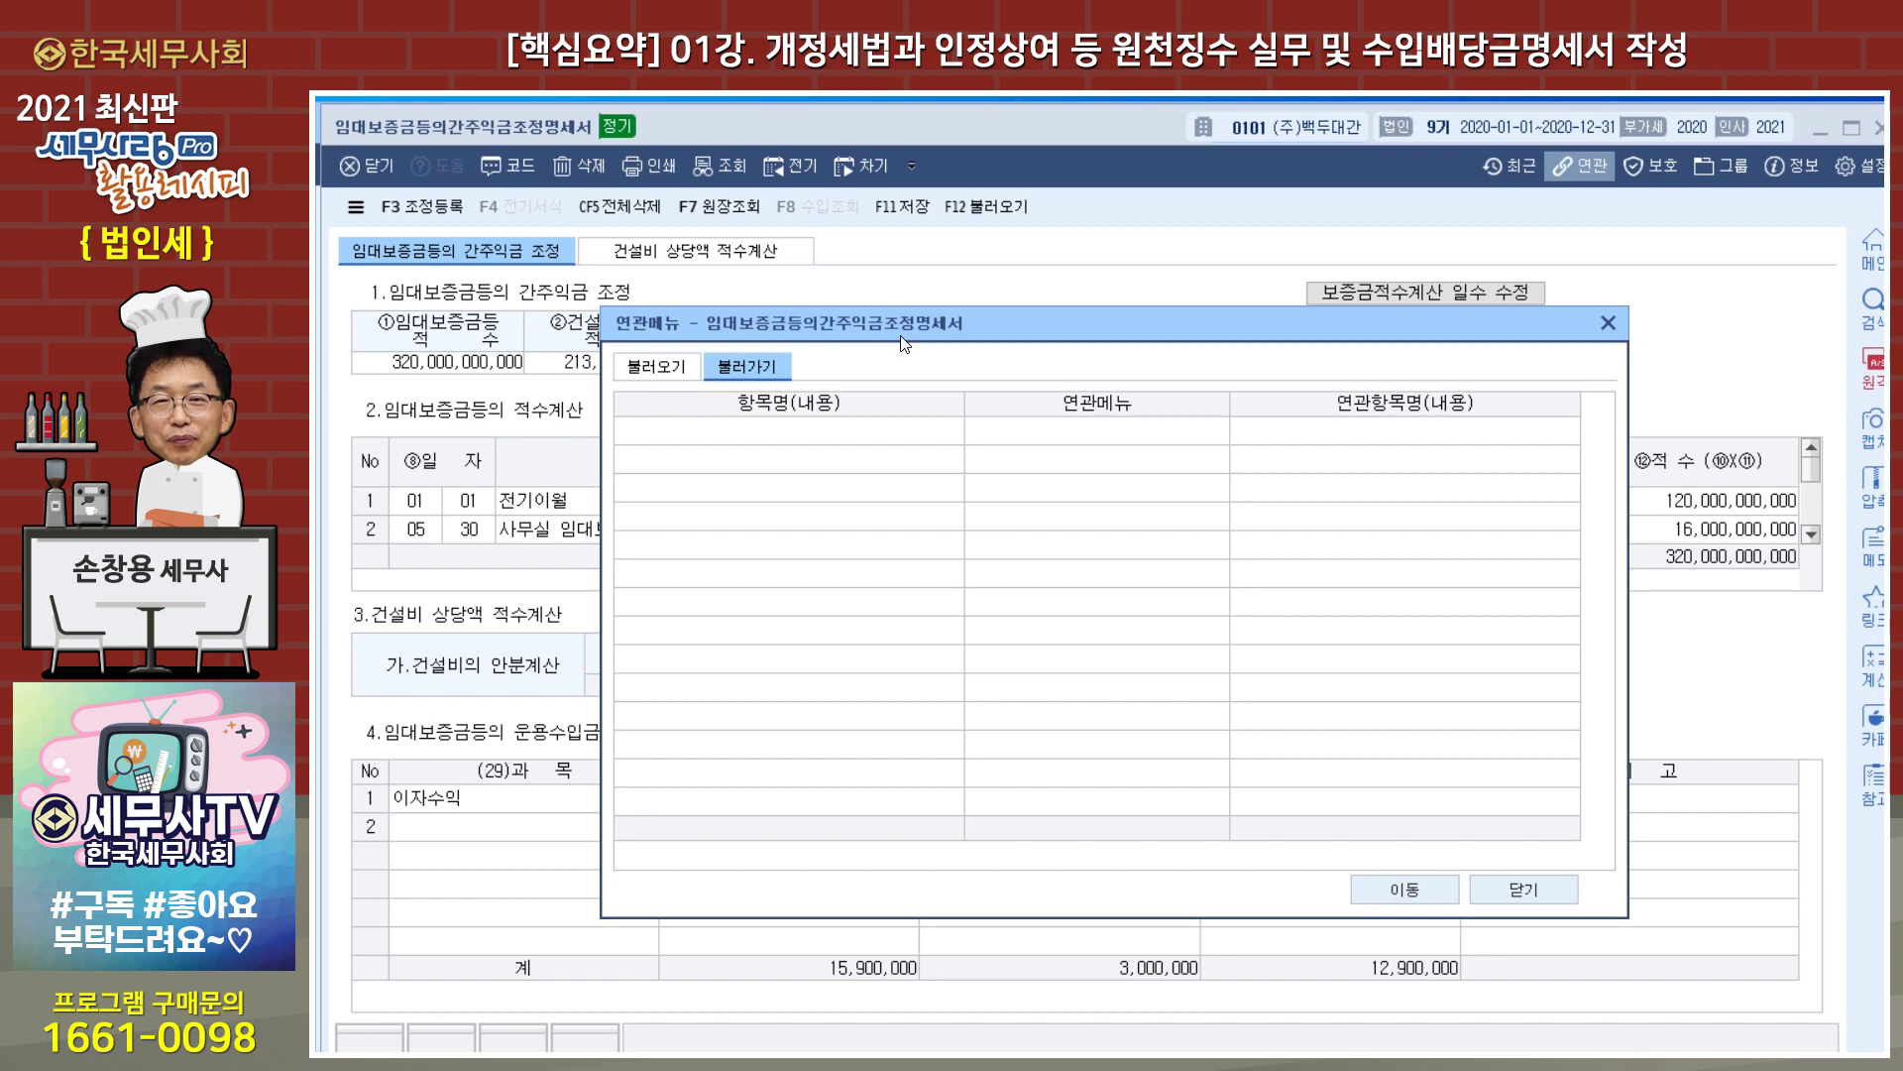
pyautogui.click(1524, 889)
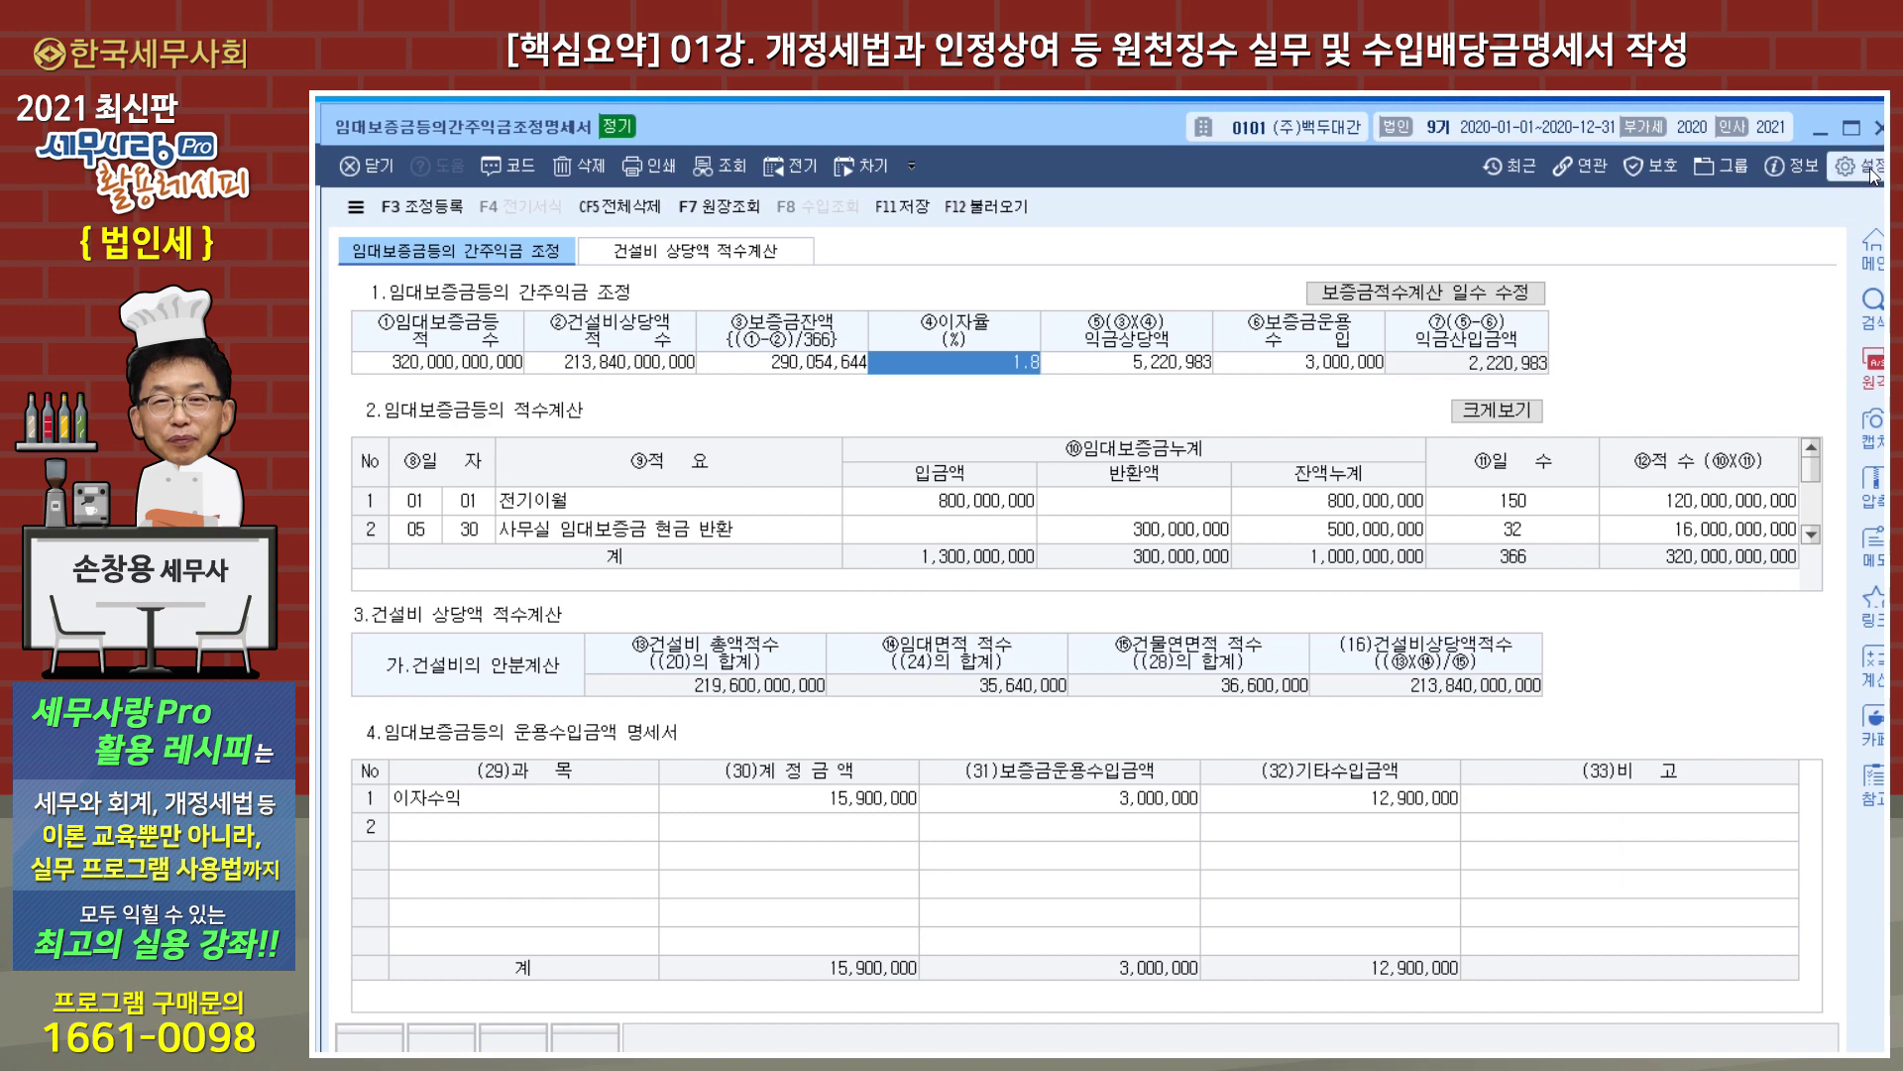
pyautogui.click(1879, 127)
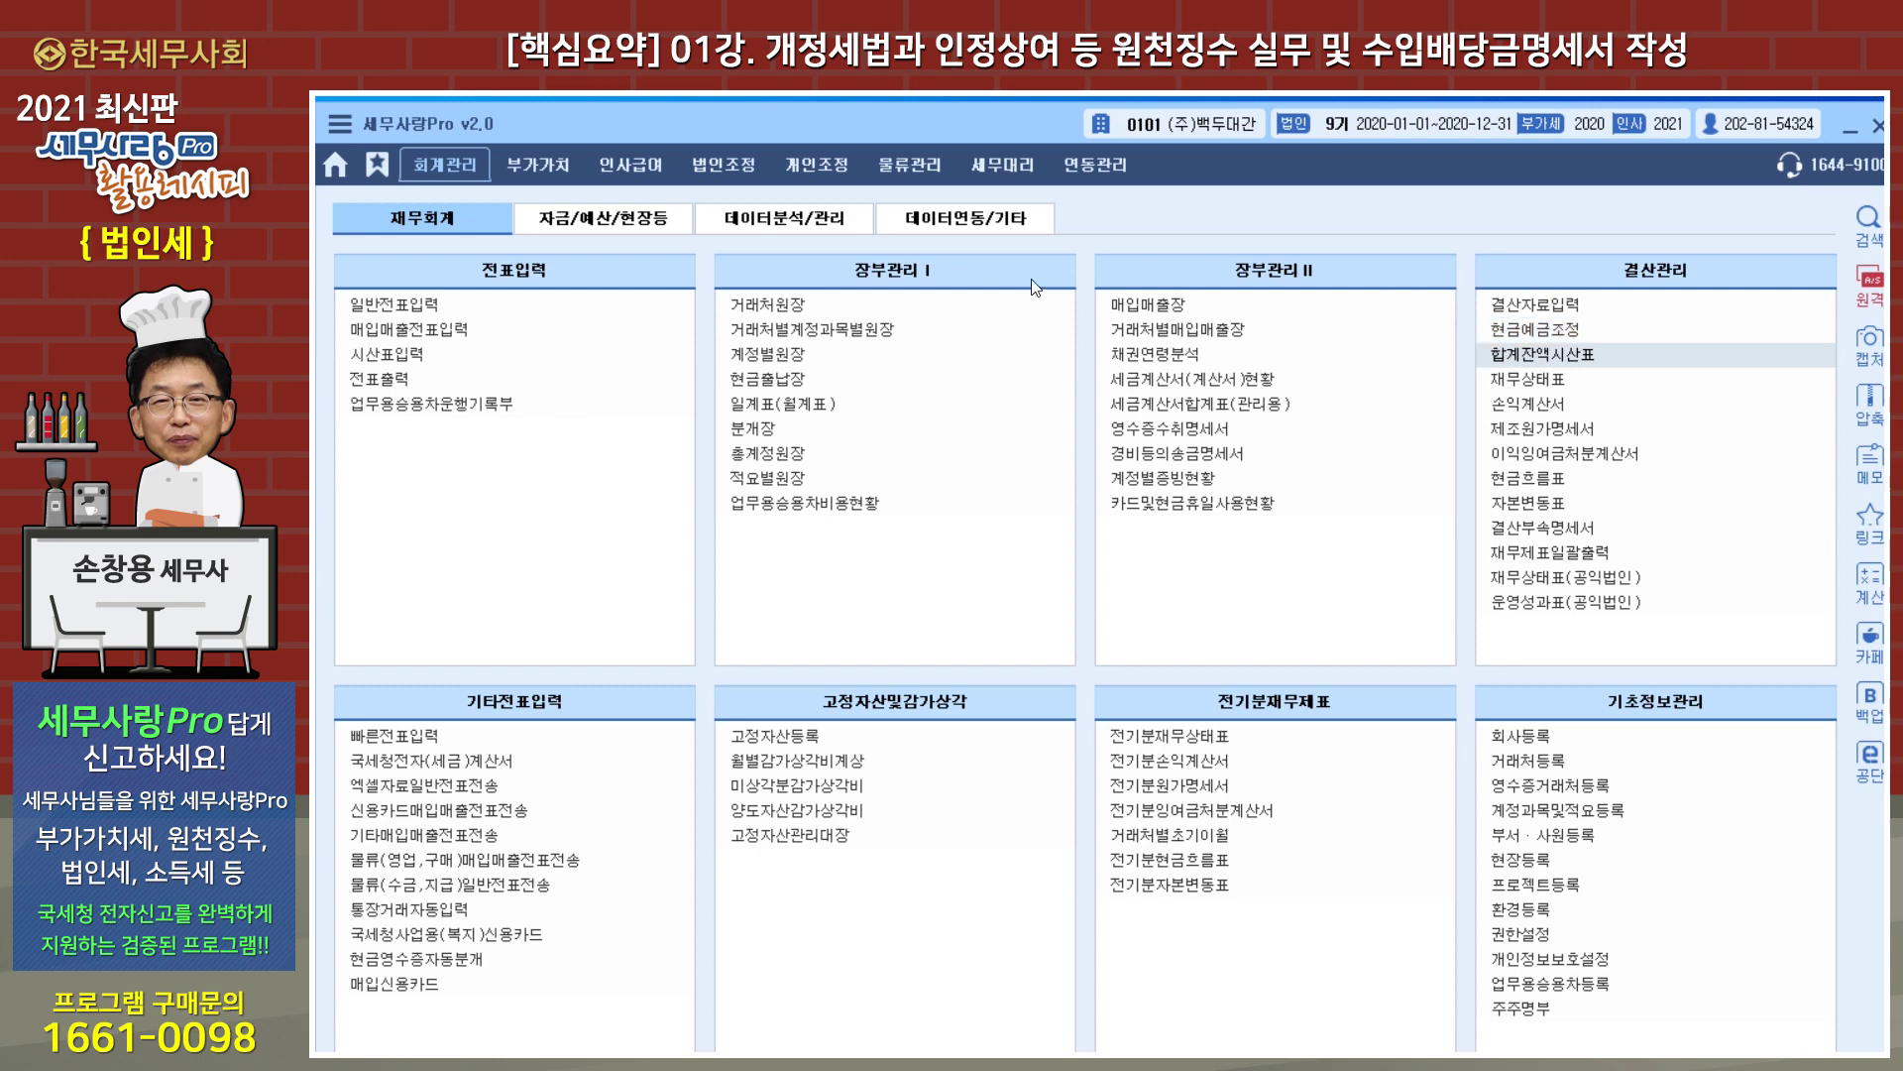
# Open the 손익계산서 for month 12 of 2020, check the 배당금수익 under 영업외수익, and return to the 법인조정 forms.
pyautogui.click(731, 166)
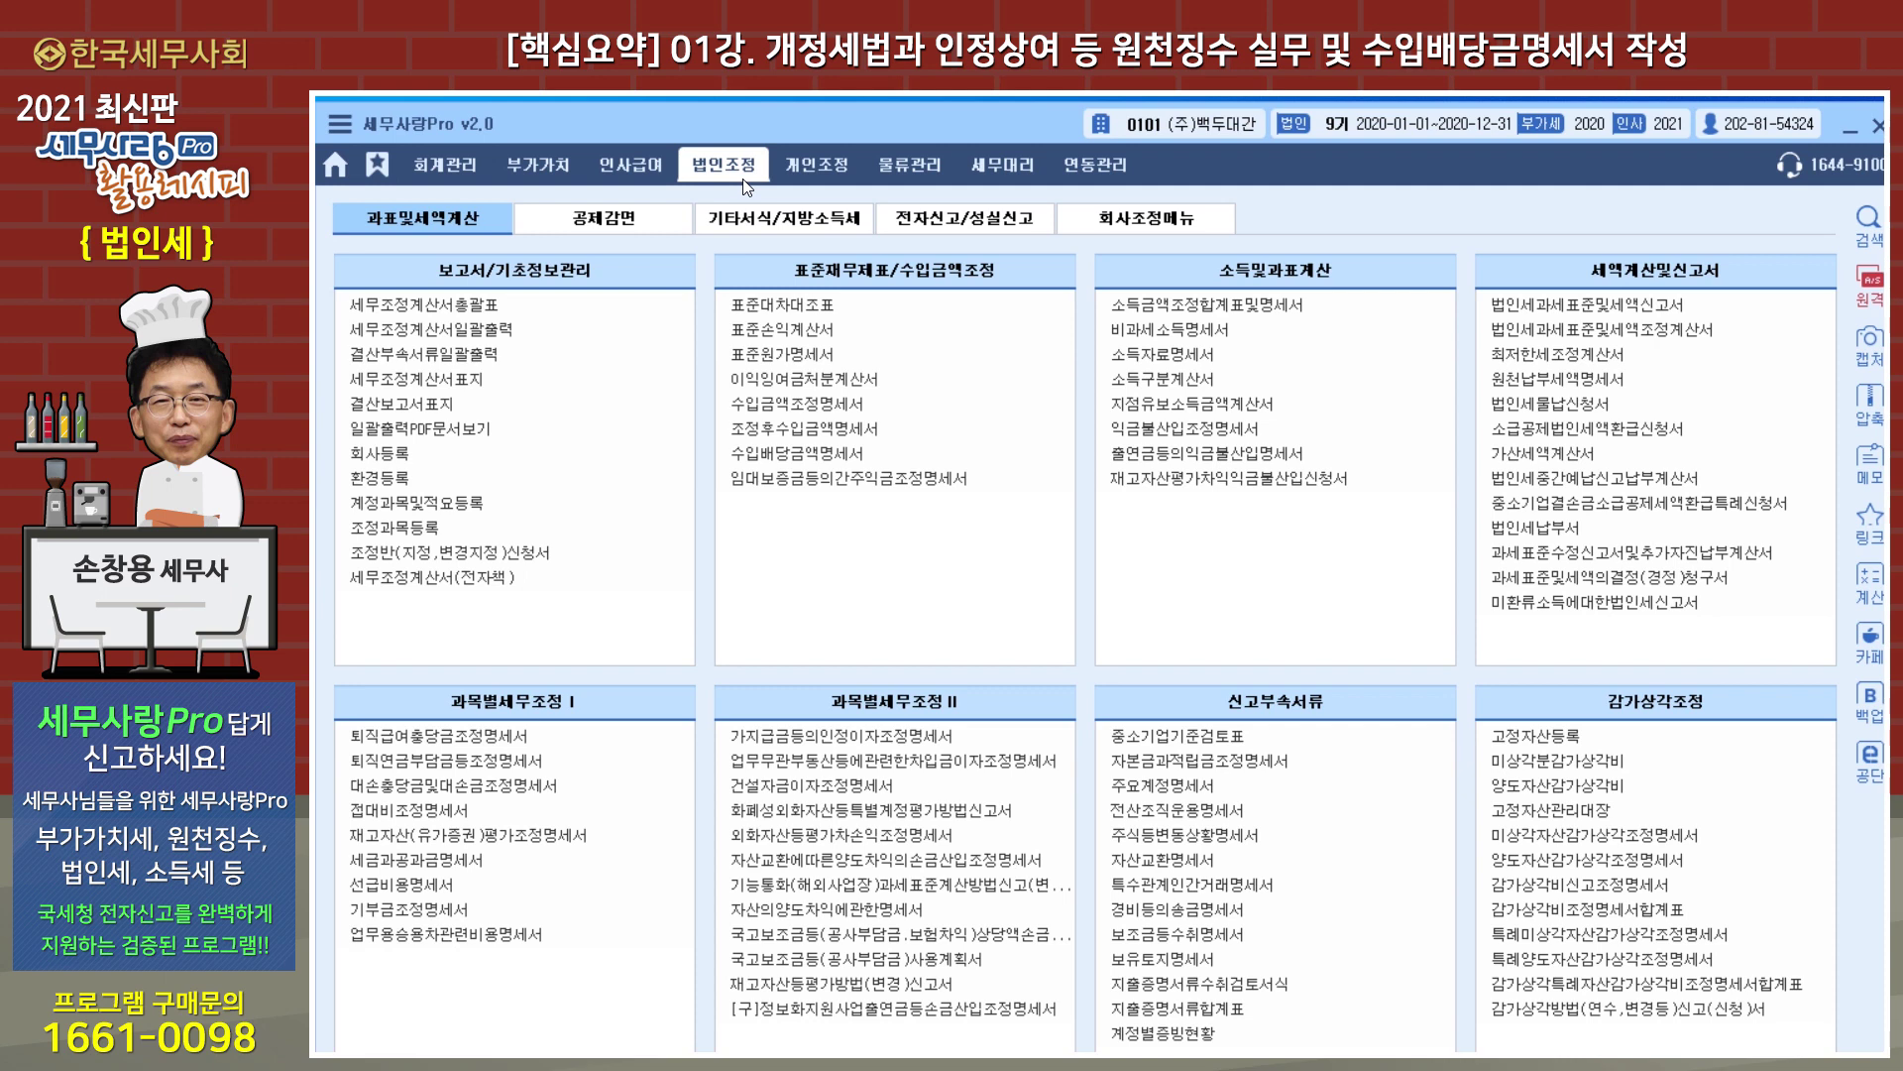
pyautogui.click(443, 163)
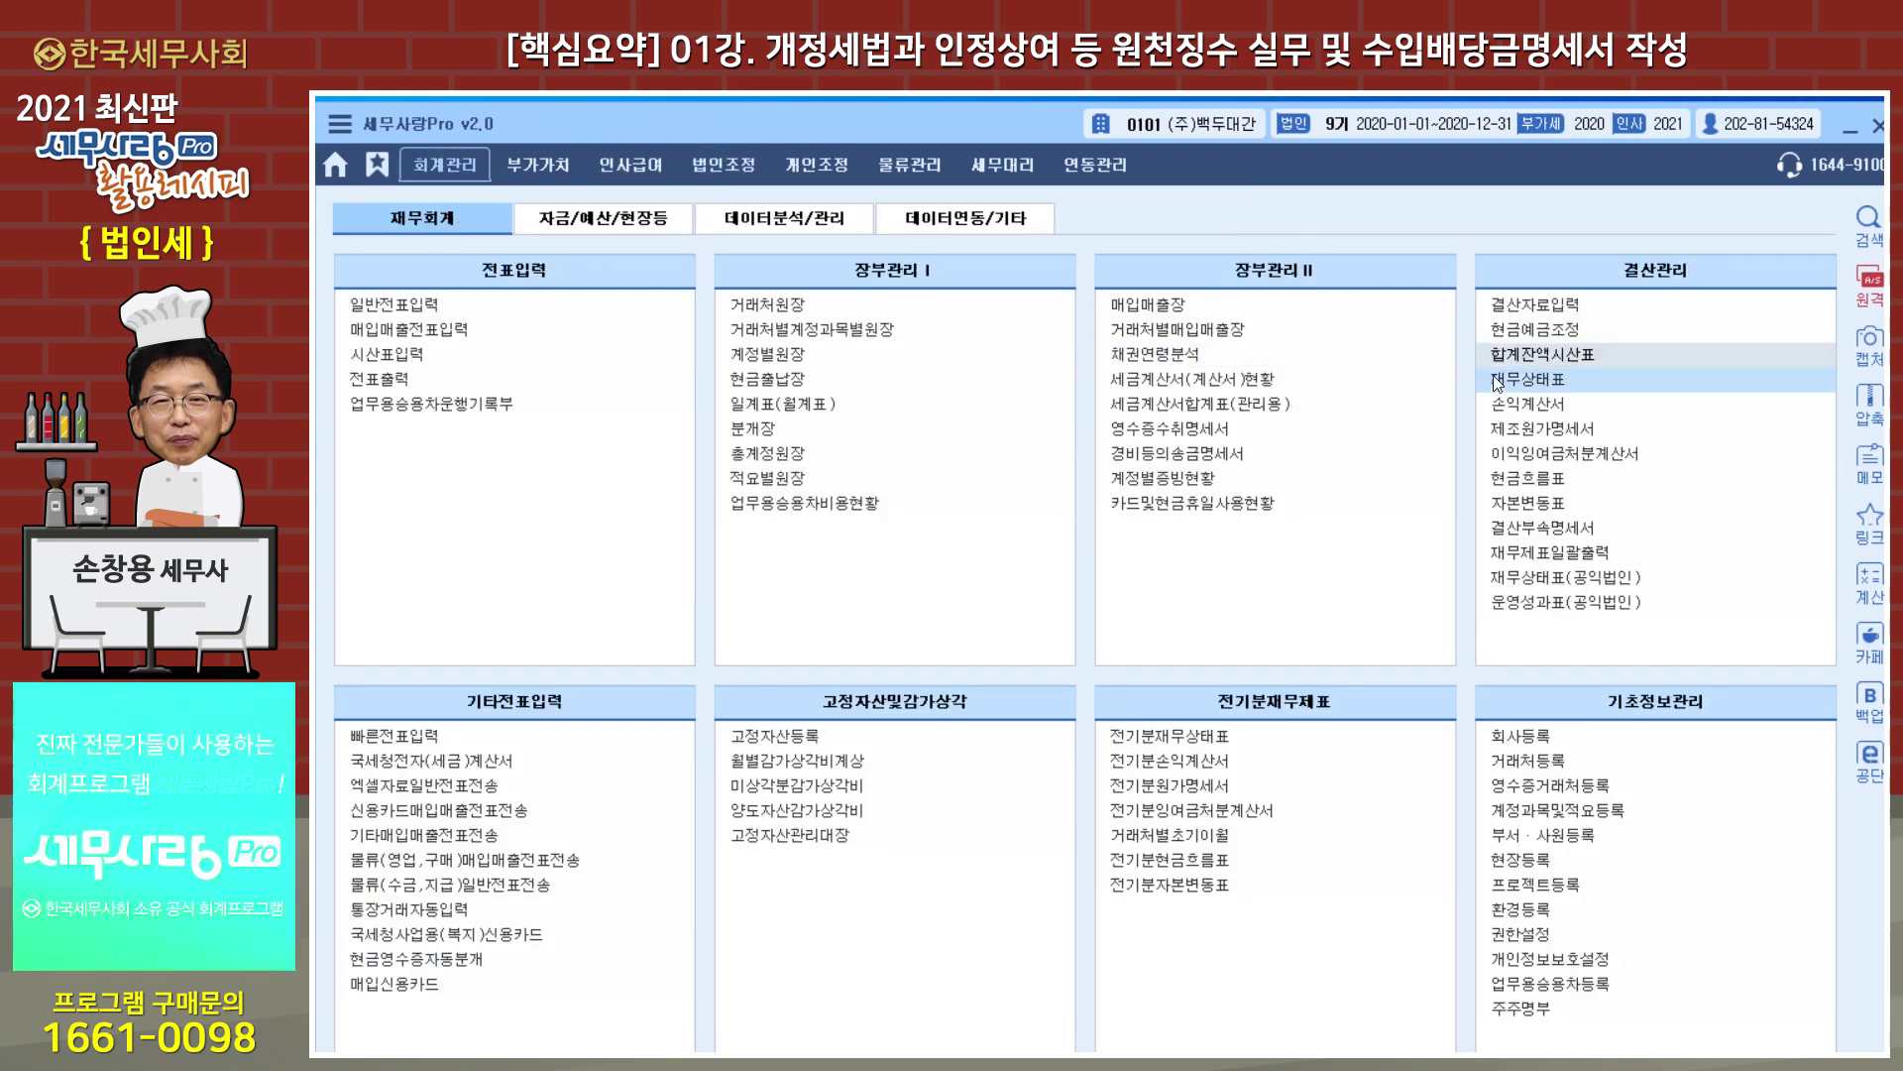
pyautogui.click(1521, 407)
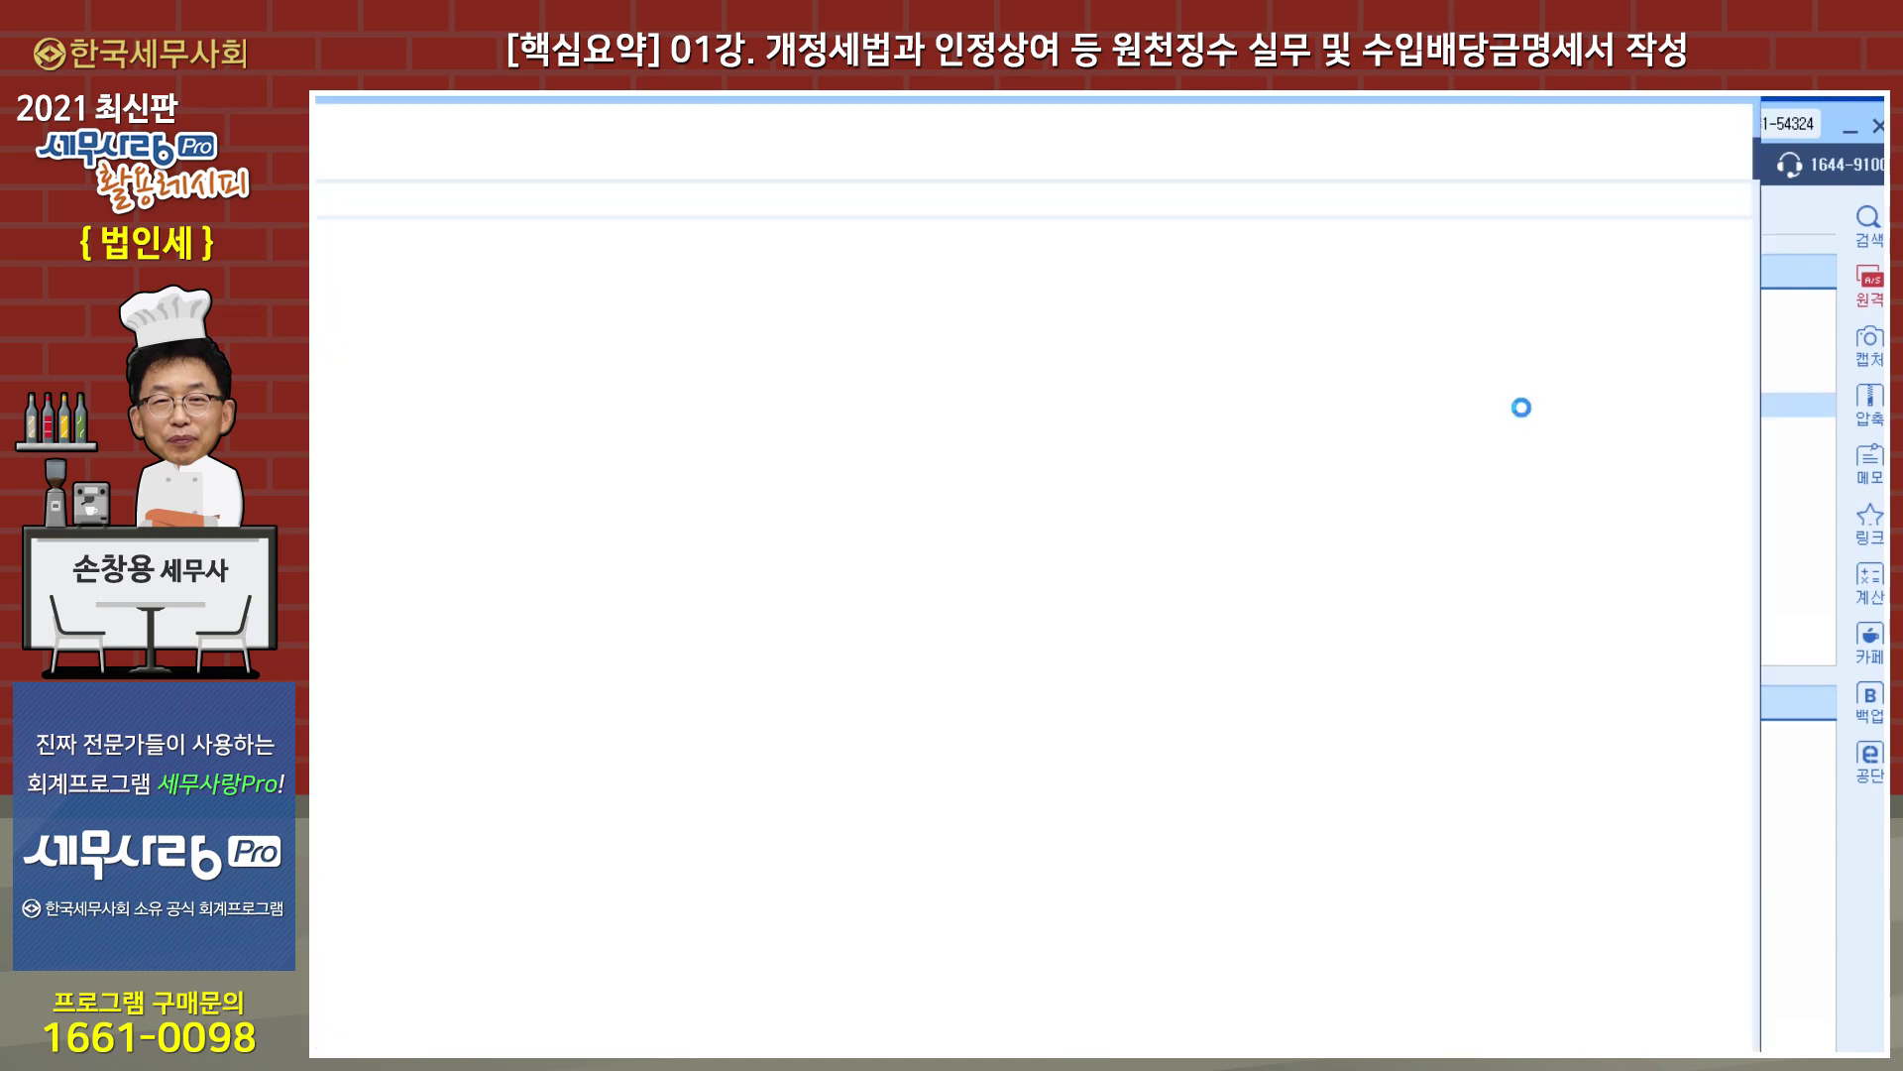
pyautogui.write('12')
pyautogui.press('Return')
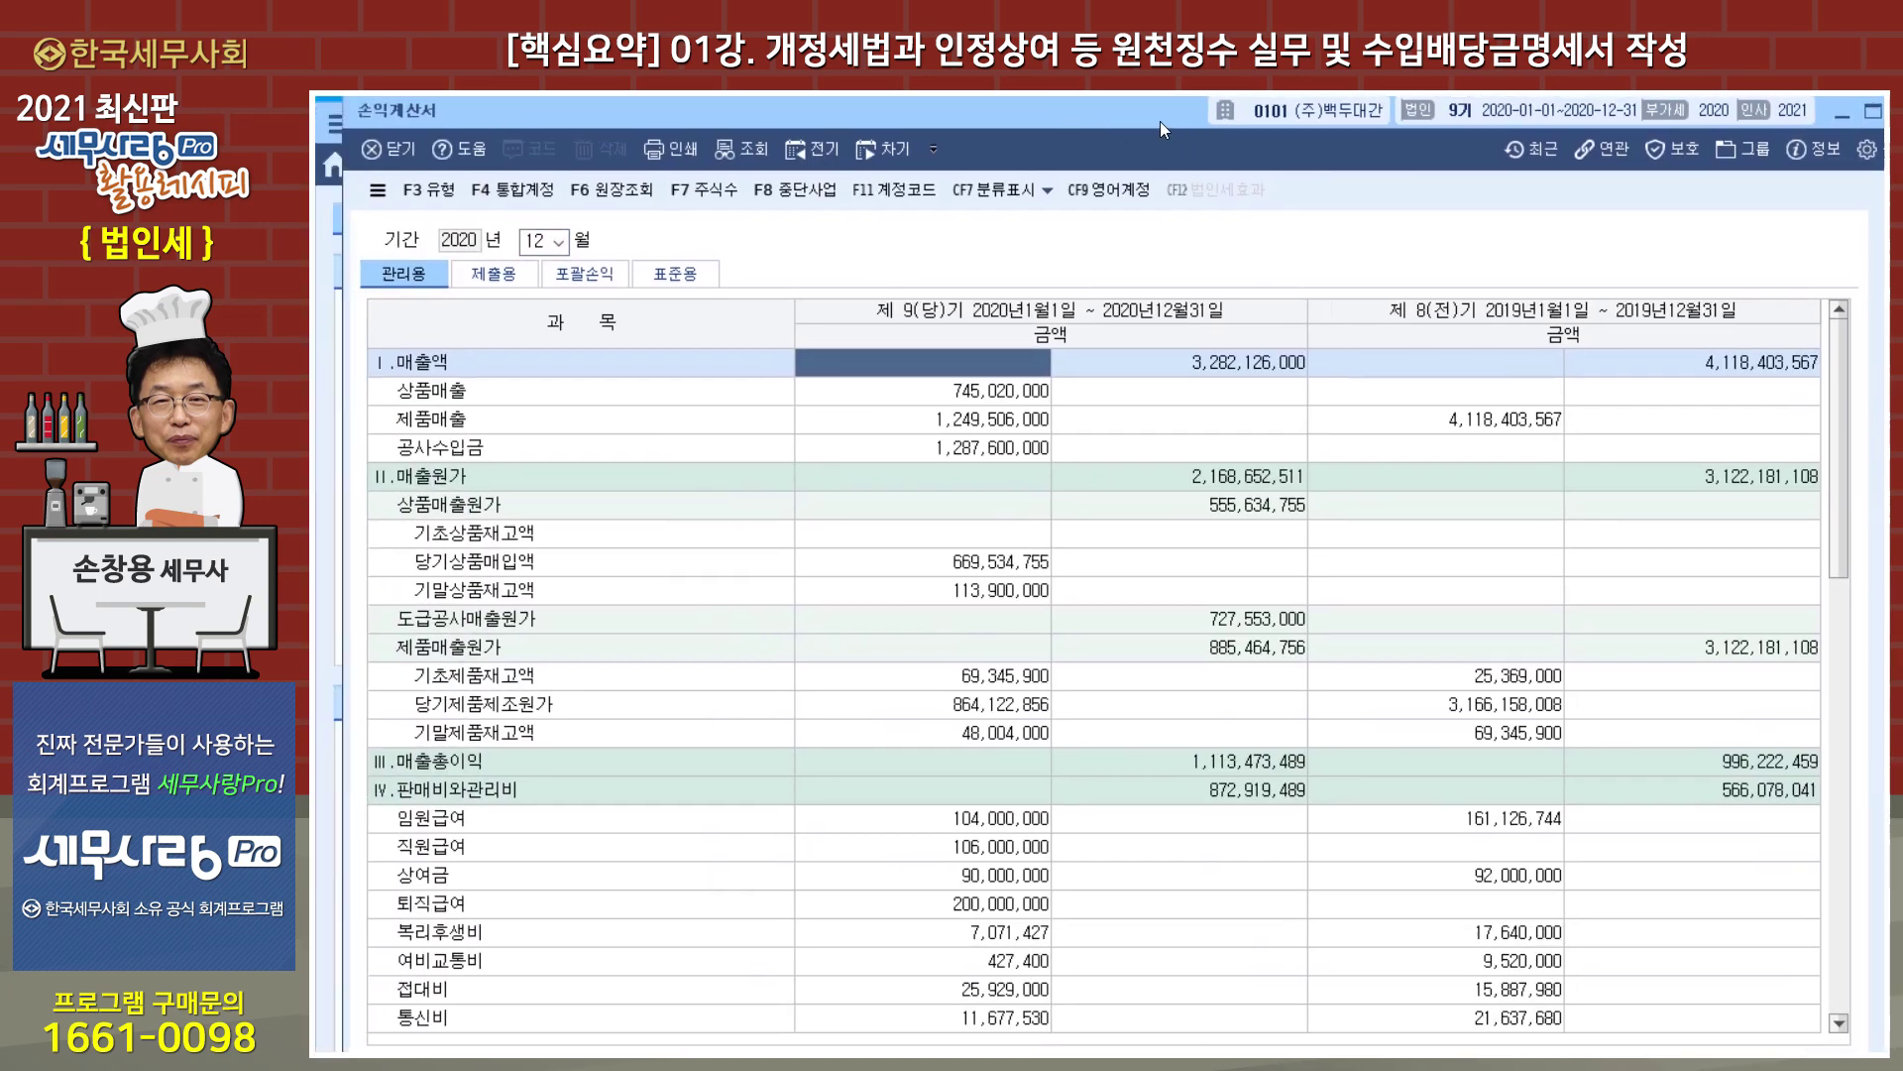
pyautogui.moveTo(1838, 389); pyautogui.dragTo(1856, 848)
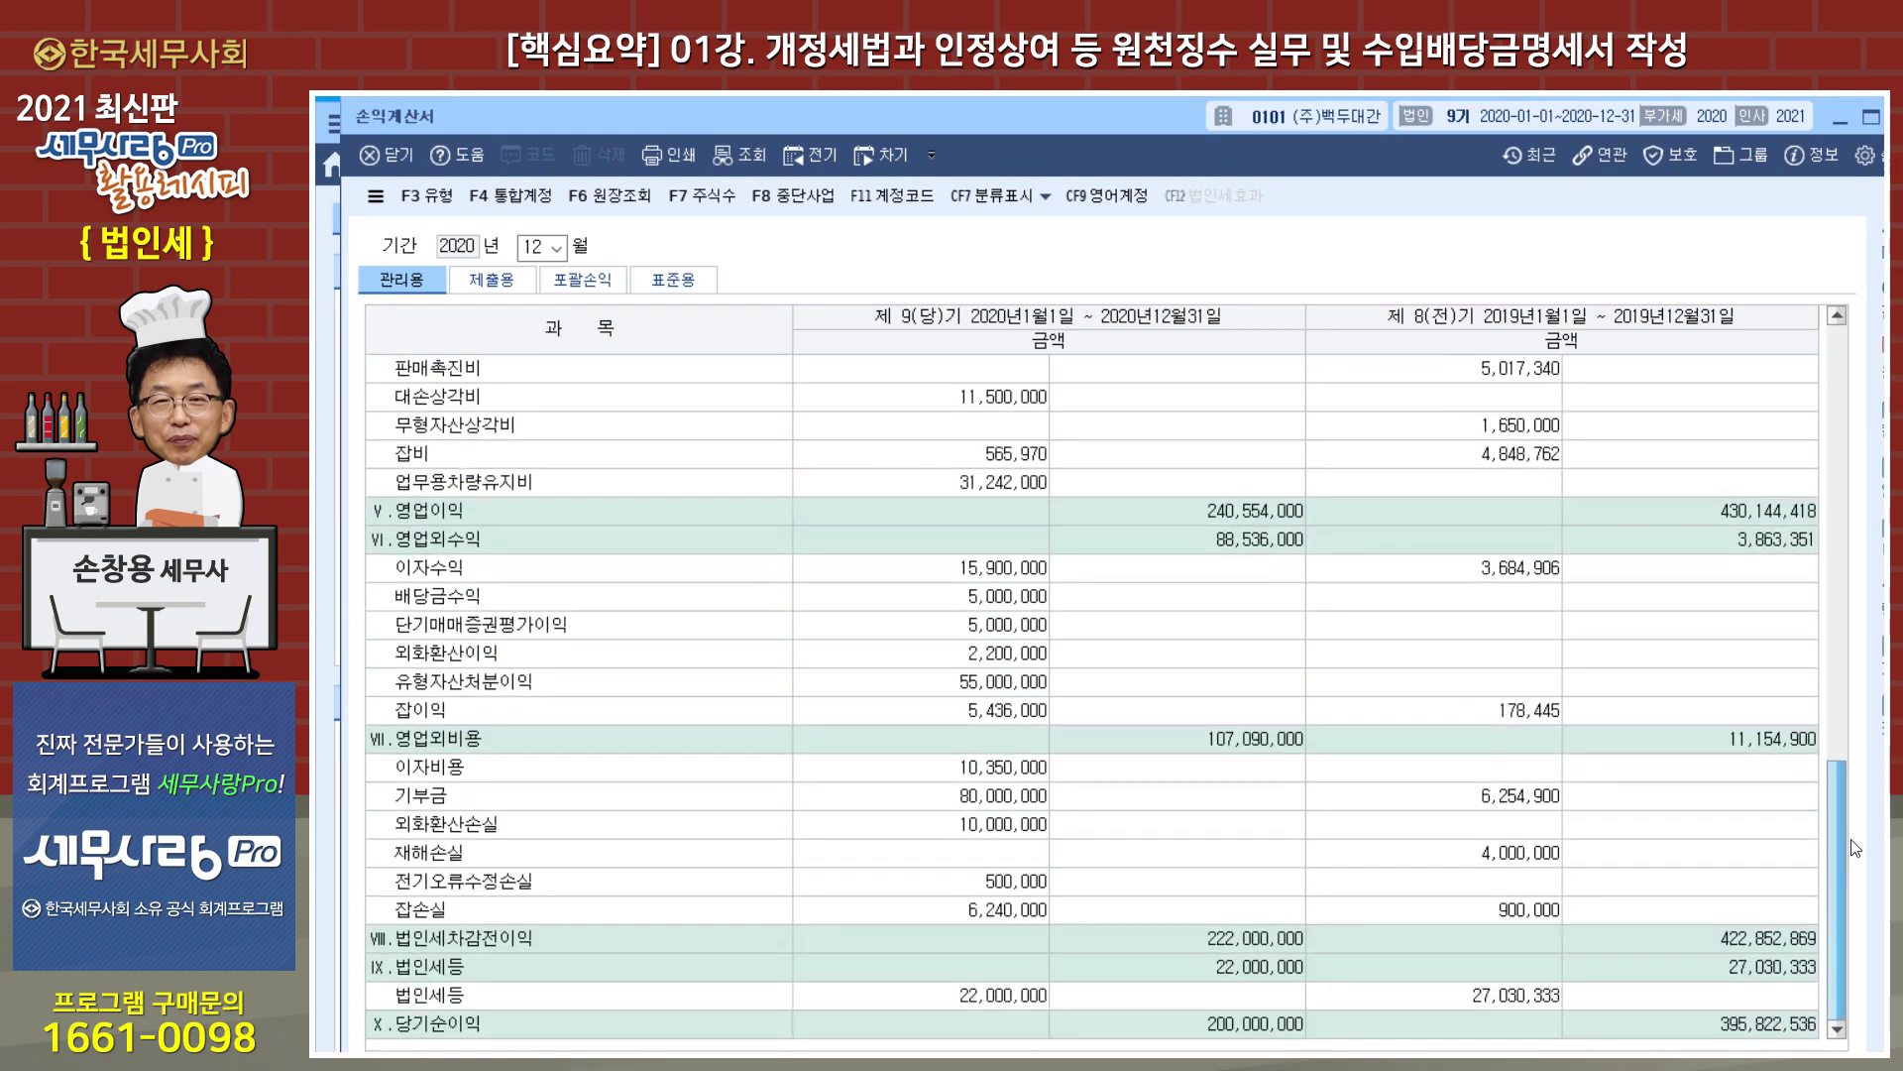
pyautogui.click(997, 604)
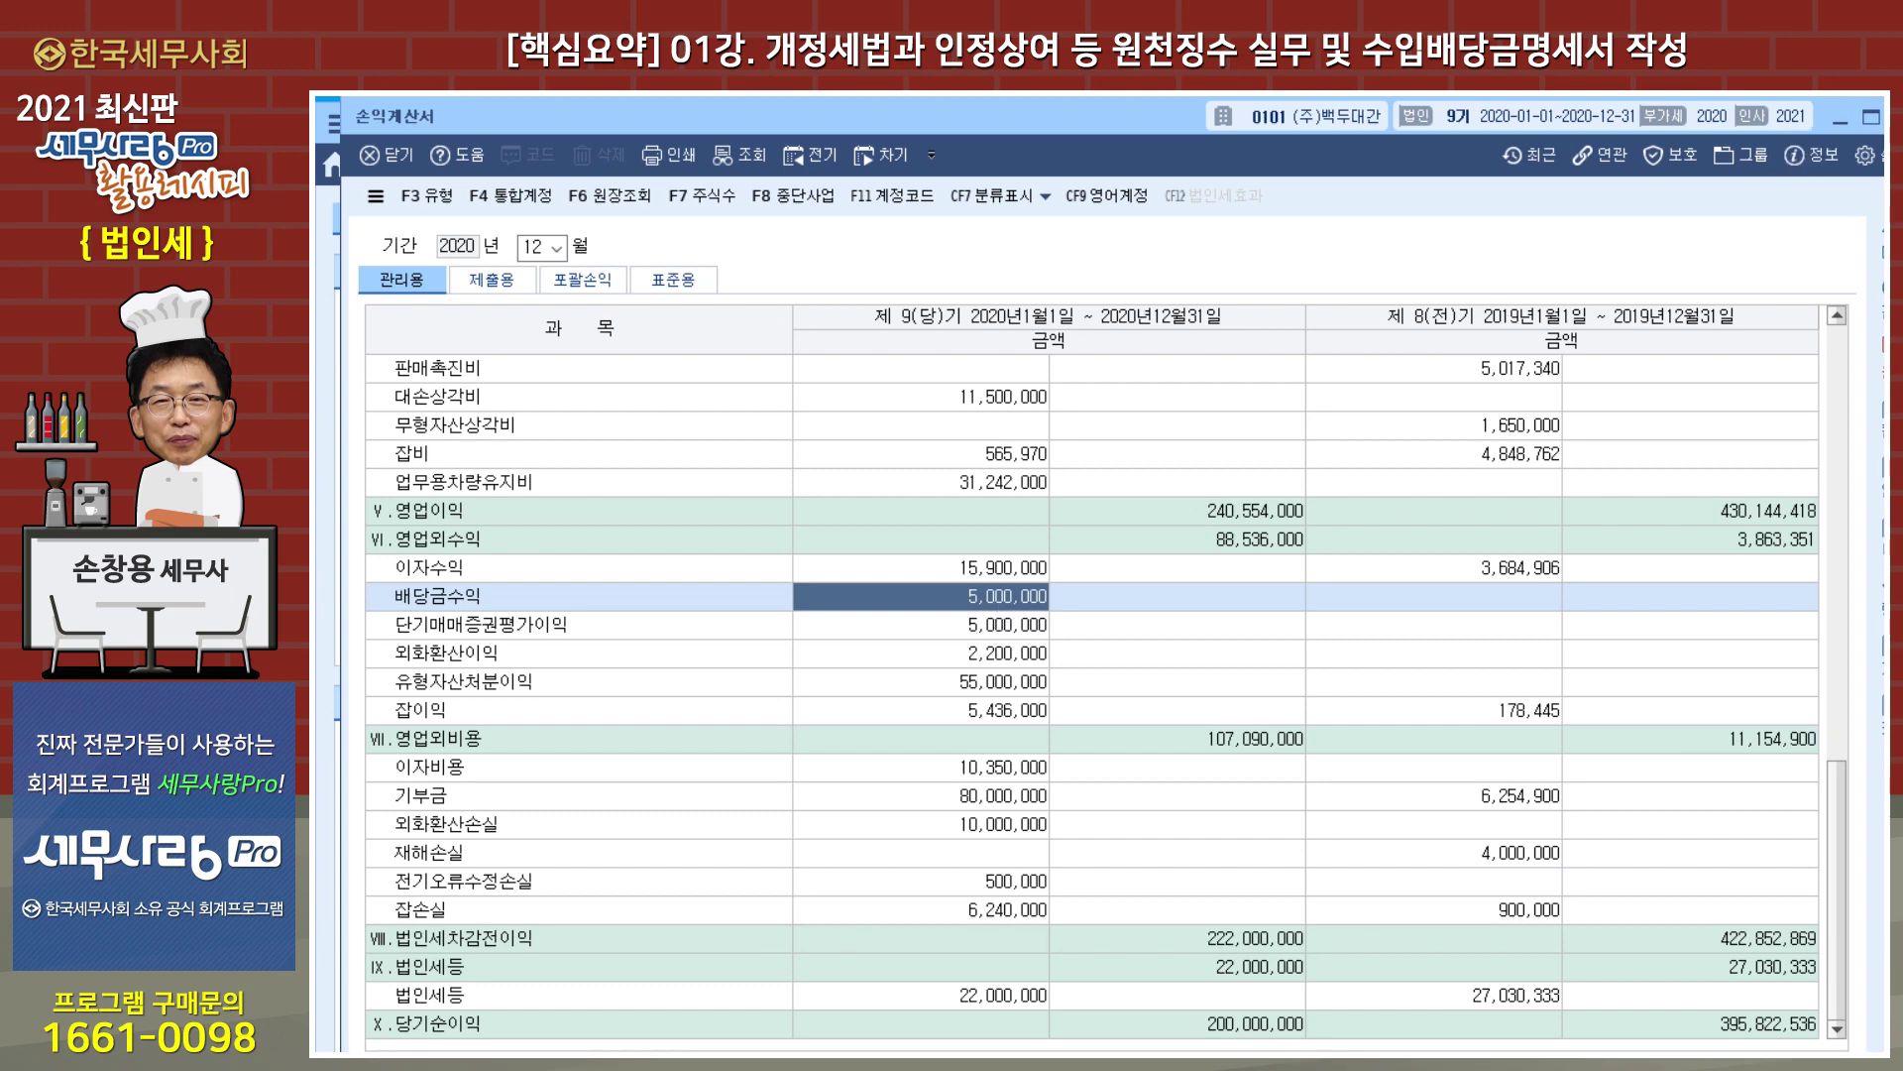
pyautogui.click(1869, 149)
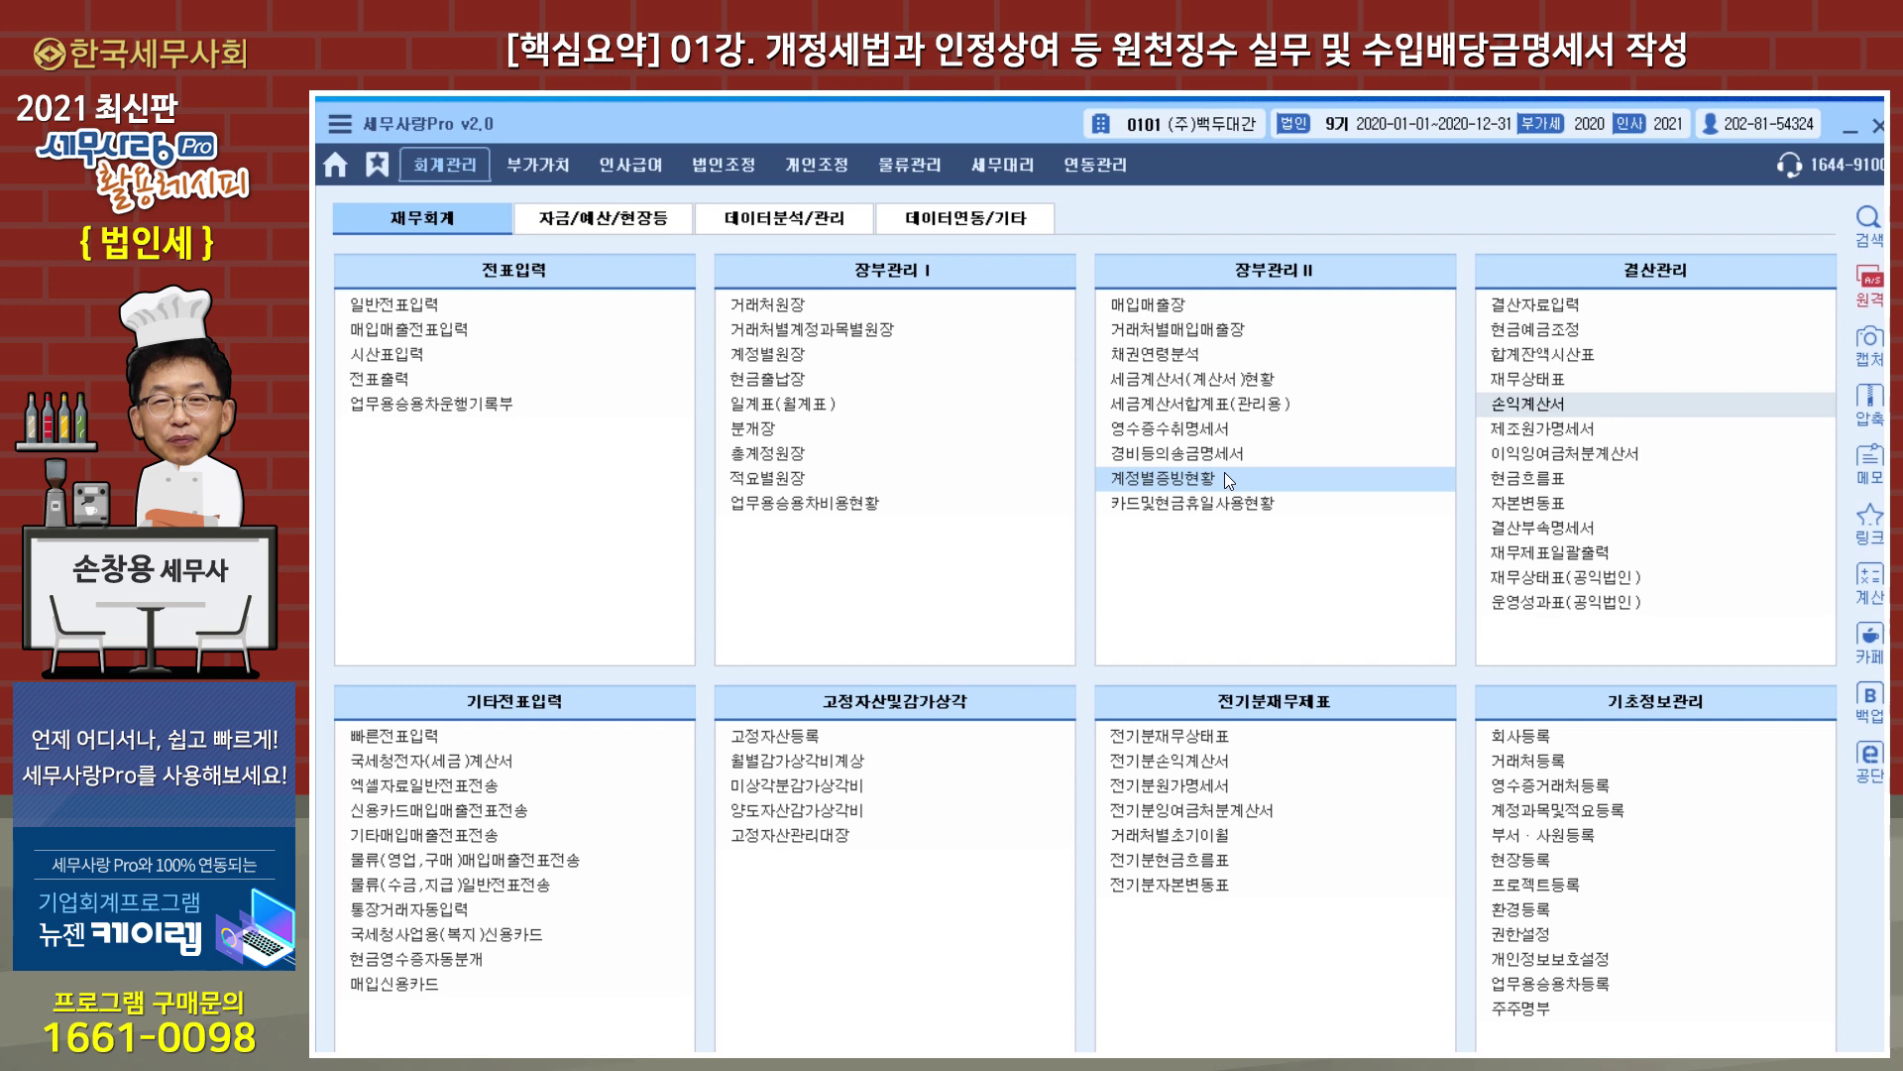
pyautogui.click(733, 170)
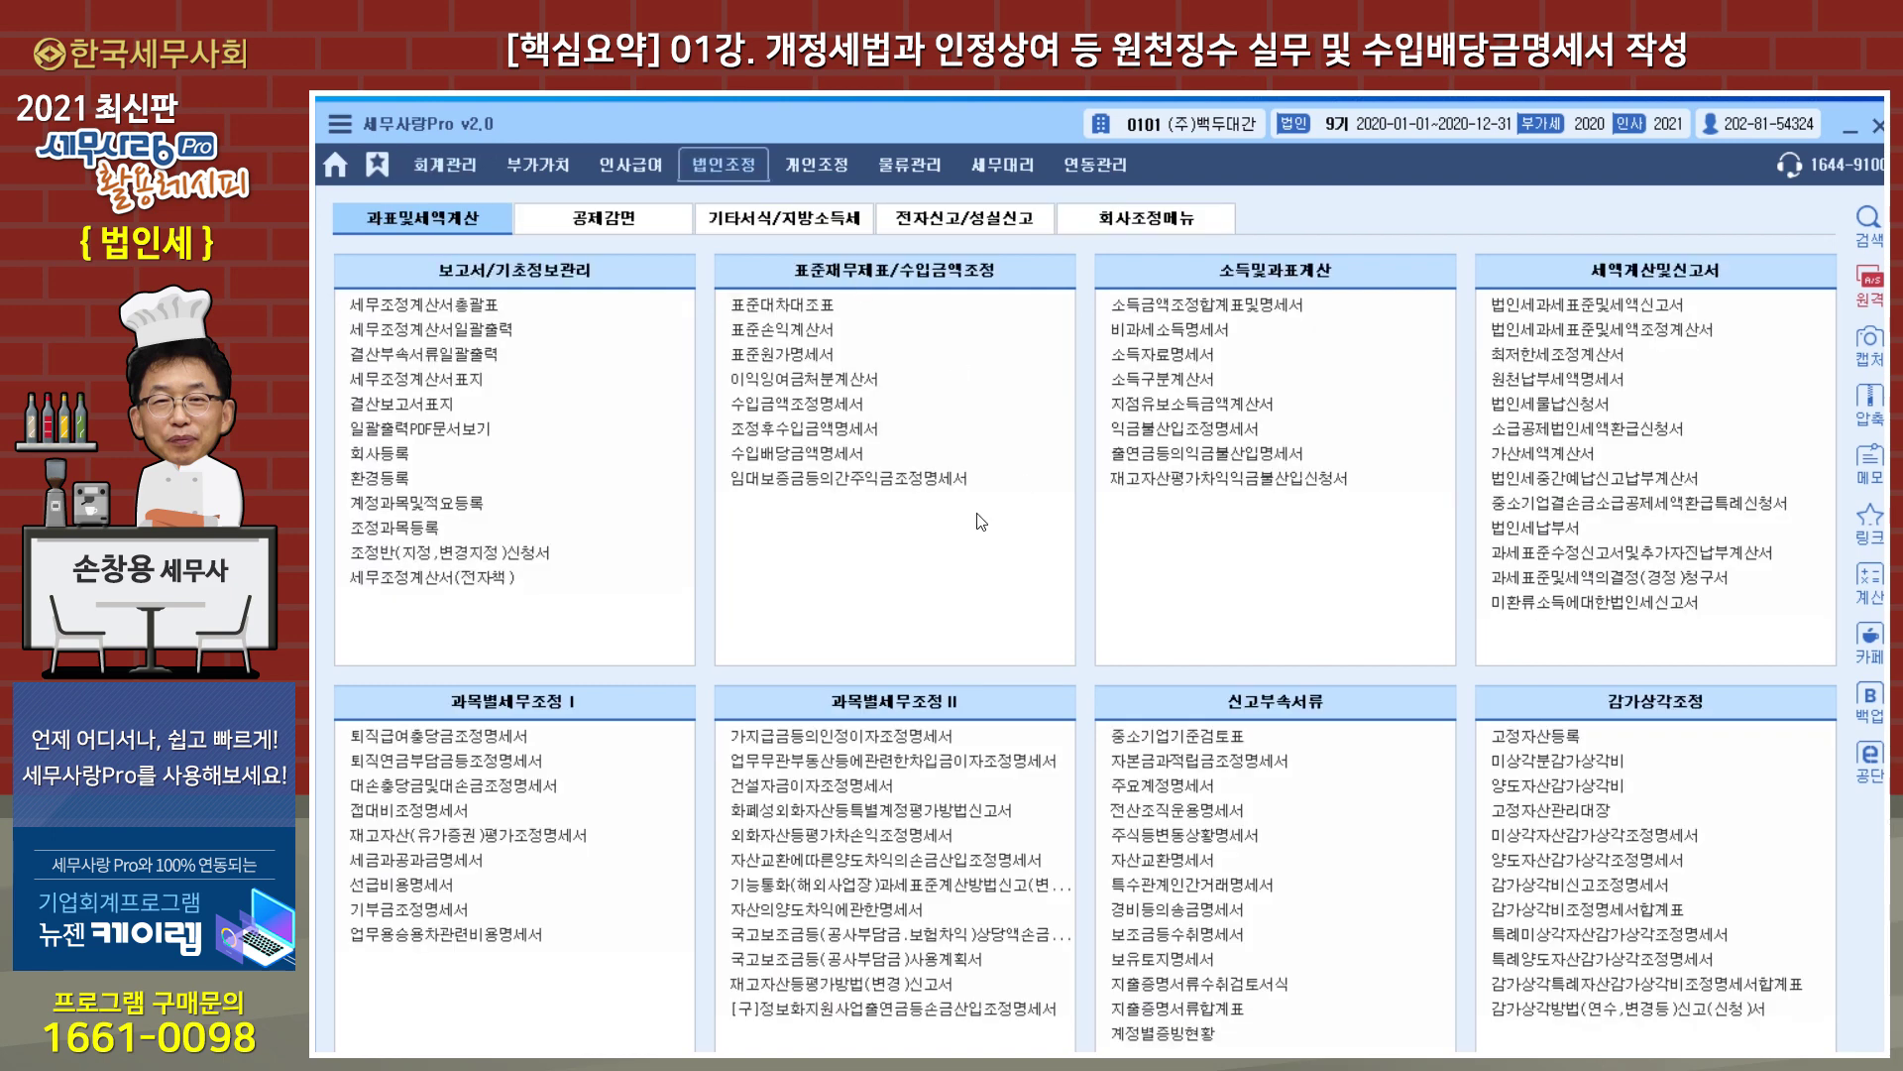
# Open the 수입배당금액명세서, view its entries, and call 불러오기 but decline reloading the data.
pyautogui.click(814, 454)
pyautogui.moveTo(936, 304); pyautogui.dragTo(1013, 156)
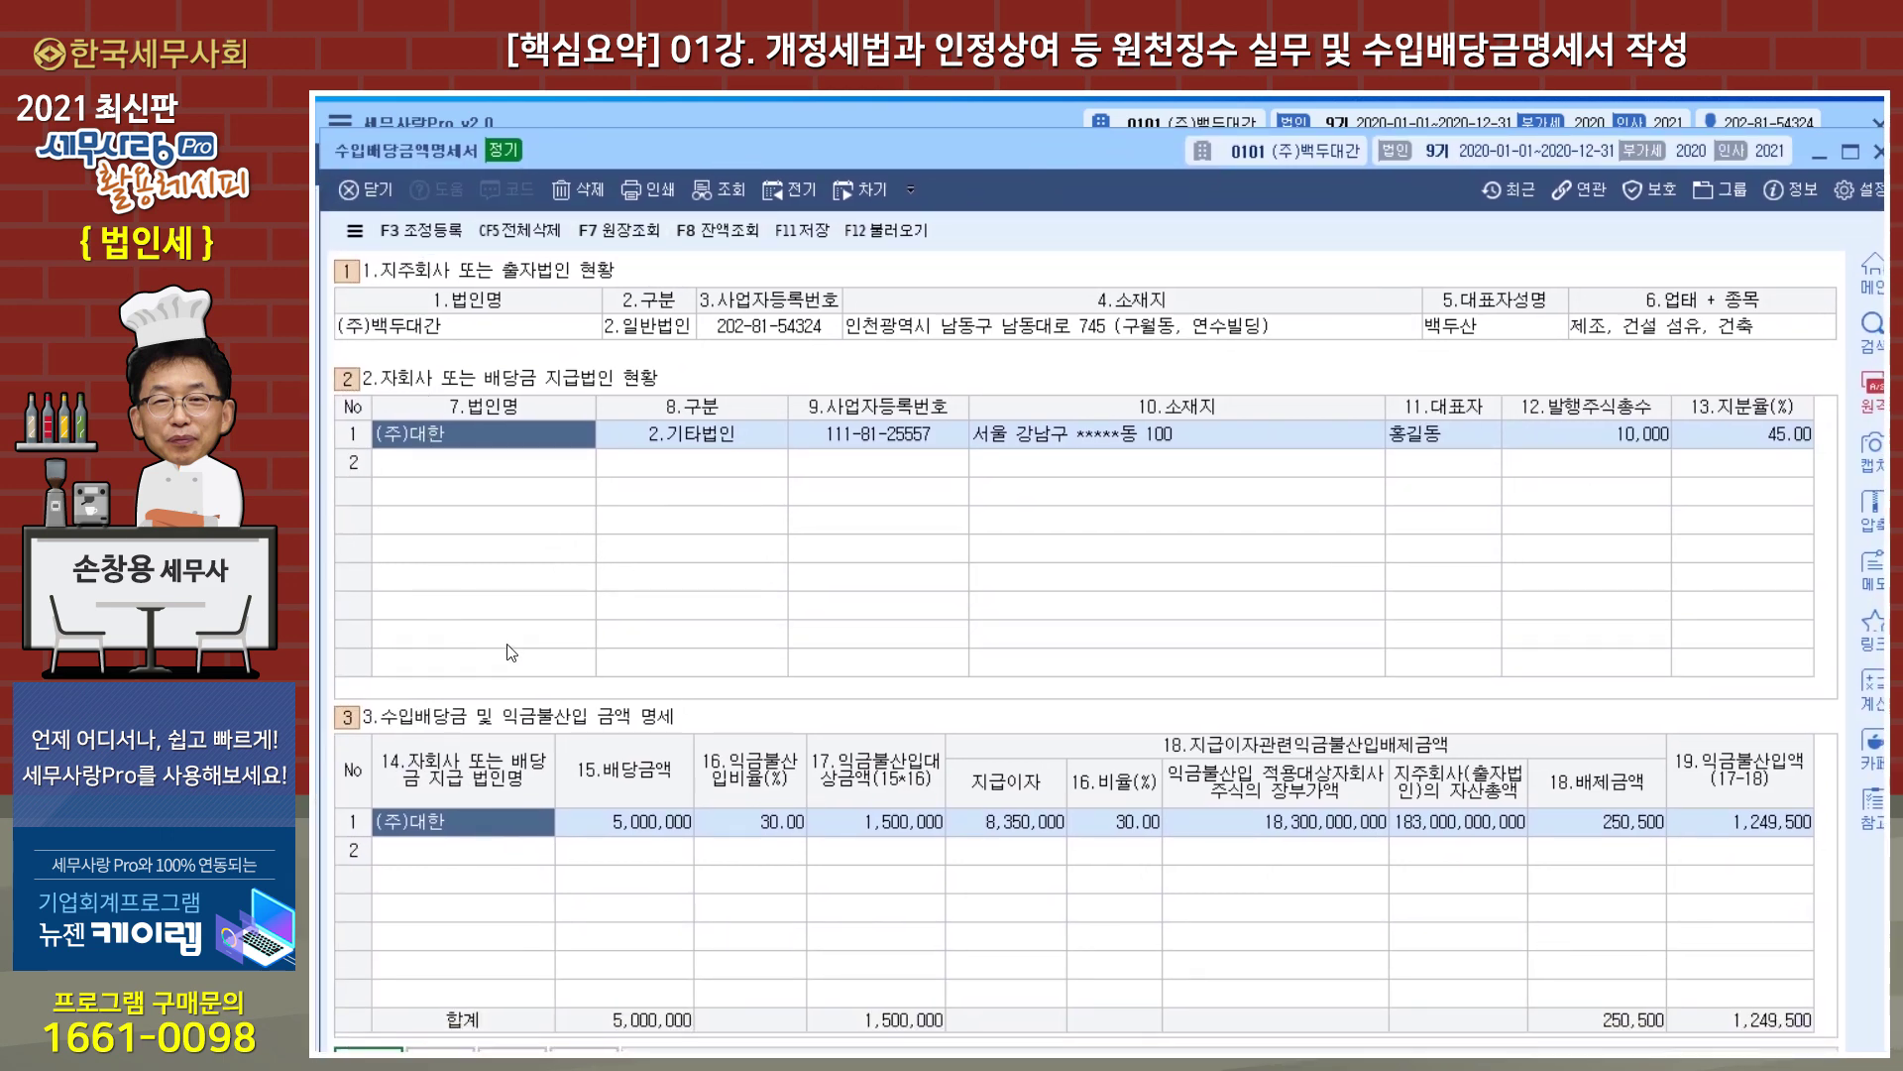
pyautogui.click(886, 232)
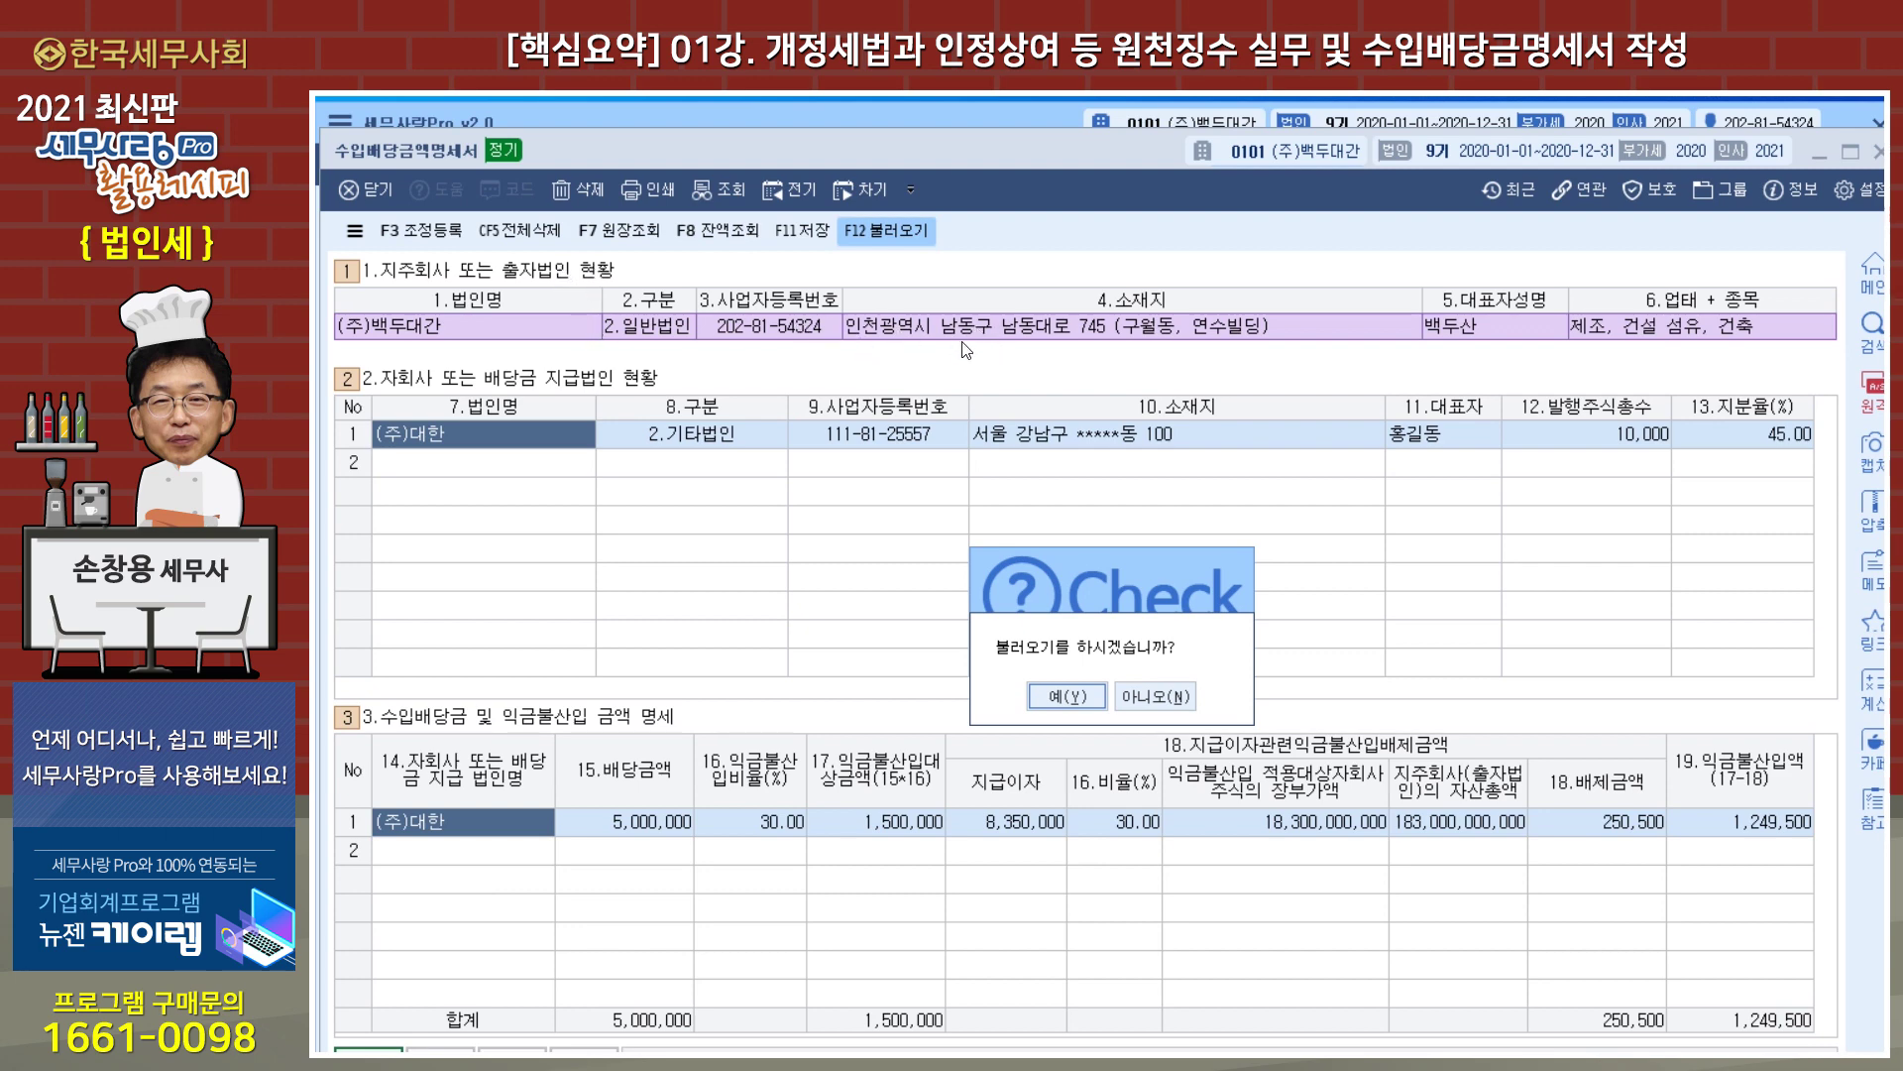
pyautogui.click(1155, 696)
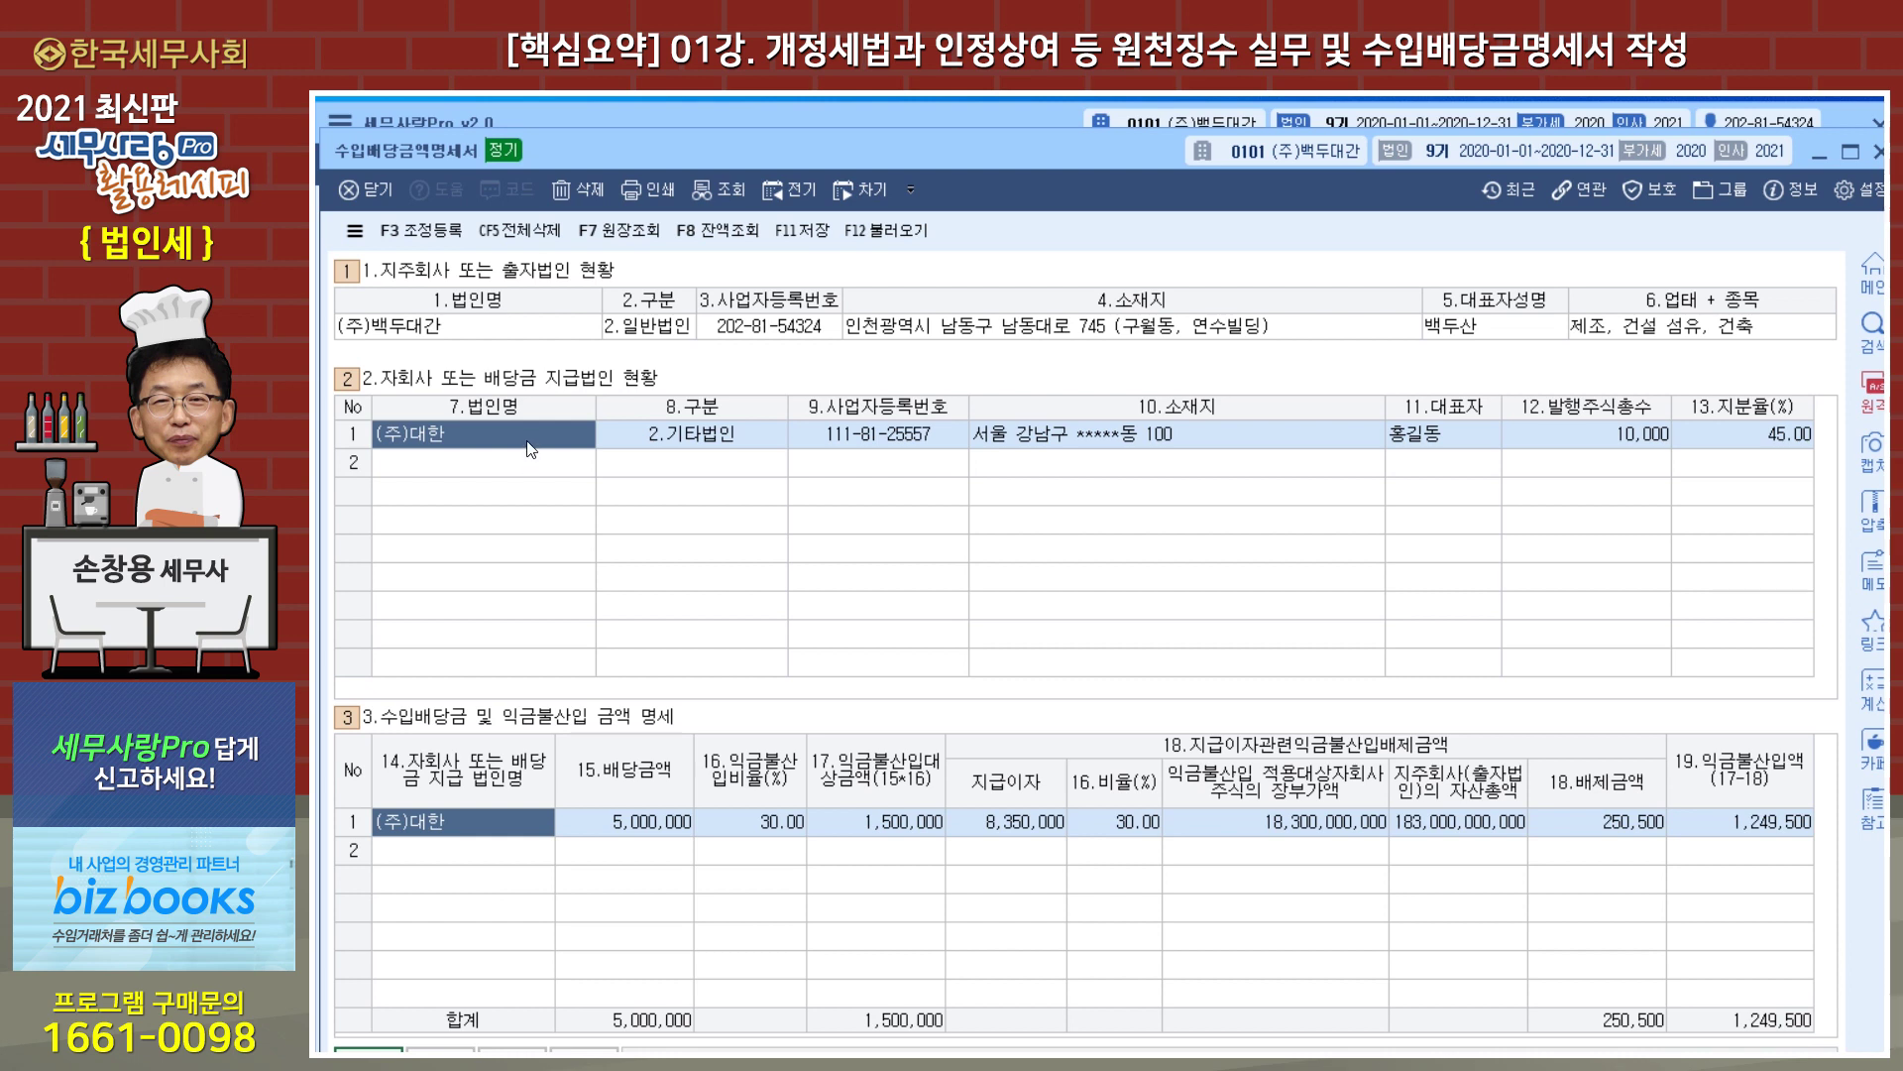
# Keep (주)대한 classified as 2.기타법인 and choose the 30% 익금불산입비율 for a 일반법인 holding 50% 이하 of a 기타법인.
pyautogui.click(669, 433)
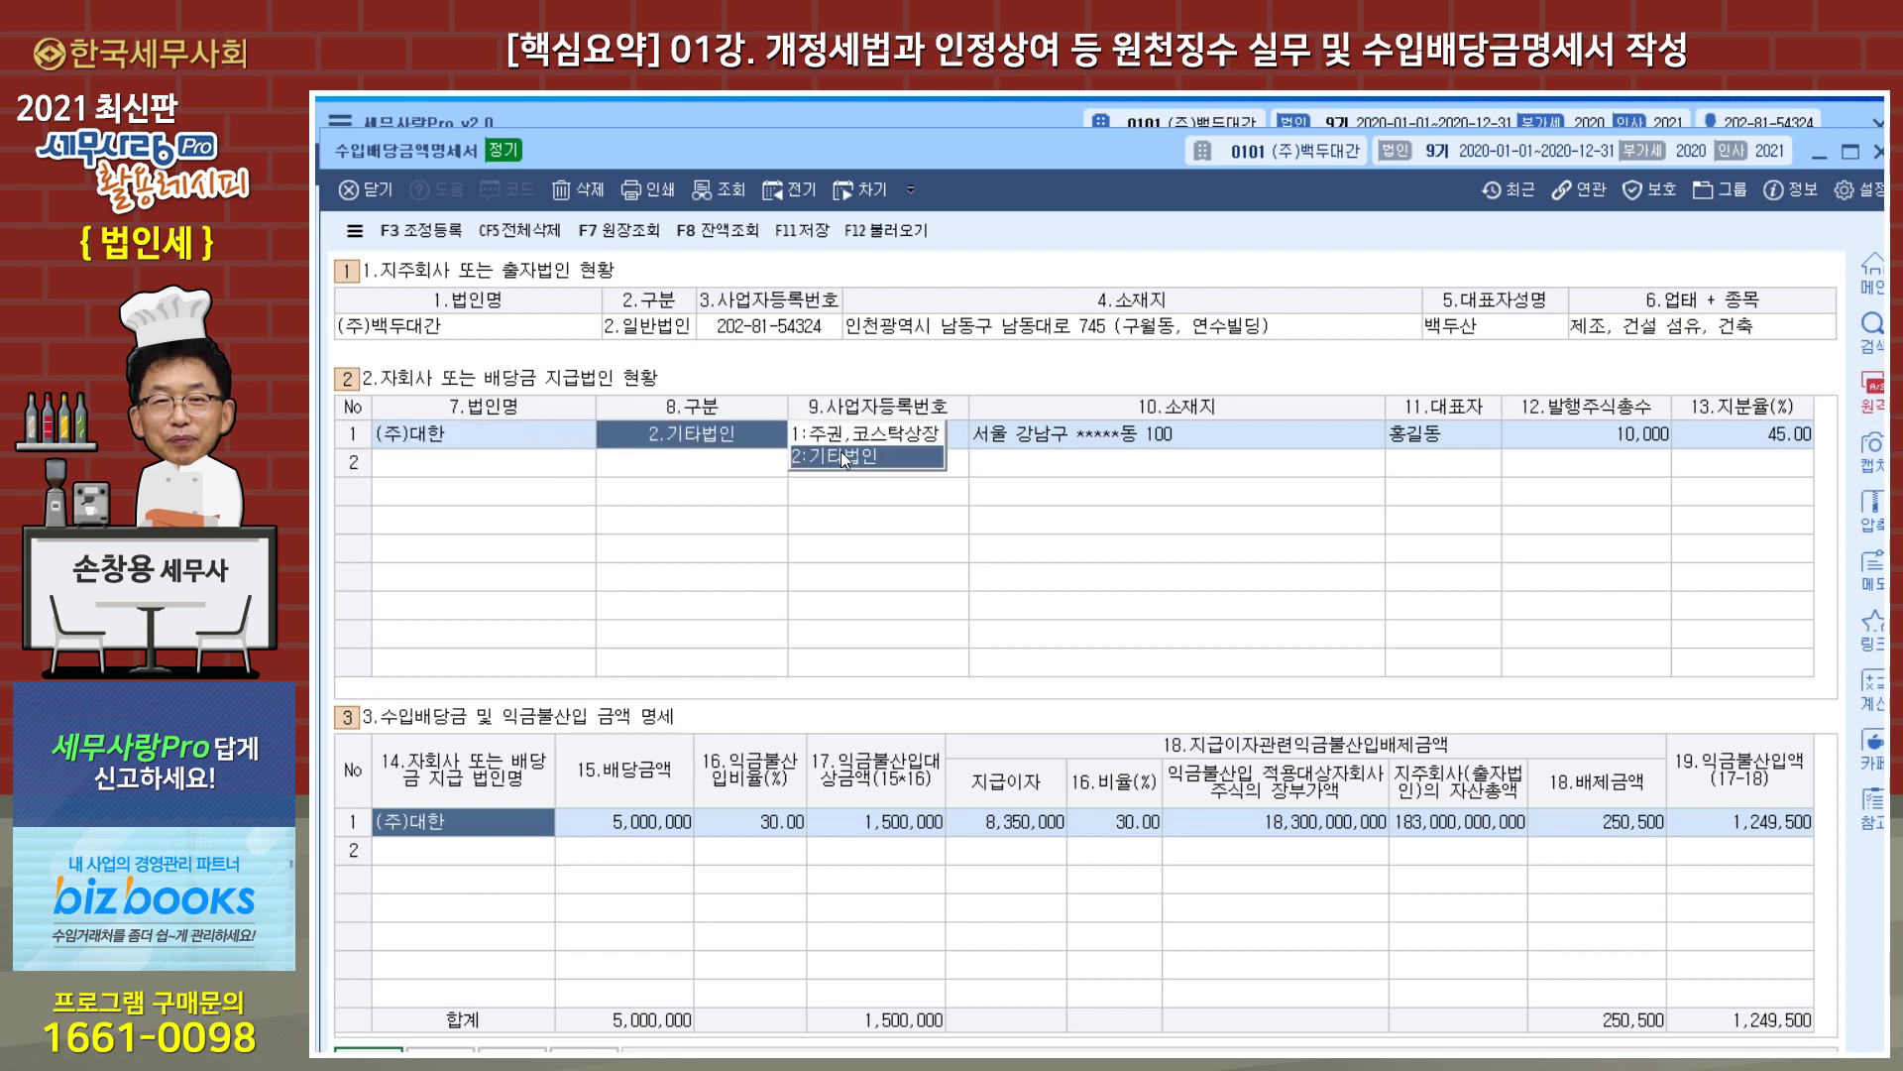
pyautogui.press('Return')
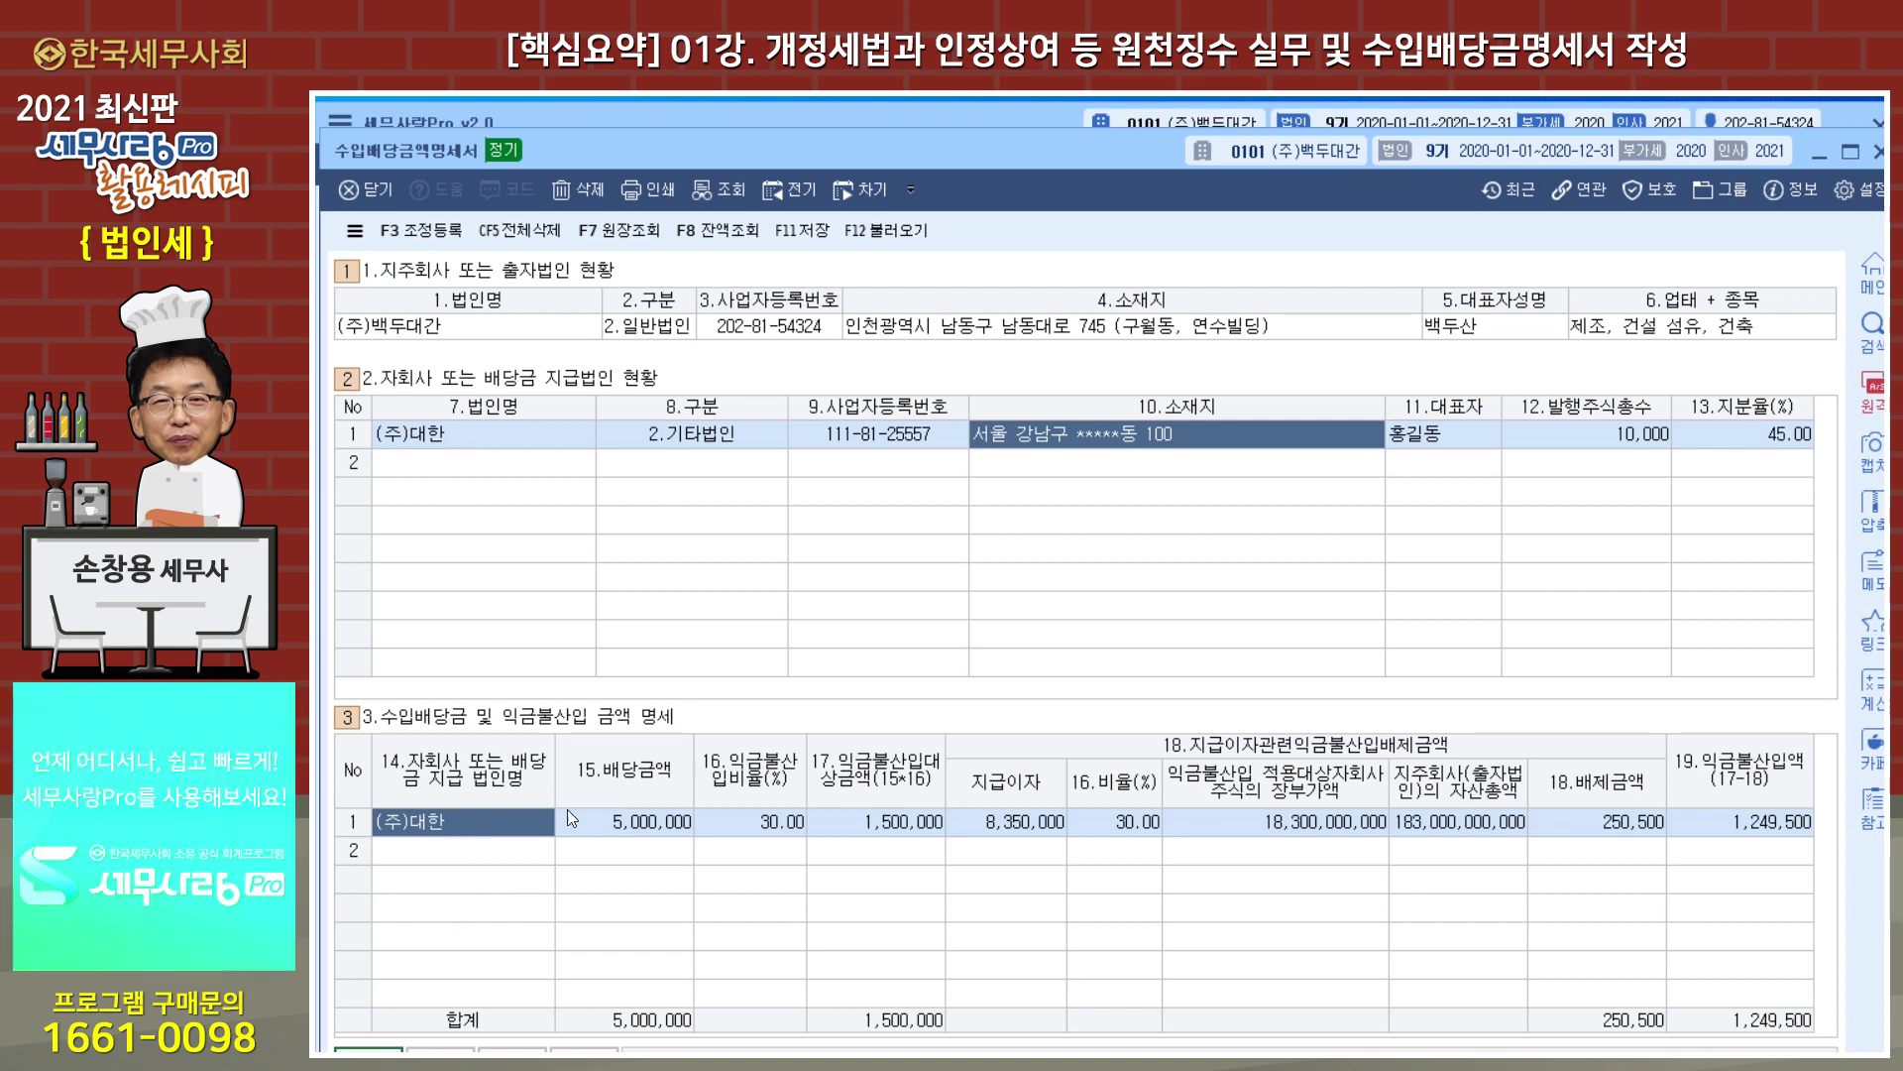
pyautogui.click(601, 816)
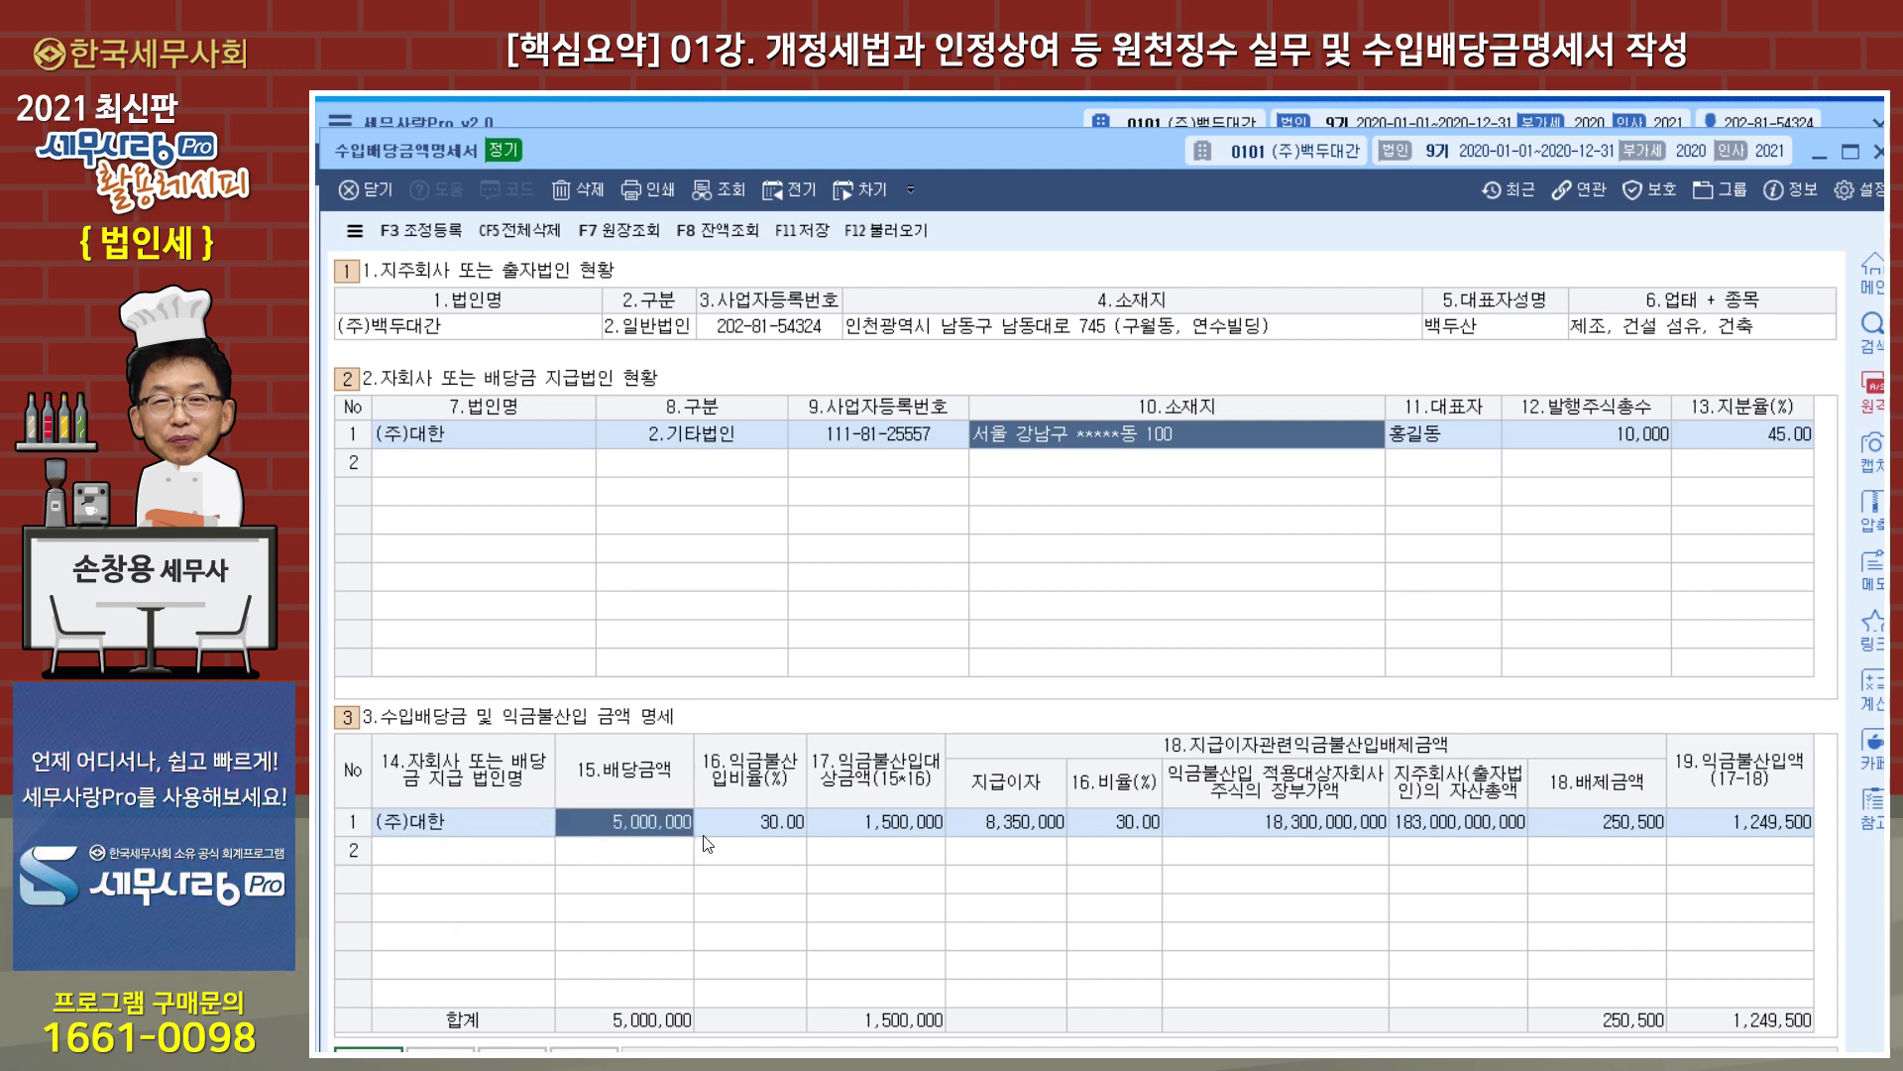
pyautogui.doubleClick(763, 821)
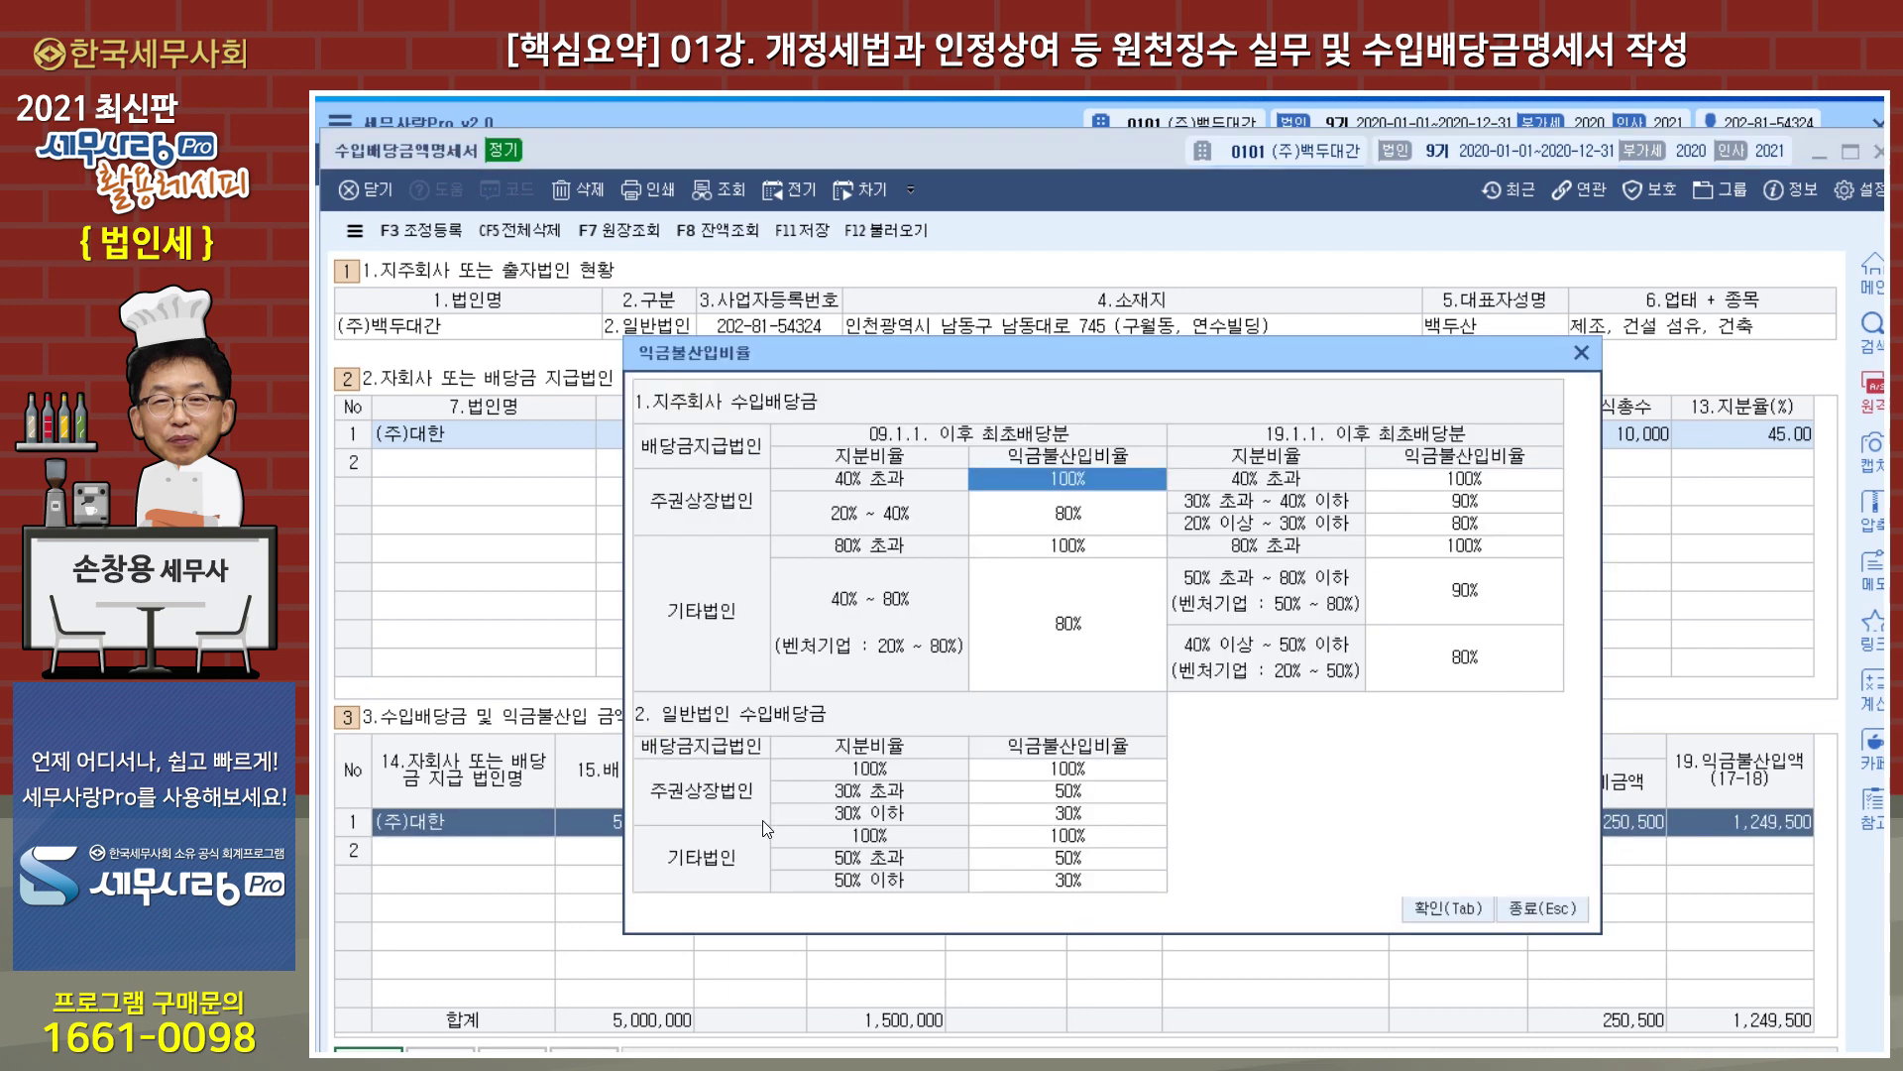
pyautogui.moveTo(884, 365)
pyautogui.mouseDown()
pyautogui.moveTo(1116, 632)
pyautogui.moveTo(1112, 551)
pyautogui.moveTo(912, 359)
pyautogui.mouseUp()
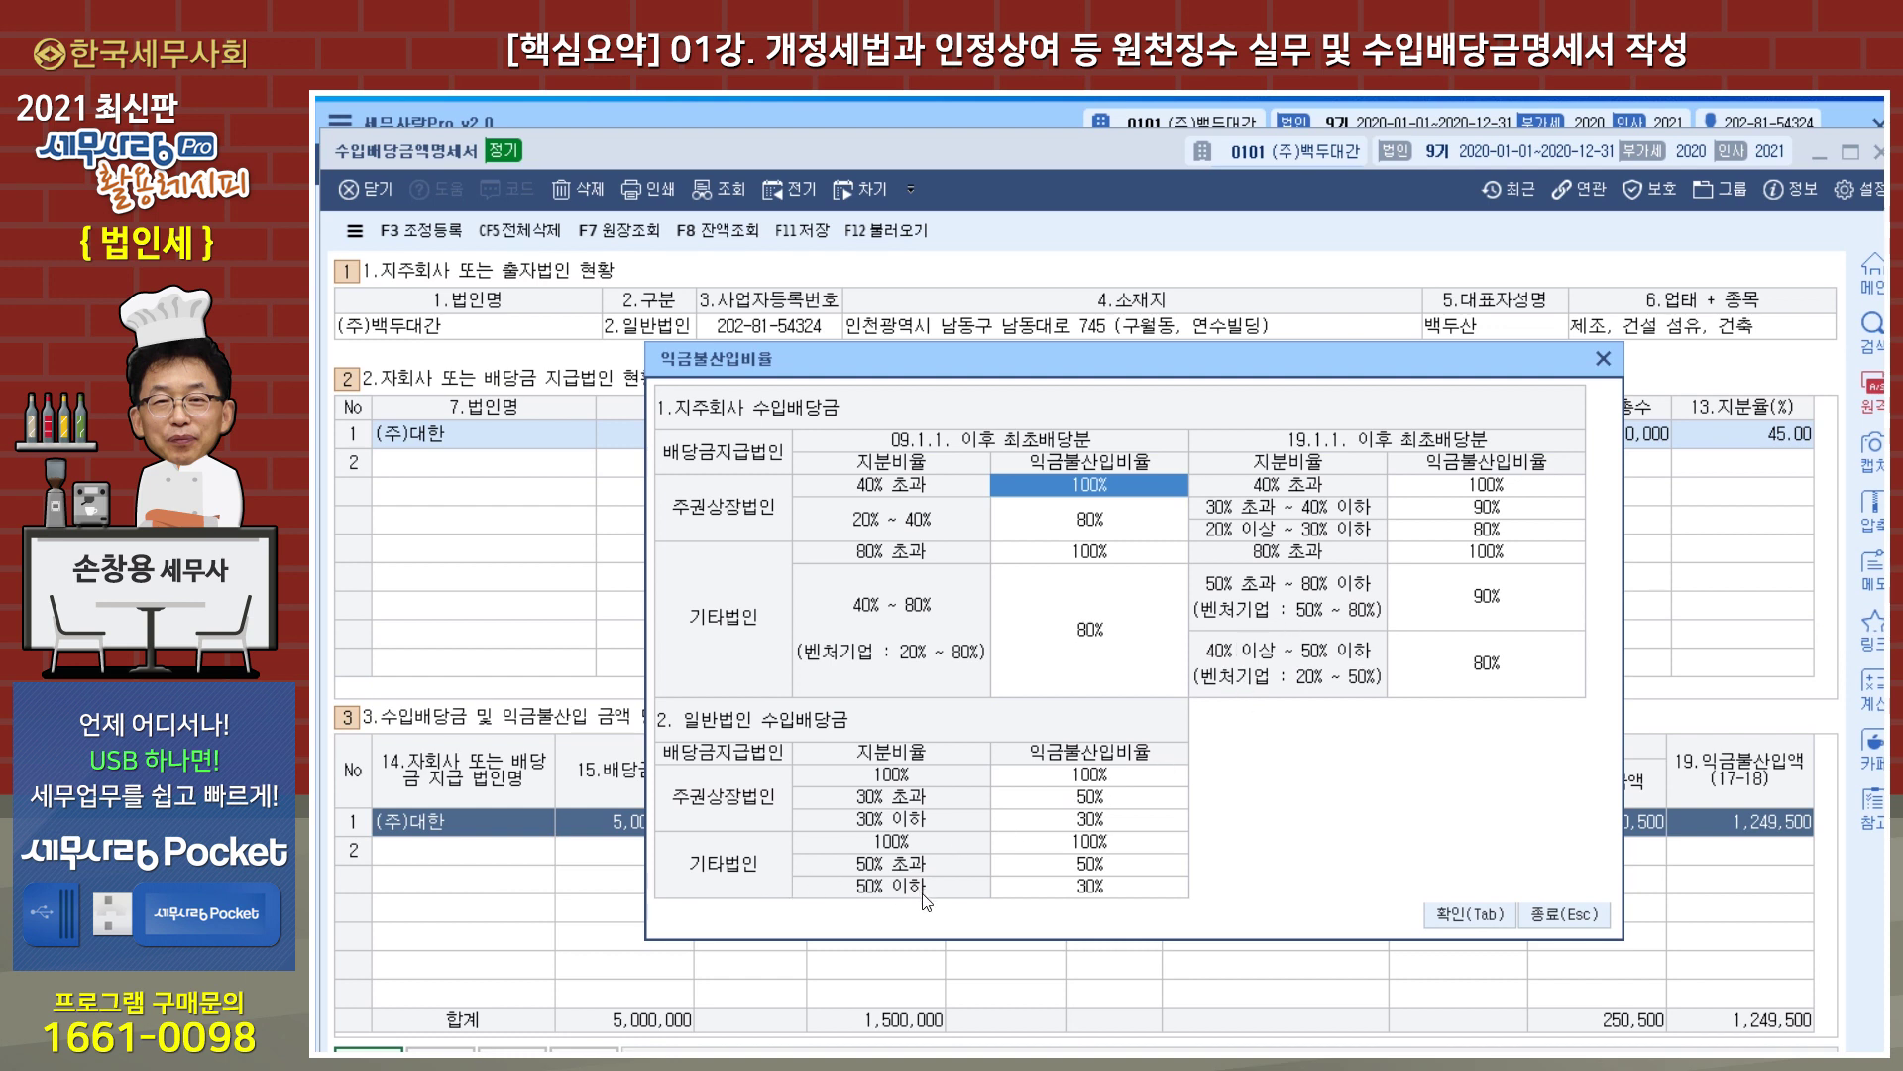
pyautogui.click(1070, 887)
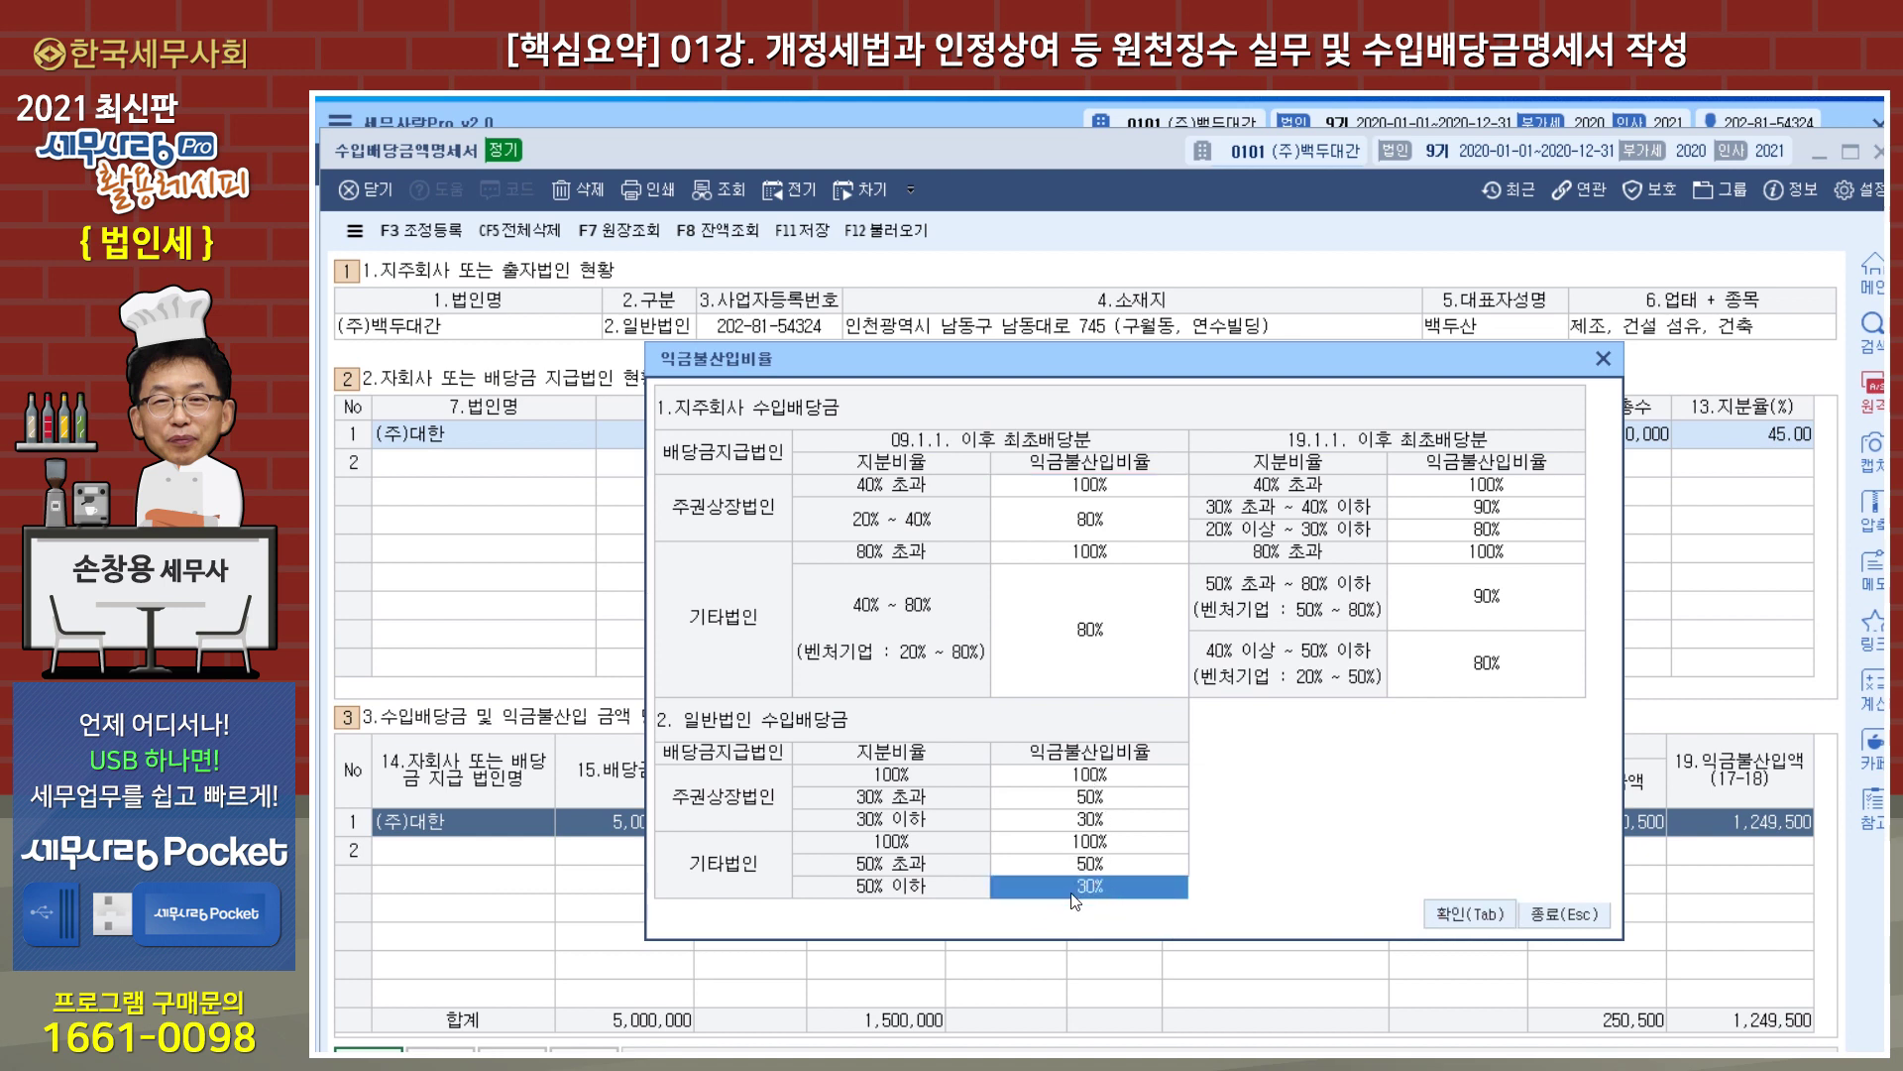
pyautogui.click(1477, 914)
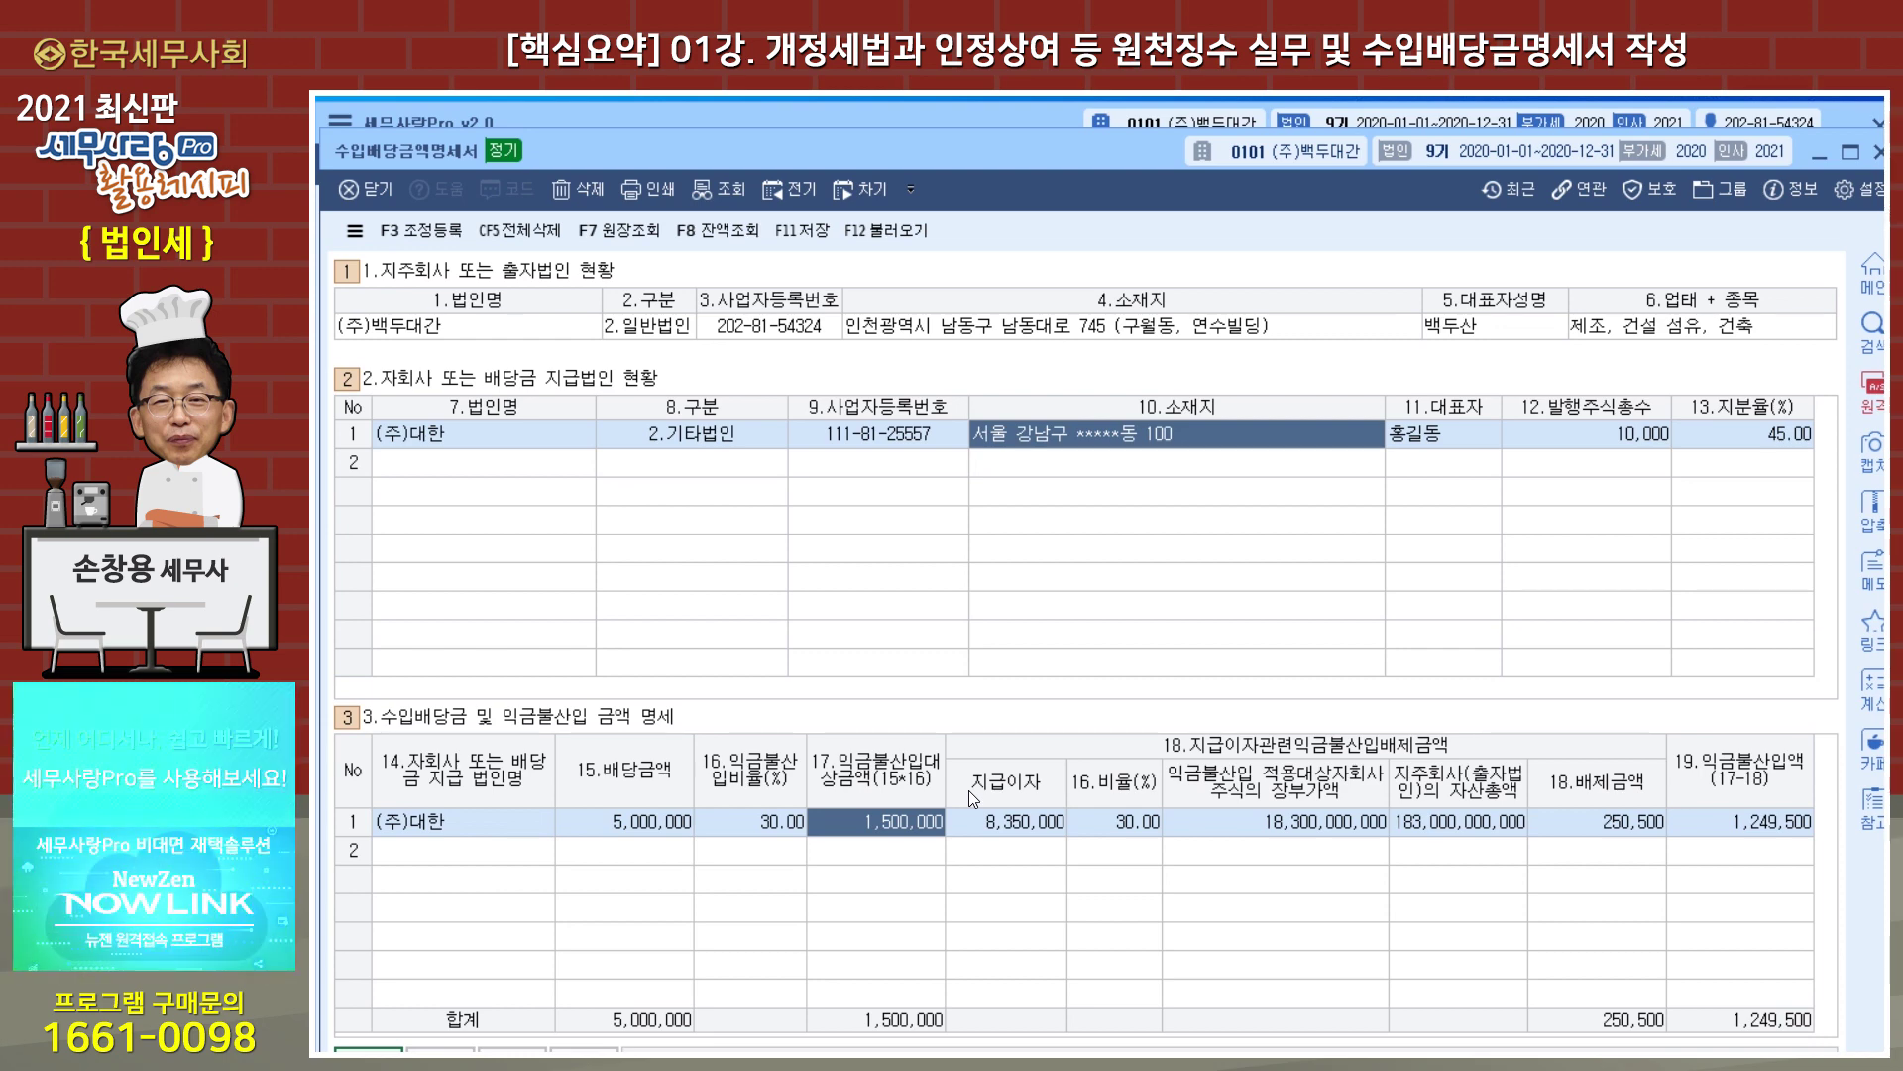
# Reopen the 수입배당금액명세서 and examine (주)대한's 지급이자, 주식의 장부가액, 자산총액, 배제금액 and 익금불산입액.
pyautogui.click(906, 115)
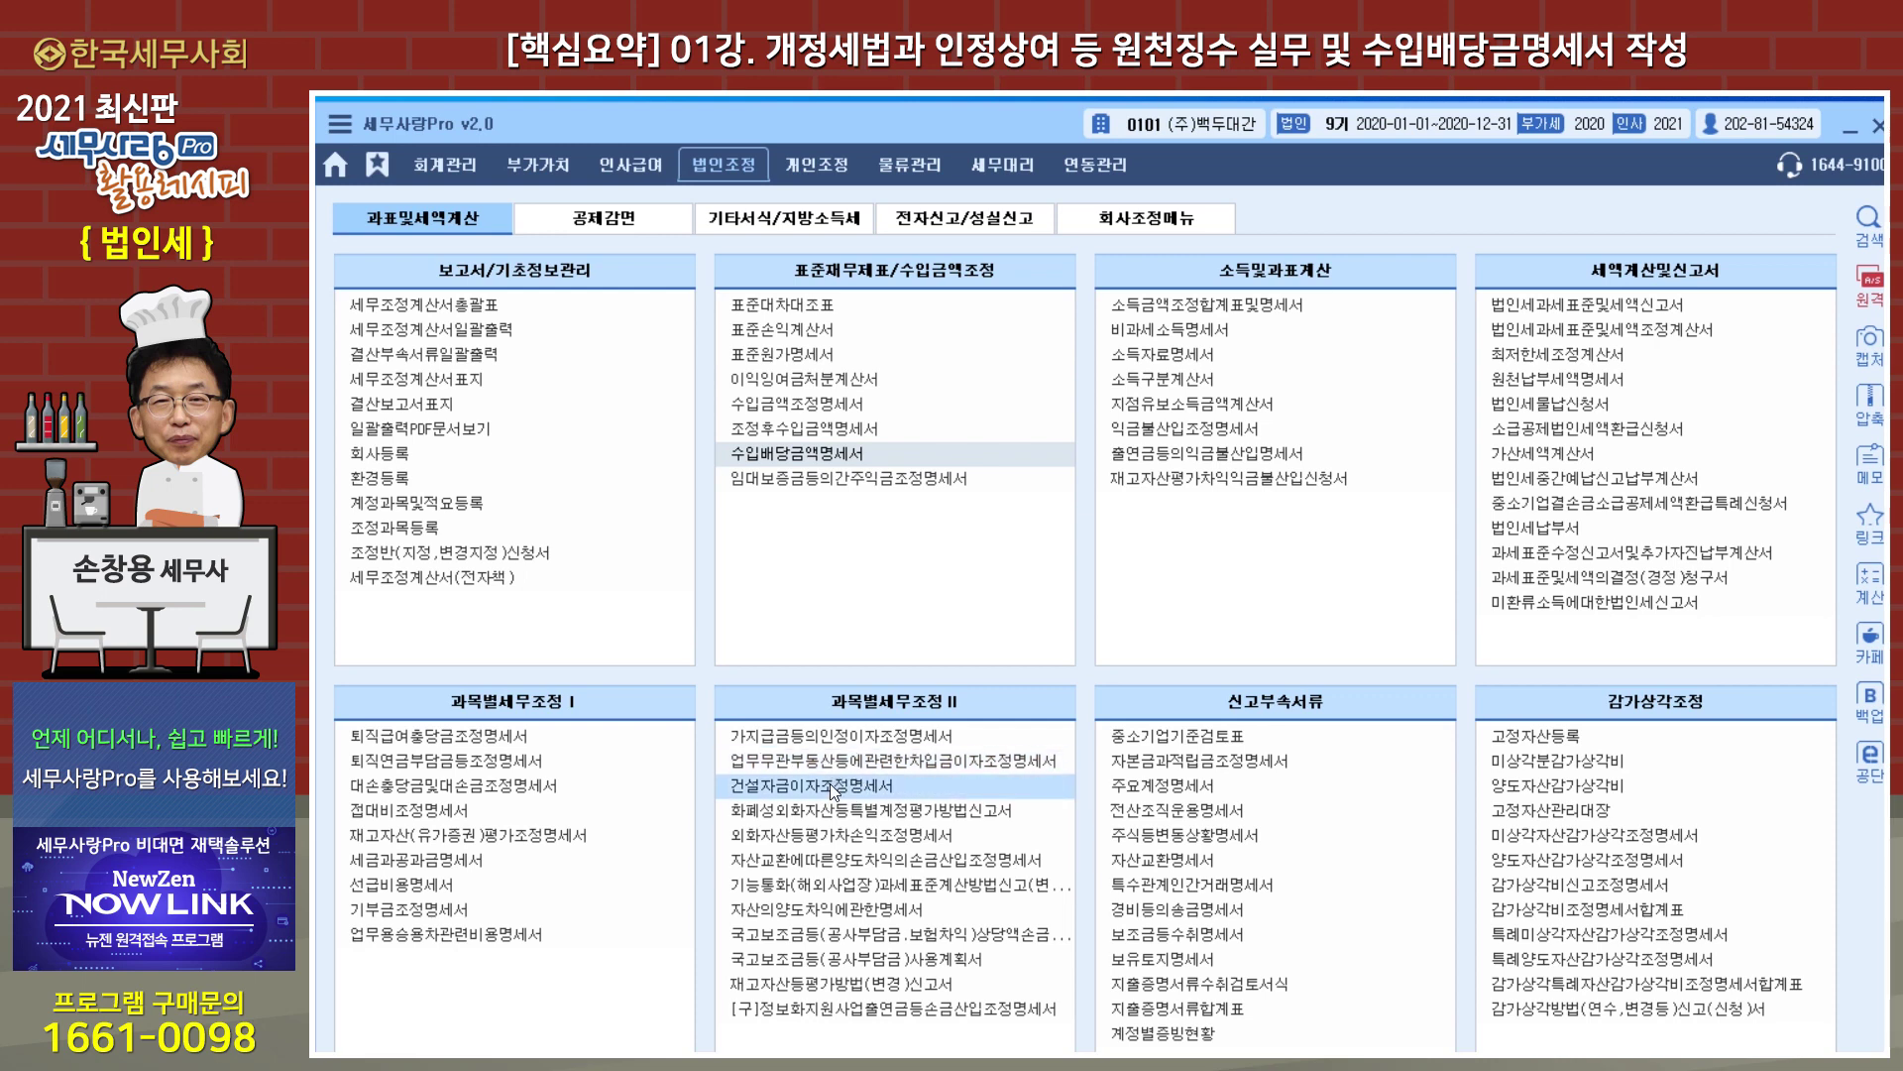
pyautogui.click(825, 456)
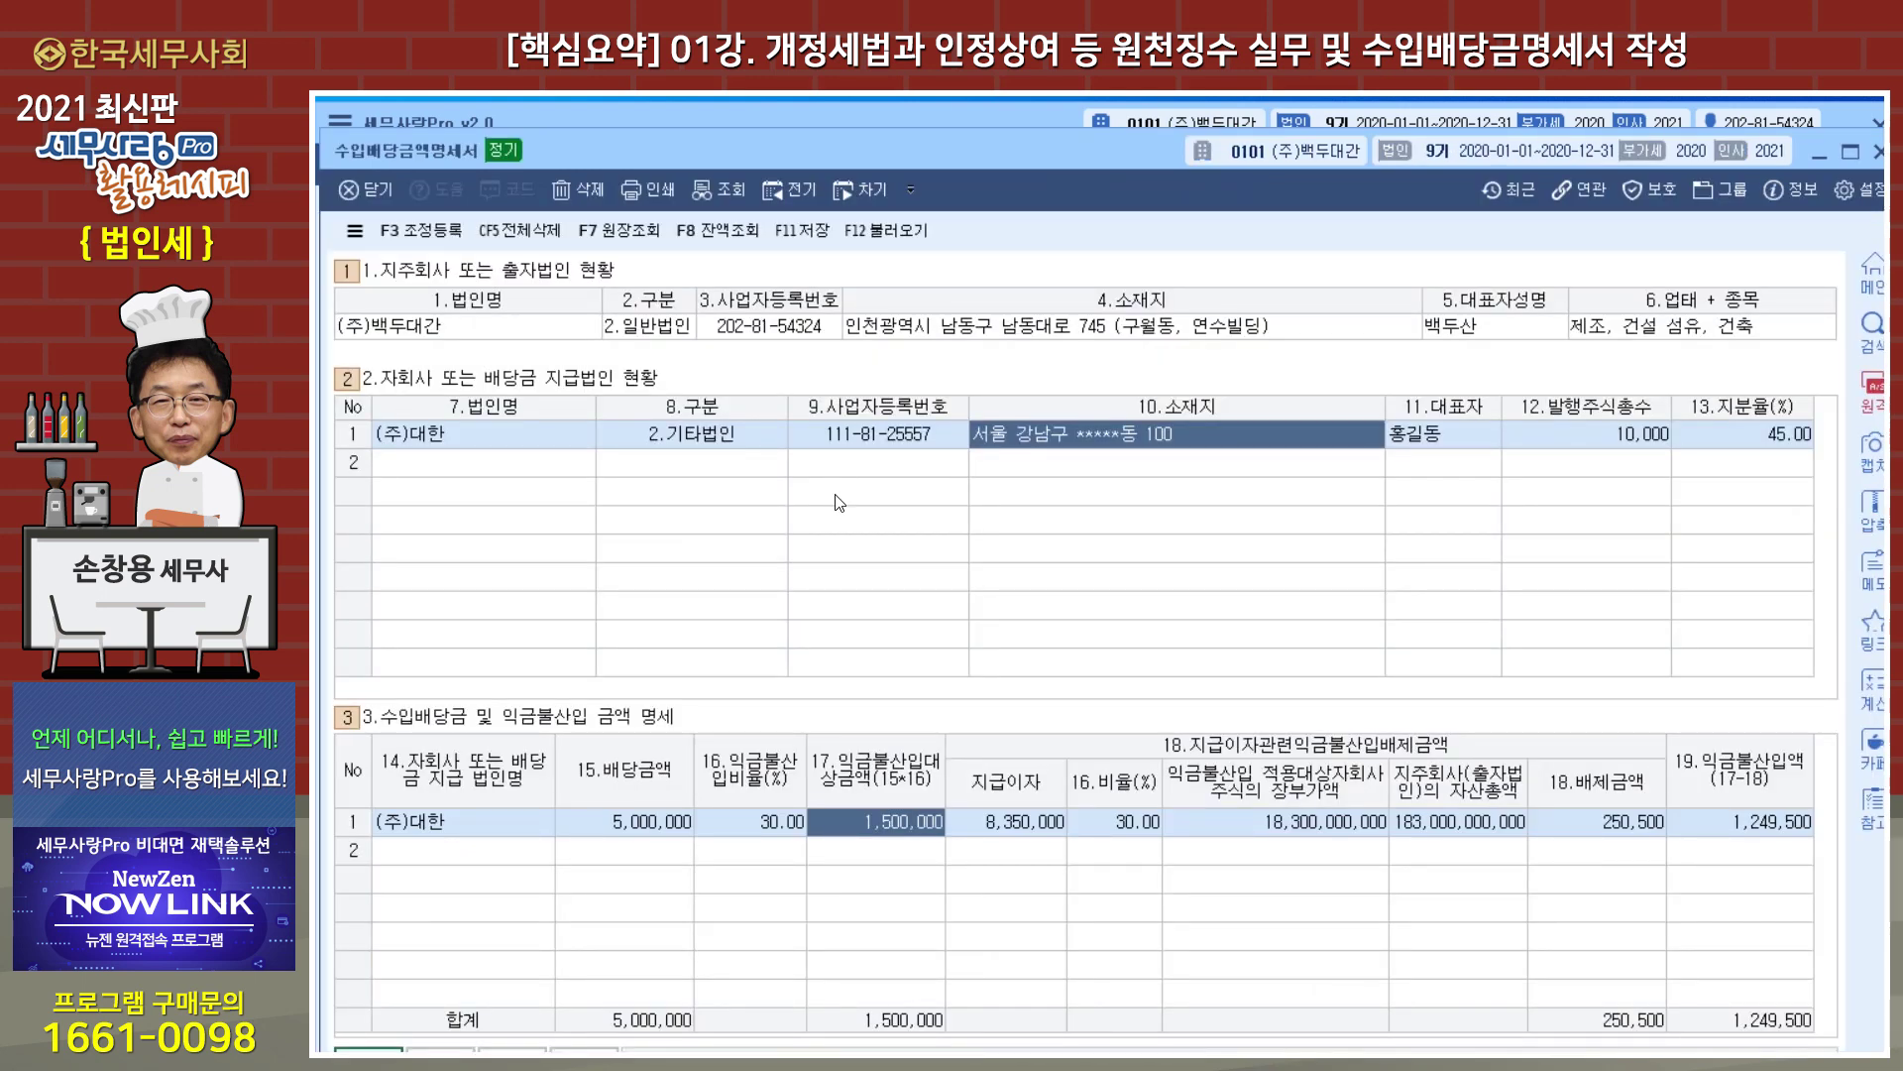
pyautogui.click(1013, 832)
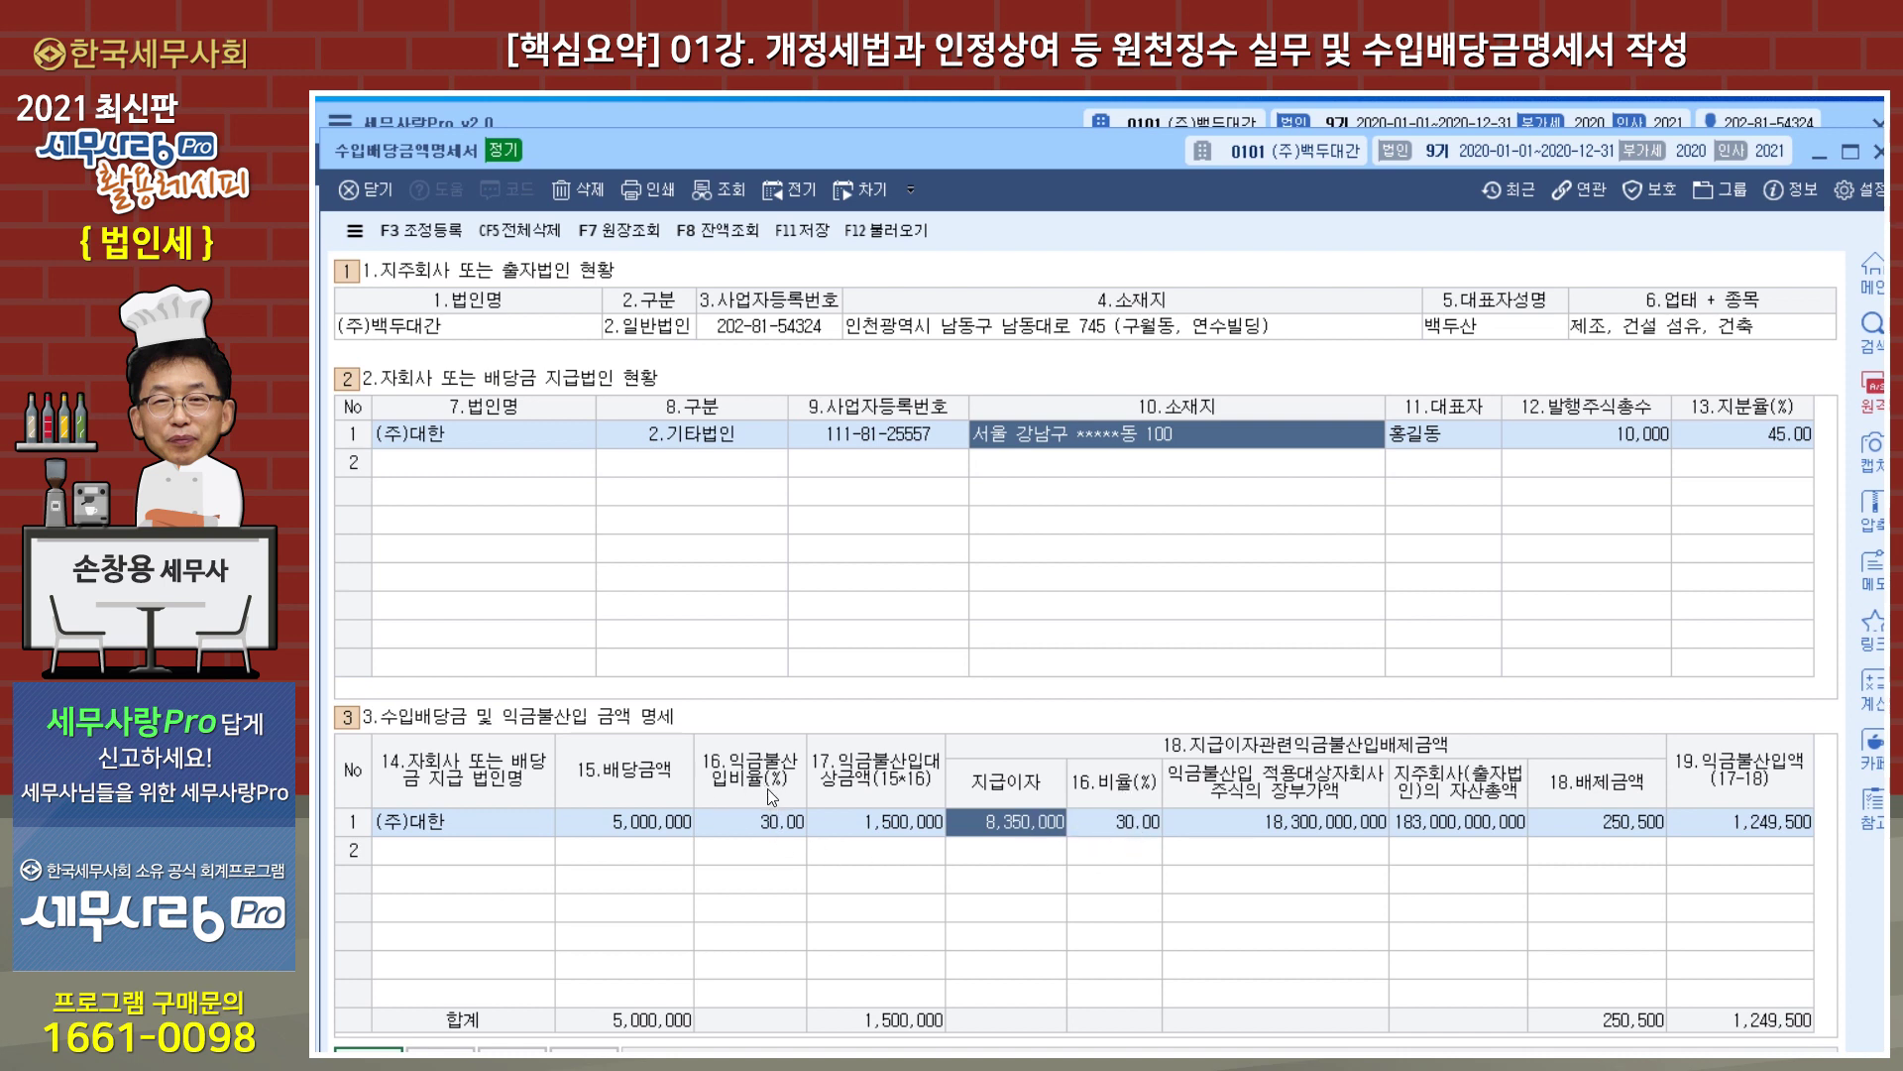
pyautogui.click(1300, 820)
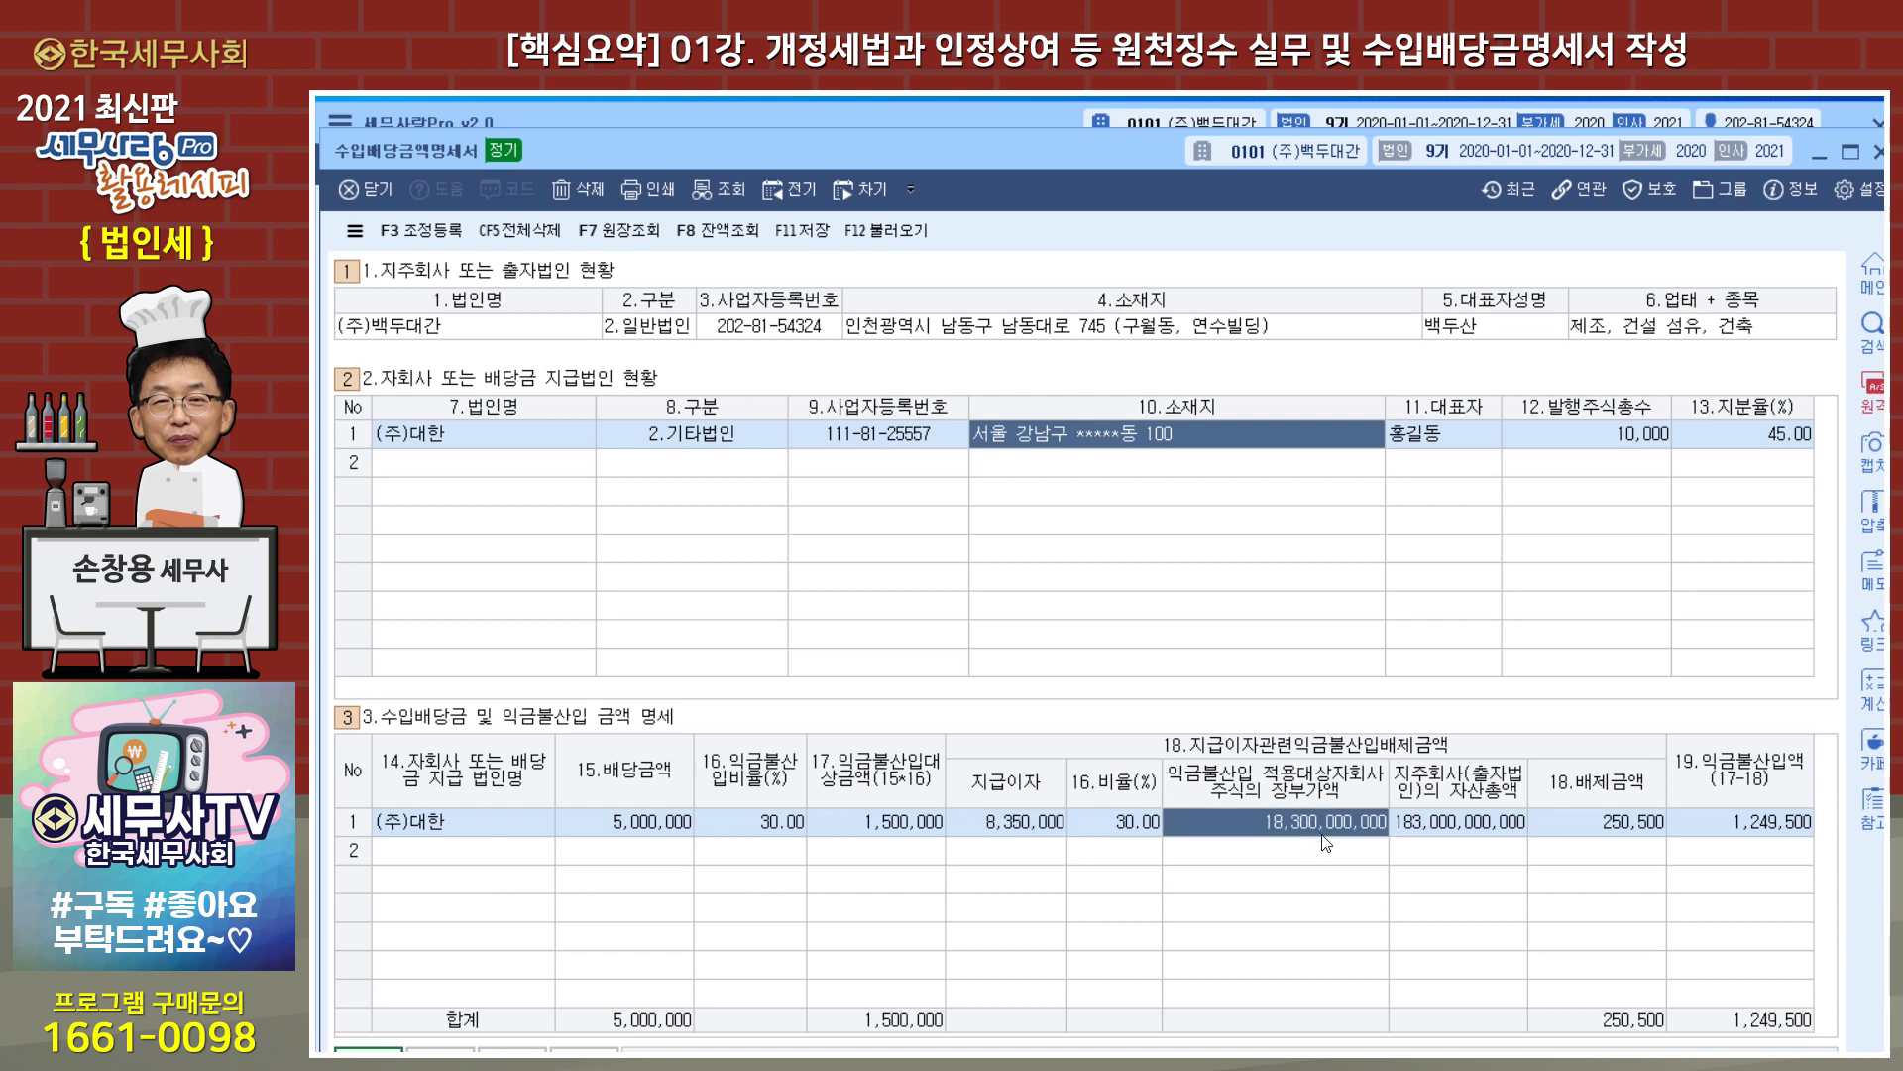
pyautogui.click(1453, 819)
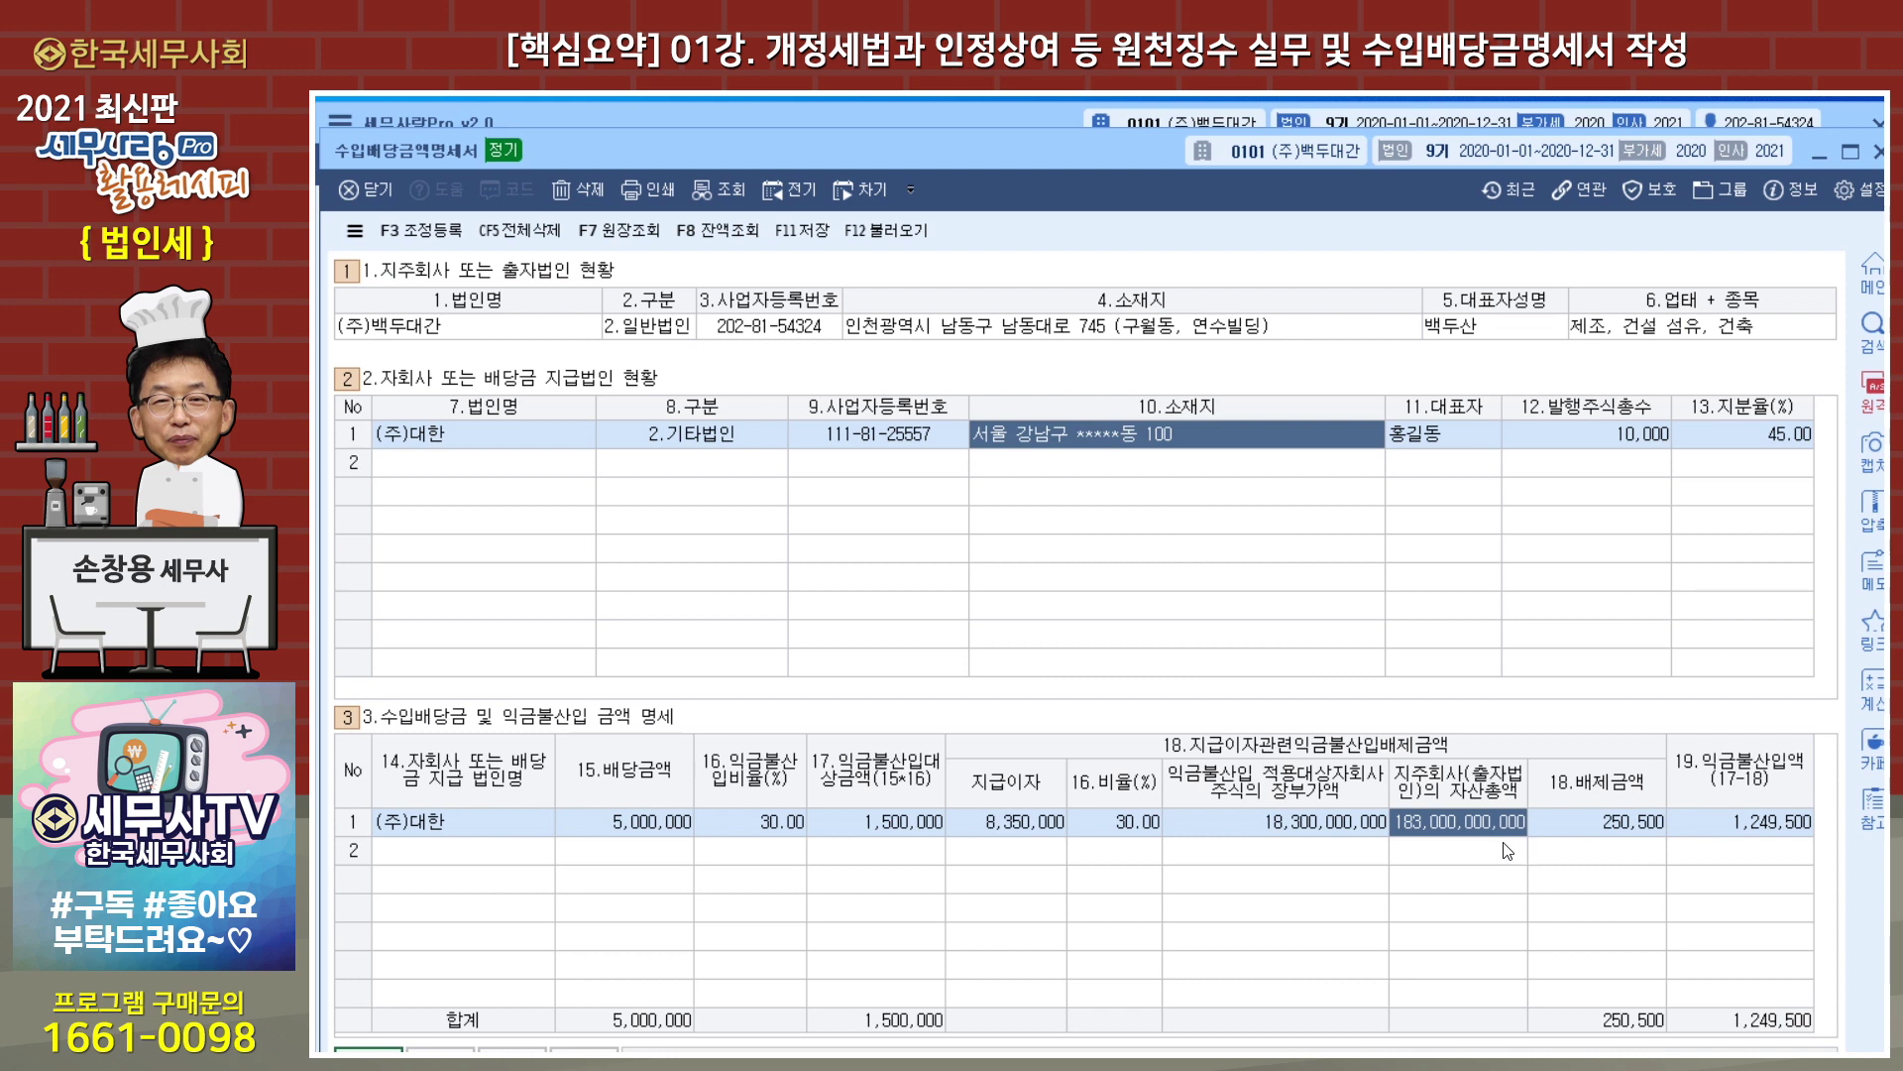
pyautogui.click(1627, 831)
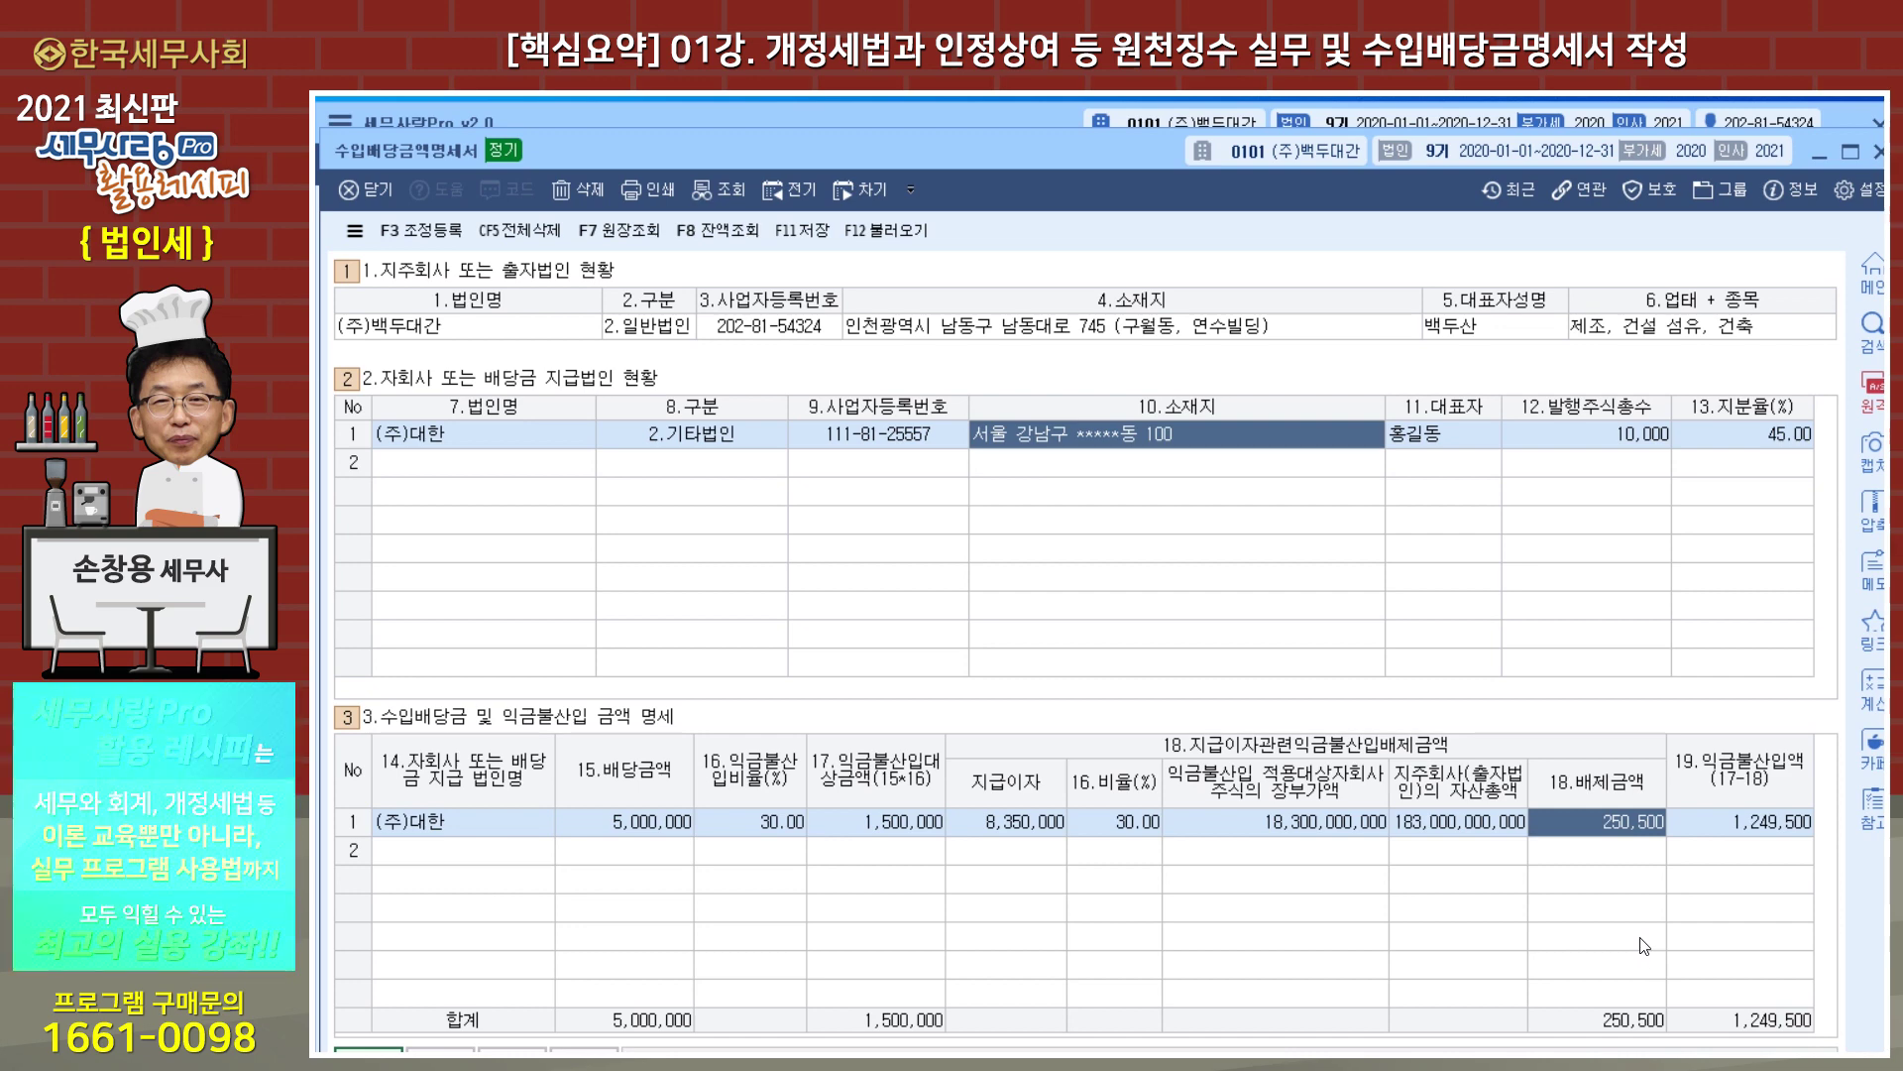
pyautogui.click(898, 829)
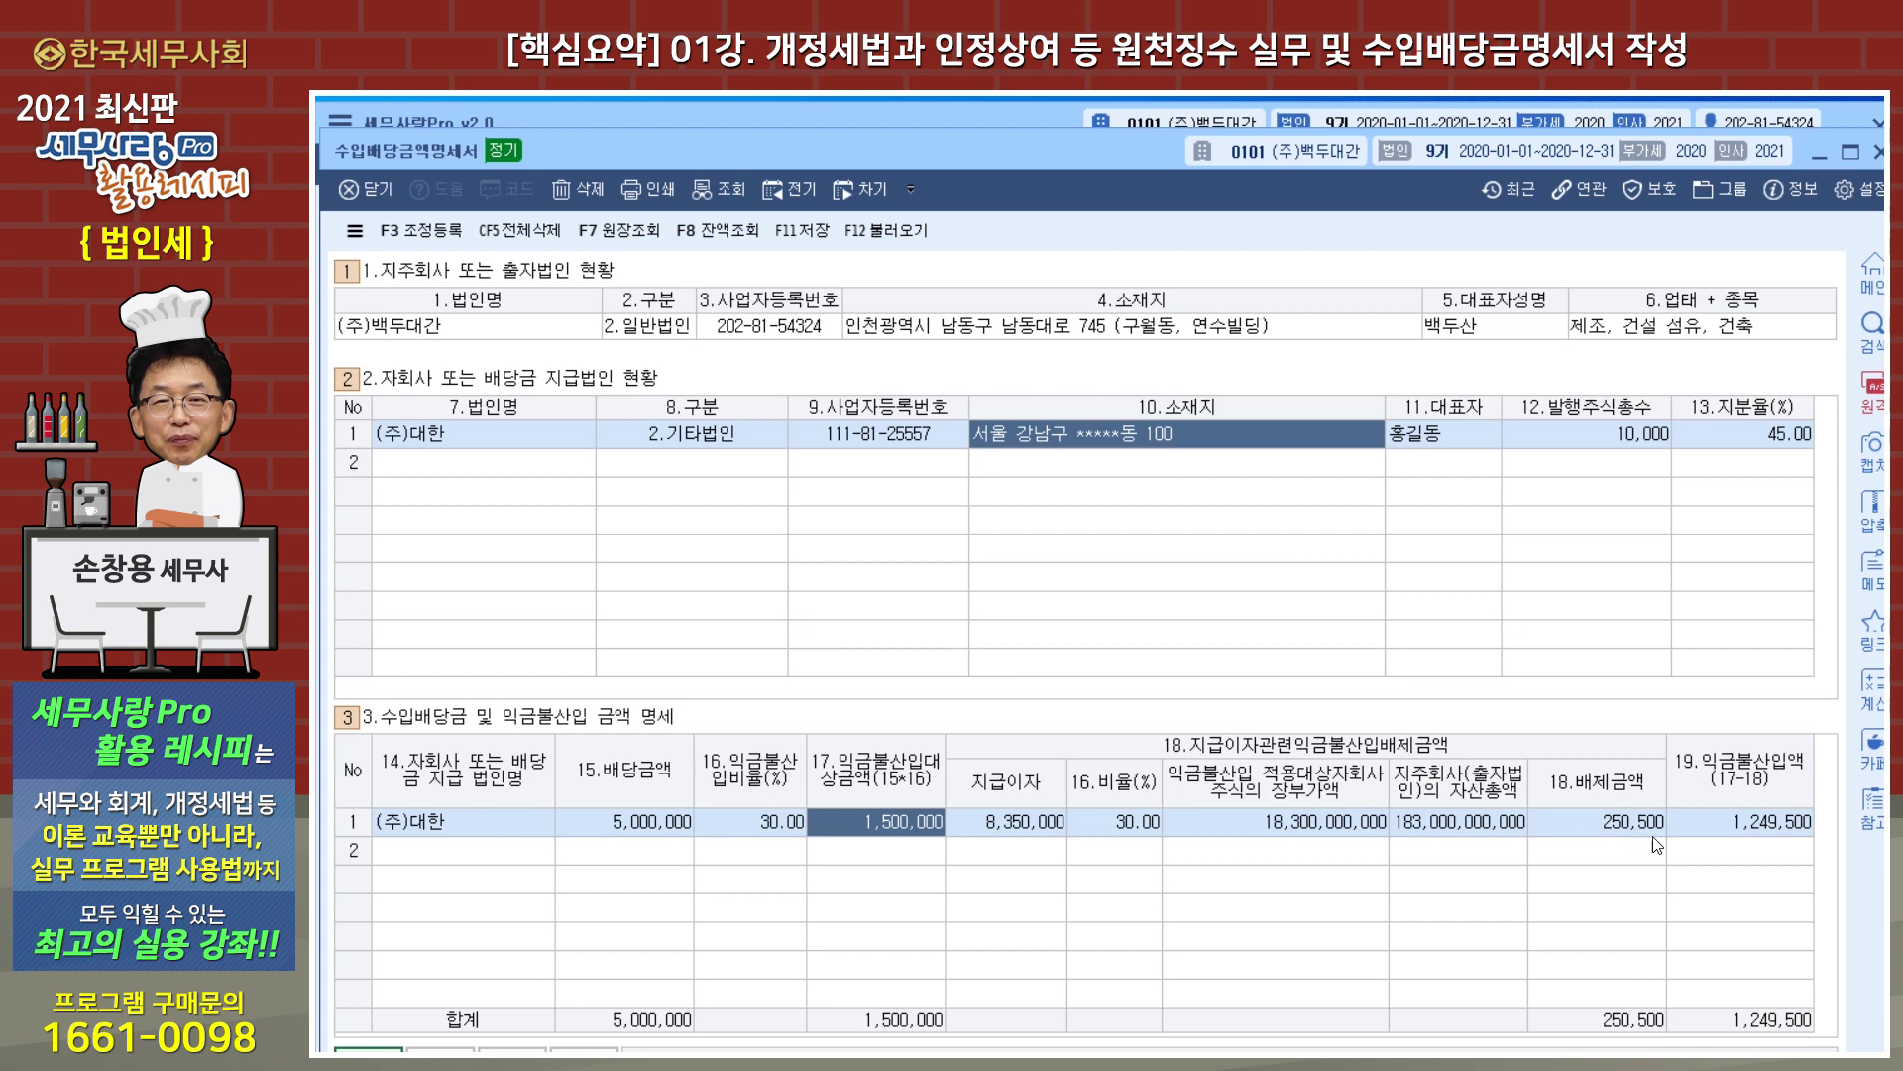
pyautogui.click(1782, 827)
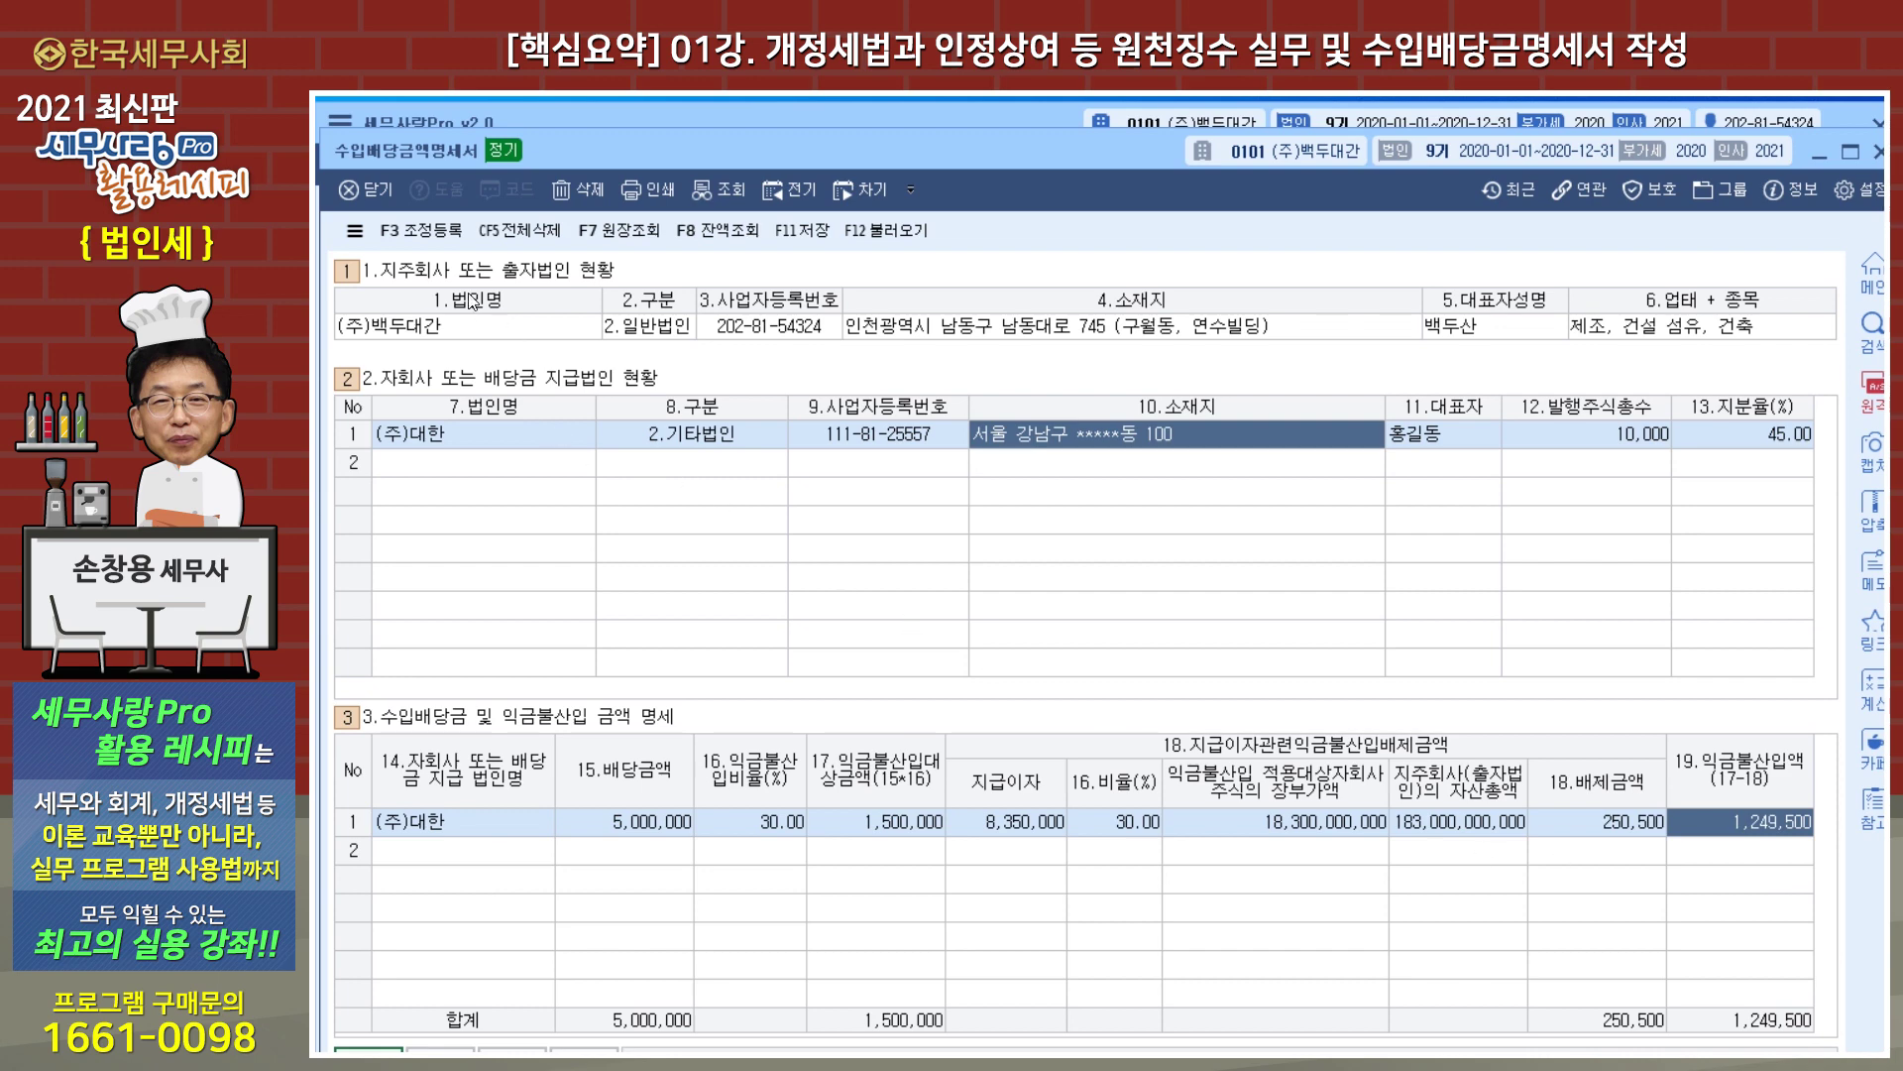
# Open the 조정 등록, examine the 배당금수익익금불산입 entry under 손금산입 및 익금불산입, and close it.
pyautogui.click(416, 232)
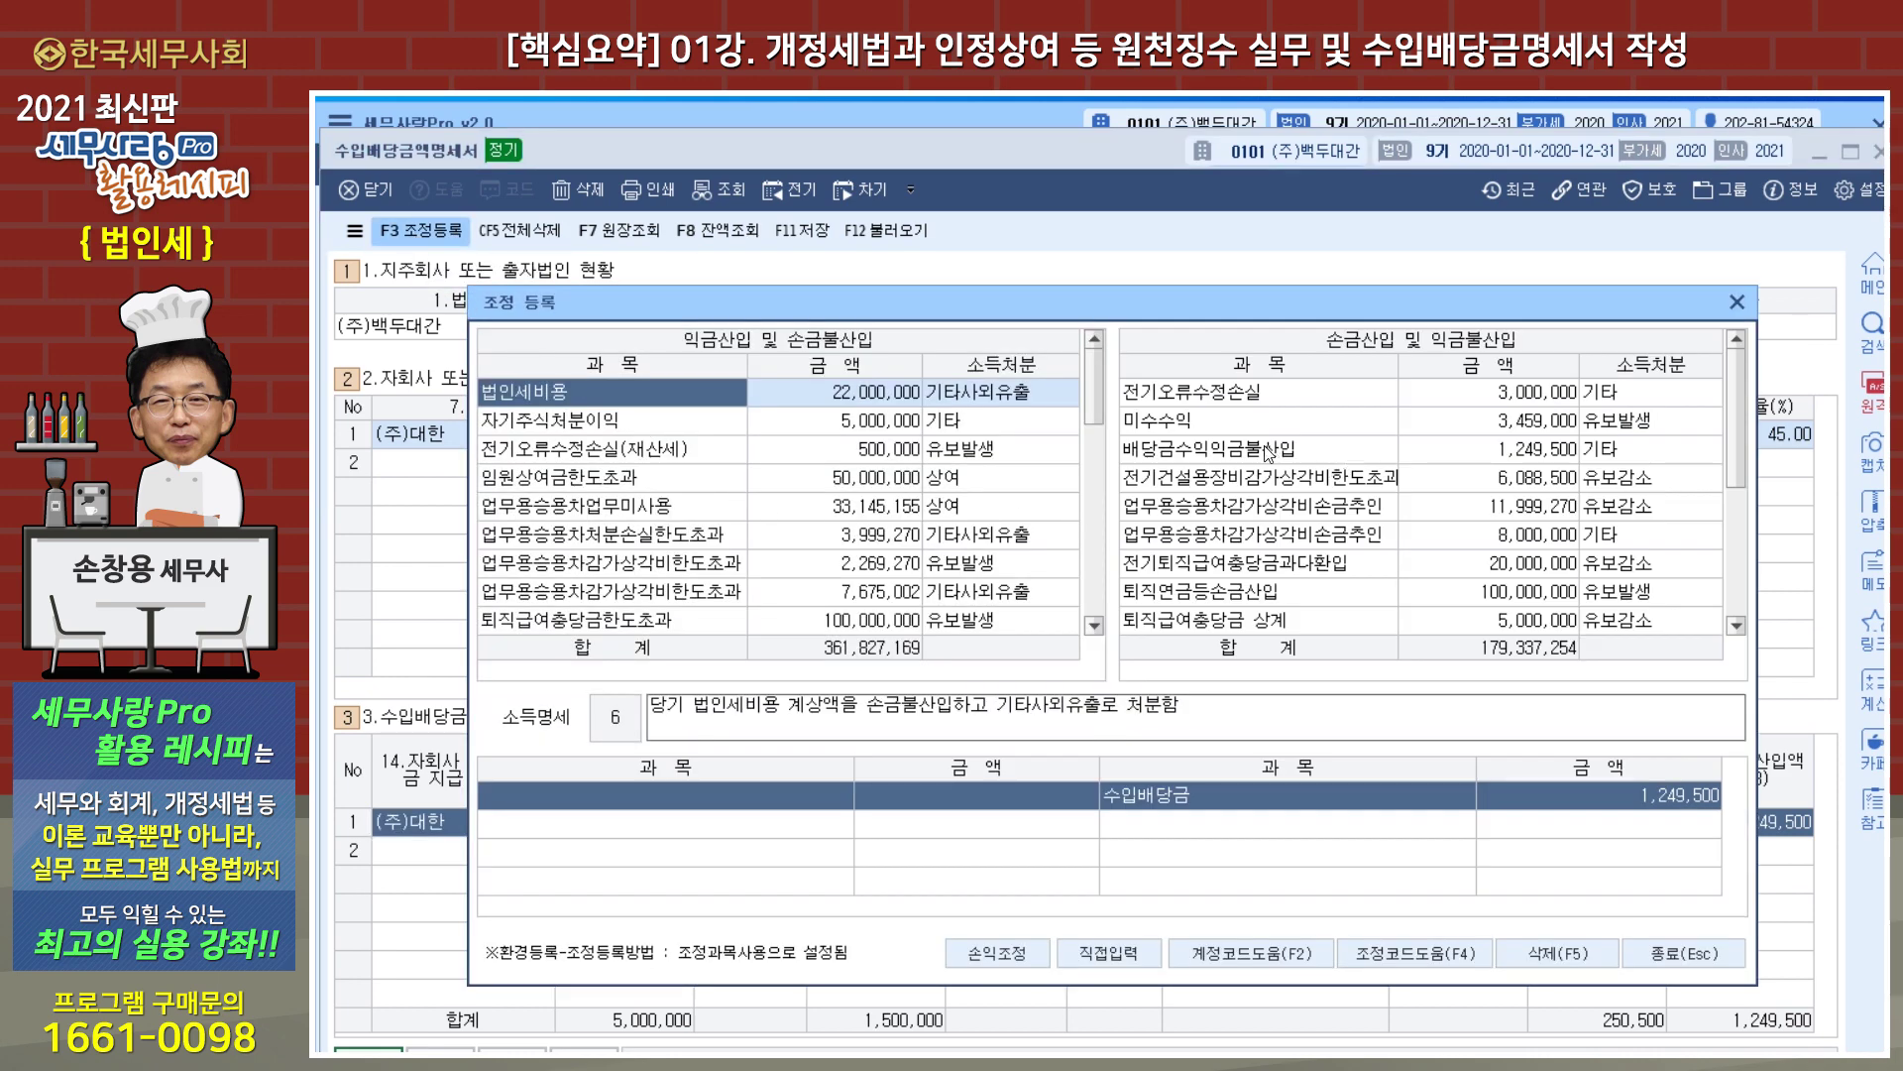
pyautogui.click(1259, 452)
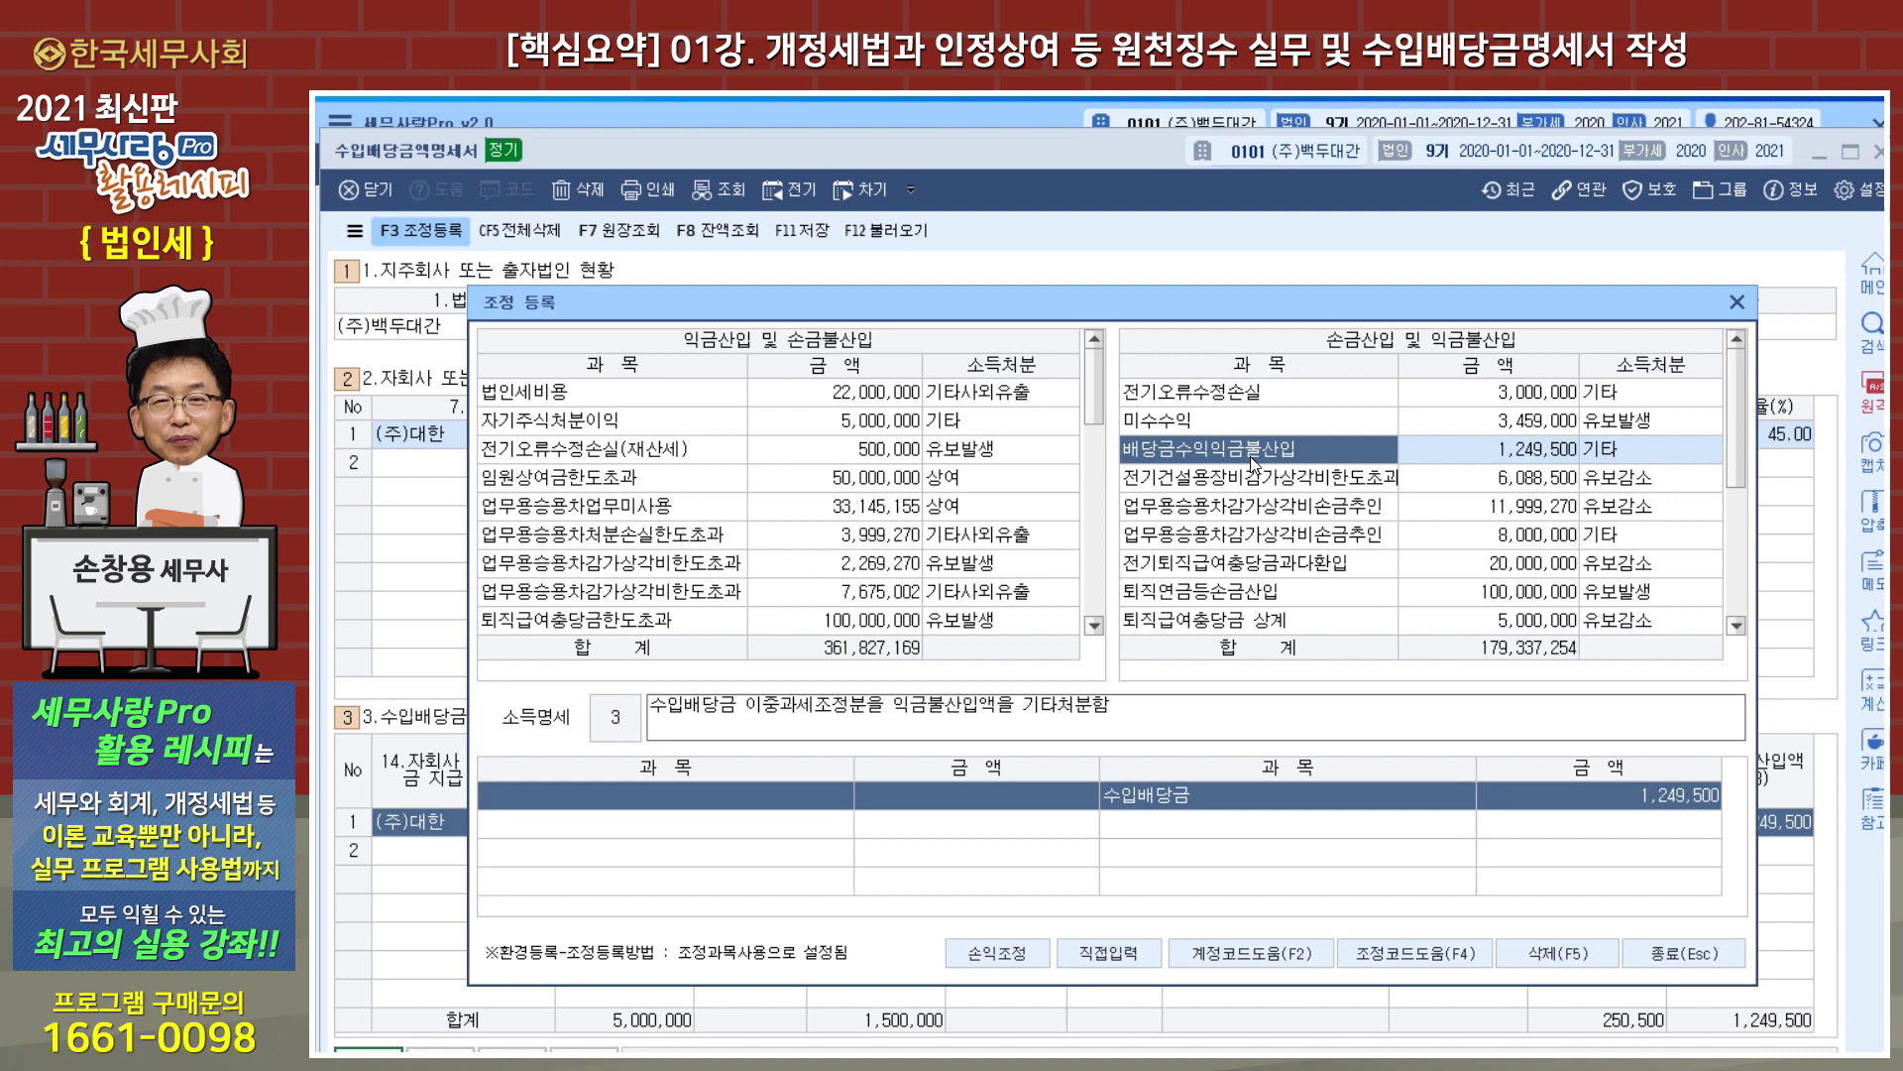
pyautogui.click(1686, 955)
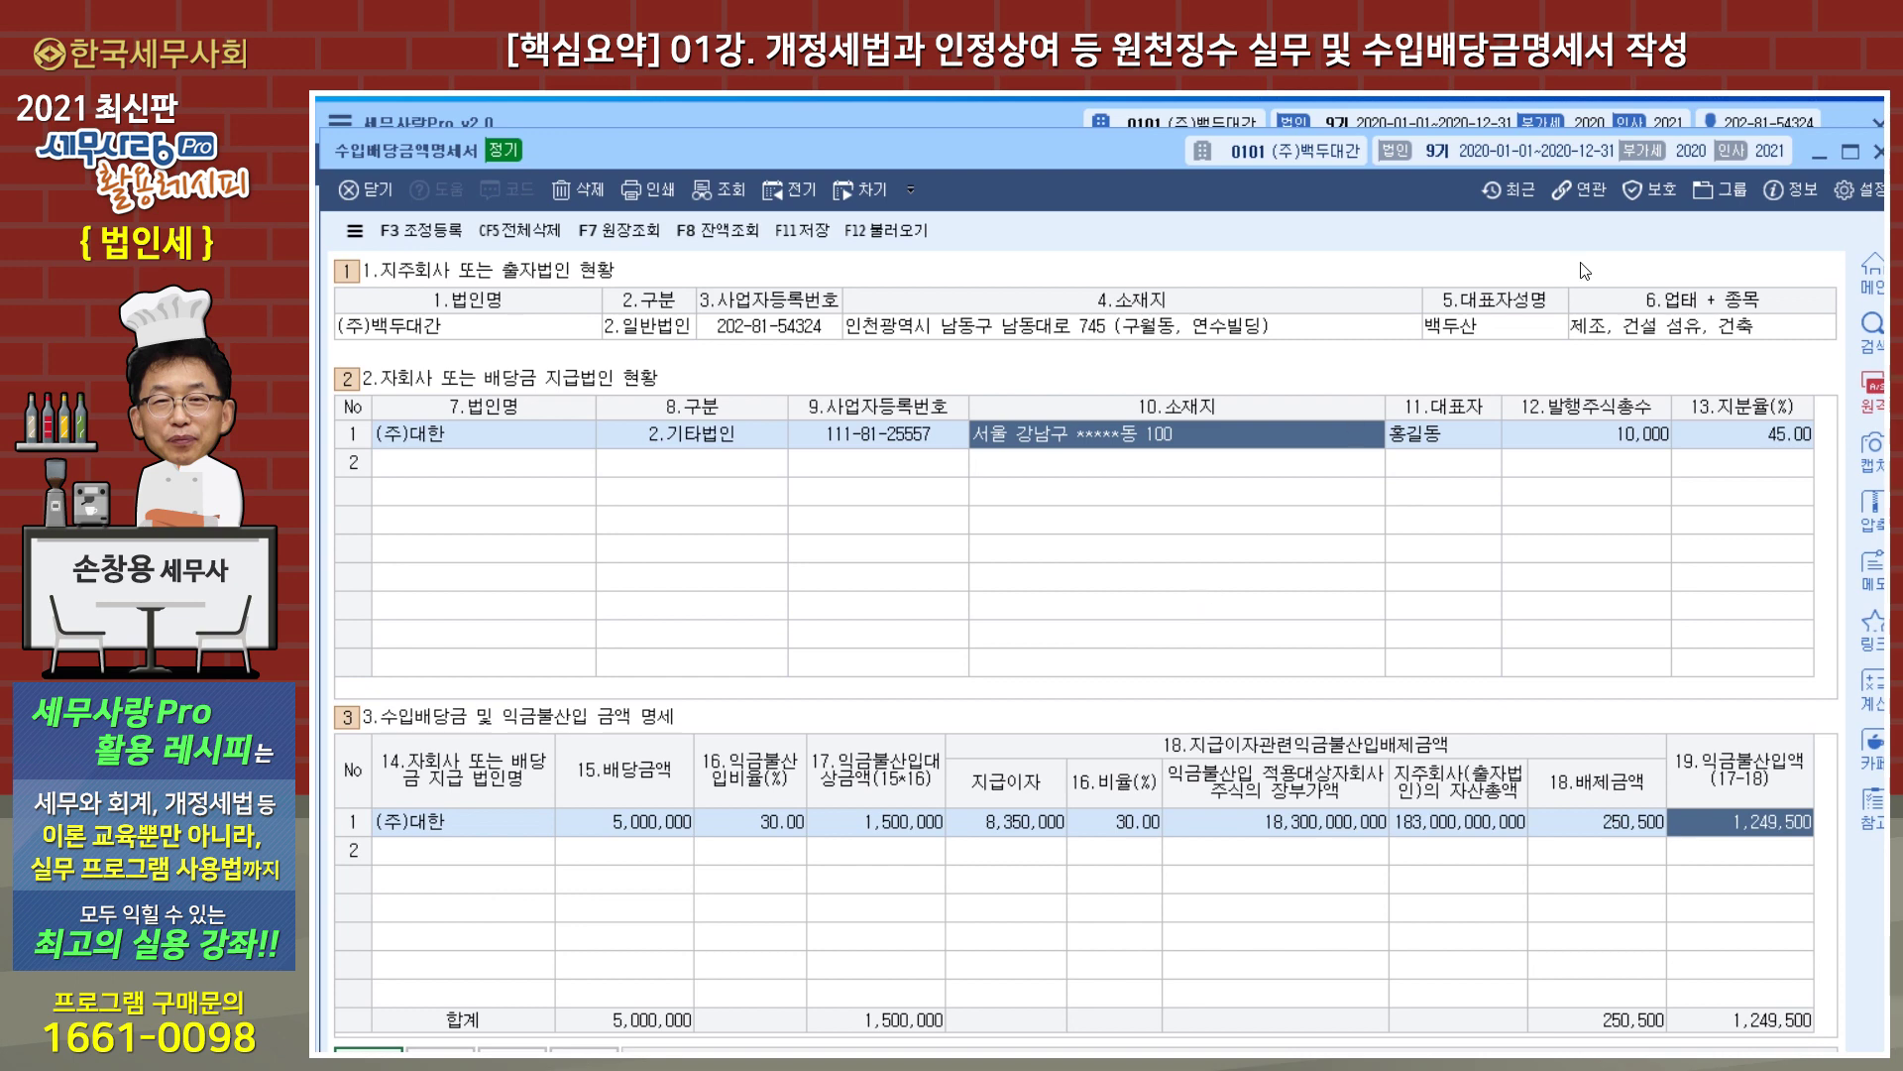
# View the 불러오기 and 불러가기 related menus of the 수입배당금액명세서.
pyautogui.click(1586, 191)
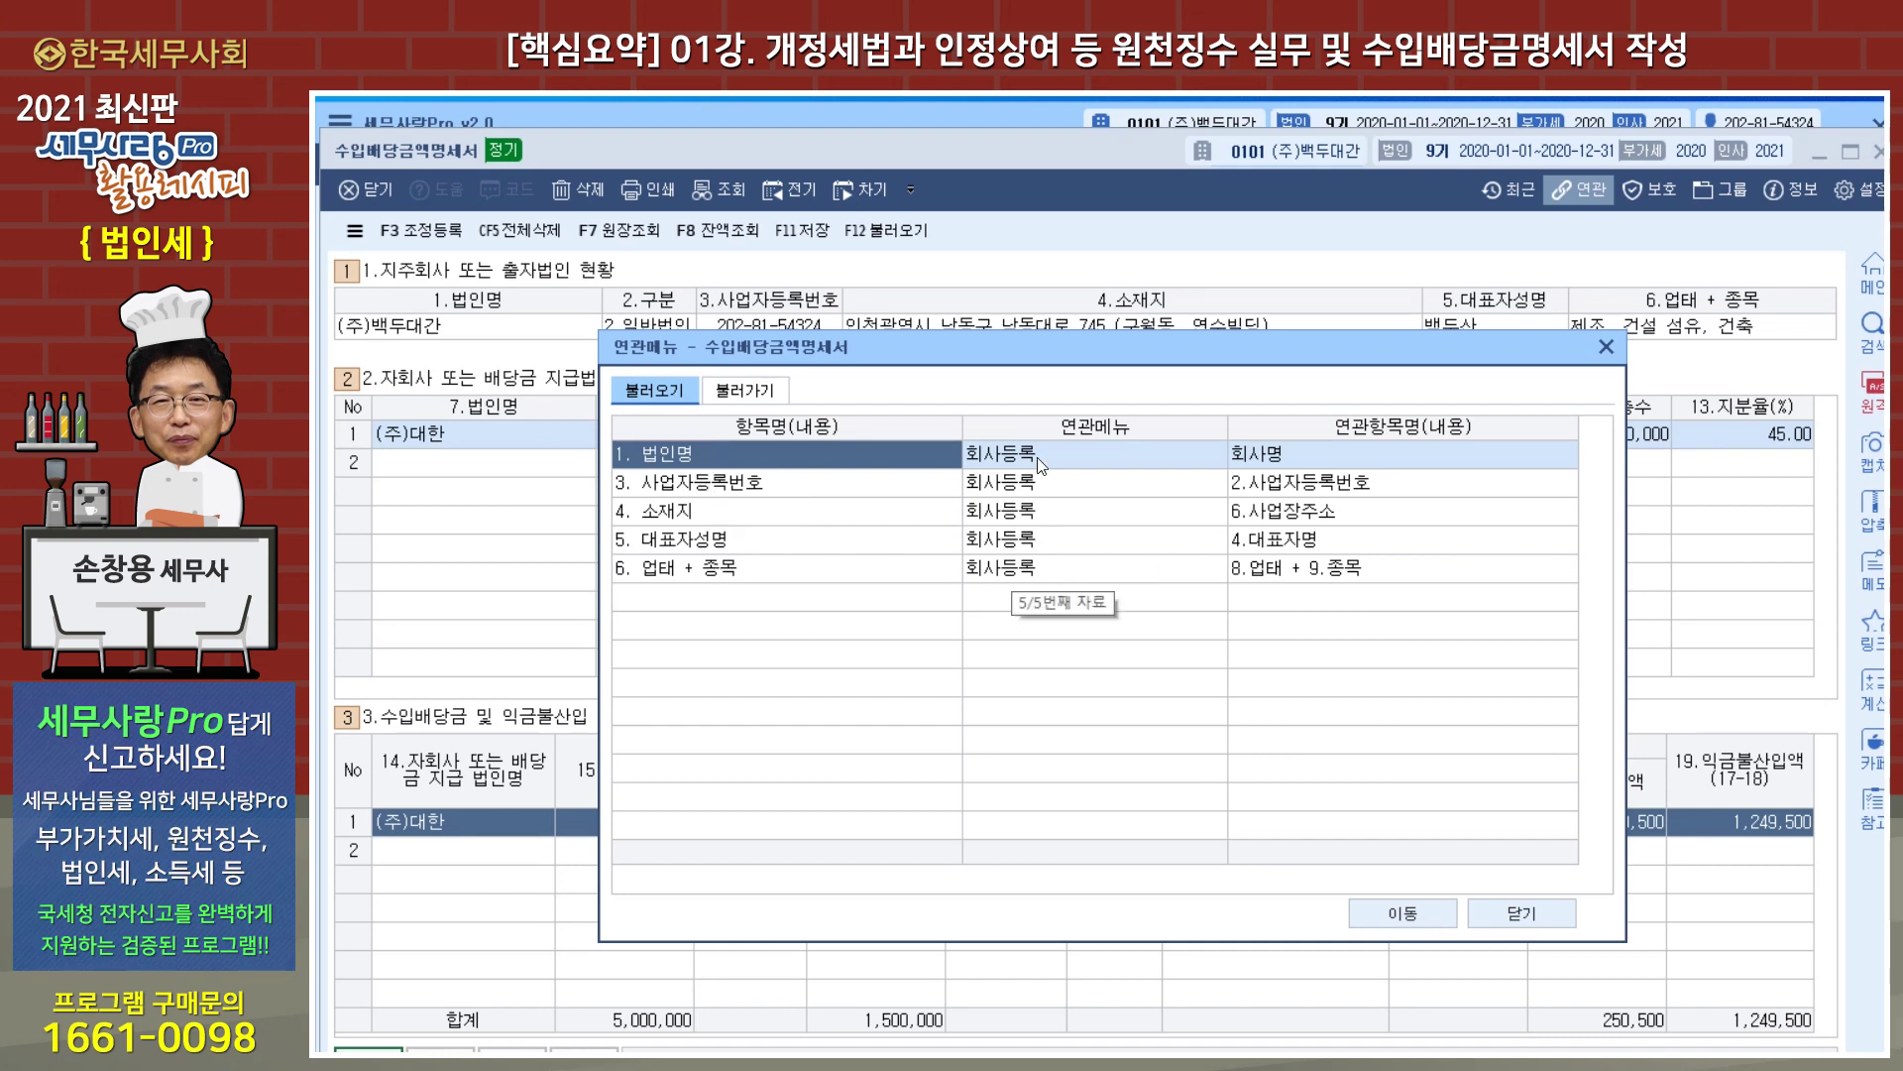
pyautogui.click(744, 391)
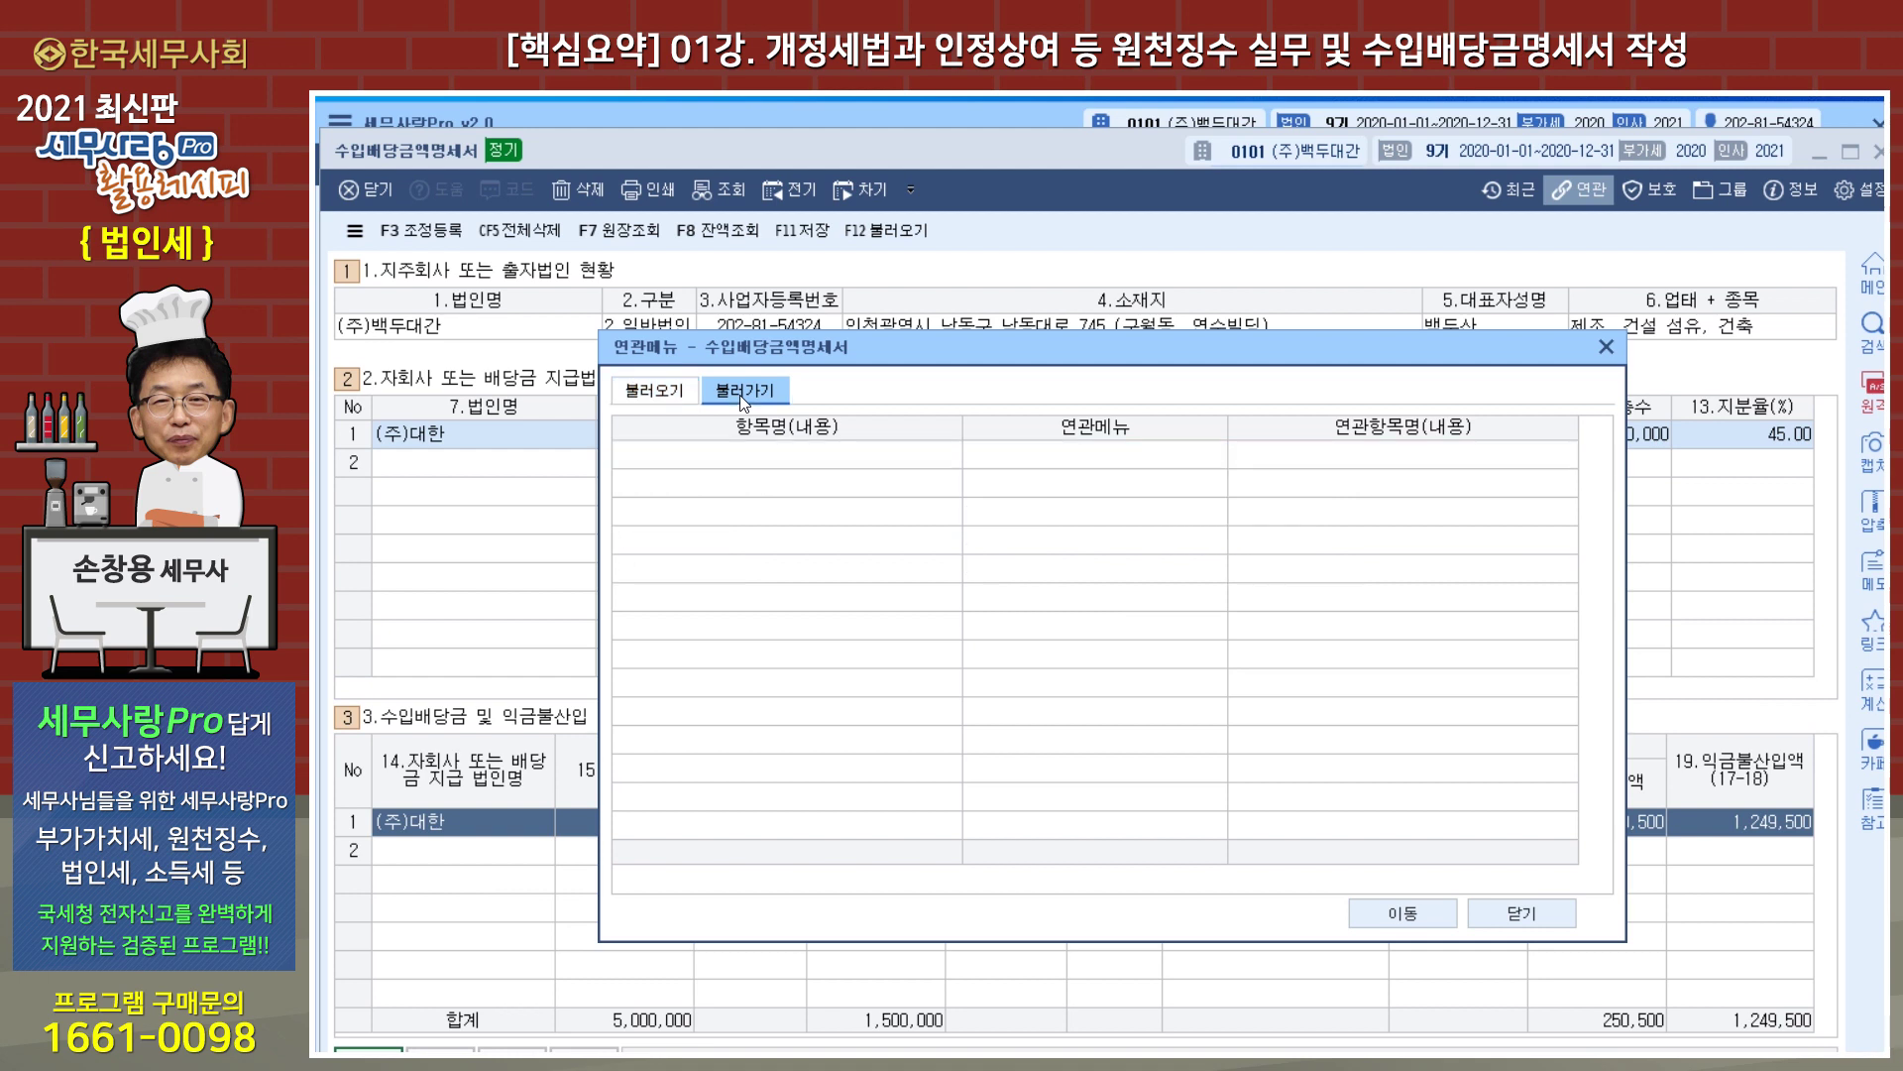